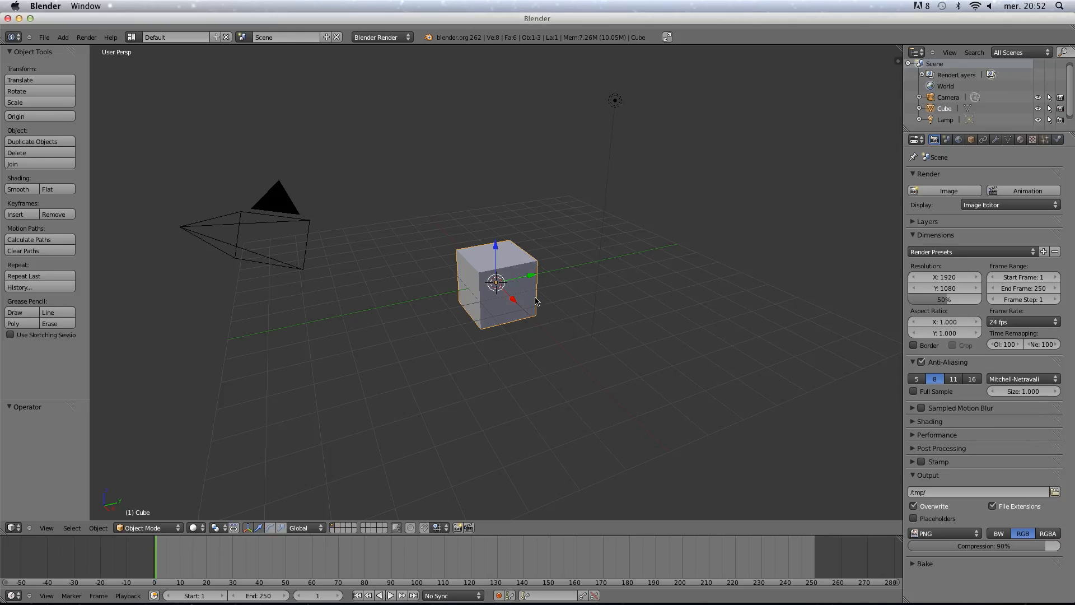
Enter Edit Mode on the default cube, clear the selection and switch to face selection.
scroll(537, 300, "up", 4)
middle_click_drag(547, 303, 611, 335)
key("Tab")
scroll(537, 304, "up", 3)
key("a")
scroll(613, 320, "down", 2)
scroll(568, 317, "up", 3)
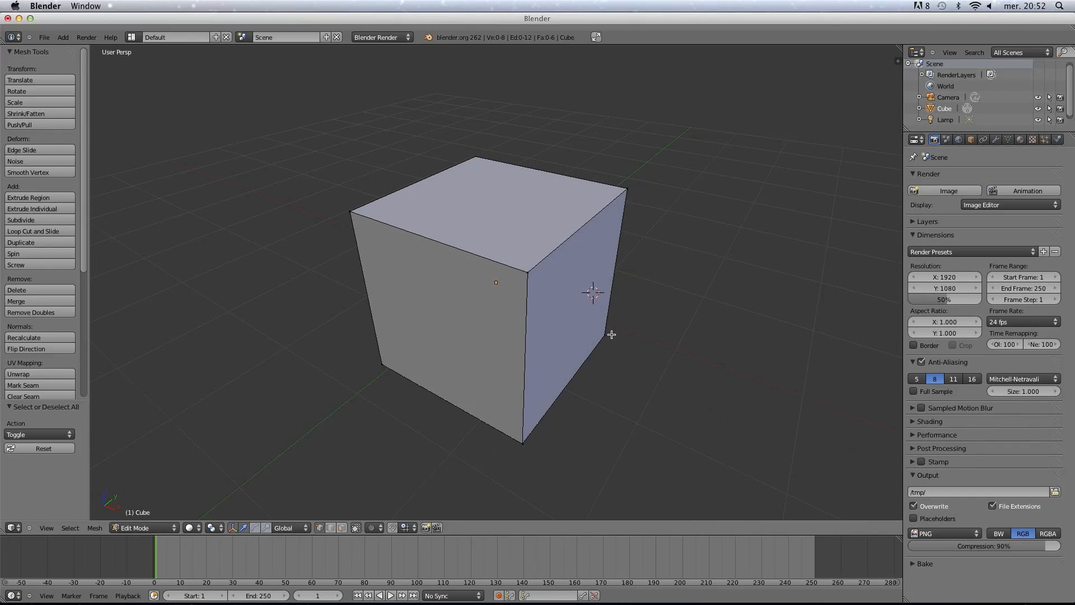
left_click(341, 528)
Extrude the cube's top face upward by about 1.54 units.
right_click(549, 239)
middle_click_drag(546, 254, 506, 336)
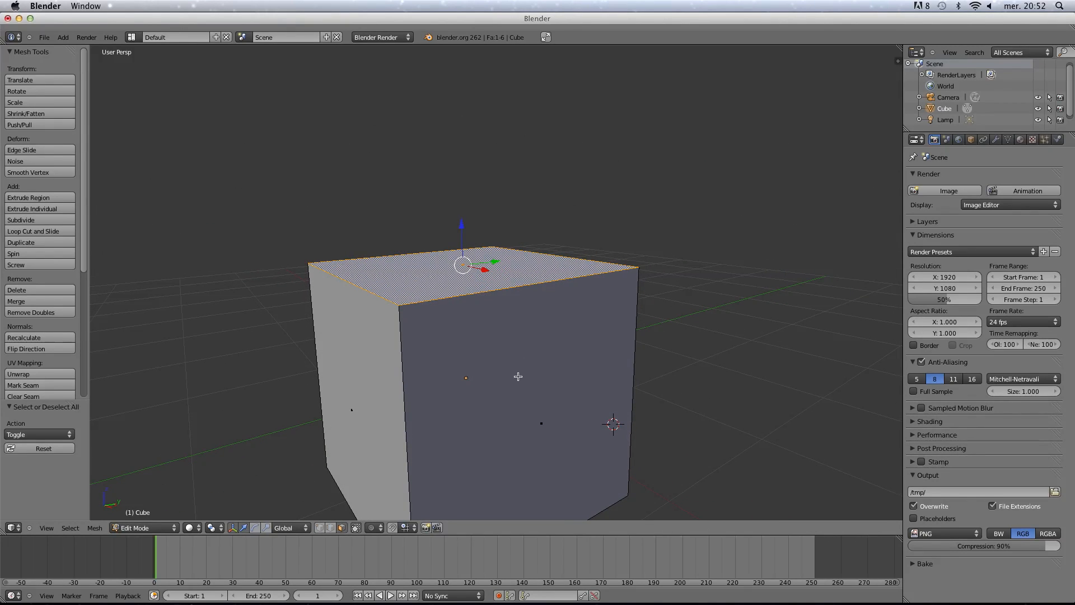
key("e")
left_click(509, 179)
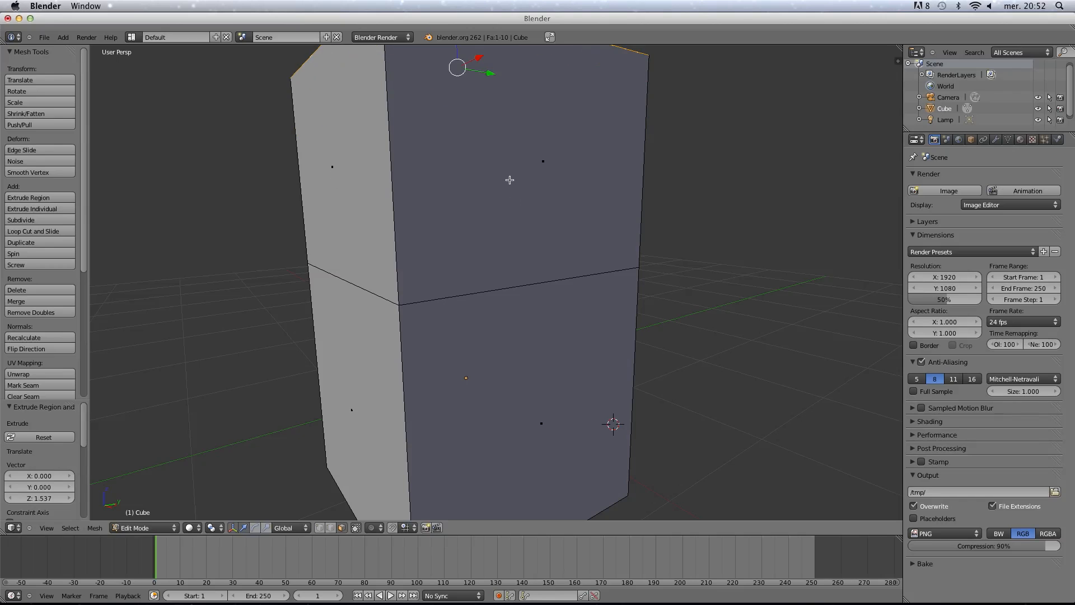
Extrude the two stacked faces on the +Y side about 1.53 units and scale the new end to about 0.44.
scroll(614, 286, "down", 3)
middle_click_drag(613, 286, 516, 241)
right_click(516, 241)
right_click(517, 297, "shift")
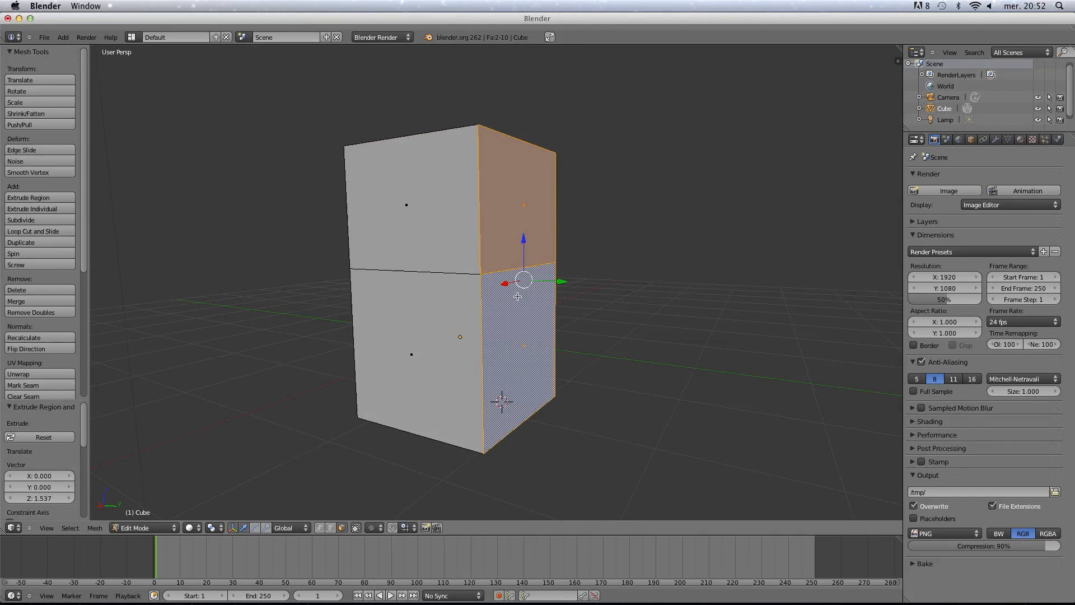
key("e")
left_click(658, 304)
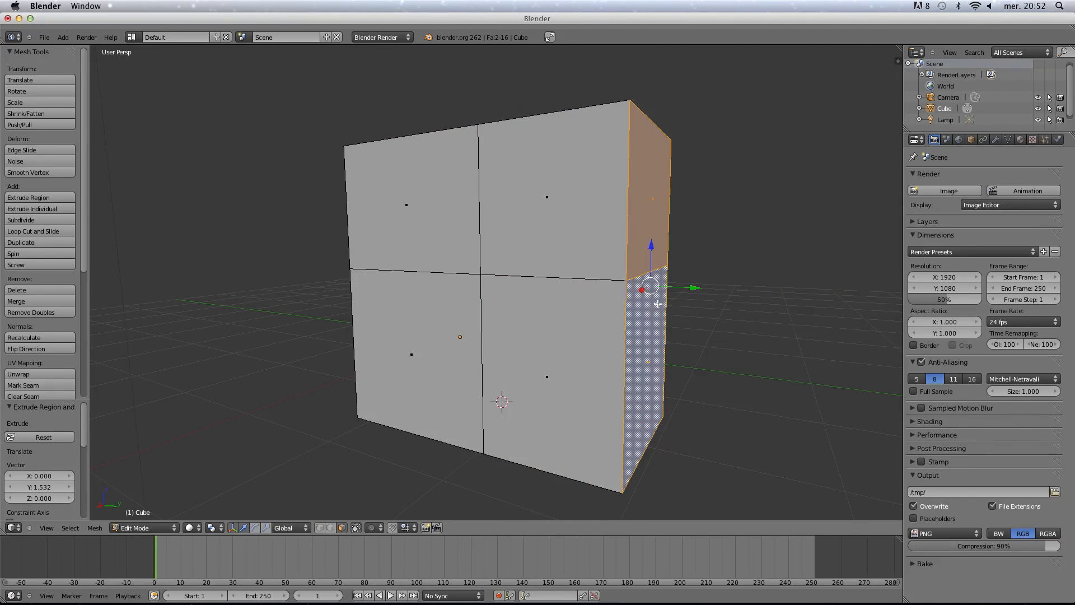
key("s")
left_click(715, 283)
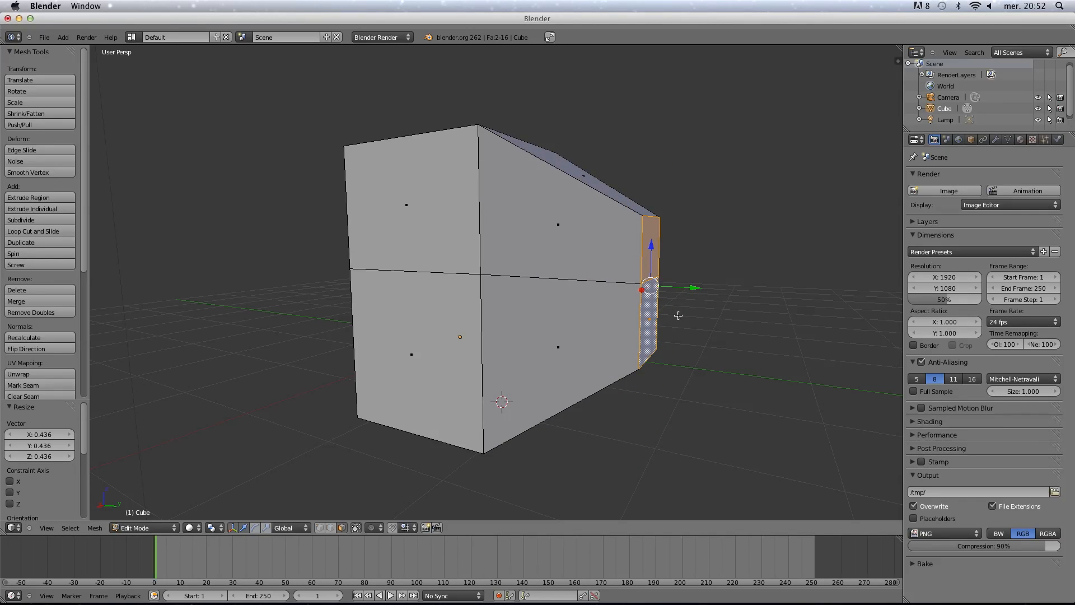
Extrude the two tapered end faces in place and scale them inward to about 0.60.
key("KP_Decimal")
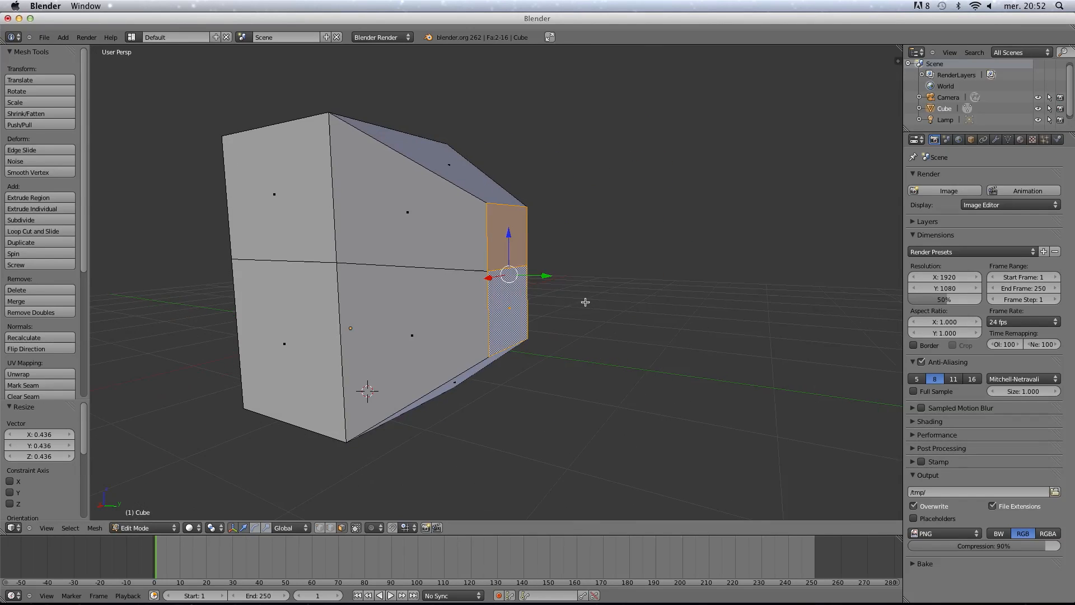
key("e")
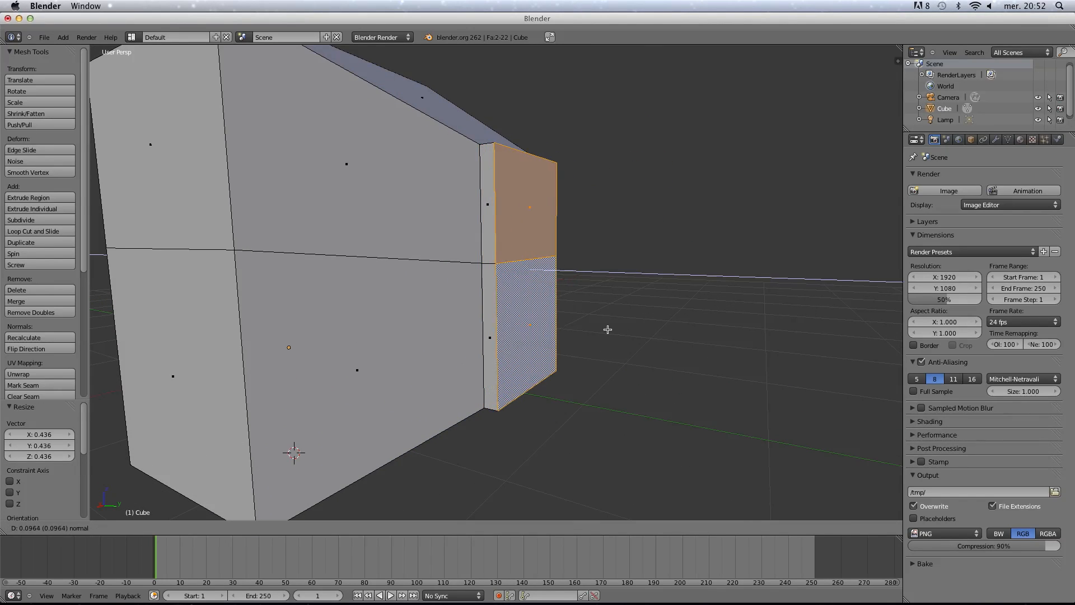
left_click(672, 320)
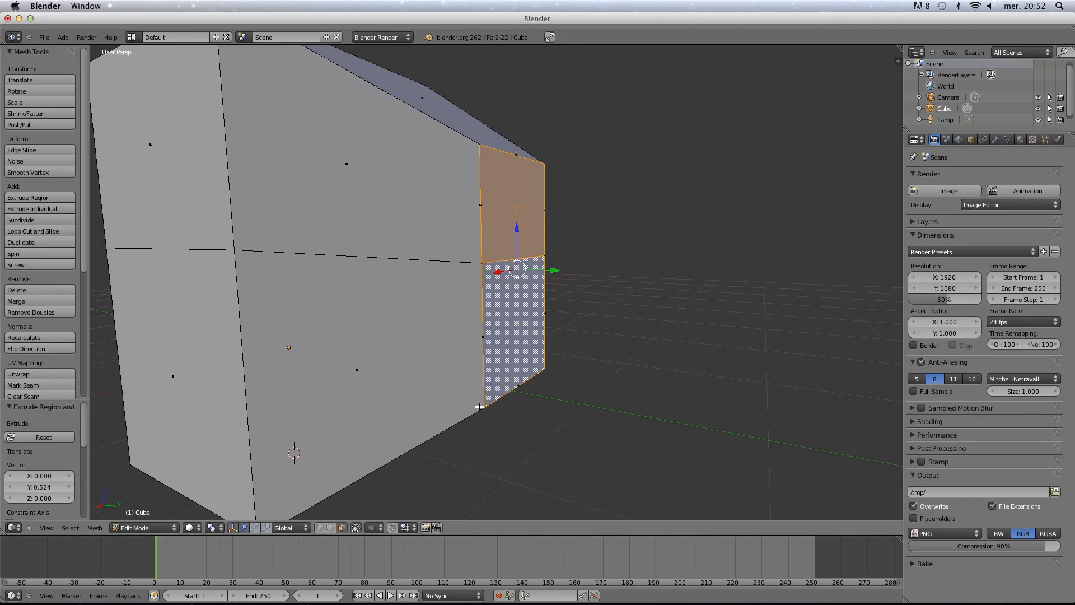
scroll(493, 280, "up", 3)
middle_click_drag(462, 196, 547, 358, "shift")
middle_click_drag(680, 390, 603, 244, "shift")
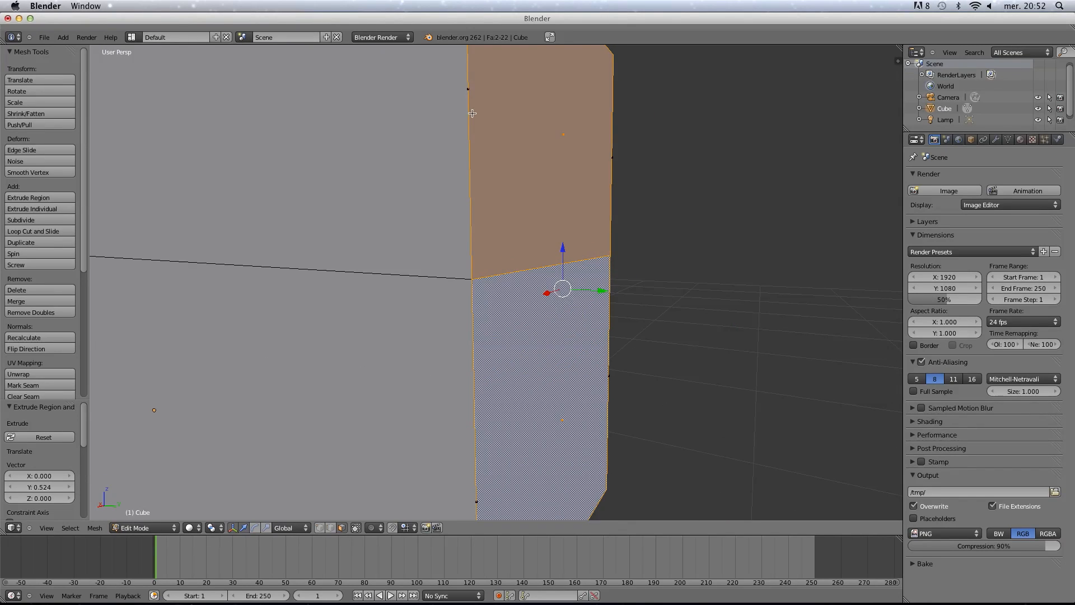
scroll(480, 220, "down", 5)
key("e")
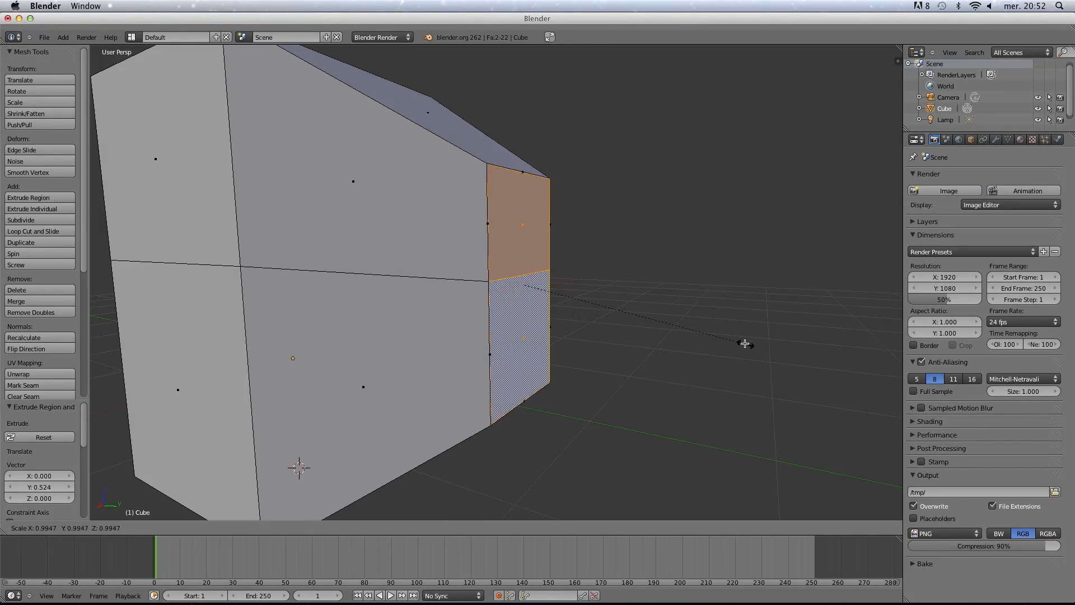
key("s")
left_click(659, 299)
Extrude the inset end faces outward by about 1 unit and return to Object Mode.
key("e")
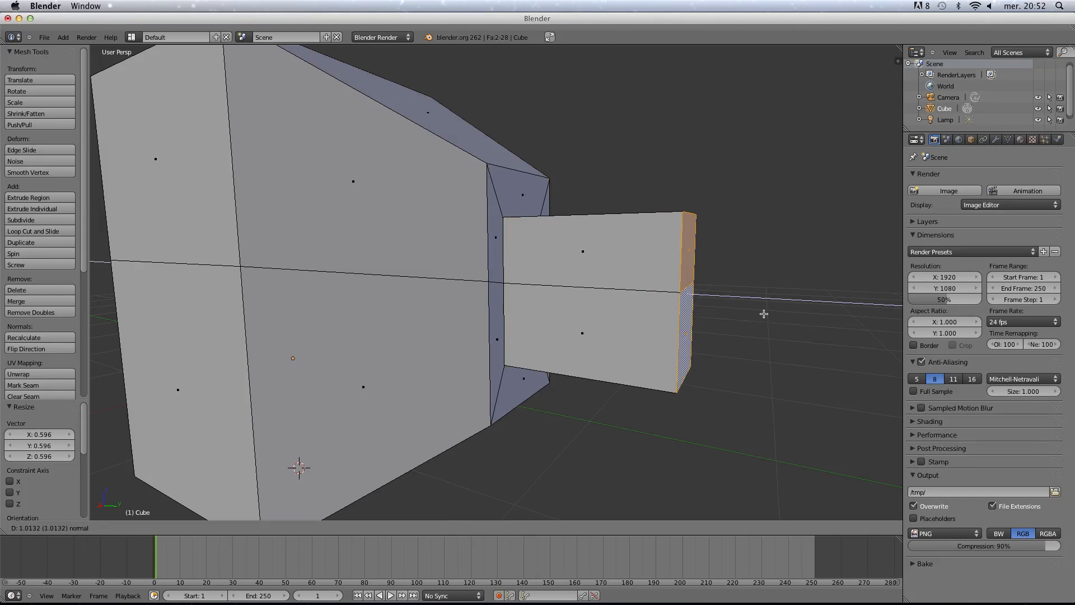
left_click(755, 316)
scroll(643, 308, "down", 4)
key("Tab")
scroll(615, 309, "down", 3)
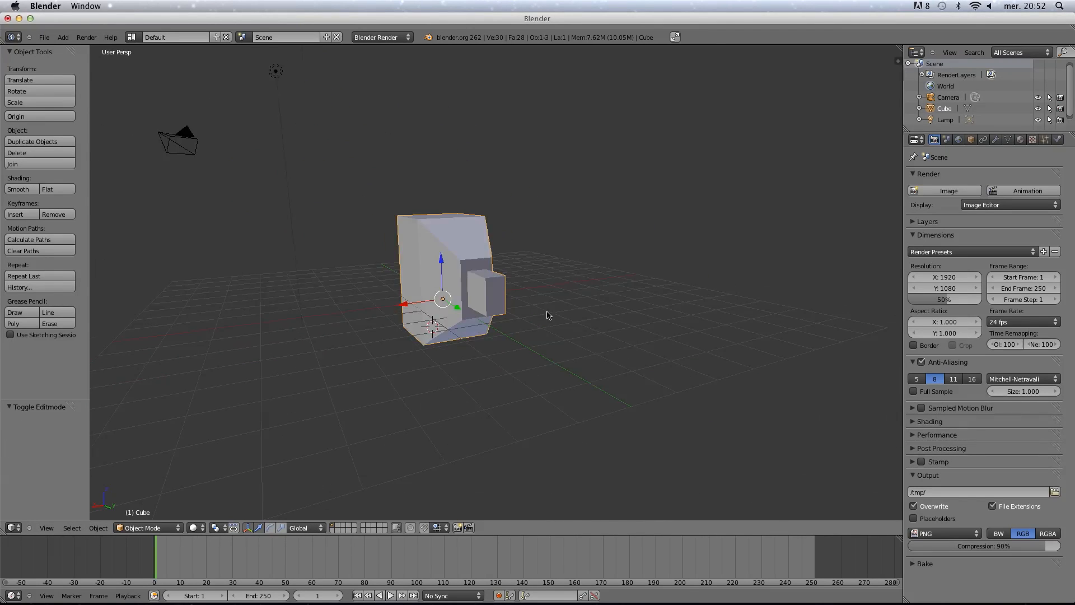
In Edit Mode, inset the protruding block's top face to about 0.56 scale by extruding in place, and extrude it about 0.90 upward.
middle_click_drag(547, 312, 628, 319)
key("Tab")
scroll(619, 312, "up", 4)
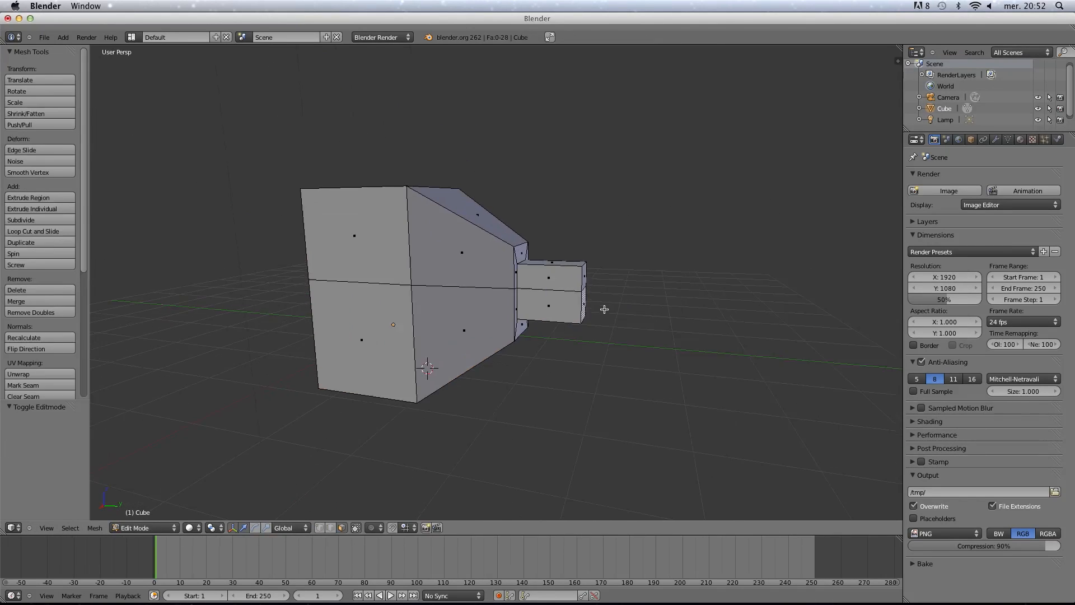
scroll(582, 261, "up", 3)
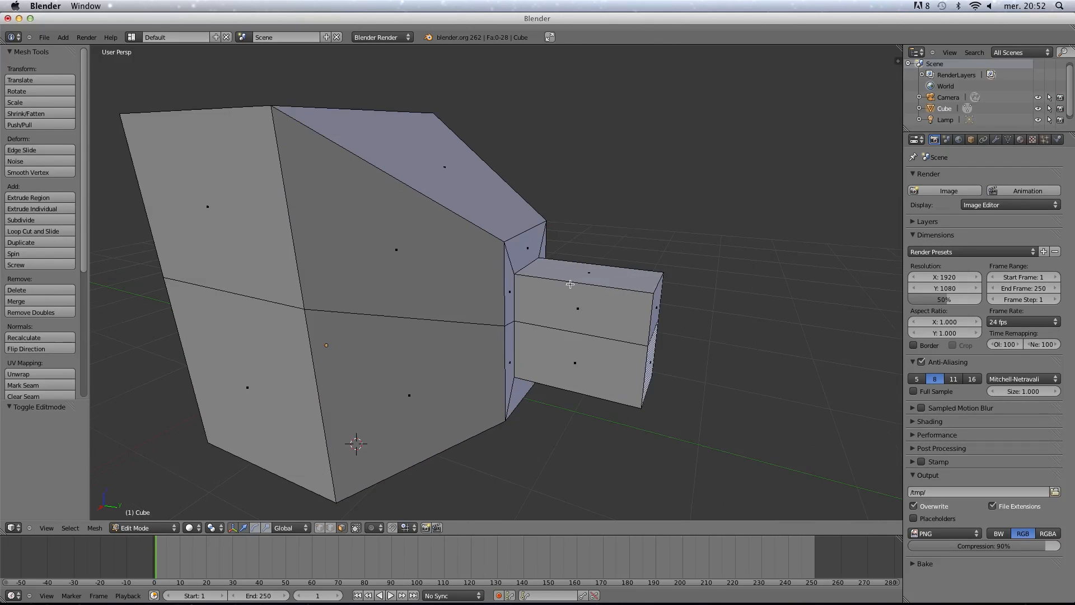
right_click(587, 273)
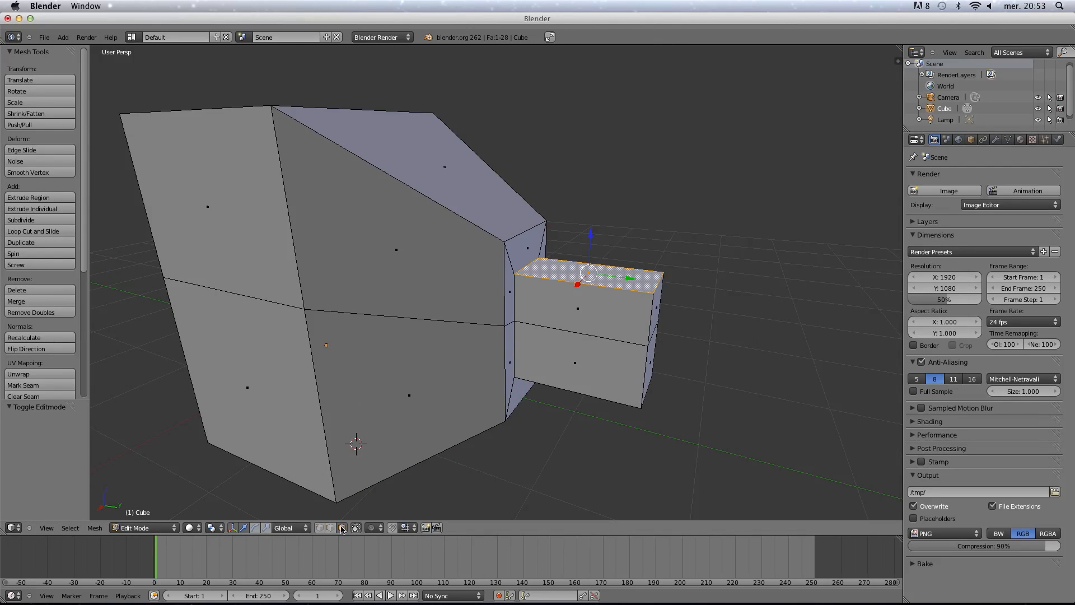
middle_click_drag(564, 355, 506, 388, "shift")
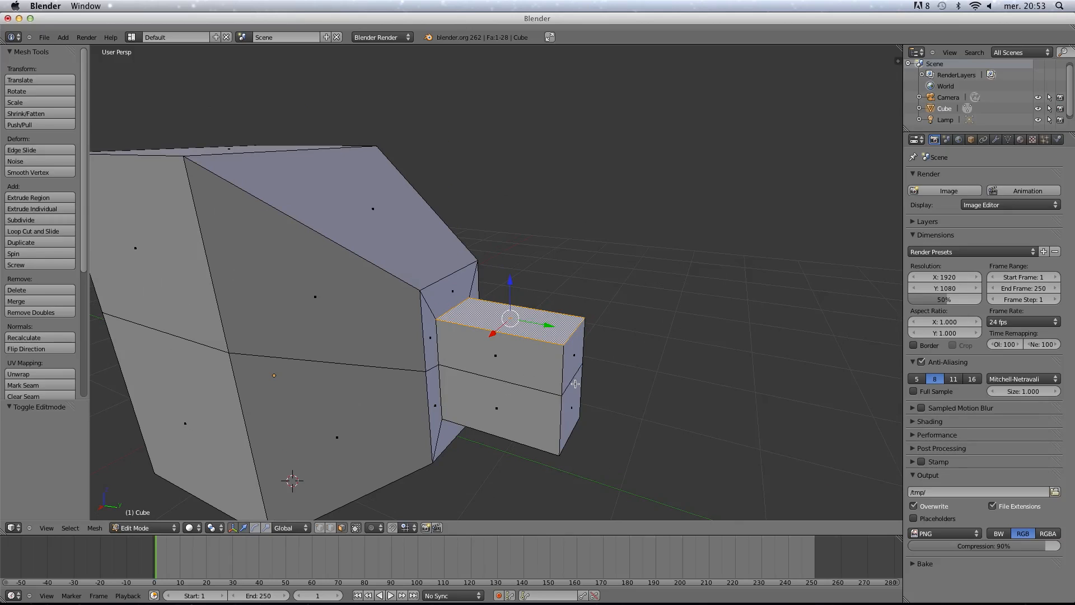
key("e")
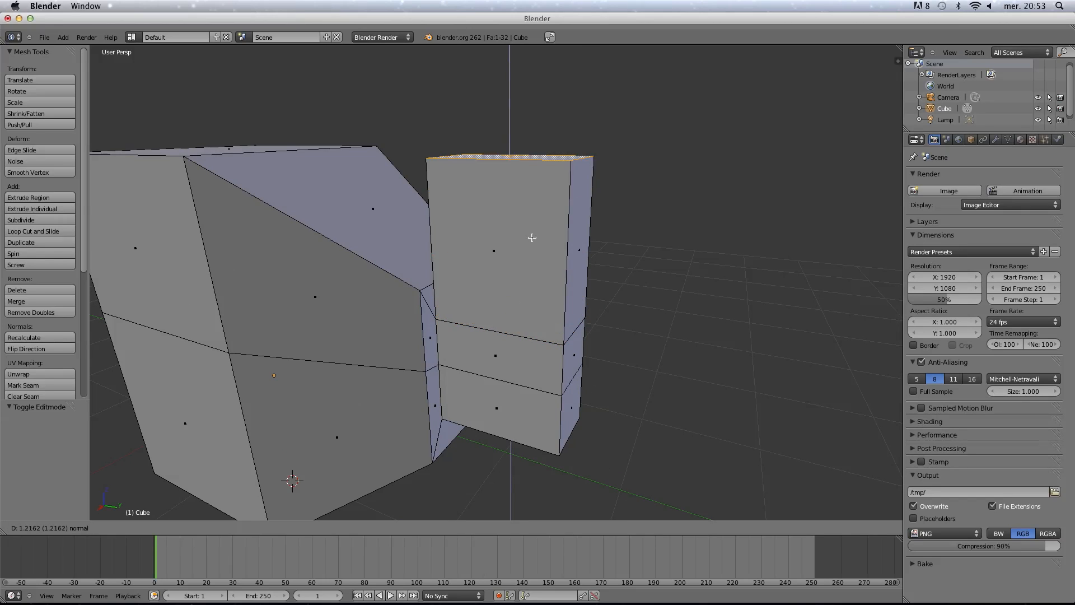
left_click(617, 360)
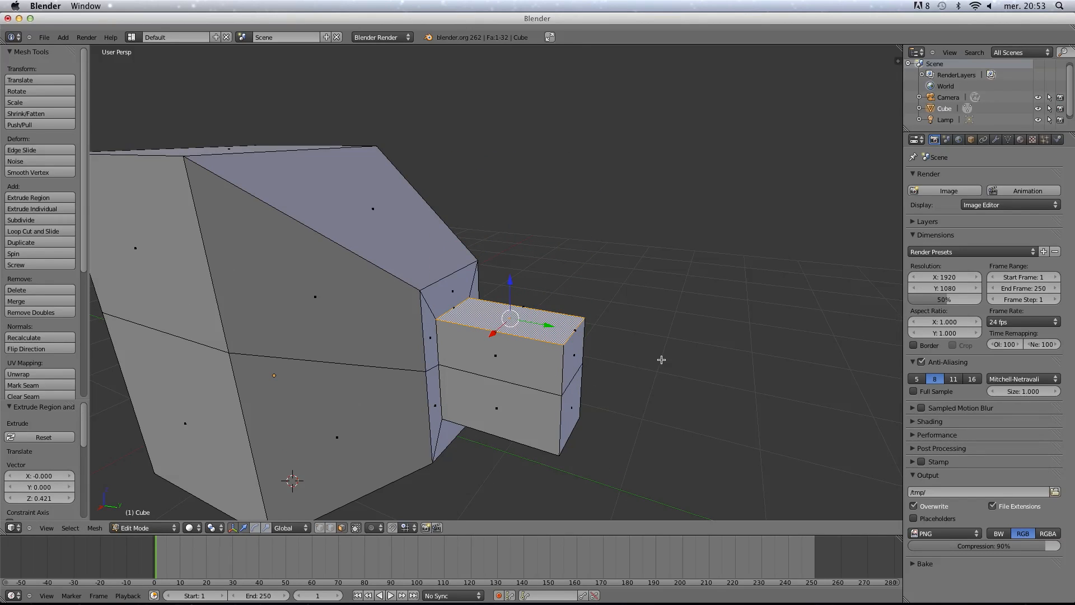
key("s")
left_click(585, 353)
key("e")
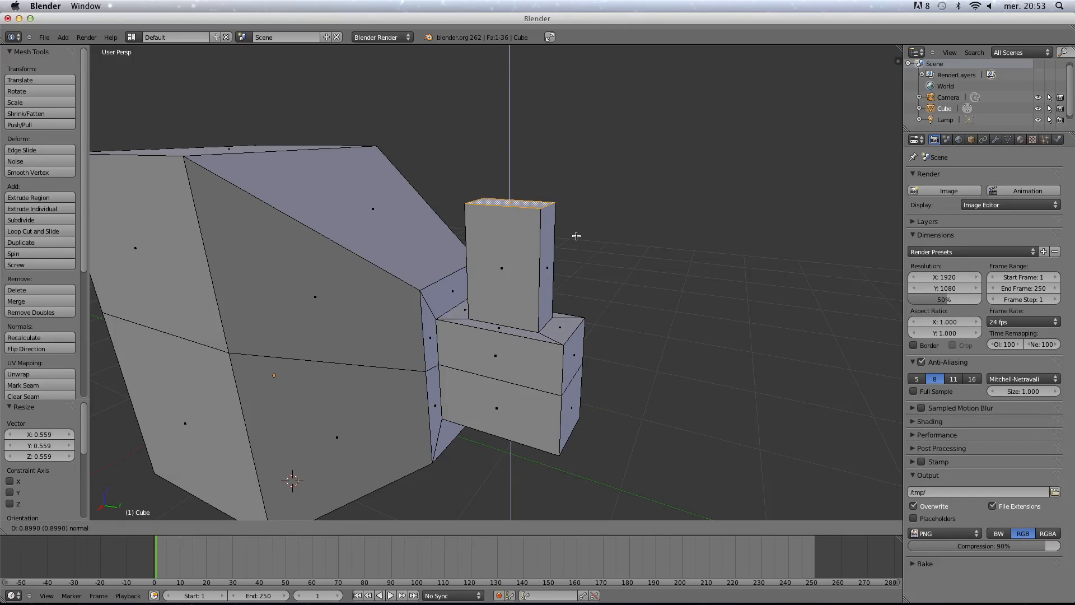
left_click(576, 236)
Inset the protruding block's underside face with an in-place extrusion and scaling, and extrude it about 2.02 units downward.
middle_click_drag(576, 236, 512, 286)
right_click(462, 242)
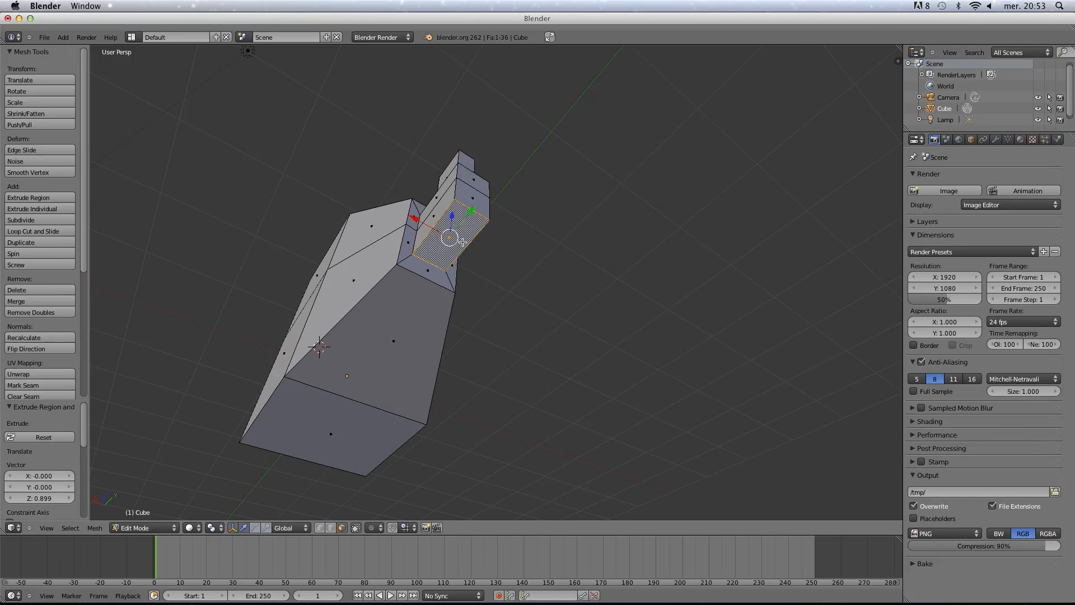
key("e")
left_click(531, 324)
key("s")
left_click(511, 307)
key("e")
left_click(517, 432)
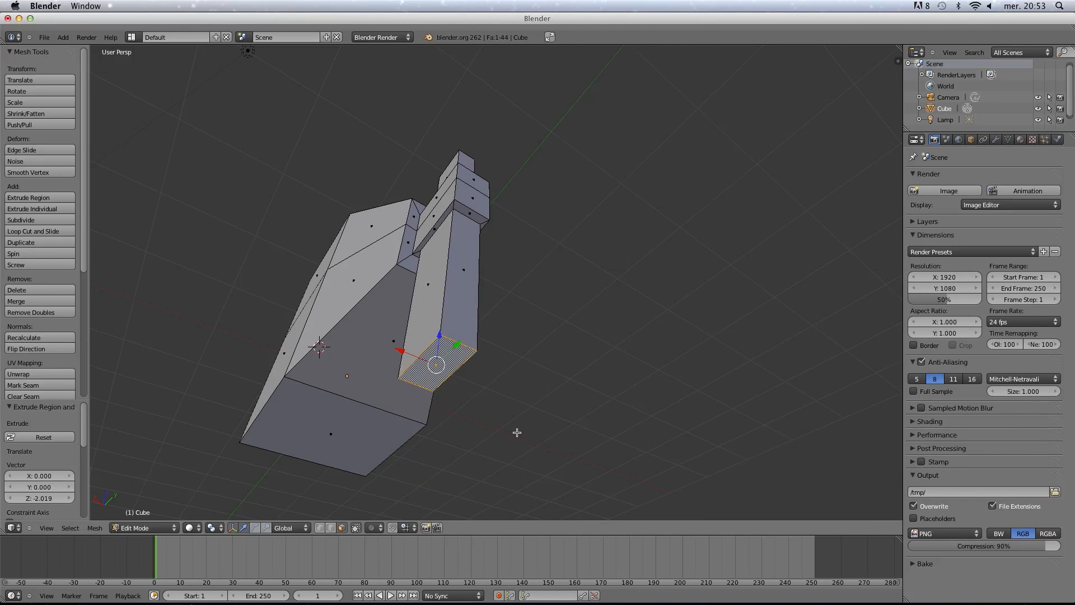
key("Tab")
middle_click_drag(528, 420, 562, 435)
scroll(607, 487, "down", 6)
scroll(569, 422, "up", 8)
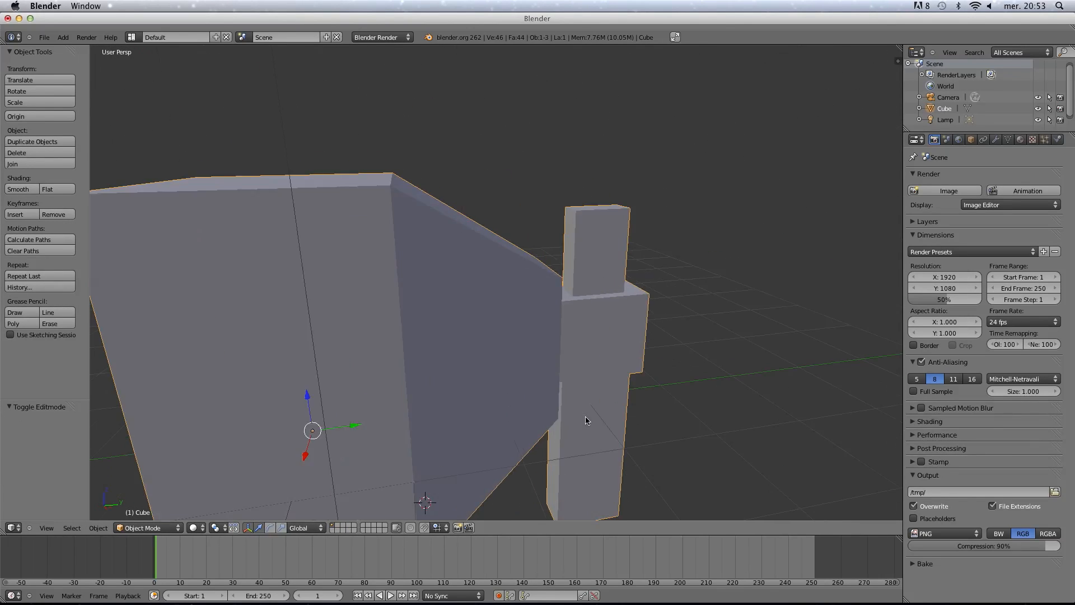
Add a vertical loop cut around the main body in Edit Mode, slide it toward the end away from the protruding block, and deselect everything.
key("Tab")
scroll(568, 415, "down", 4)
middle_click_drag(444, 368, 513, 358)
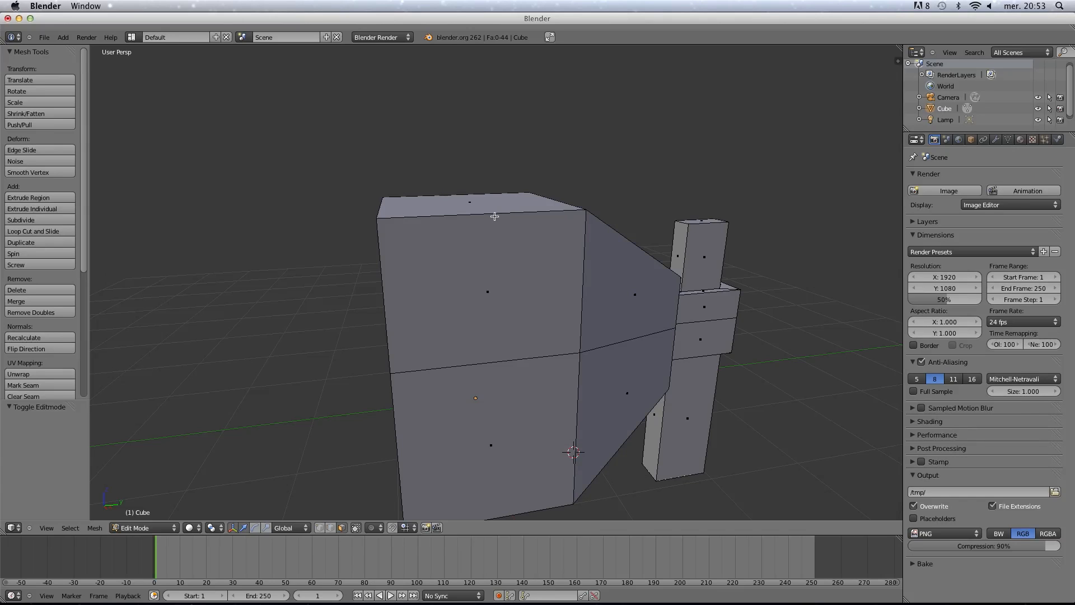
key("ctrl+r")
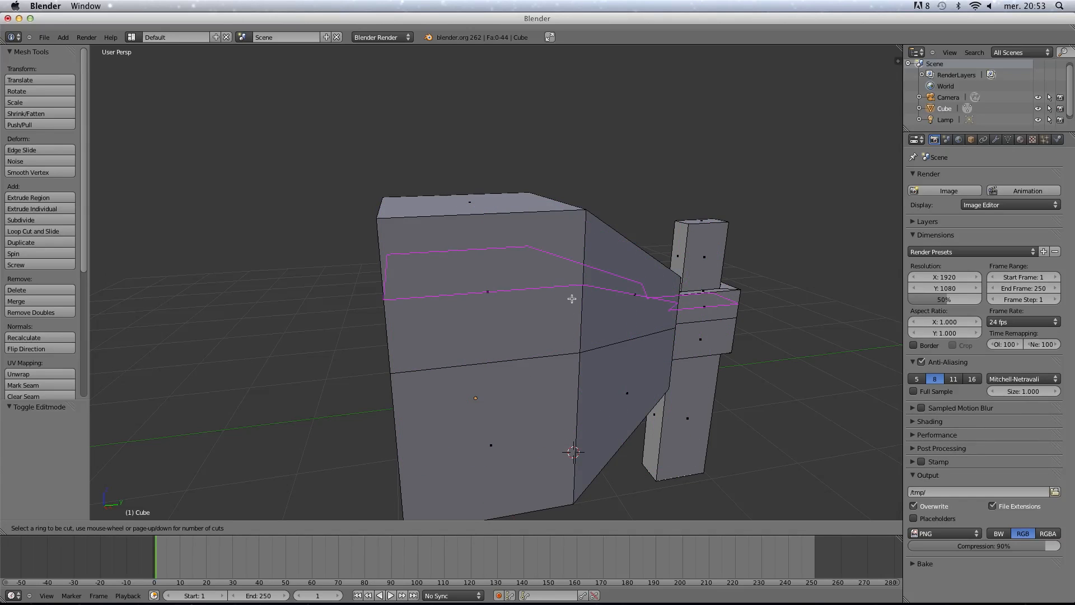
left_click(487, 215)
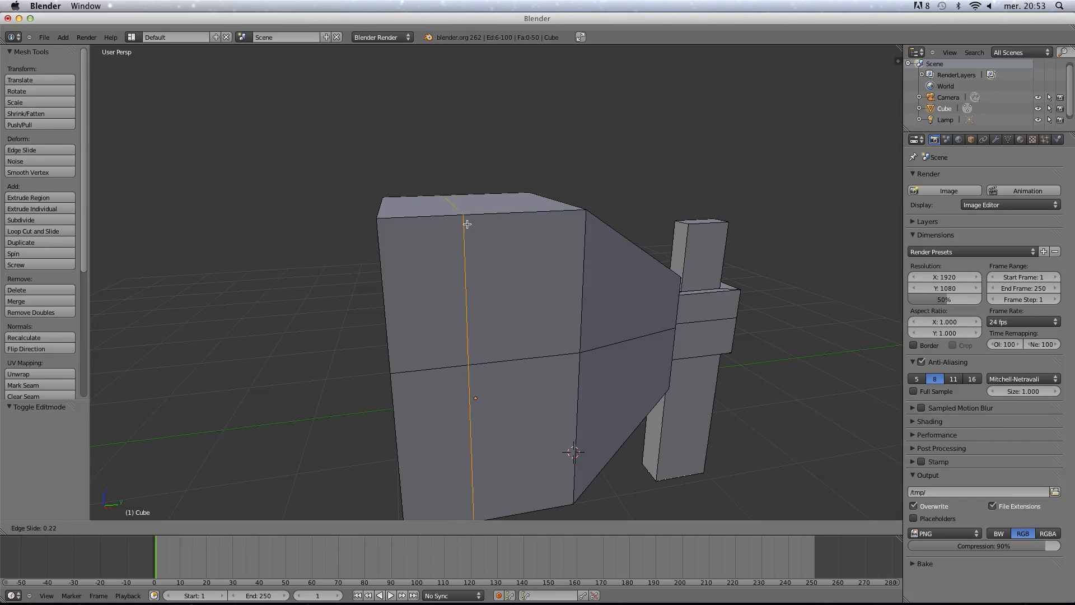
left_click(443, 224)
key("a")
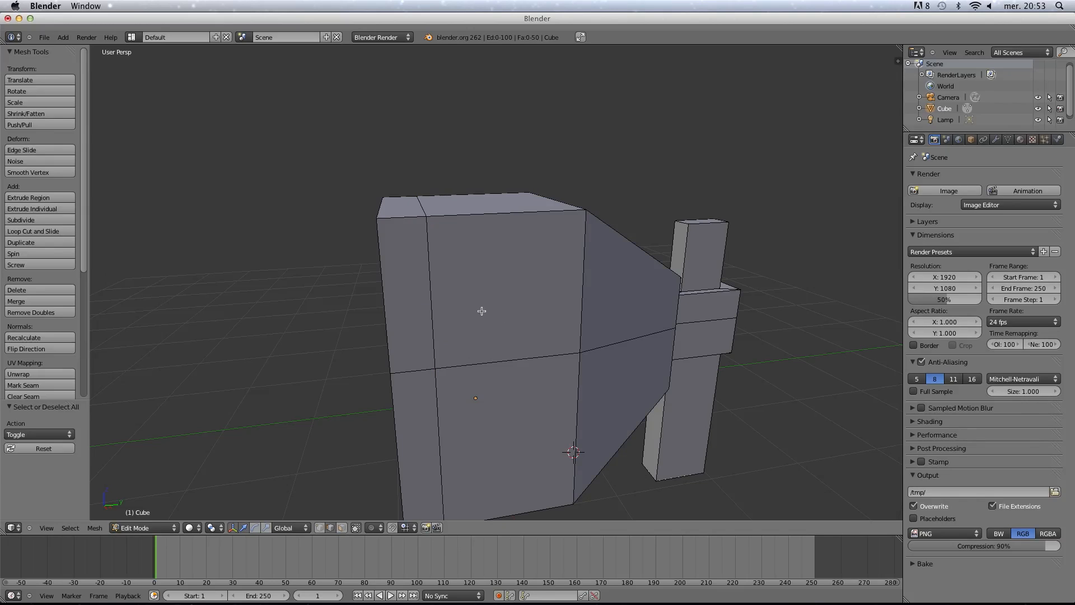
Add a centred vertical loop cut through the main body's wider remaining section.
key("ctrl+r")
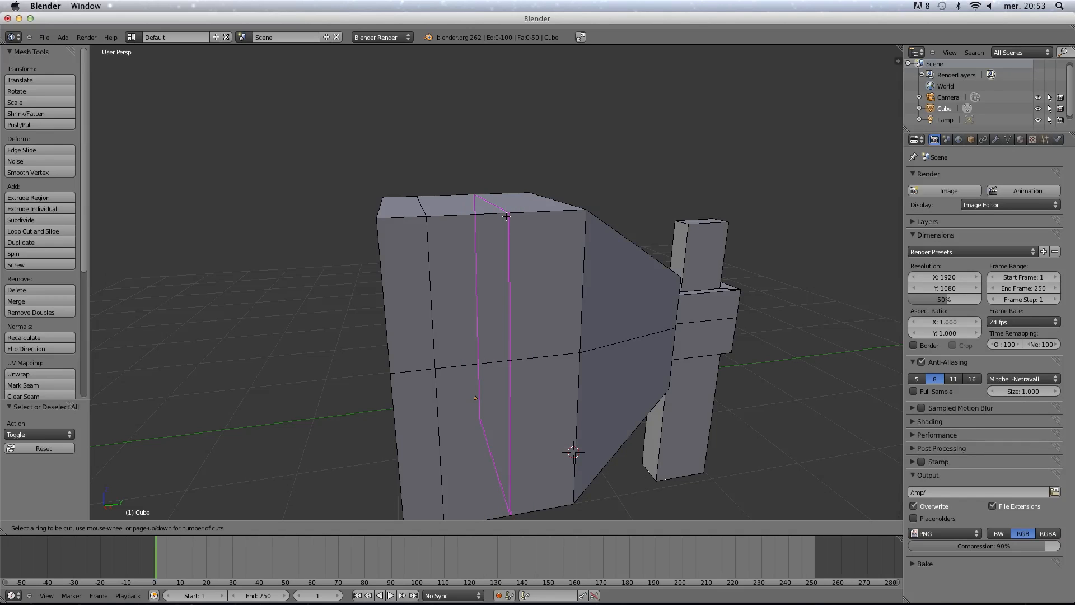
scroll(507, 215, "up", 4)
left_click(508, 215)
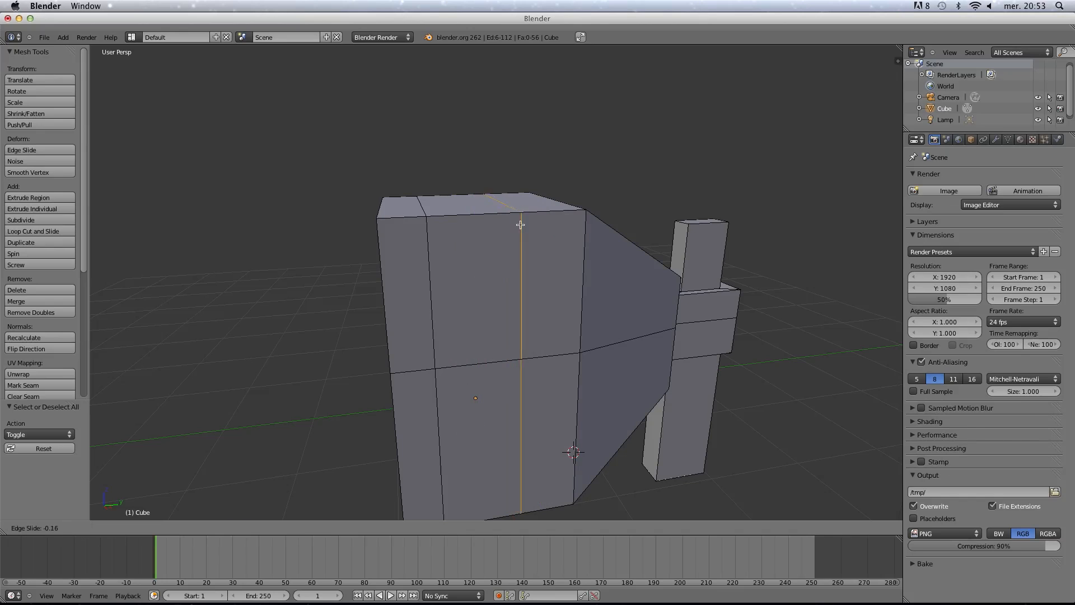
right_click(553, 256)
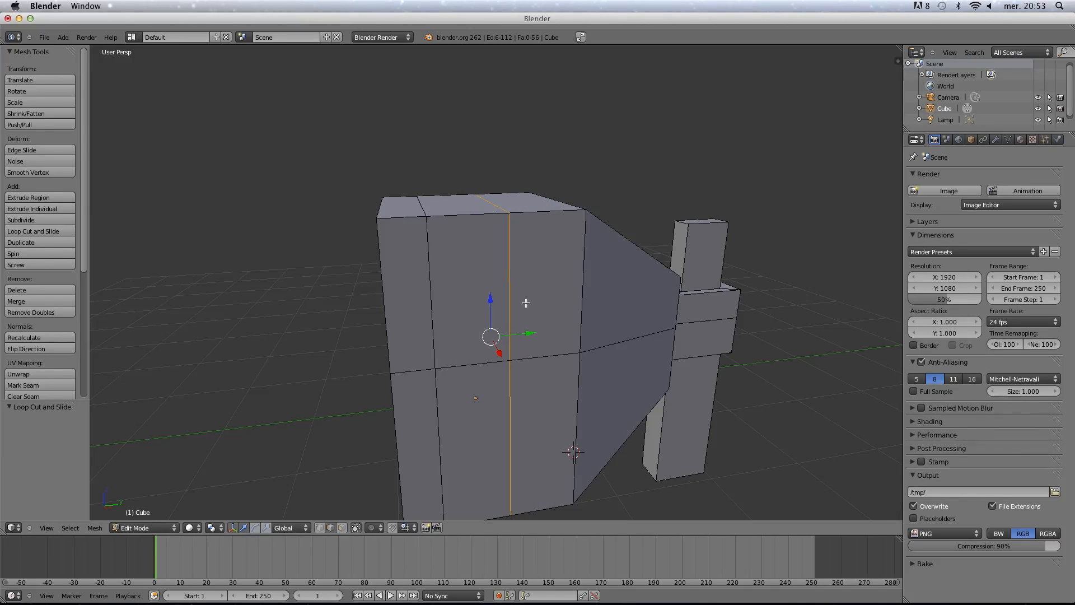
Scale the new edge loop up so the main body flares outward around it.
middle_click_drag(540, 328, 590, 352)
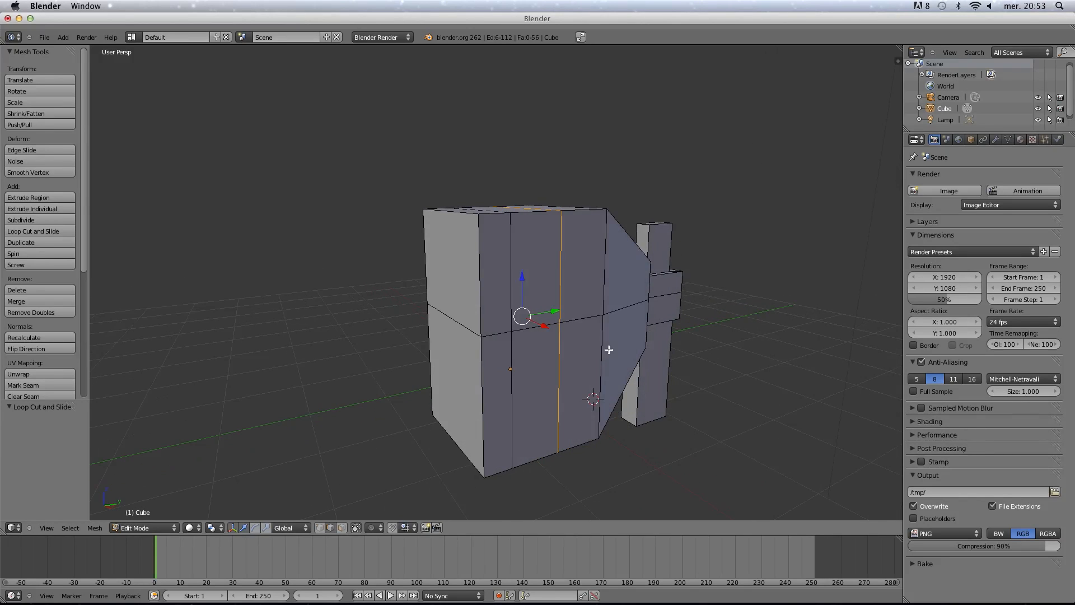
key("s")
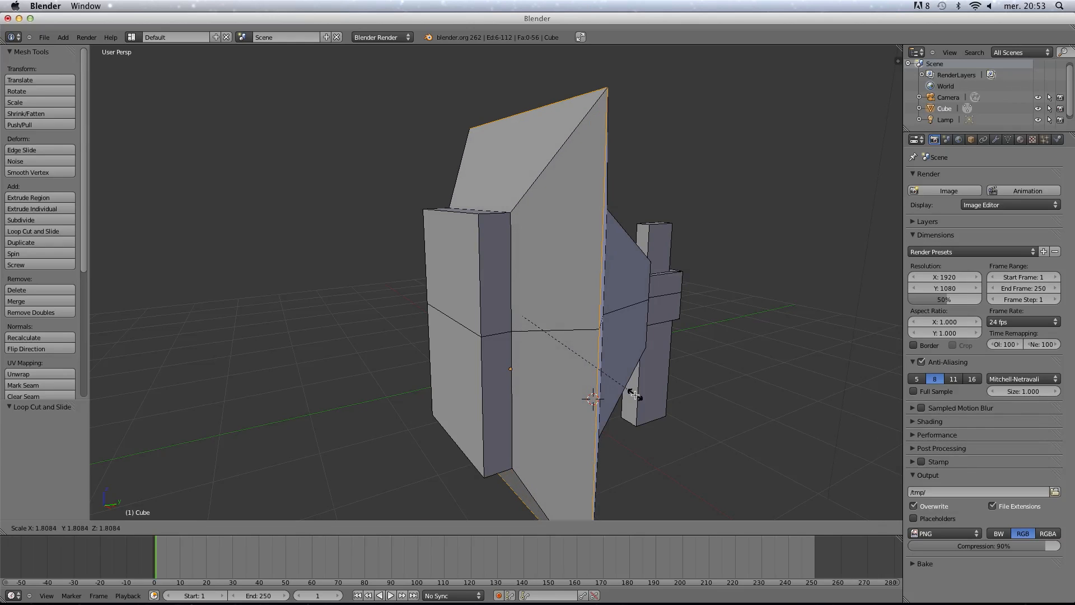
left_click(631, 371)
Examine the flared body and attached blocks from another side in Object Mode and Edit Mode.
key("Tab")
middle_click_drag(635, 366, 563, 333)
key("Tab")
key("Tab")
key("Tab")
scroll(535, 338, "up", 1)
scroll(563, 333, "down", 3)
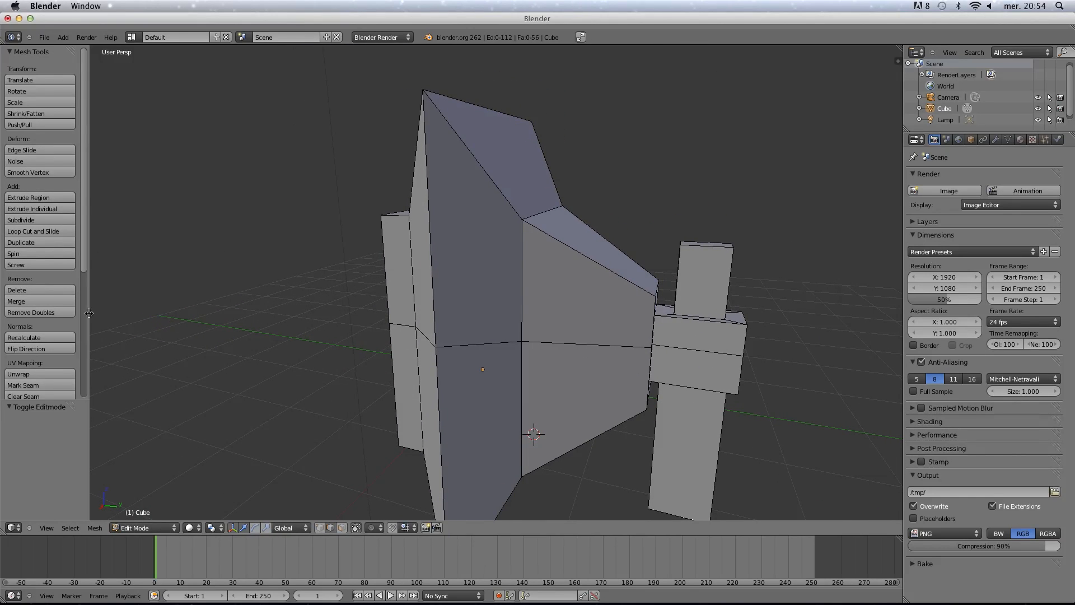
scroll(435, 362, "up", 3)
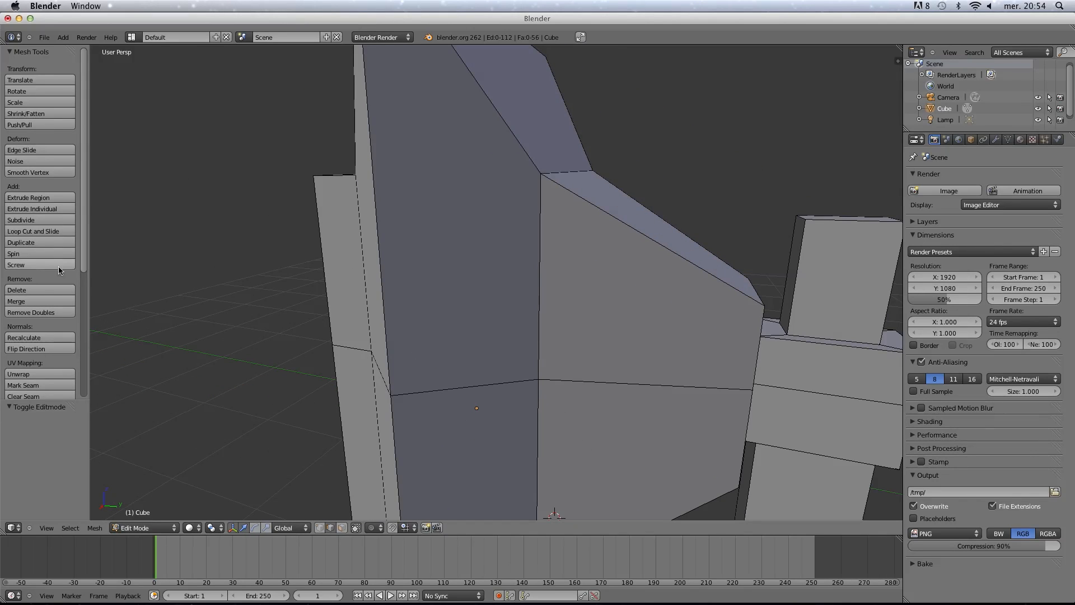
scroll(487, 283, "down", 3)
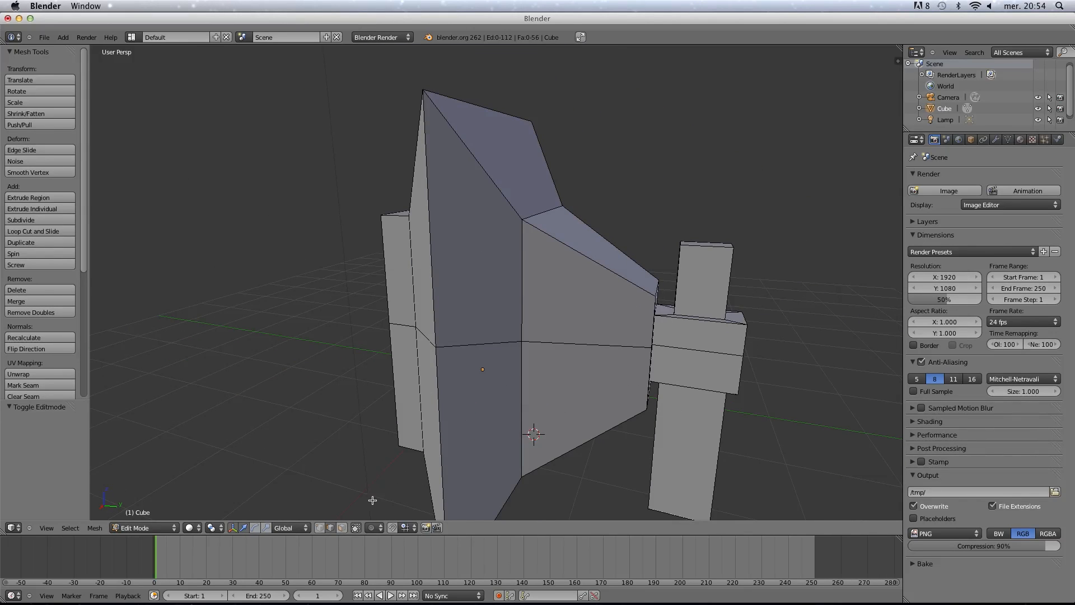
Extrude the top edge of the body's flared section outward along Y towards the attached blocks, and scale the new edge down.
scroll(533, 361, "down", 2)
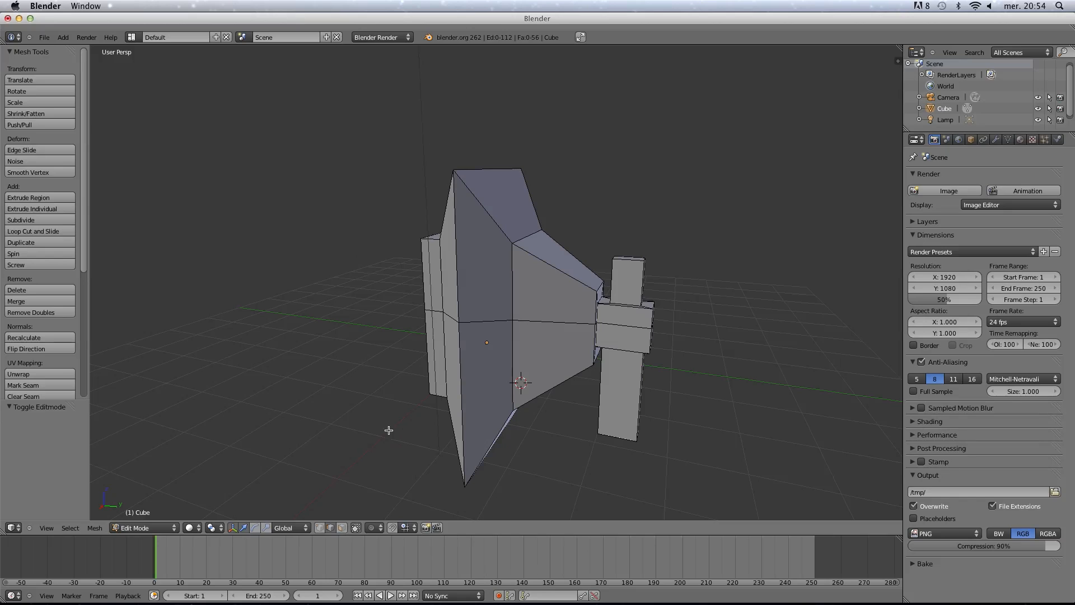
middle_click_drag(684, 257, 591, 345)
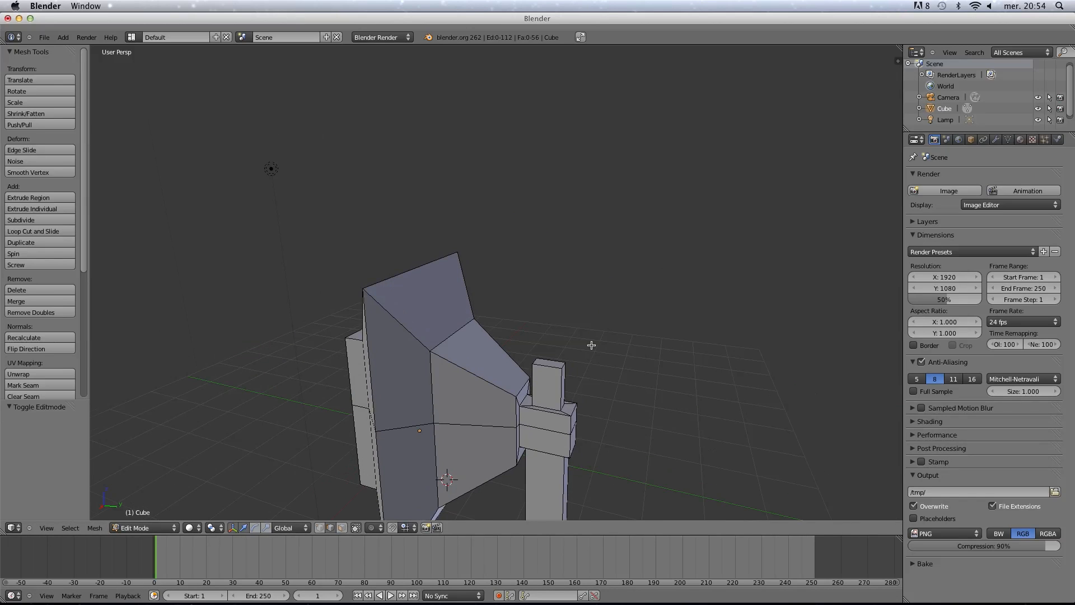
scroll(437, 497, "up", 4)
scroll(629, 437, "down", 2)
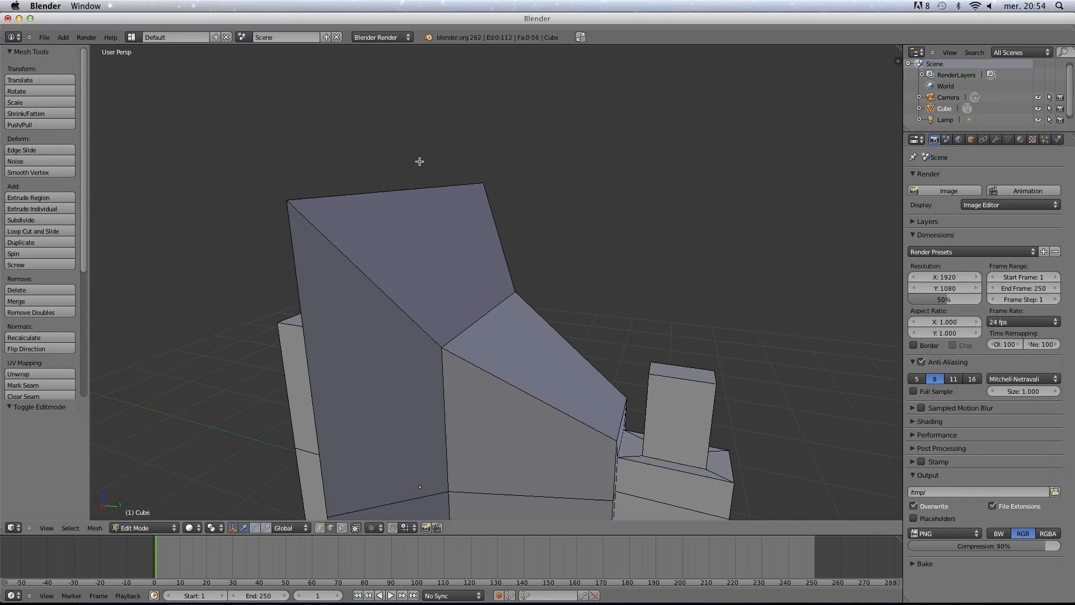
right_click(425, 186)
right_click(650, 370, "shift")
right_click(441, 195)
middle_click_drag(448, 196, 674, 274)
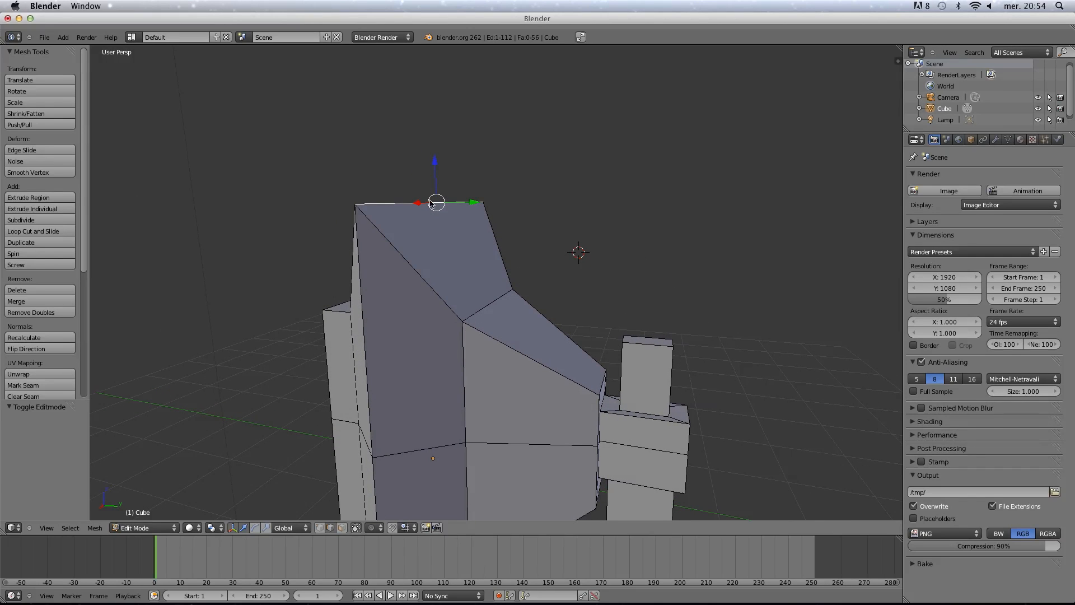
middle_click_drag(540, 199, 624, 304)
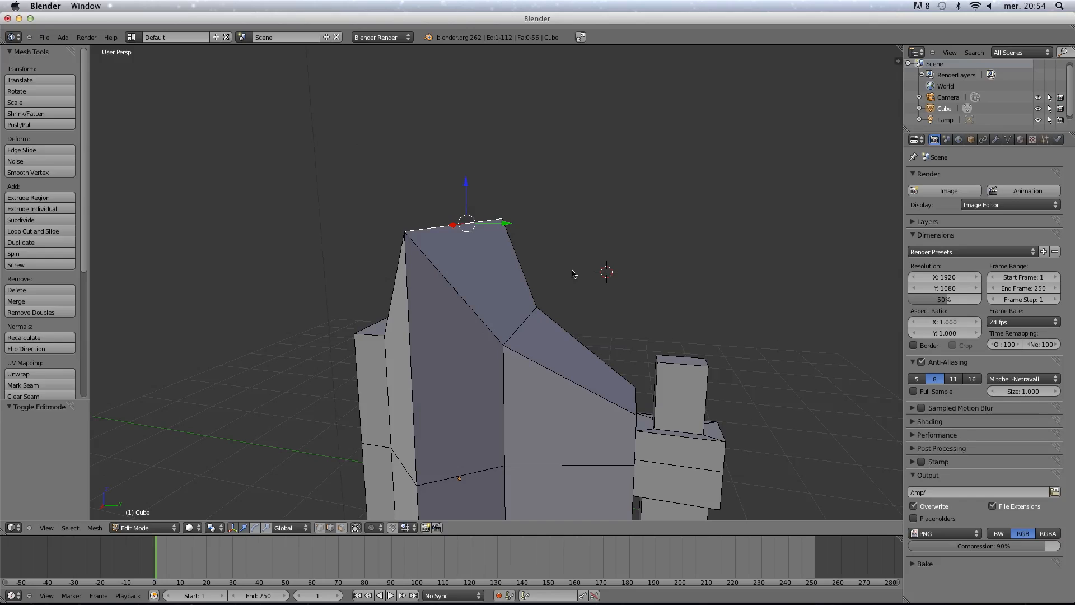
key("e")
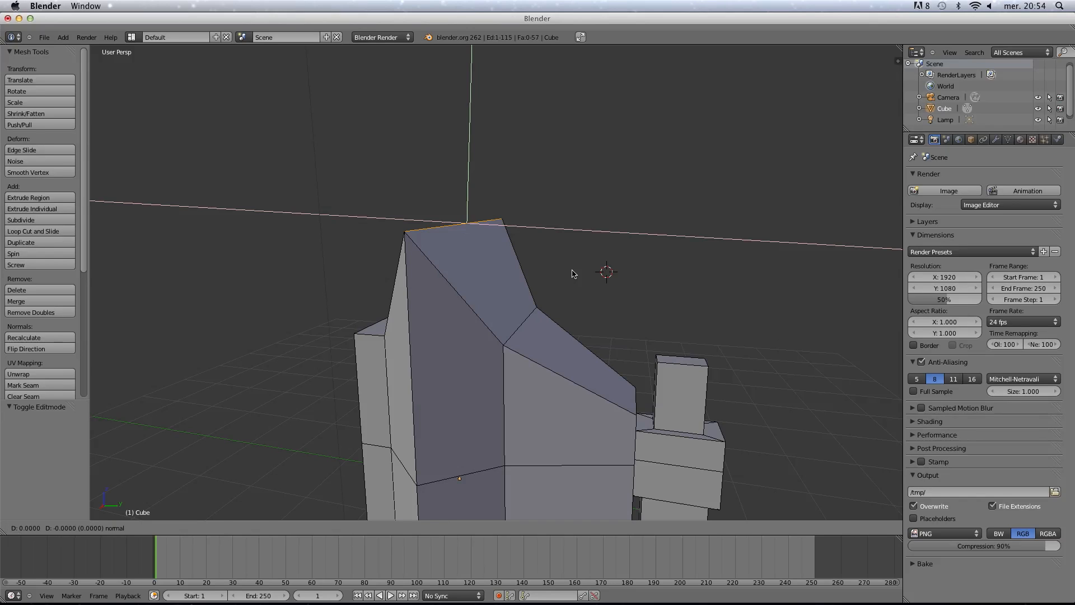
left_click(571, 270)
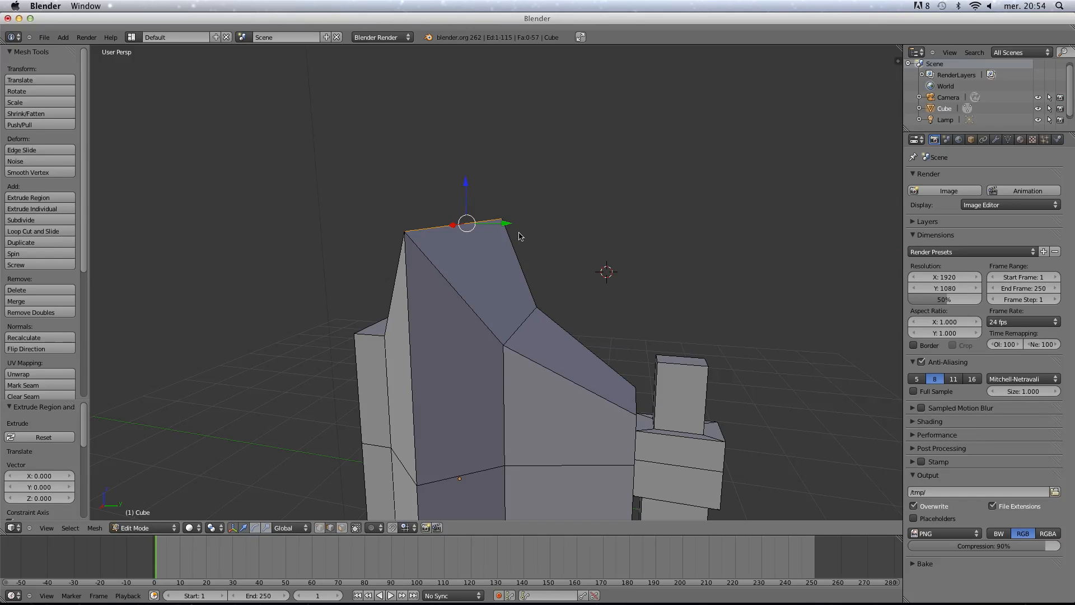
left_click_drag(508, 228, 695, 225)
key("s")
left_click(669, 230)
Extrude the strip's free edge again, move it down towards the small upper block, and scale it to 0.618.
key("e")
left_click(648, 244)
left_click_drag(652, 187, 663, 275)
key("s")
left_click(695, 307)
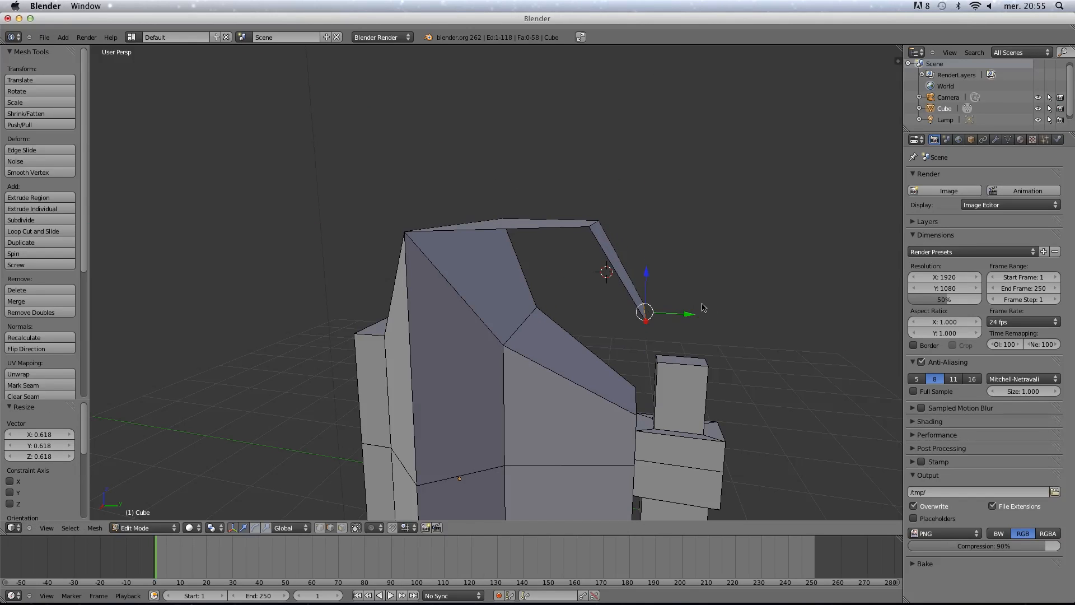
Scale the small upper block's top edge that faces the main body by 2.566.
key("KP_Decimal")
middle_click_drag(573, 383, 545, 353)
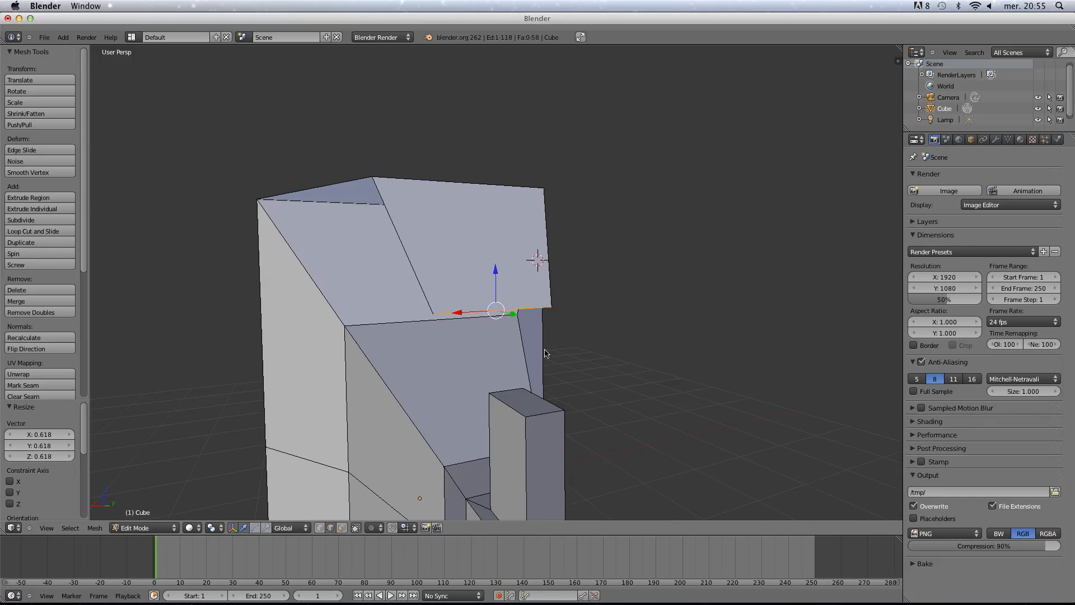
right_click(509, 391)
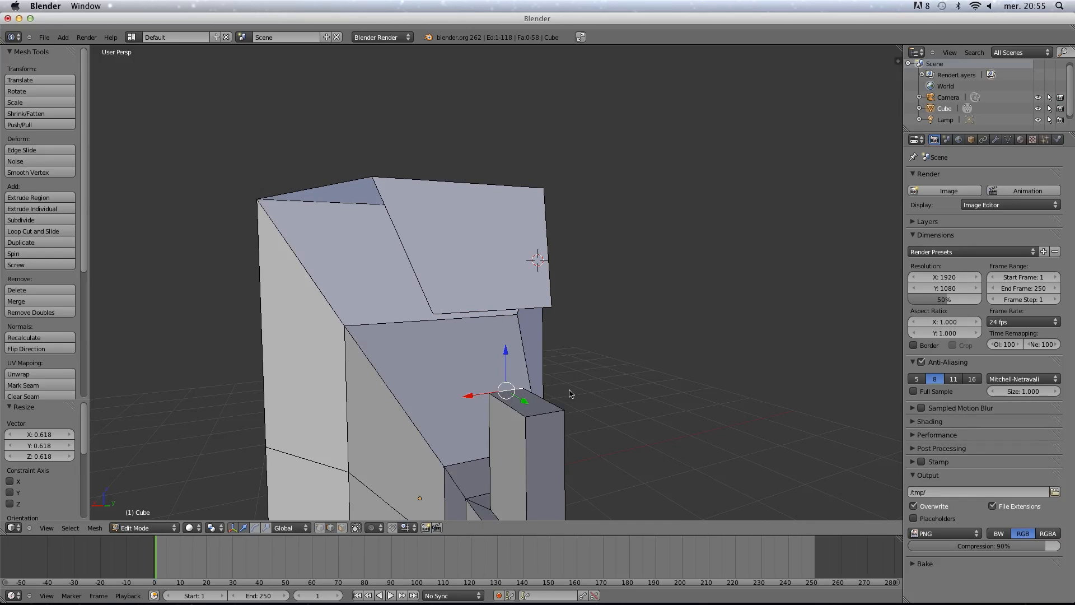
key("s")
left_click(702, 379)
middle_click_drag(533, 388, 569, 391)
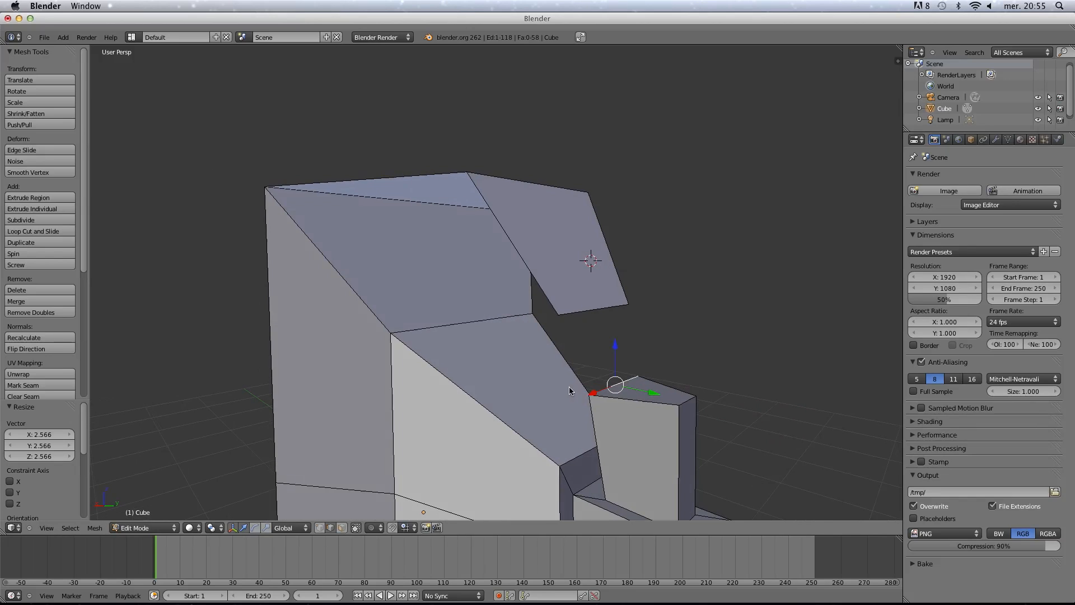
Fill a face between the strip's lower edge and the small upper block's widened top edge.
right_click(596, 308, "shift")
left_click(323, 529)
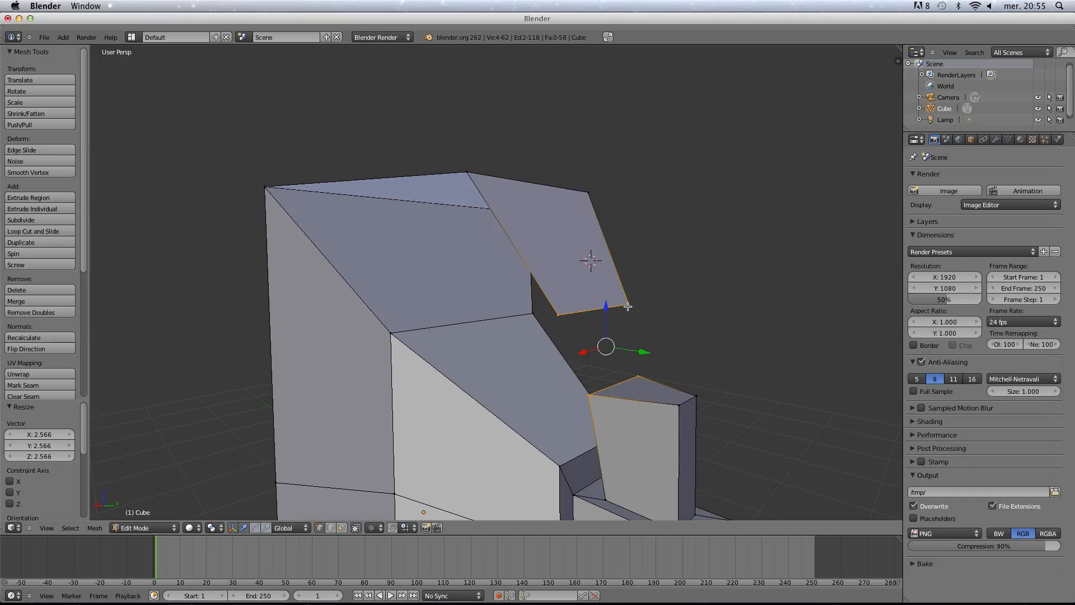
middle_click_drag(641, 340, 565, 343)
key("f")
key("Tab")
key("Tab")
scroll(672, 388, "down", 2)
Delete the three faces of the strip connecting the flared body to the small upper block.
left_click(341, 527)
scroll(426, 448, "up", 3)
right_click(588, 361)
right_click(569, 306, "shift")
right_click(431, 209, "shift")
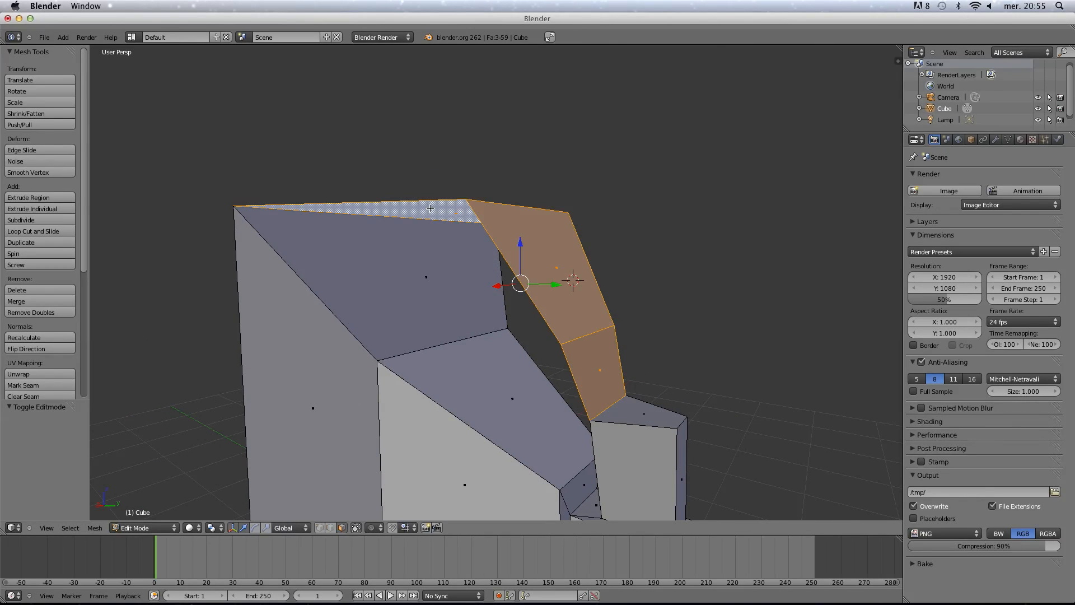
key("x")
left_click(430, 209)
scroll(489, 309, "down", 1)
scroll(490, 312, "down", 2)
middle_click_drag(490, 312, 618, 383)
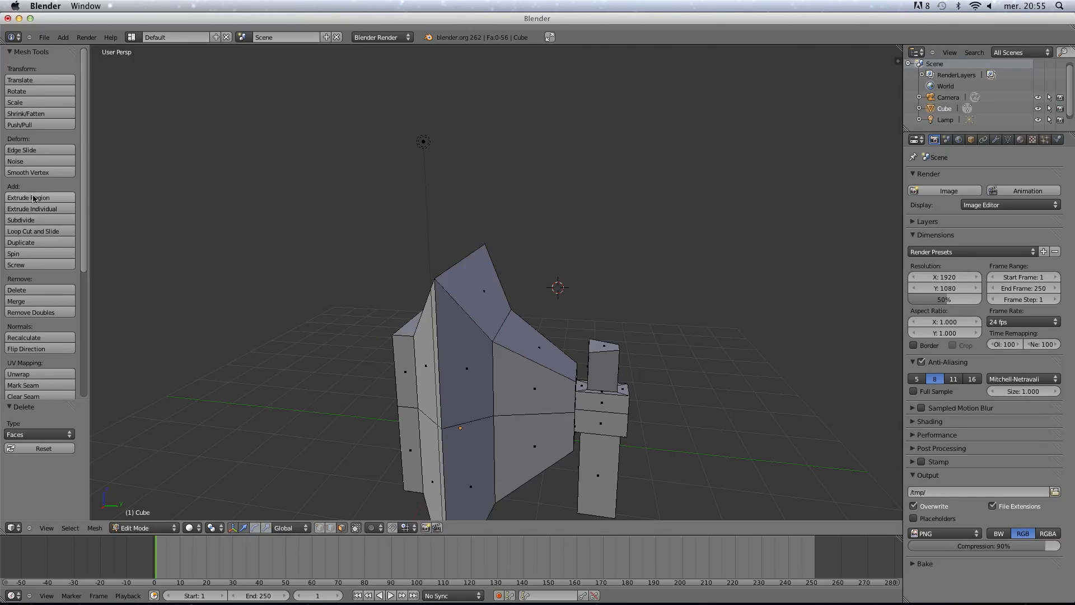
Add a mesh circle at the 3D cursor above the body in Object Mode.
scroll(37, 333, "down", 2)
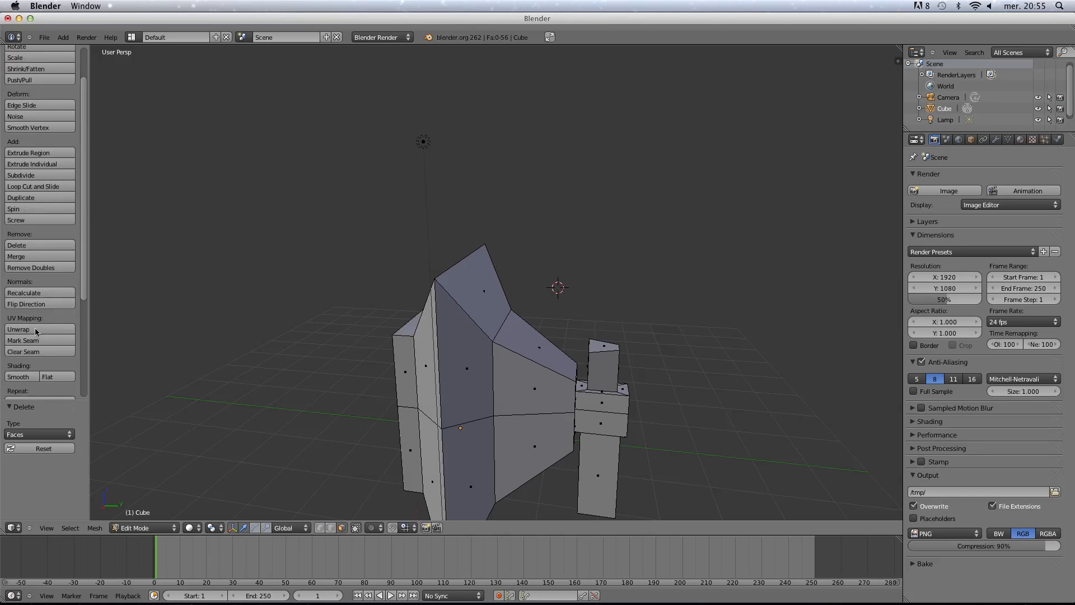
scroll(54, 364, "down", 2)
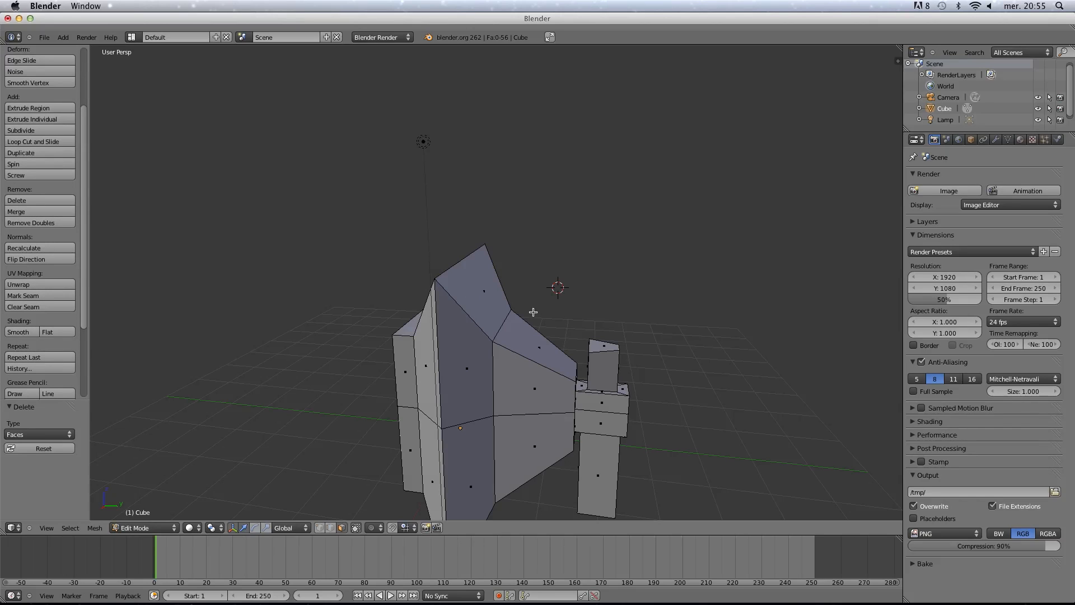
middle_click_drag(522, 319, 525, 346)
key("Tab")
mouse_move(526, 346)
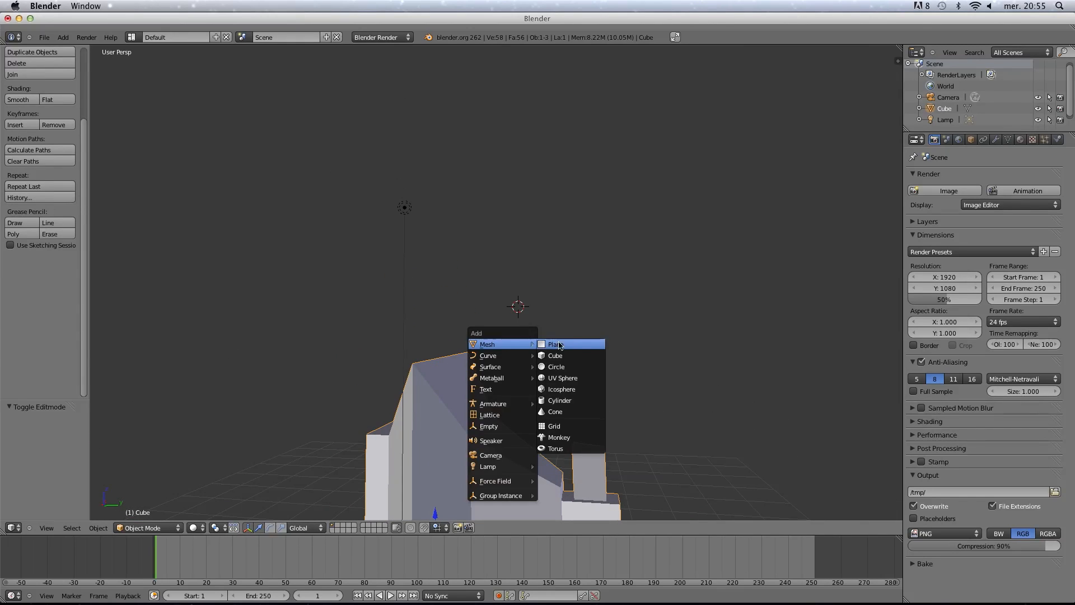
left_click(571, 366)
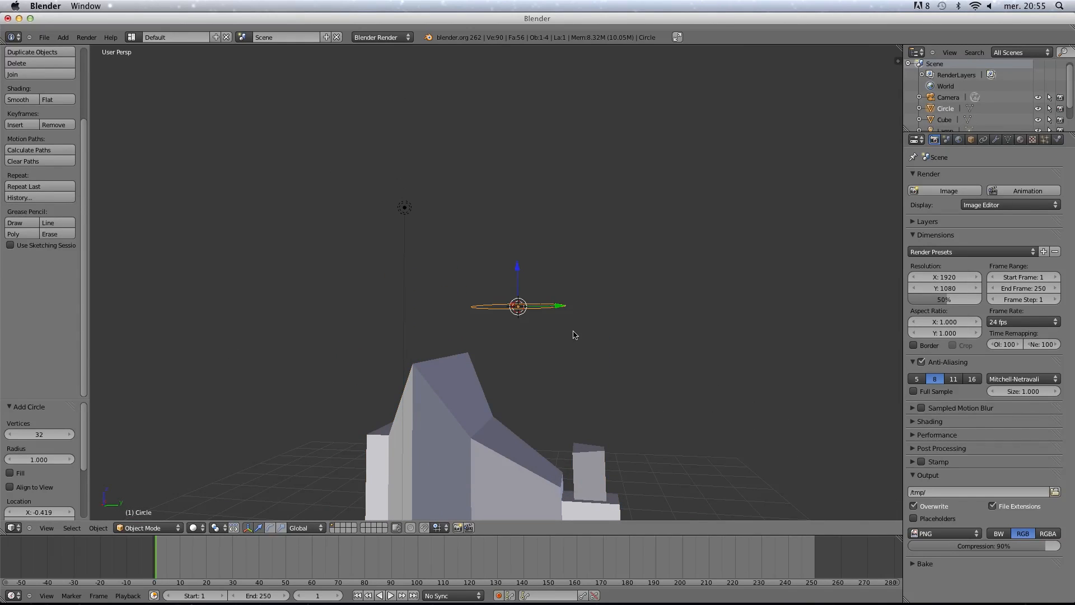
middle_click_drag(569, 339, 573, 376)
key("a")
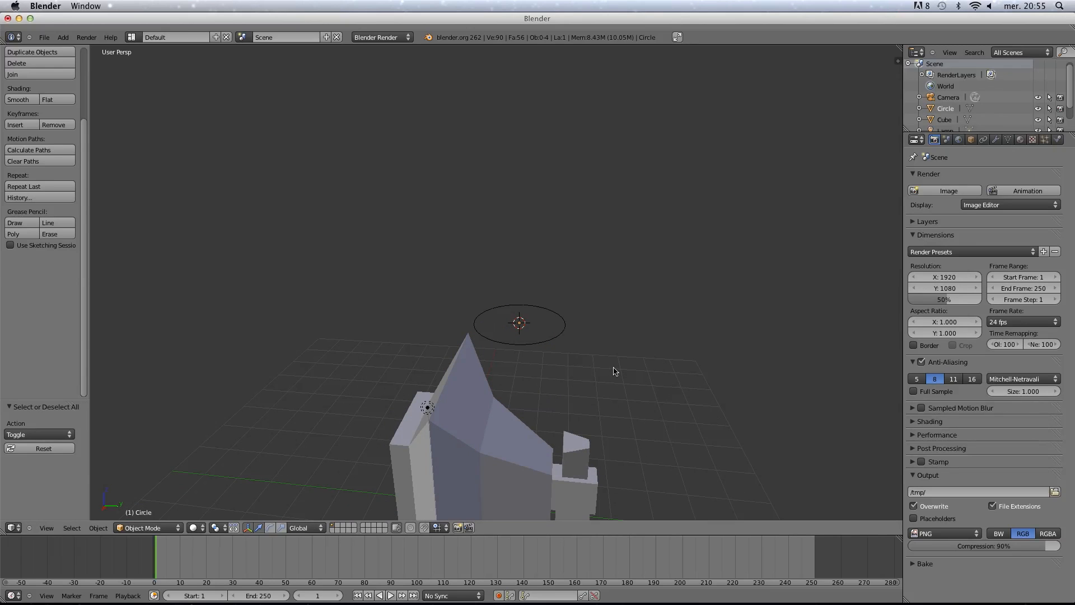
key("a")
right_click(558, 339)
right_click(496, 443)
middle_click_drag(497, 442, 535, 338)
right_click(552, 223)
middle_click_drag(554, 228, 556, 275)
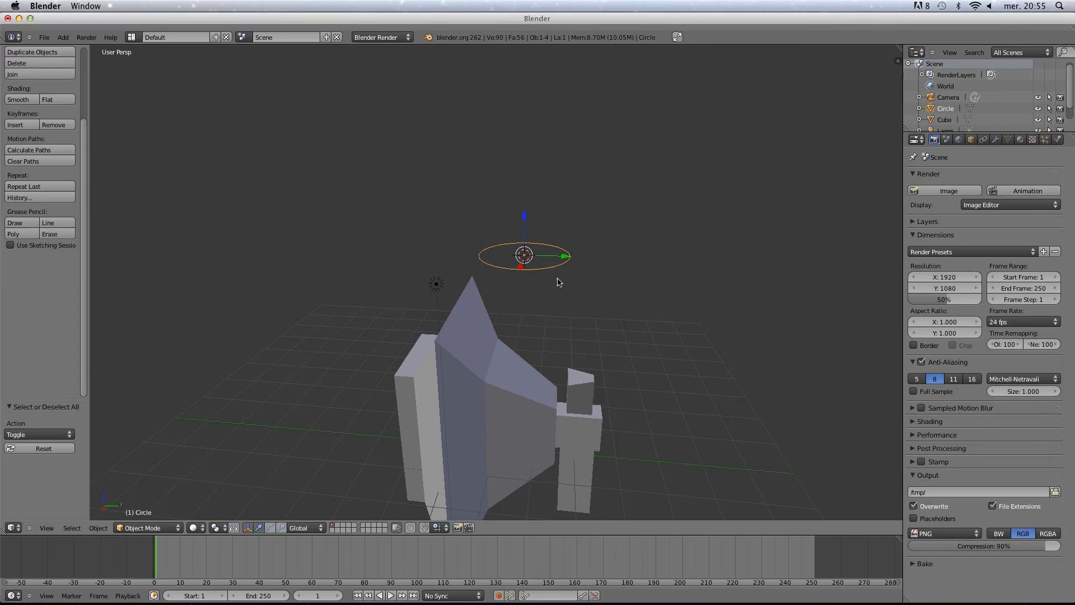
key("Tab")
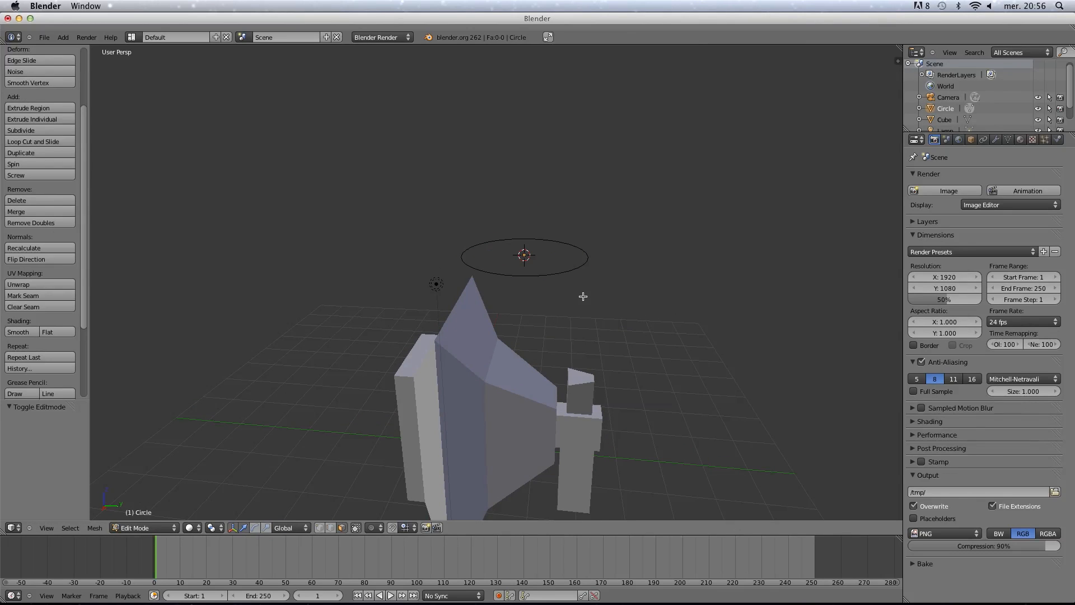
scroll(583, 296, "up", 1)
key("a")
key("Tab")
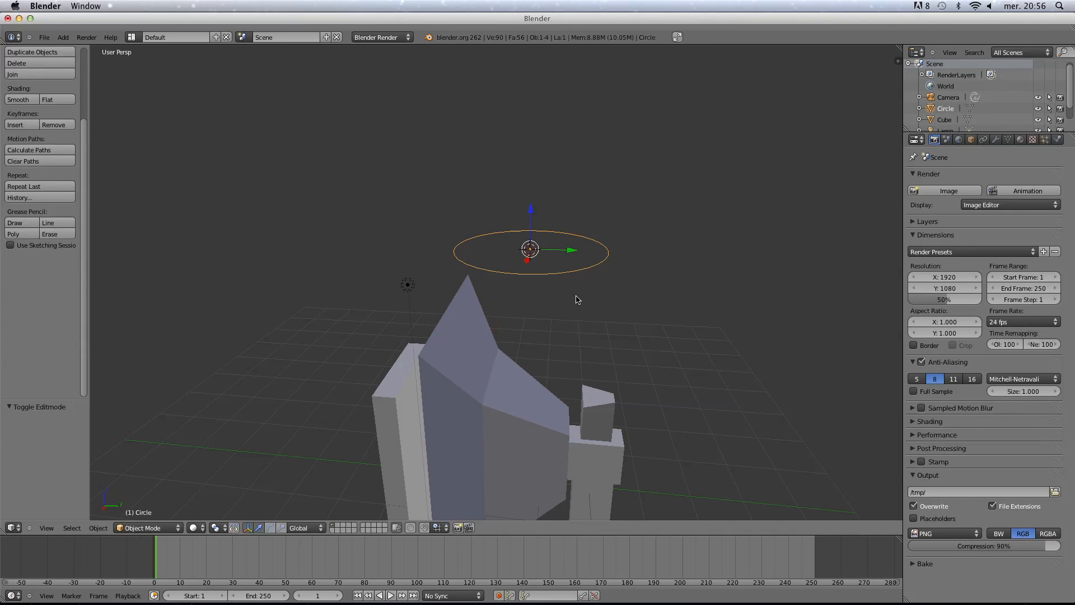
key("a")
key("a")
Extrude all the circle's vertices slightly upward in Edit Mode, about 0.18 units along Z.
key("Tab")
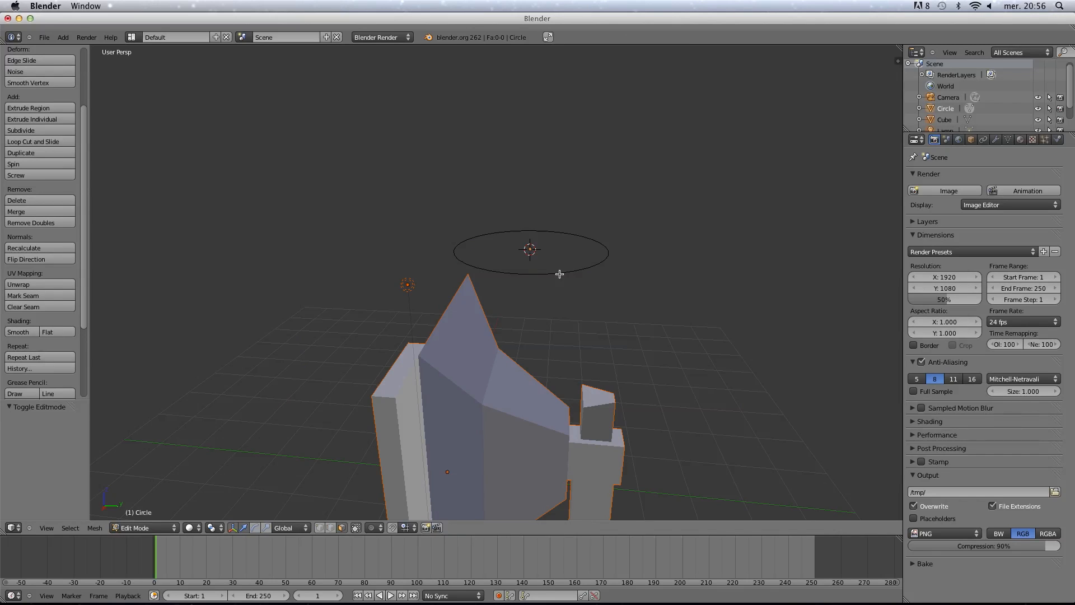
left_click(319, 528)
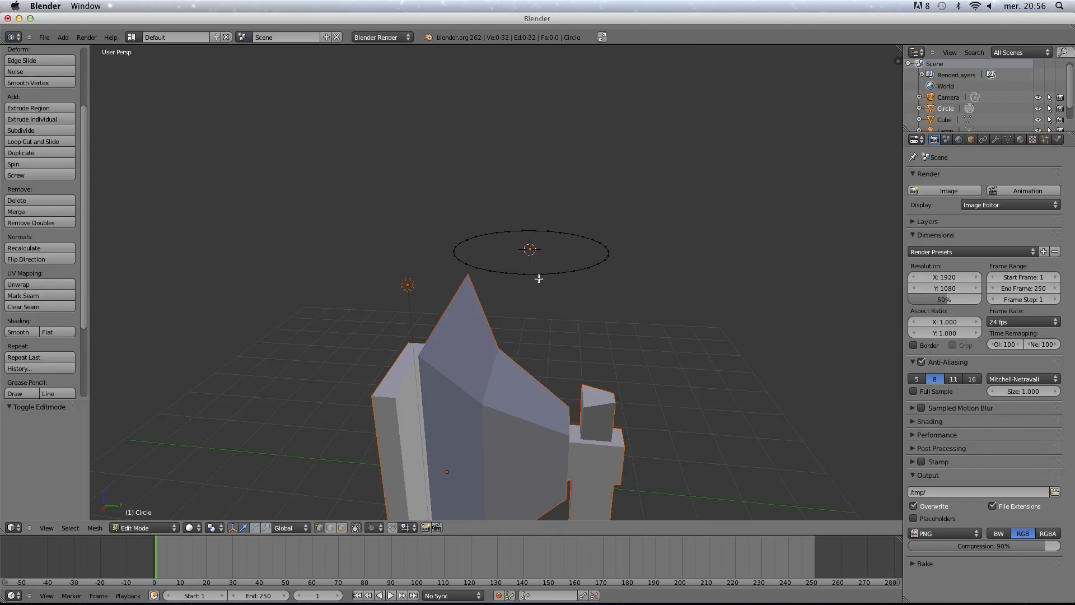
key("a")
middle_click_drag(581, 283, 549, 382)
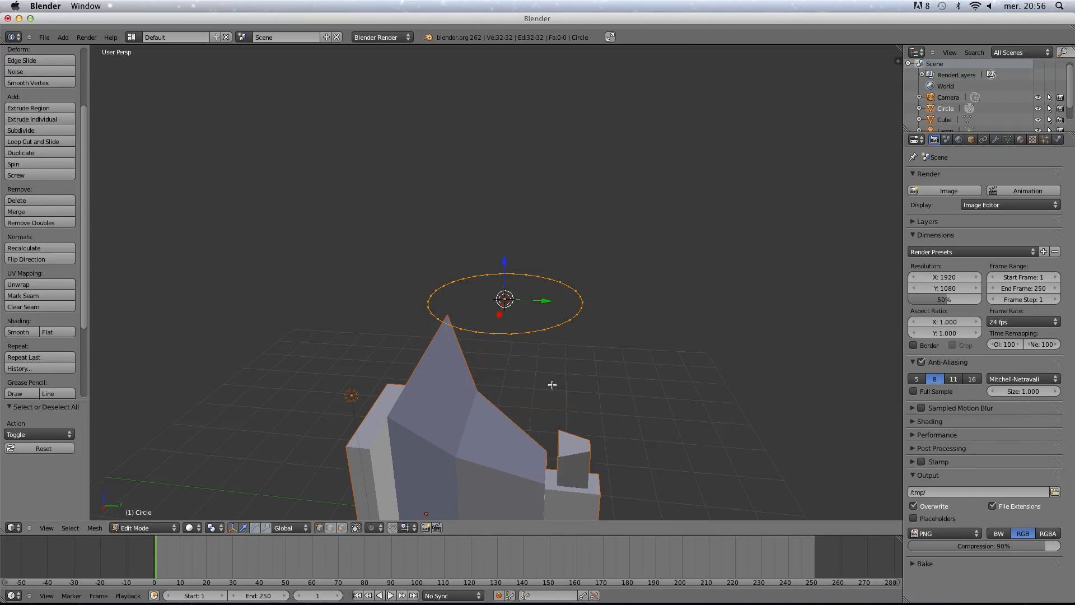
key("e")
left_click(528, 303)
Raise the extruded ring about 2.09 units along Z to form an open cylinder, and return to Object Mode.
key("g")
key("z")
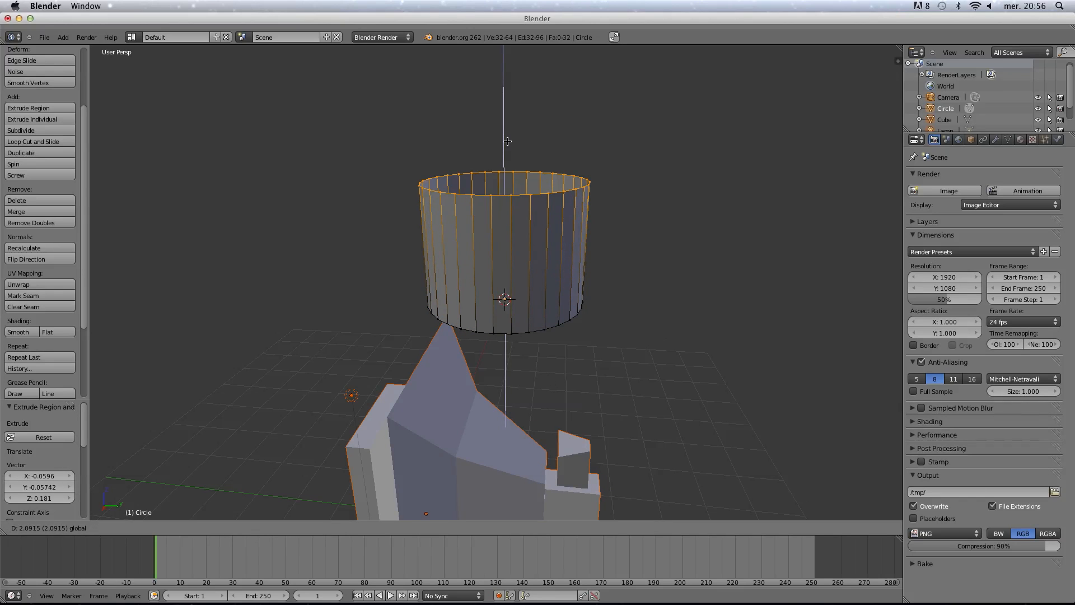
left_click(508, 143)
key("a")
middle_click_drag(559, 276, 519, 334)
key("Tab")
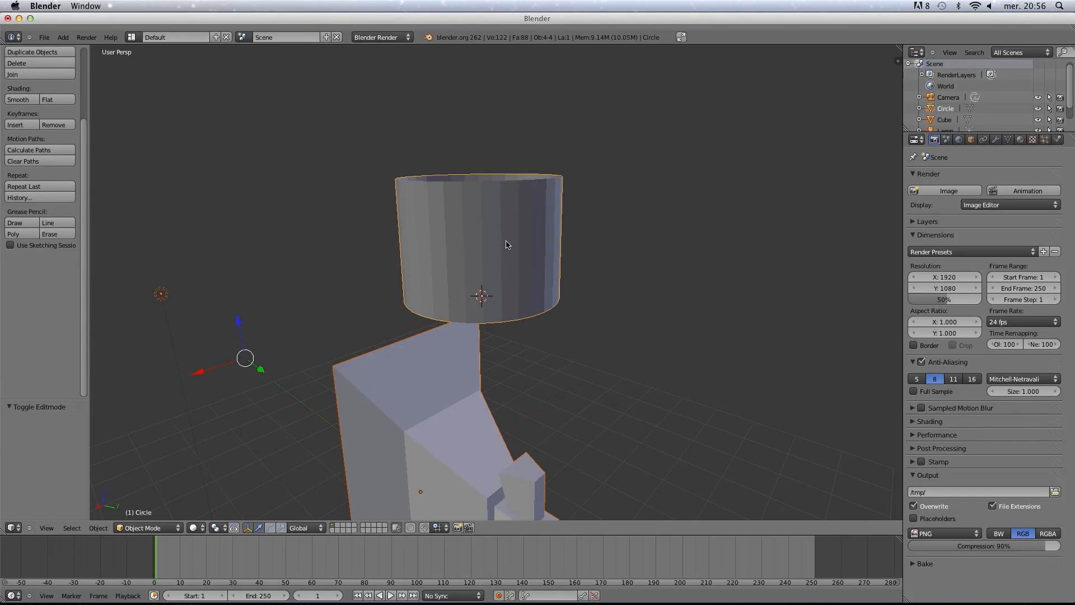
middle_click_drag(506, 244, 501, 331)
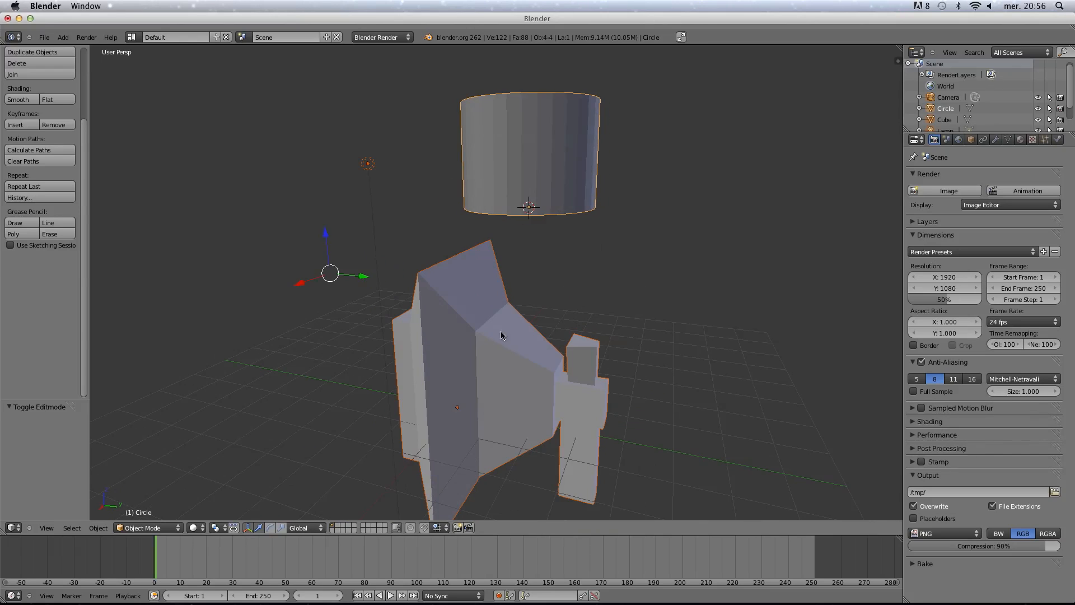
Apply smooth shading to the flared body mesh and check it in Edit Mode and Object Mode.
right_click(520, 364)
scroll(64, 208, "up", 3)
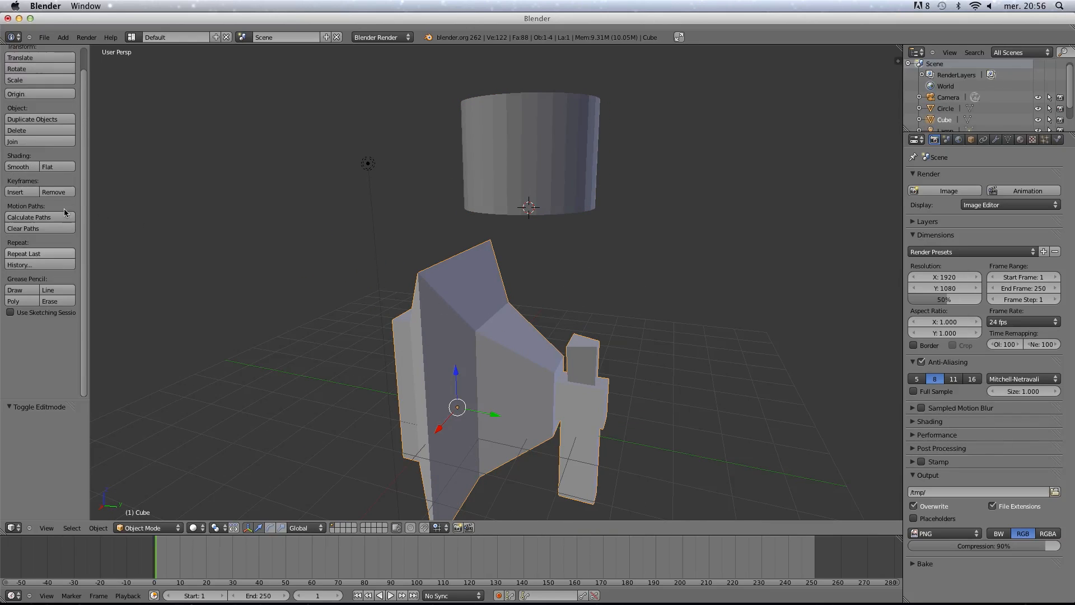
left_click(23, 167)
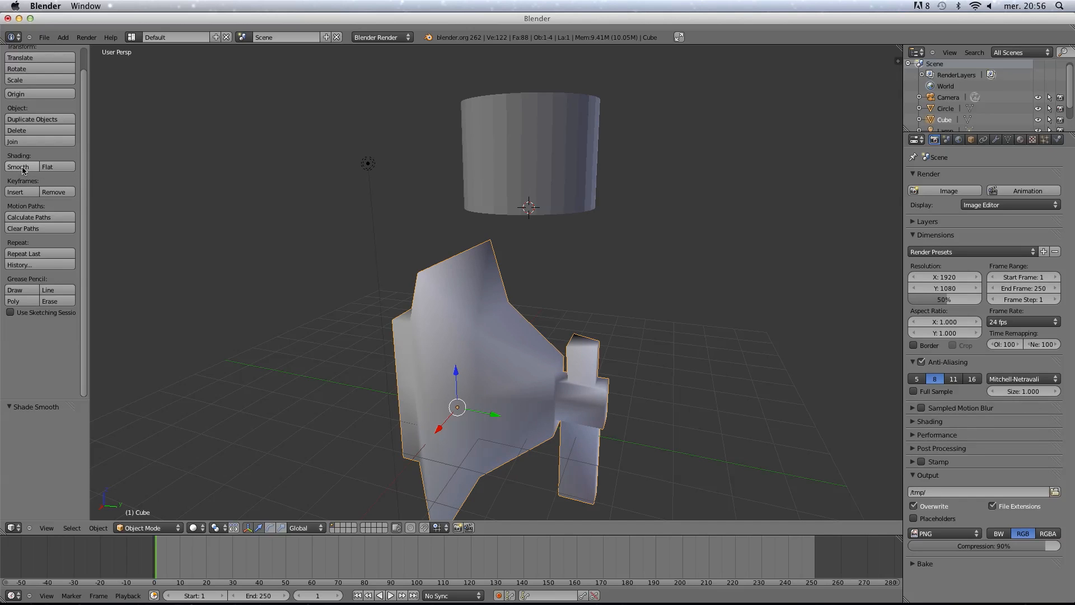
middle_click_drag(502, 352, 482, 364)
key("Tab")
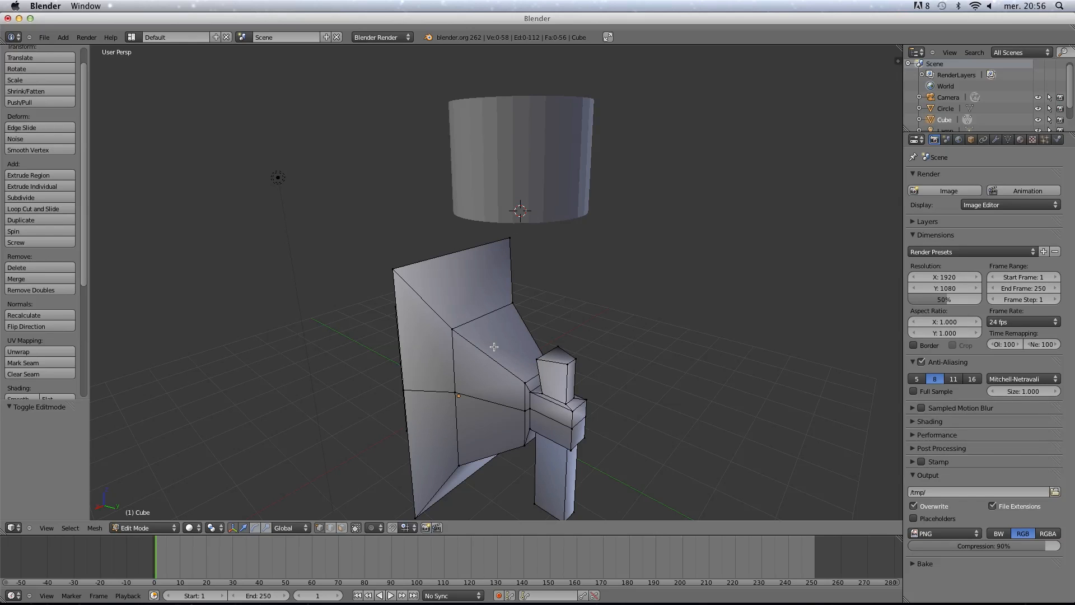
key("Tab")
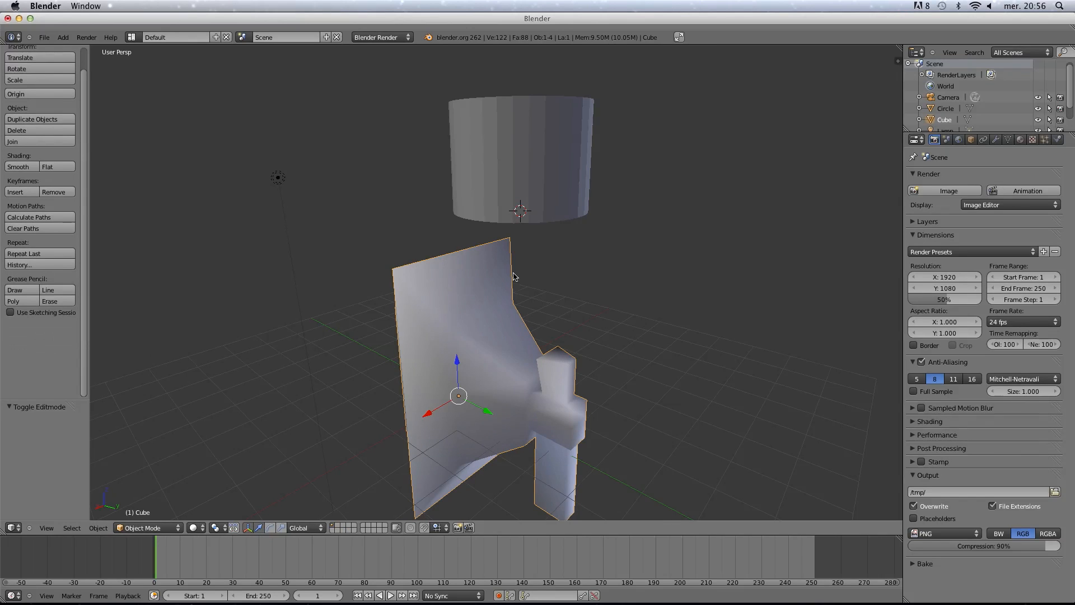
mouse_move(494, 347)
middle_mouse_down()
mouse_move(468, 372)
mouse_move(481, 422)
mouse_move(491, 330)
middle_mouse_up()
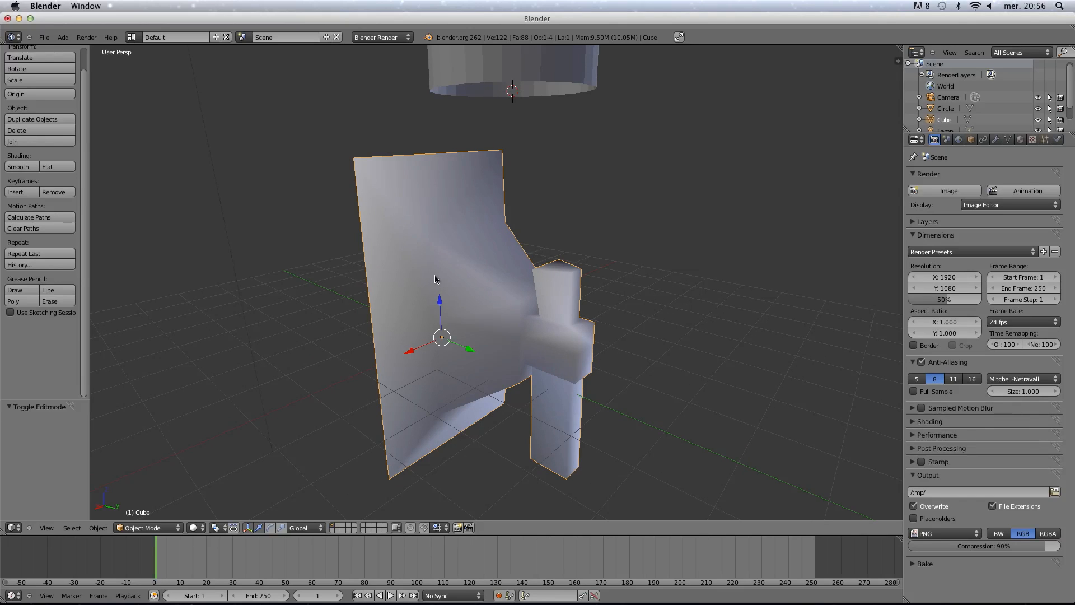
Apply smooth shading to the open cylinder above the body.
middle_click_drag(511, 214, 487, 392, "shift")
right_click(494, 218)
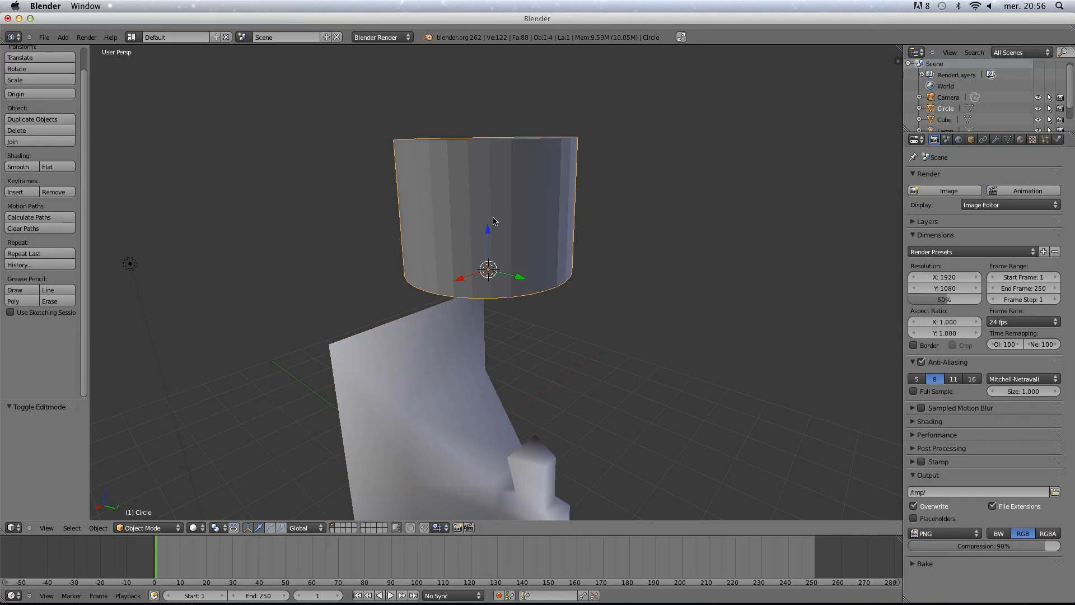
left_click(22, 167)
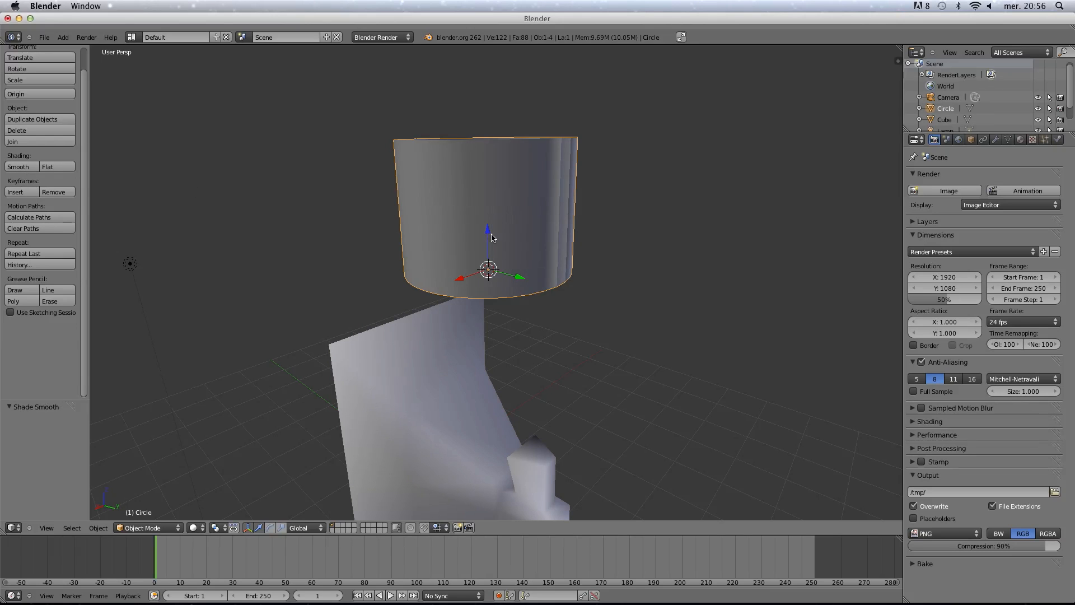
Select the cylinder's entire mesh in Edit Mode and turn on the display of its face normals.
middle_click_drag(491, 238, 552, 257)
middle_click_drag(596, 309, 619, 356)
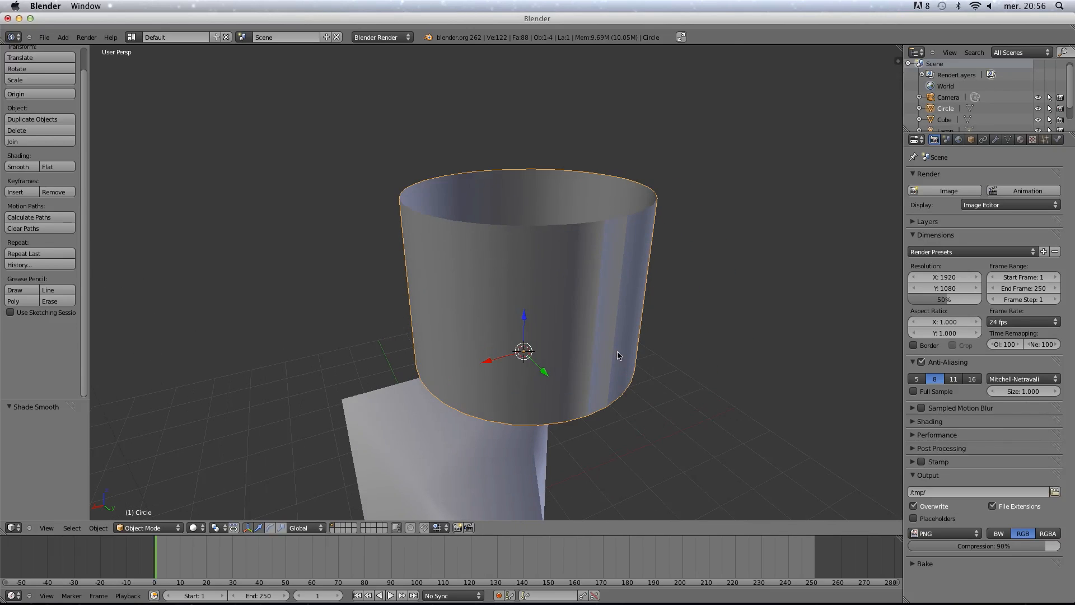
scroll(655, 302, "down", 2)
mouse_move(617, 300)
middle_mouse_down()
mouse_move(654, 302)
mouse_move(629, 288)
mouse_move(653, 331)
mouse_move(612, 300)
middle_mouse_up()
scroll(740, 310, "up", 2)
mouse_move(679, 314)
middle_mouse_down()
mouse_move(740, 317)
mouse_move(684, 320)
middle_mouse_up()
key("n")
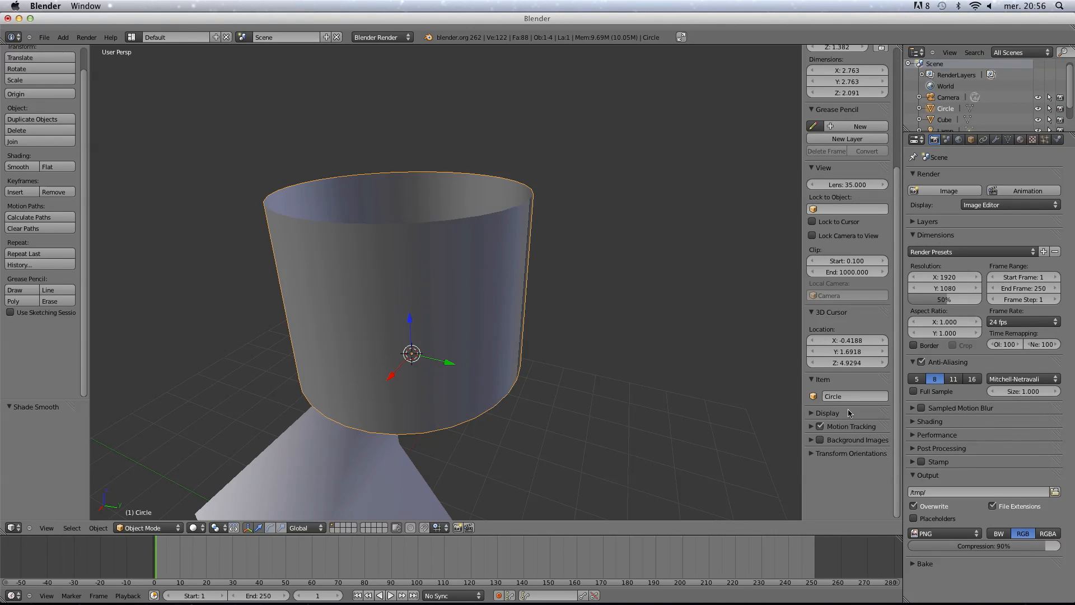
left_click(813, 415)
scroll(839, 469, "down", 5)
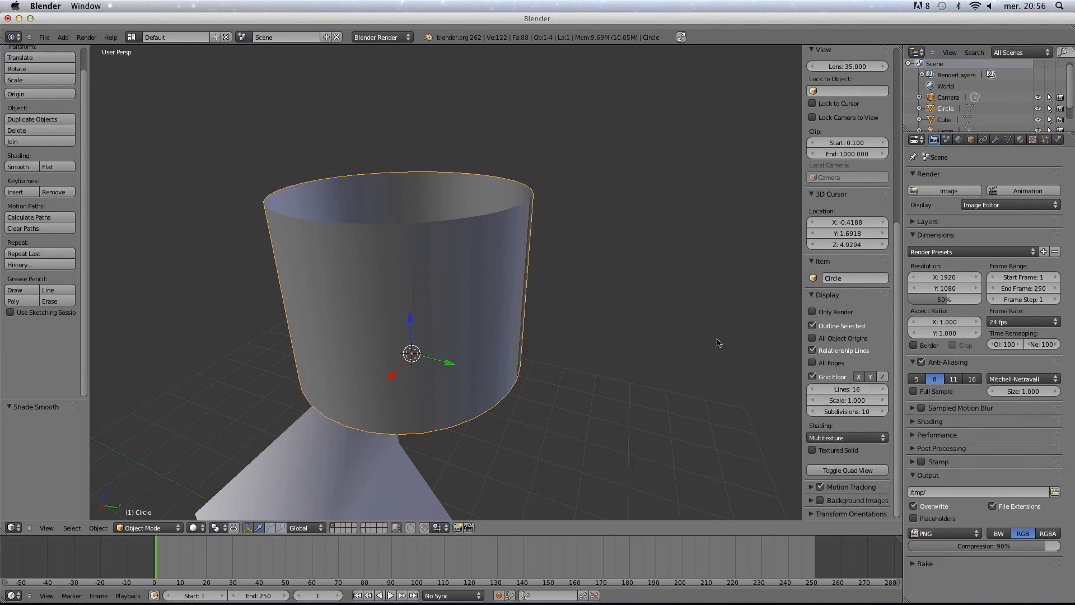
key("Tab")
key("a")
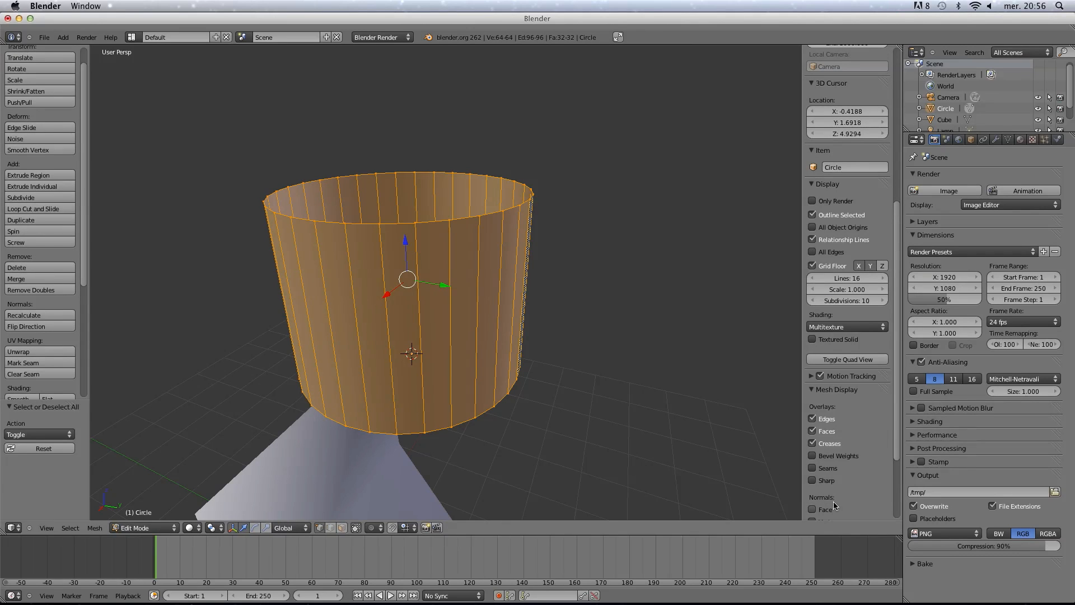
scroll(809, 482, "down", 3)
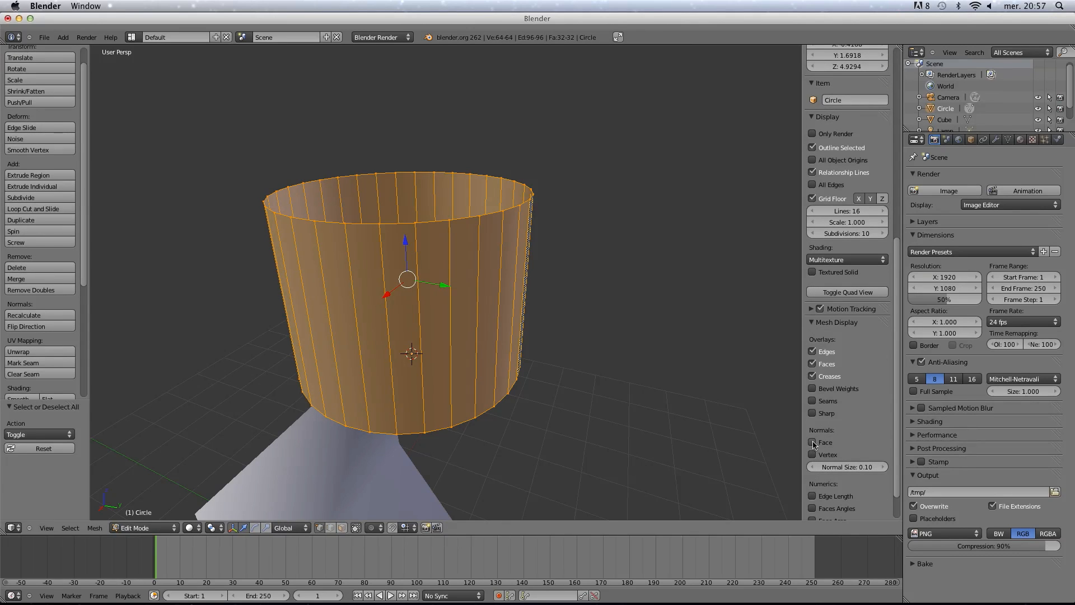
middle_click_drag(674, 387, 662, 183)
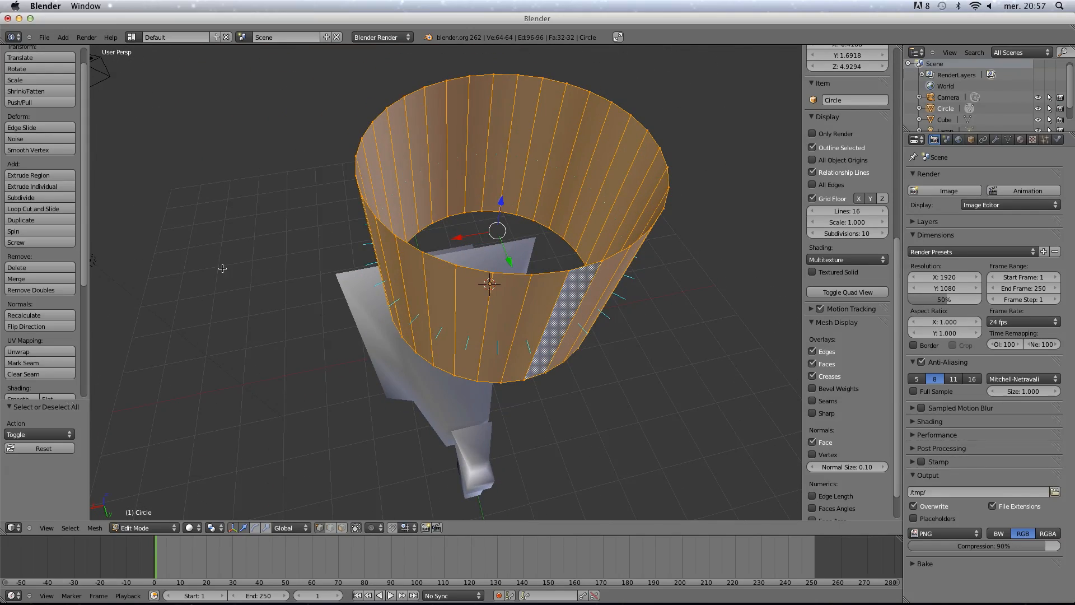
Recalculate the cylinder's normals outward and turn off the face normals display.
left_click(52, 314)
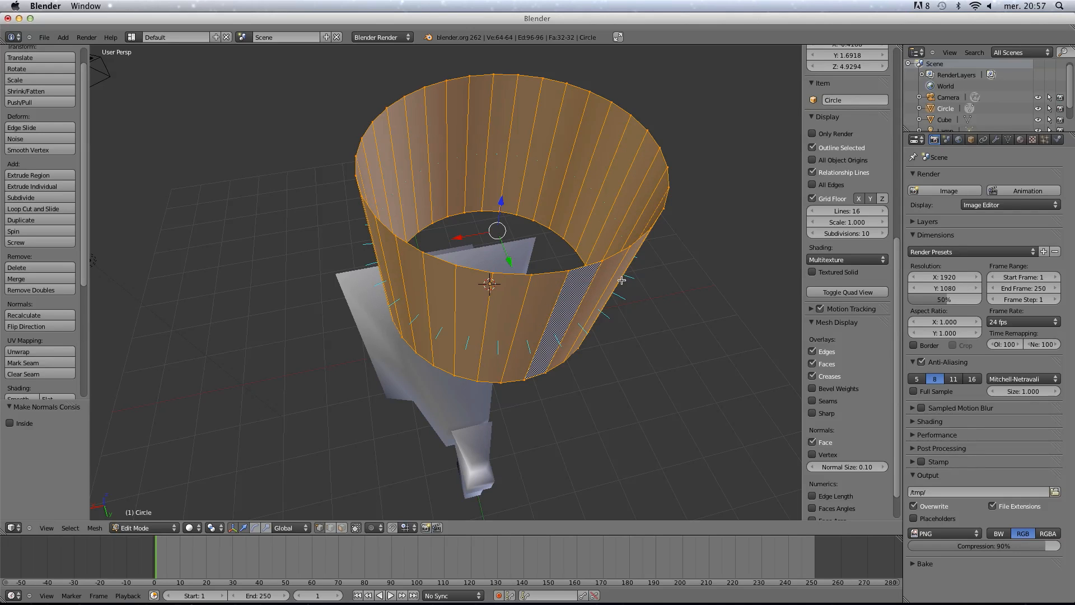
middle_click_drag(559, 250, 600, 259)
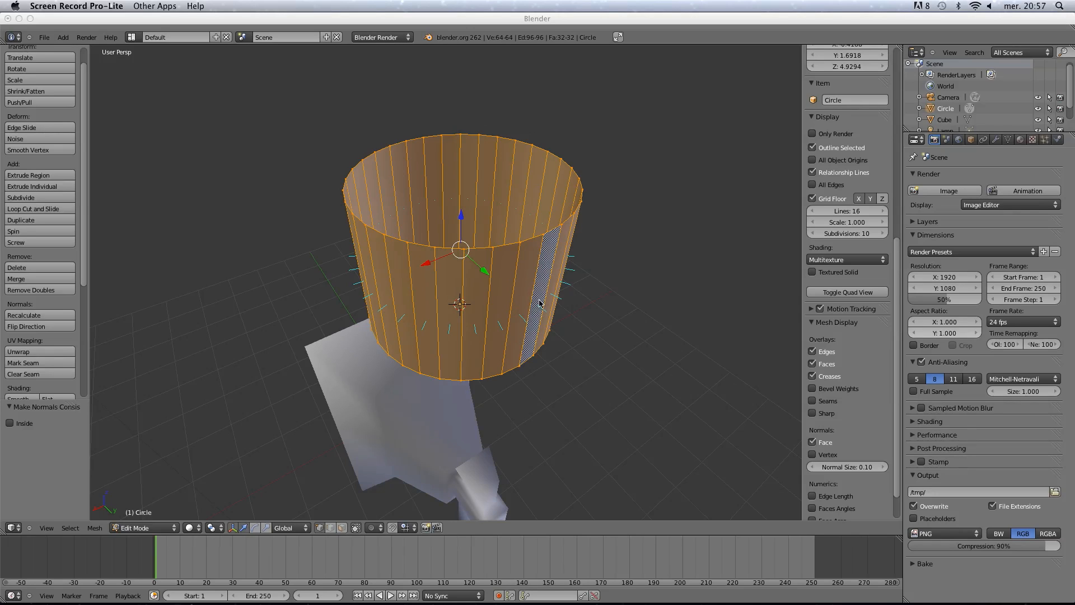
left_click(815, 443)
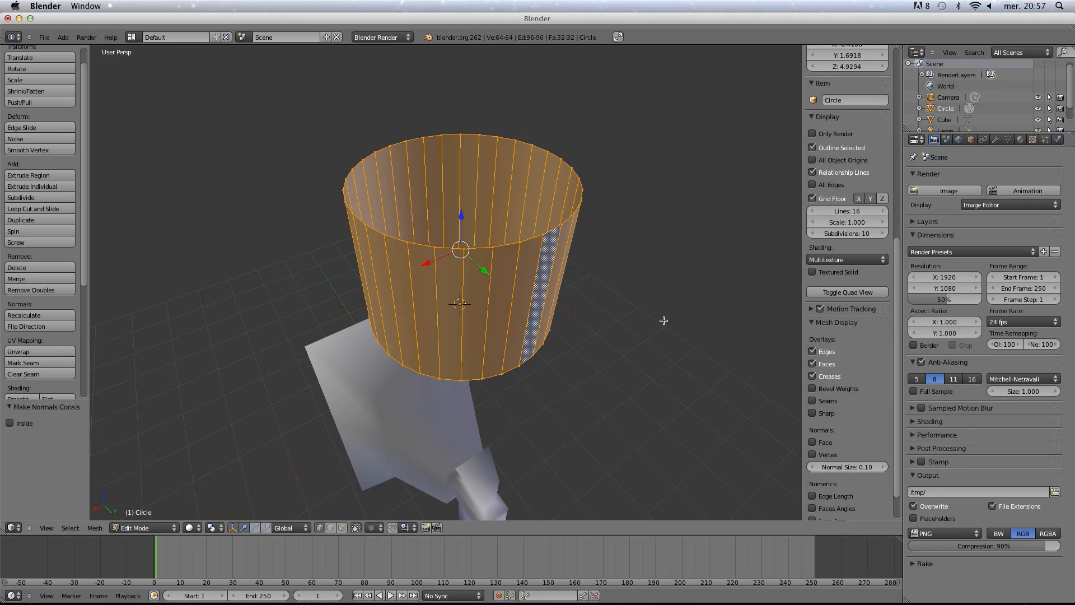
Examine the cylinder's shading in Object Mode and Edit Mode, ending in Object Mode.
key("Tab")
middle_click_drag(591, 357, 550, 376)
key("Tab")
middle_click_drag(570, 321, 582, 296)
key("Tab")
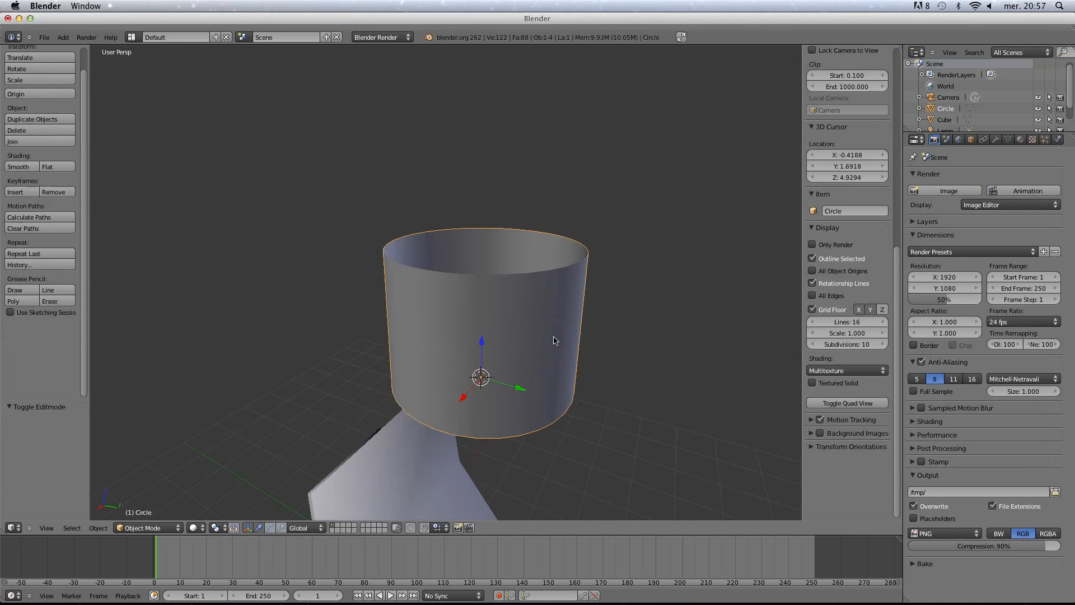
Delete the cylinder and the flared body mesh from the scene.
key("x")
left_click(520, 376)
scroll(521, 376, "down", 4)
middle_click_drag(520, 376, 531, 271, "shift")
right_click(463, 363)
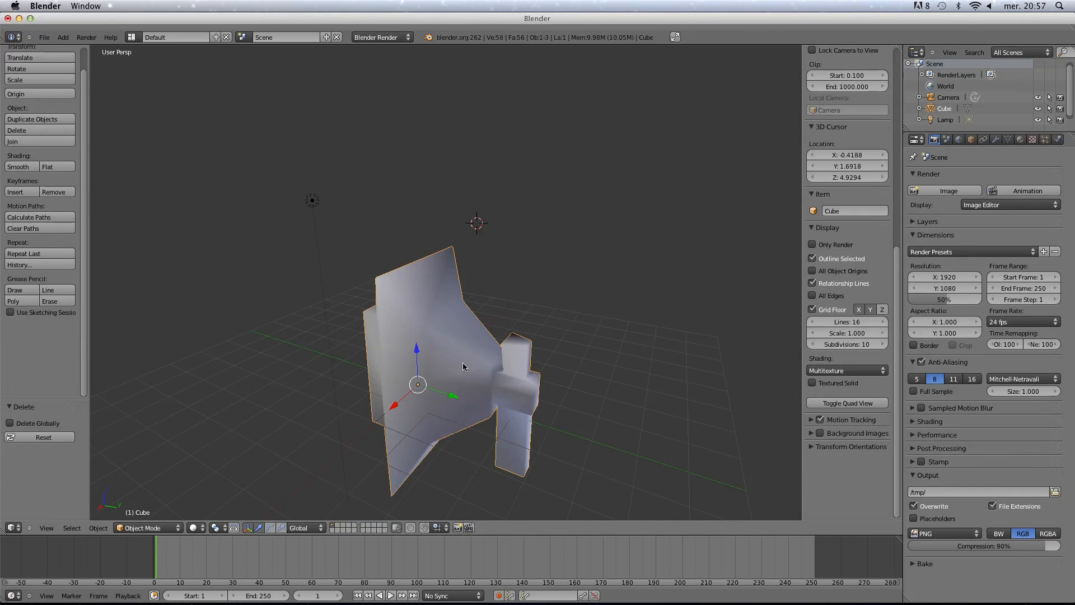
key("x")
left_click(465, 364)
middle_click_drag(466, 365, 509, 346)
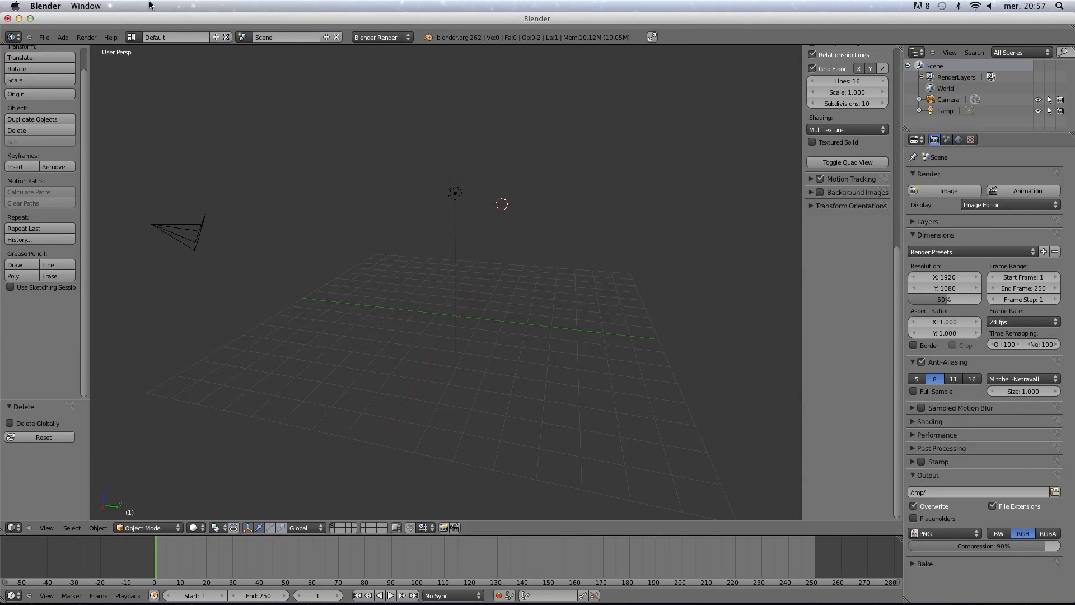
Load the factory settings to bring back the default scene, and select only the cube.
left_click(43, 37)
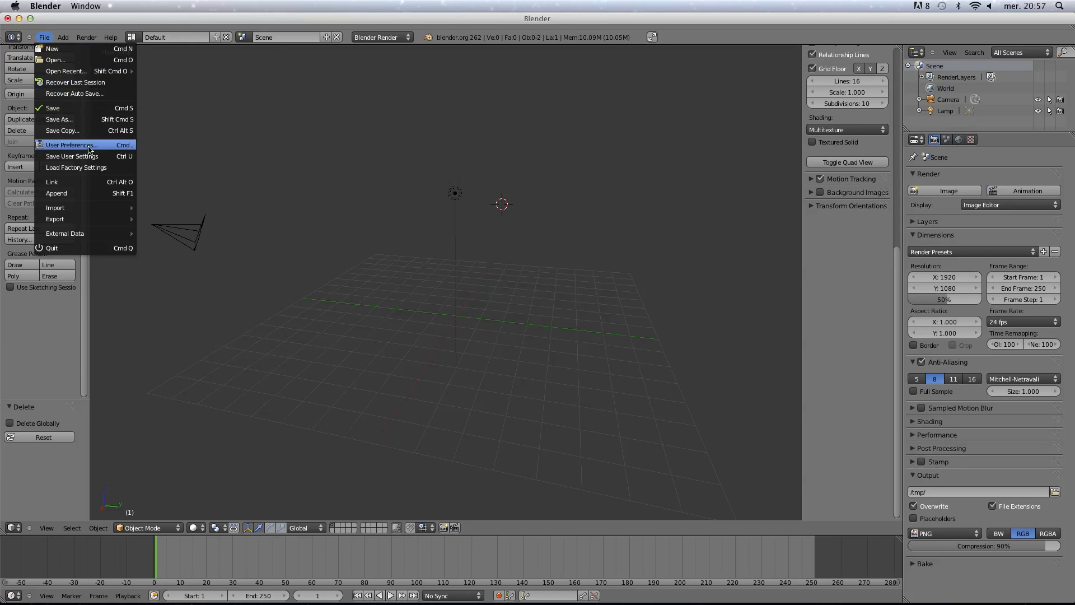
left_click(103, 168)
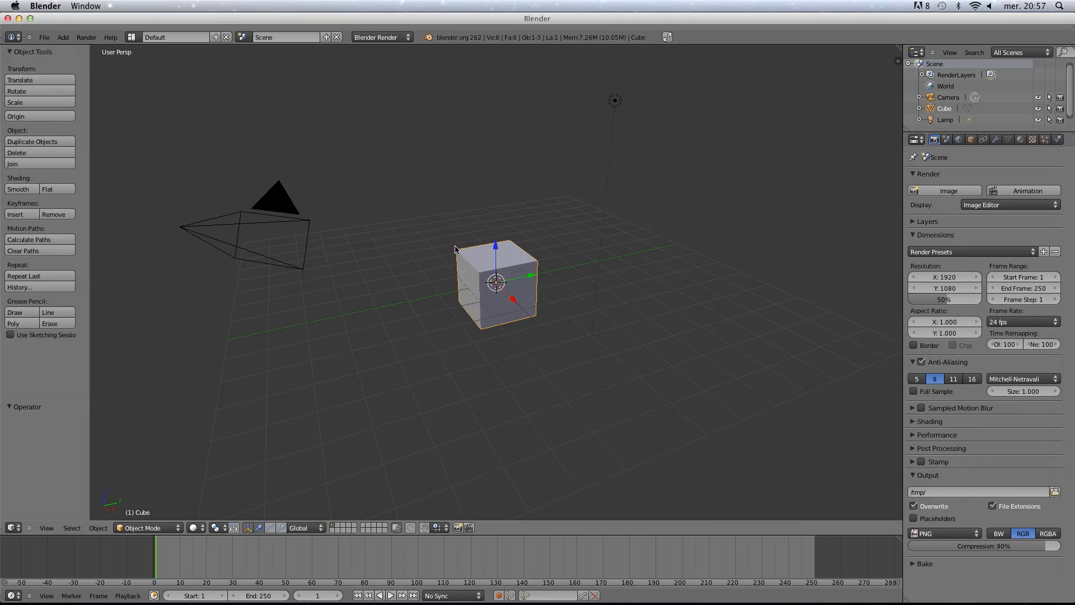
left_click(43, 37)
key("a")
key("a")
scroll(559, 326, "up", 1)
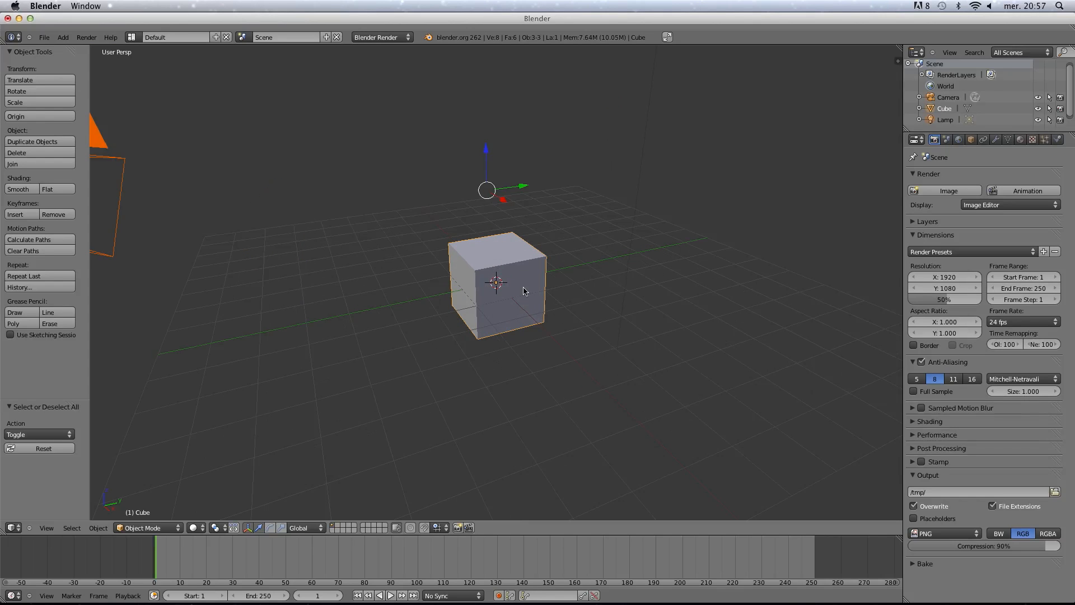
right_click(524, 290)
middle_click_drag(524, 290, 497, 273)
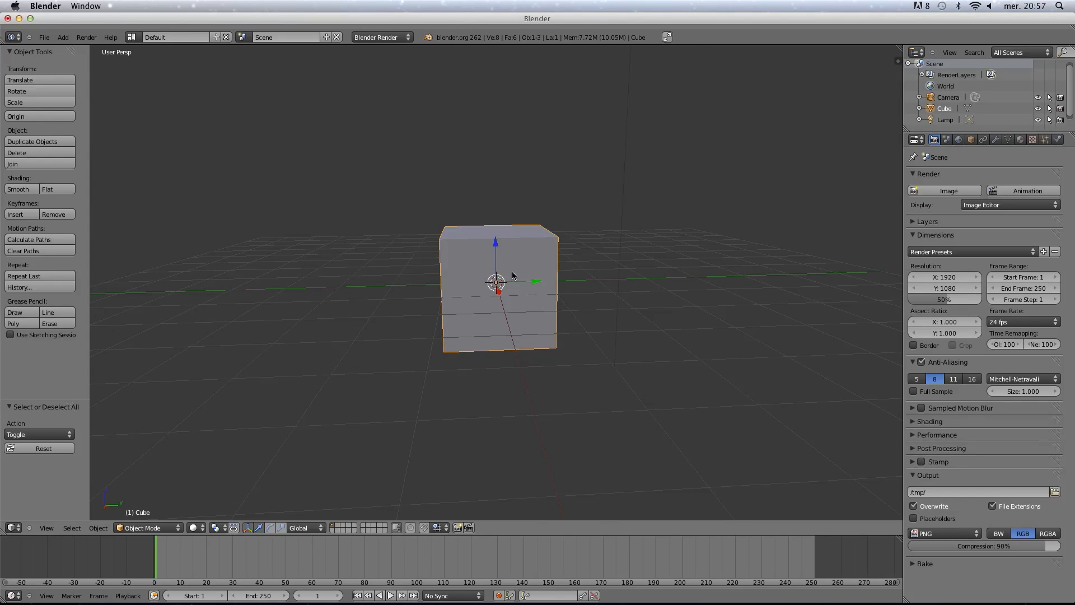
Raise the cube along Z above the grid floor in Object Mode, and enter Edit Mode.
key("Tab")
key("Tab")
left_click_drag(495, 246, 498, 114)
middle_click_drag(522, 210, 544, 306, "shift")
key("Tab")
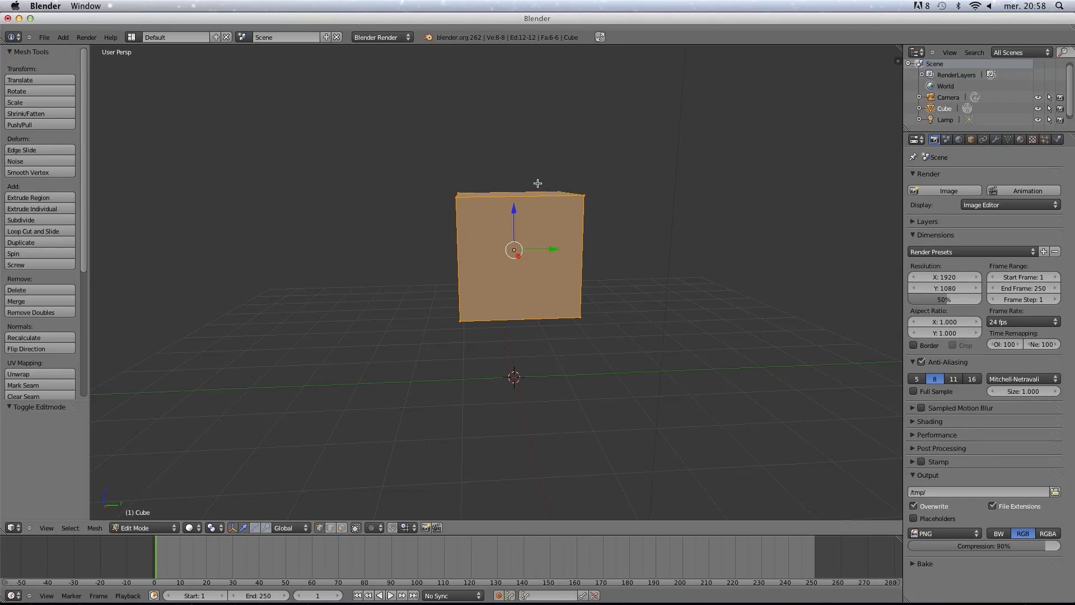
Flatten the cube into a slab by scaling it along Z by about 0.253 and again by about 0.478.
middle_click_drag(534, 296, 539, 334)
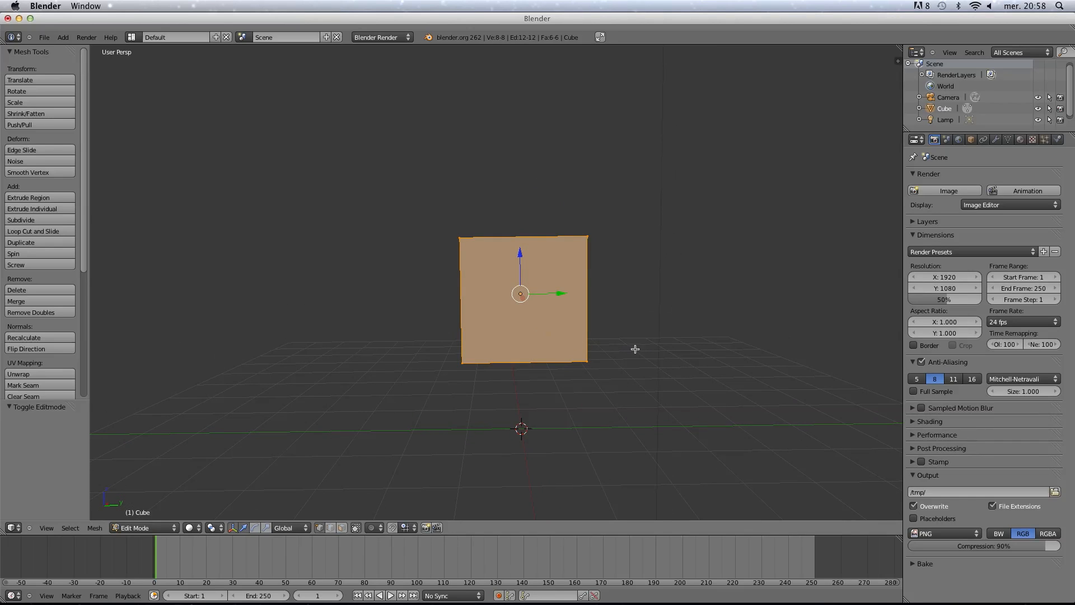
key("s")
key("z")
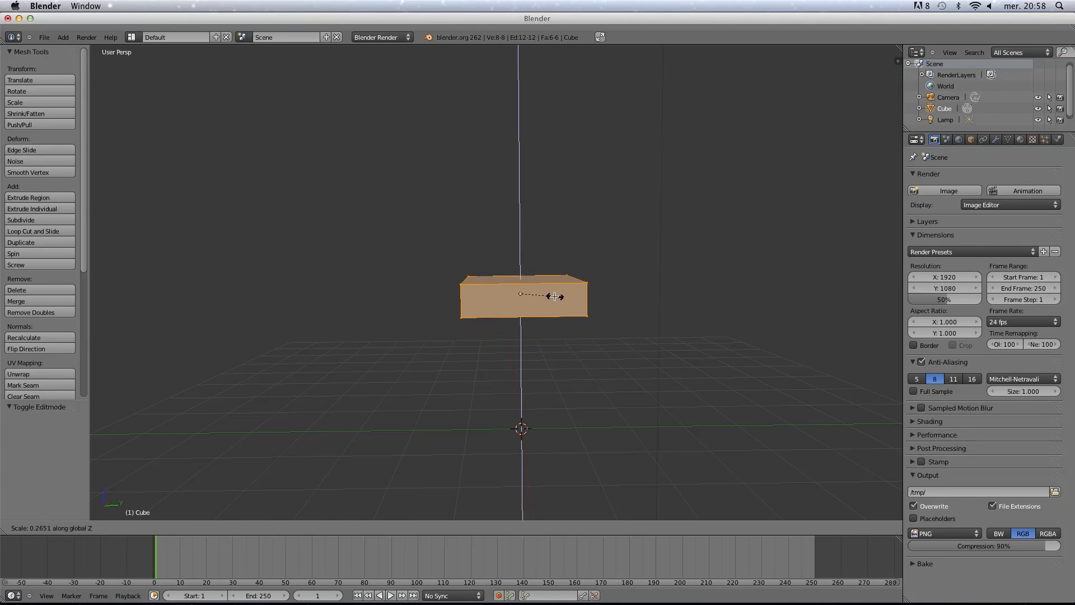
left_click(555, 297)
key("s")
key("z")
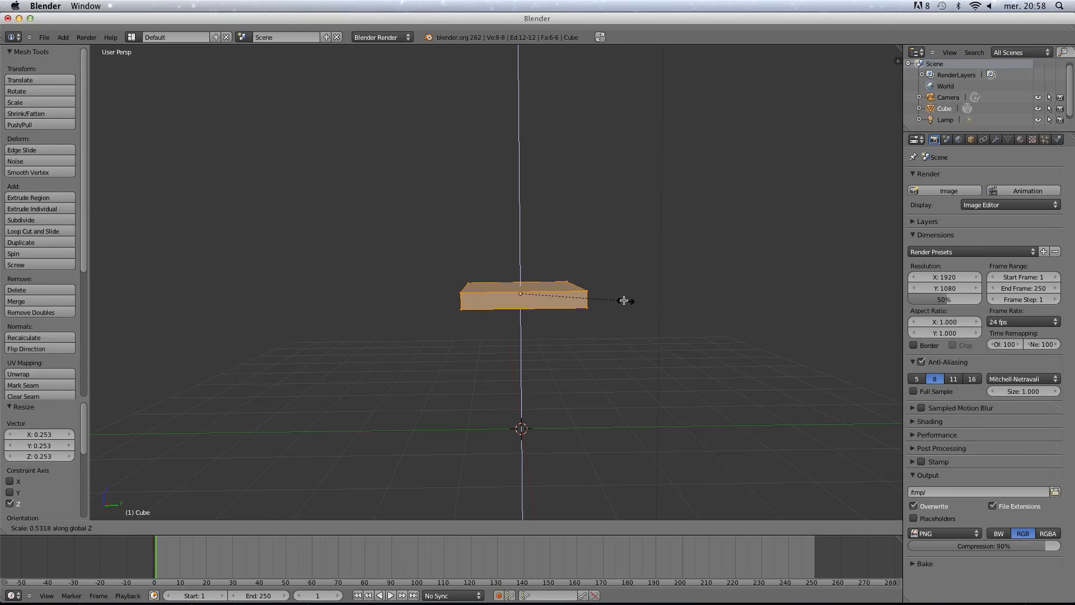
left_click(616, 300)
Lengthen the slab by scaling it along Y by about 1.858.
middle_click_drag(539, 256, 596, 353)
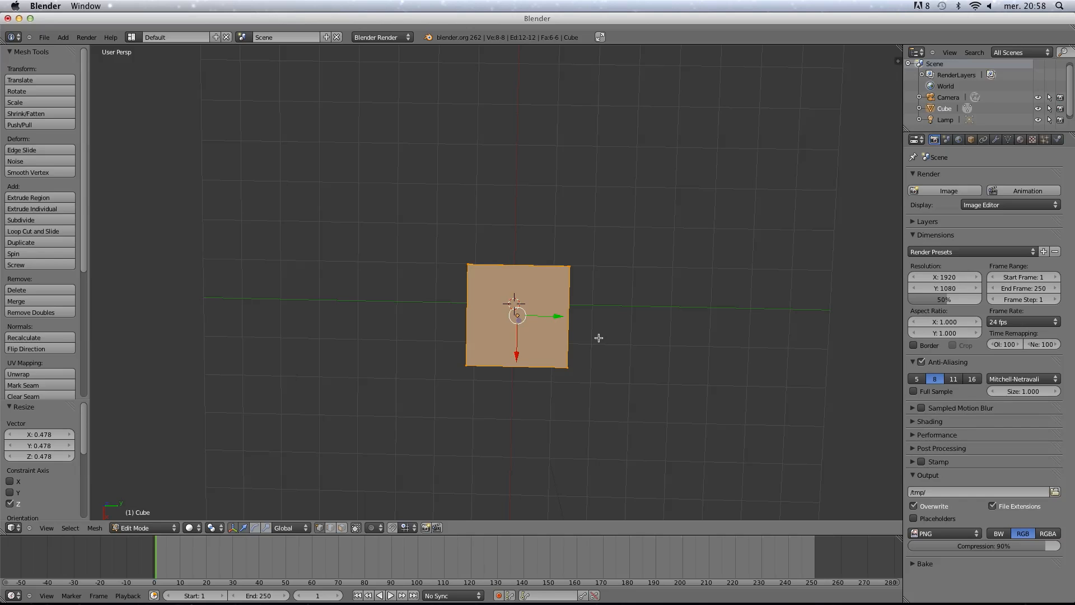
key("s")
key("y")
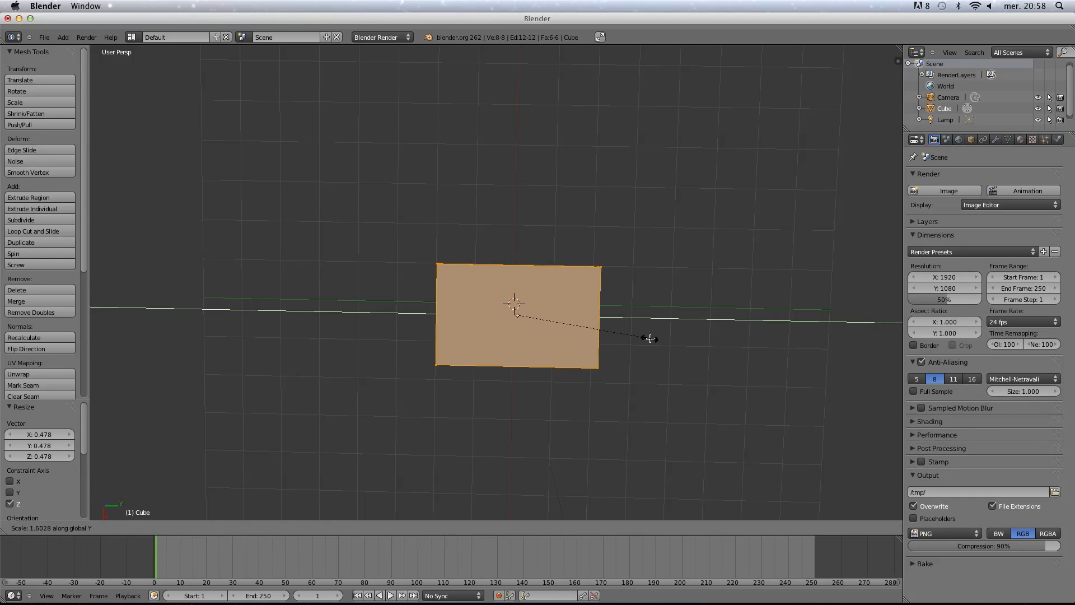
left_click(628, 352)
middle_click_drag(628, 352, 601, 371)
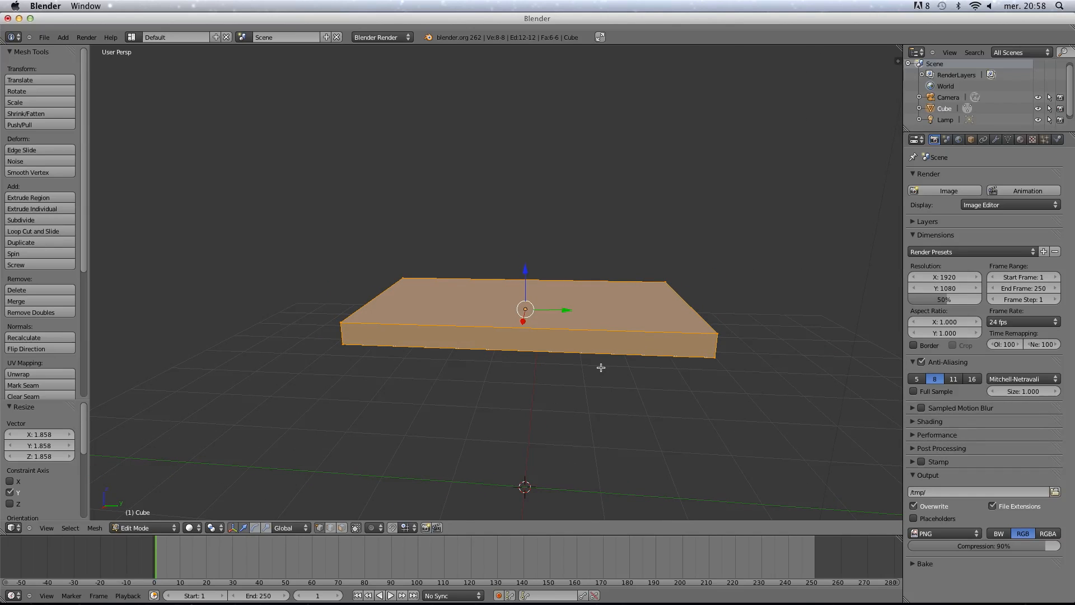
Switch to face selection and extrude the slab's positive-Y end face about 0.282 units along Y in a wireframe top orthographic view.
left_click(342, 528)
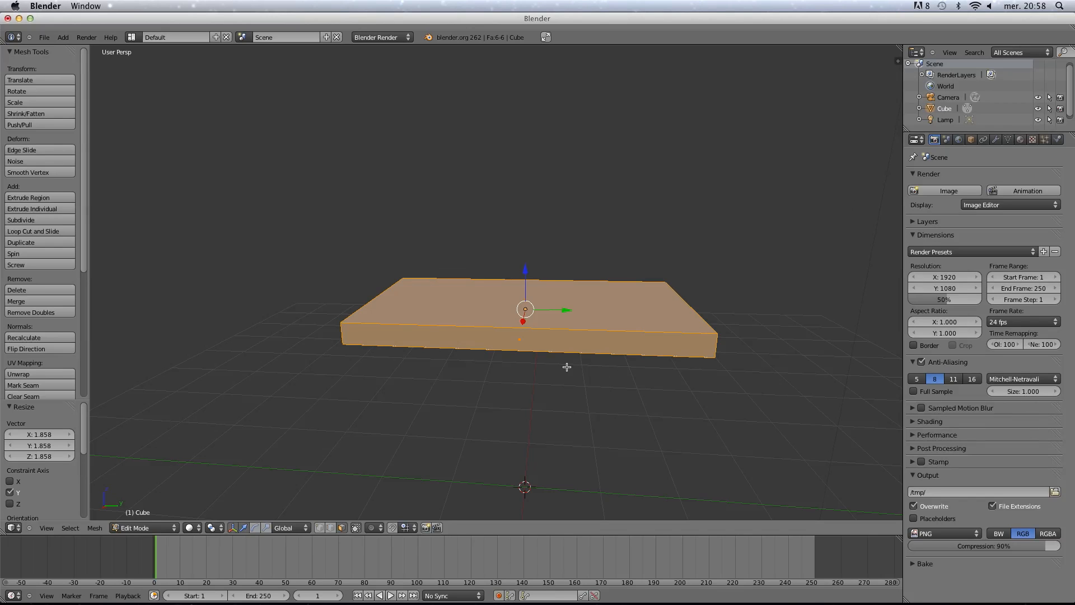
middle_click_drag(566, 367, 538, 364)
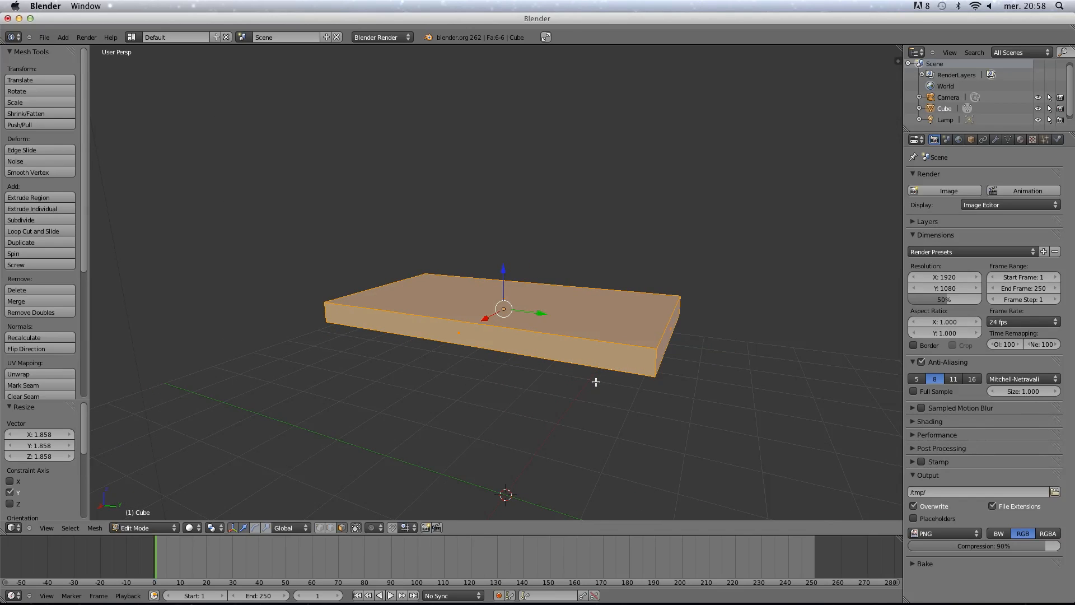
middle_click_drag(596, 382, 561, 370, "shift")
right_click(601, 312)
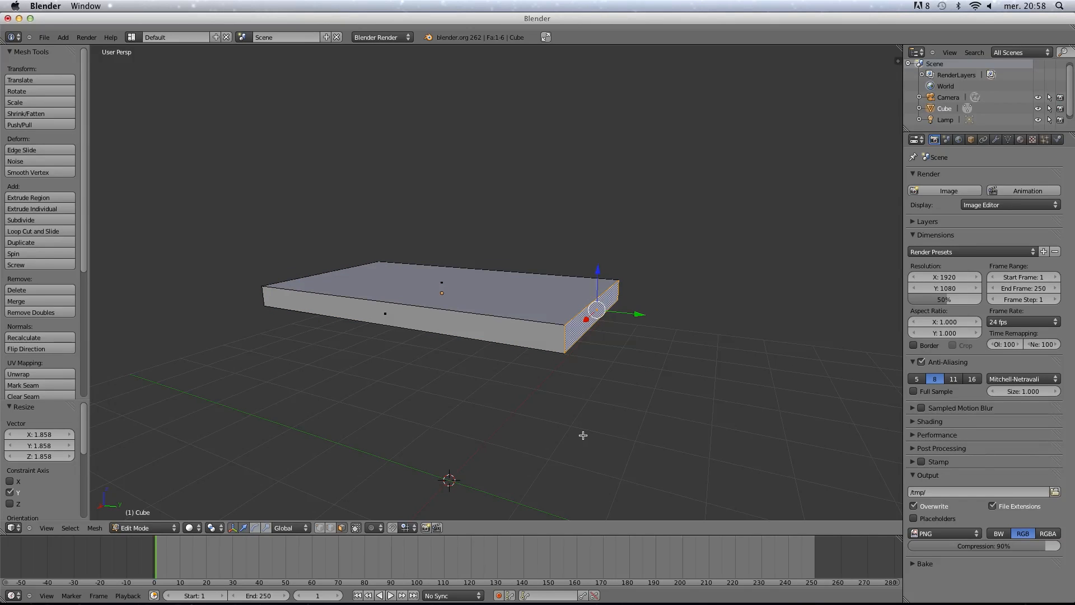
middle_click_drag(593, 387, 515, 385)
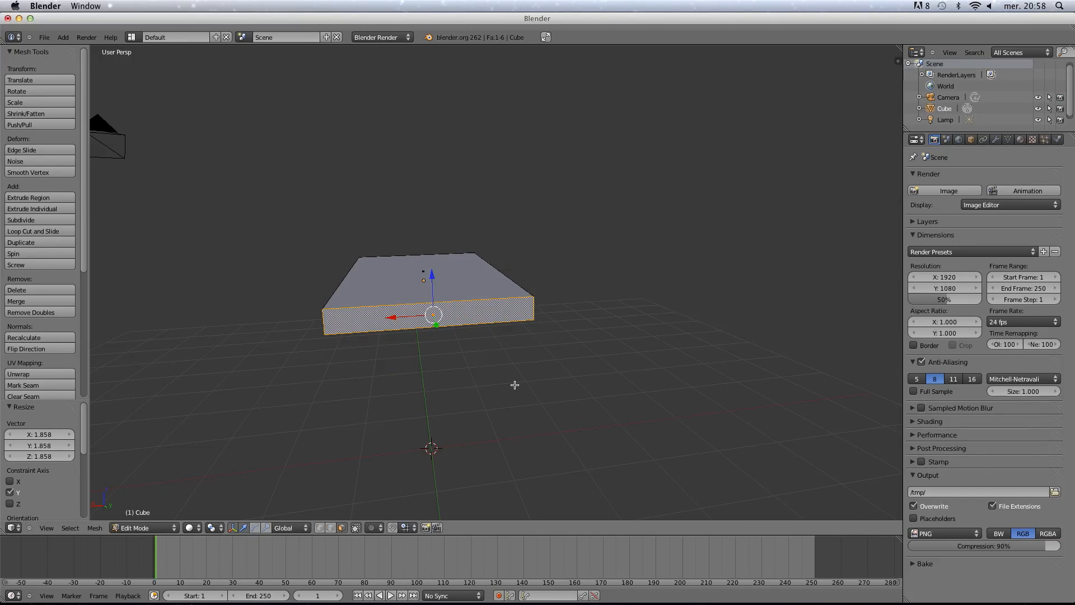
middle_click_drag(561, 338, 636, 360)
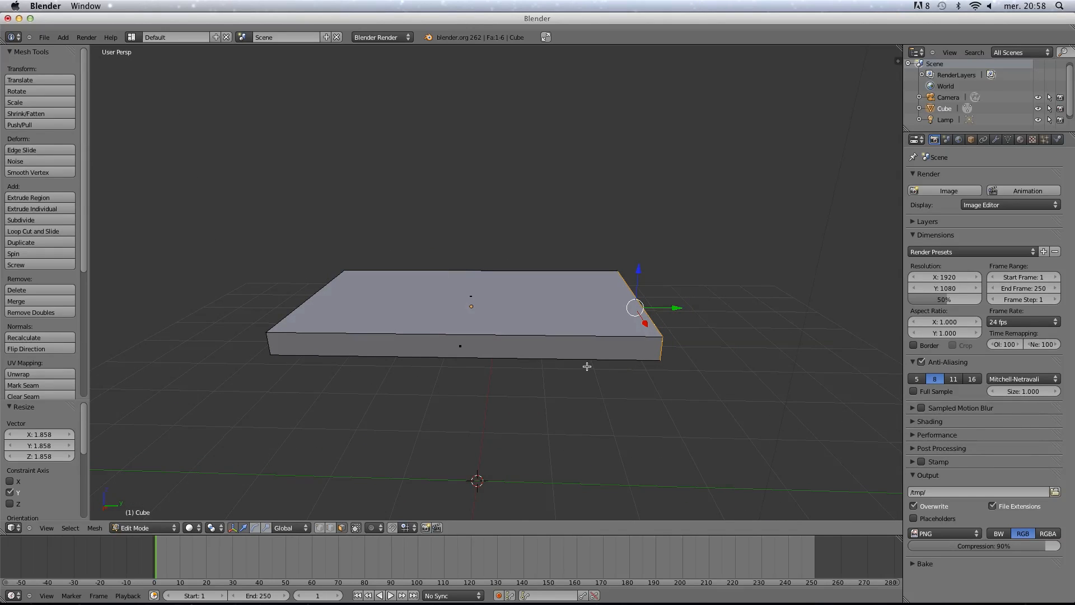
middle_click_drag(544, 354, 630, 368, "shift")
key("KP_7")
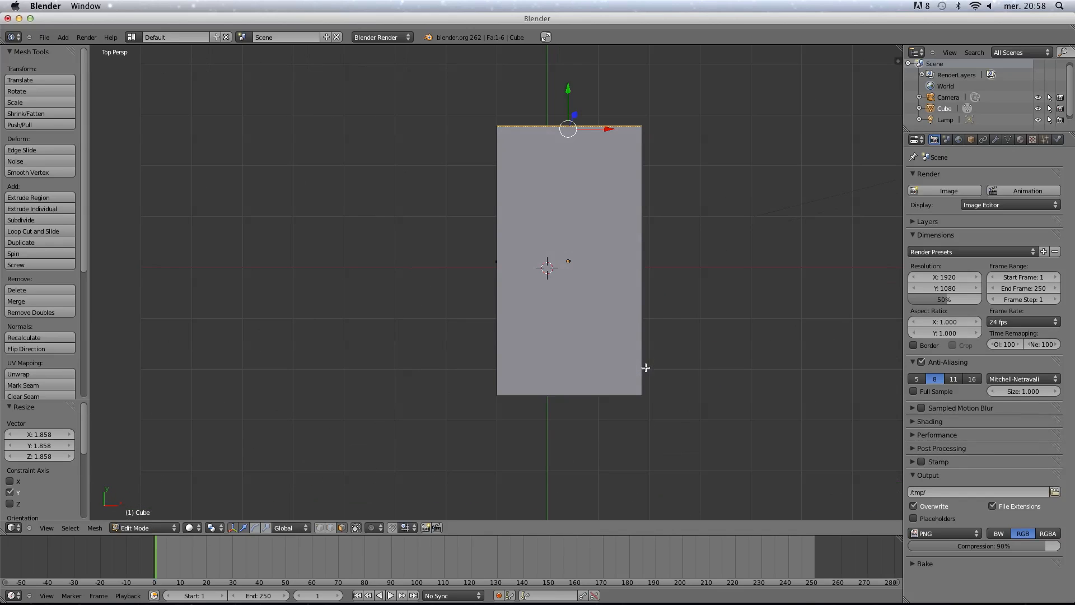
key("KP_5")
middle_click_drag(614, 294, 611, 411, "shift")
key("z")
key("e")
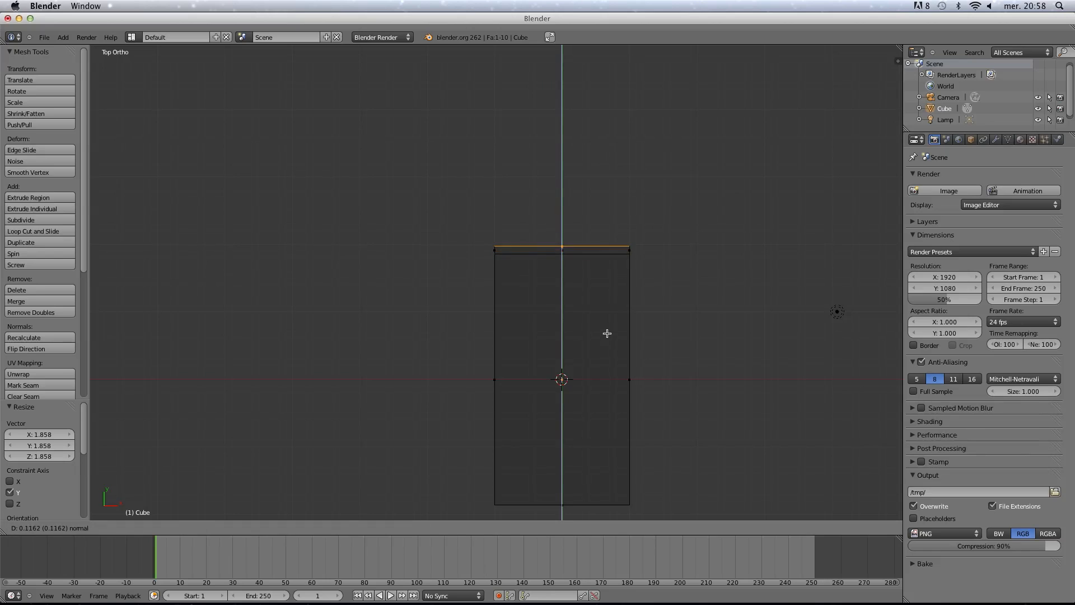
left_click(609, 322)
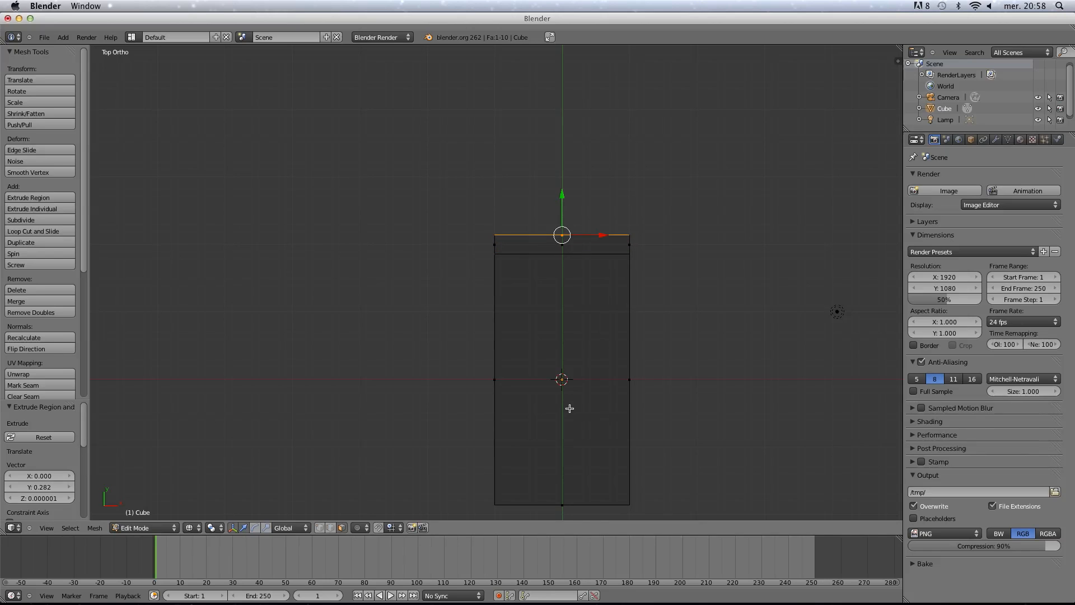
Isolate the slab's negative-Y end face by circle-deselecting the opposite end face, and extrude it about 0.277 units along negative Y.
middle_click_drag(570, 408, 566, 280, "shift")
scroll(569, 364, "up", 1)
right_click(583, 420, "shift")
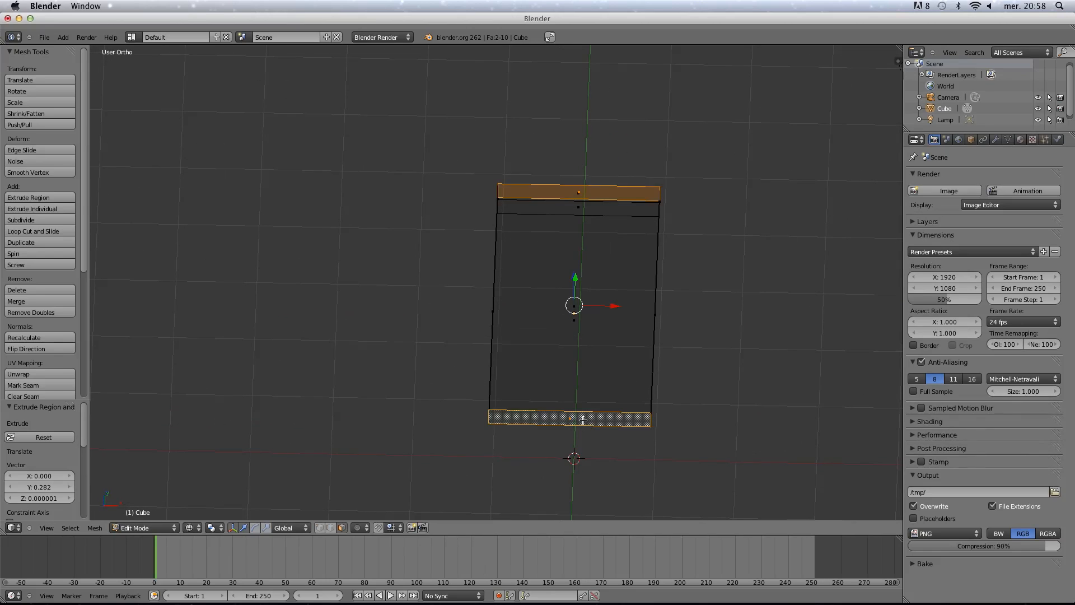
key("KP_7")
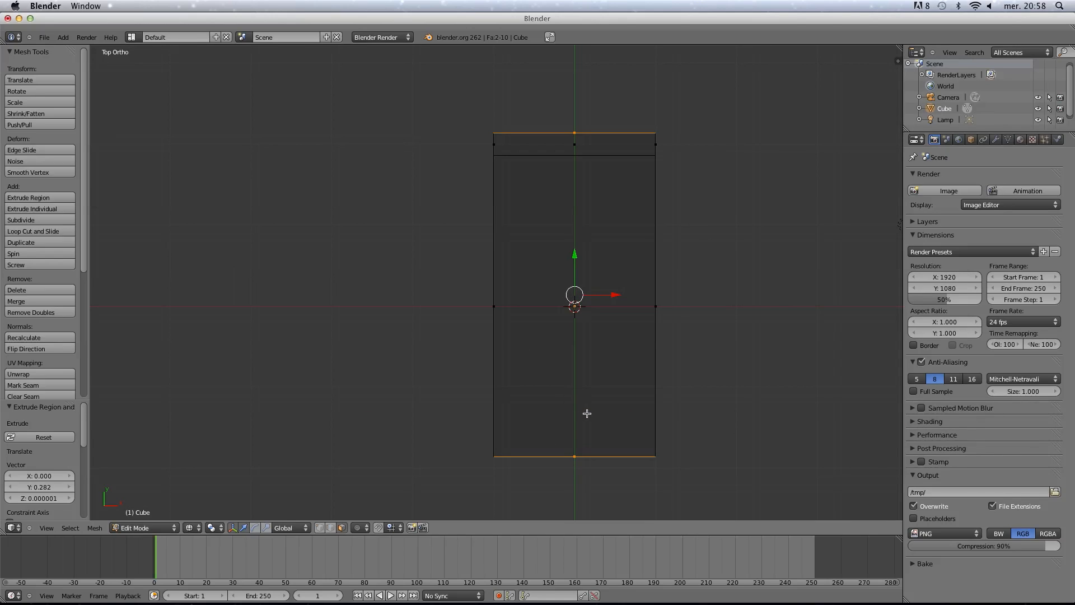
key("c")
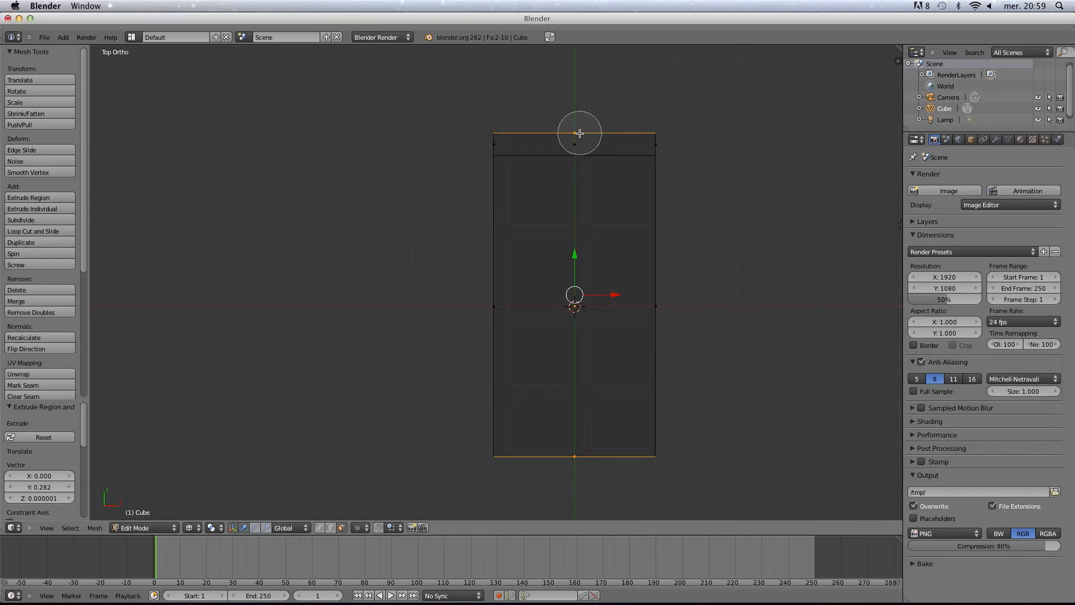
scroll(577, 135, "down", 8)
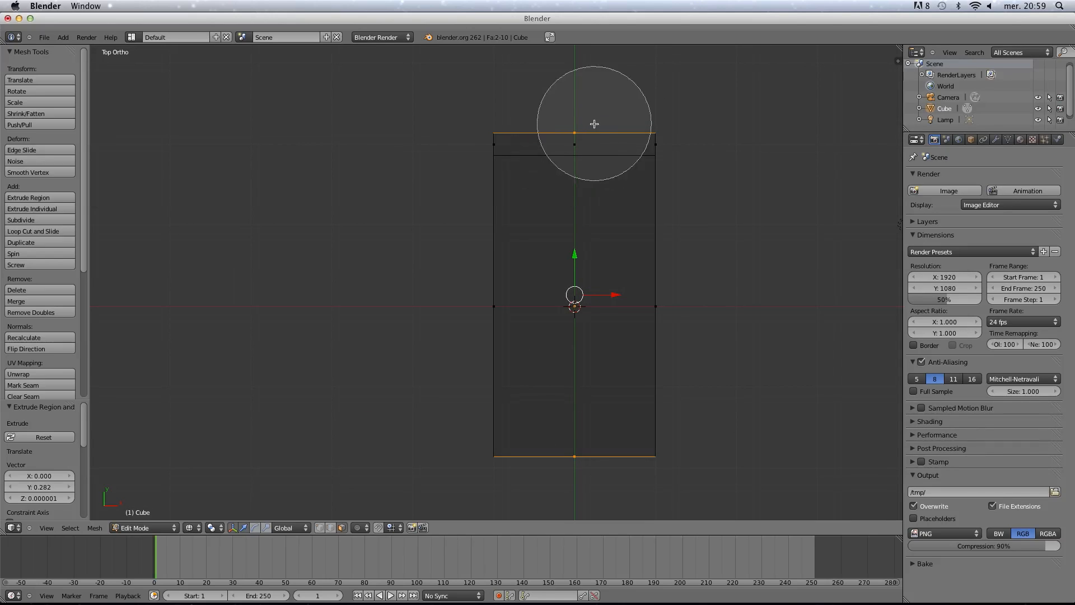
scroll(577, 152, "up", 1)
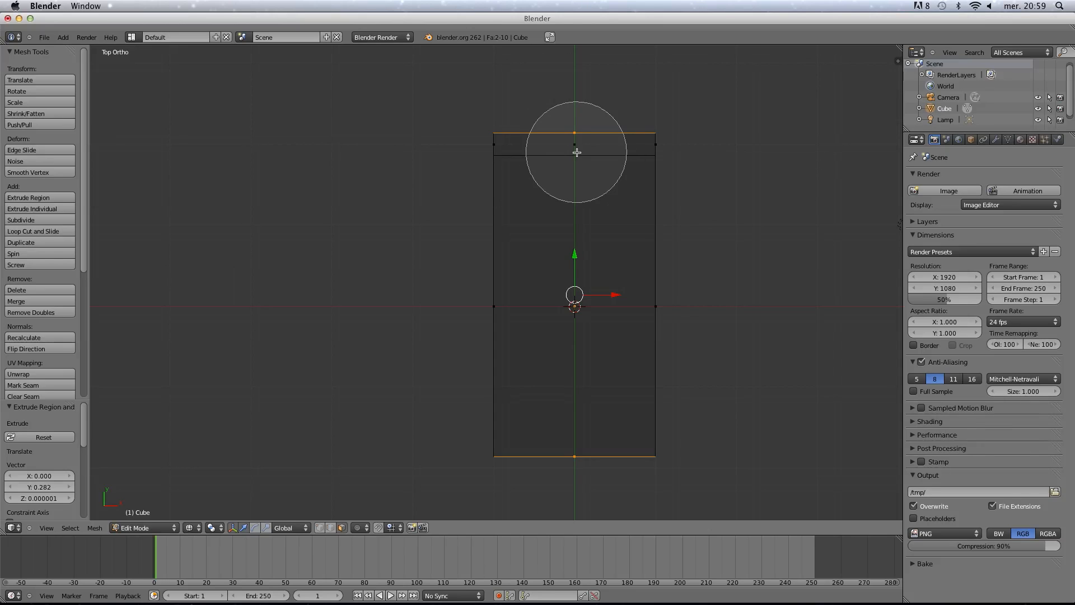
scroll(577, 152, "down", 1)
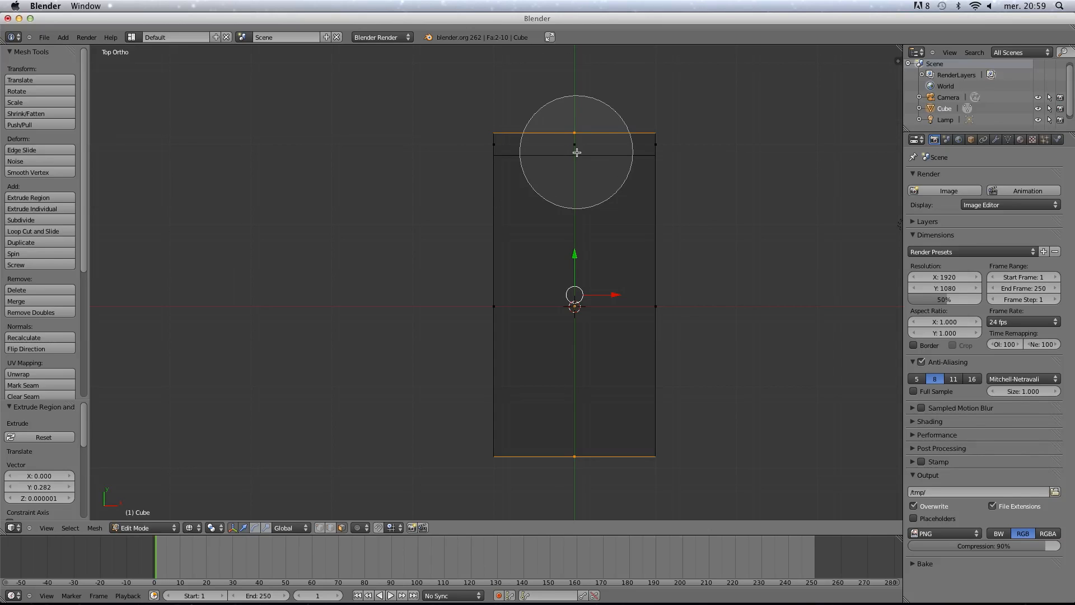
middle_click(577, 153)
right_click(714, 336)
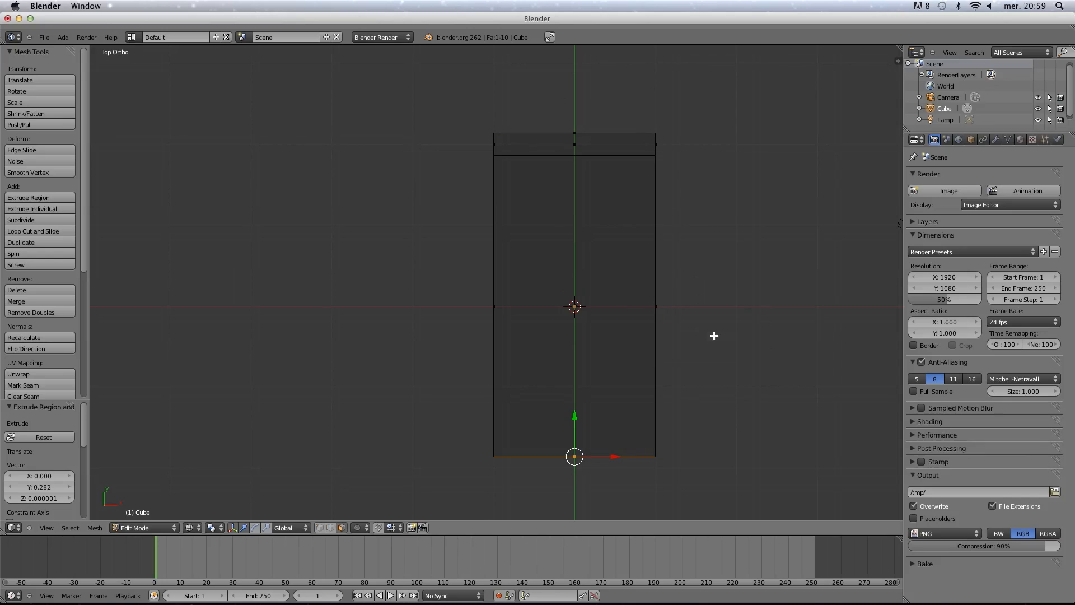
middle_click_drag(649, 386, 626, 337, "shift")
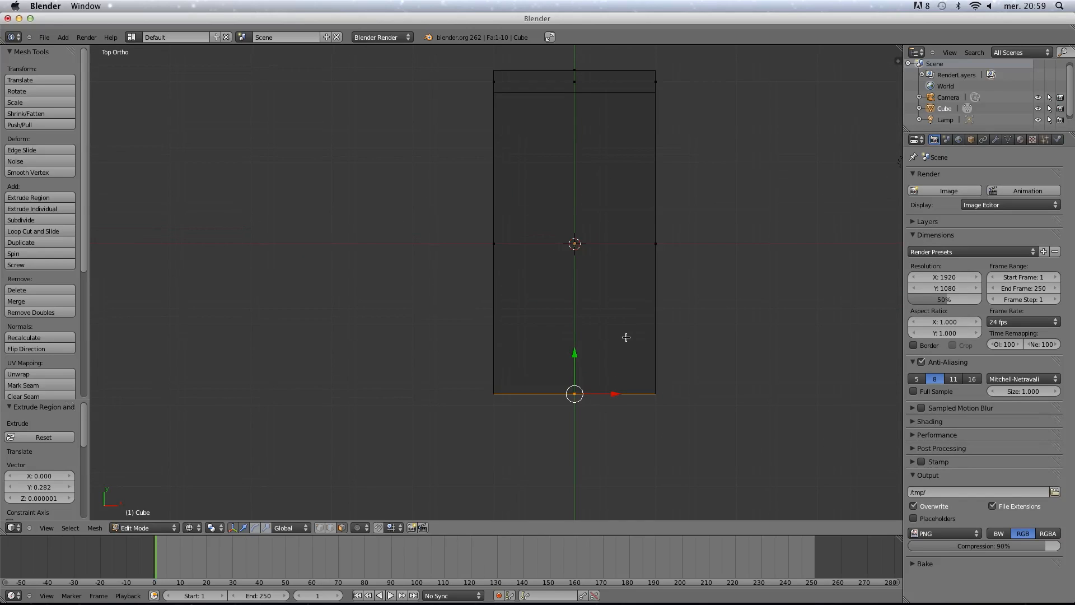
key("e")
left_click(606, 395)
Select the three faces along the slab's positive-X side and extrude them about 0.2 units along X in top view.
middle_click_drag(659, 355, 667, 263)
right_click(728, 181)
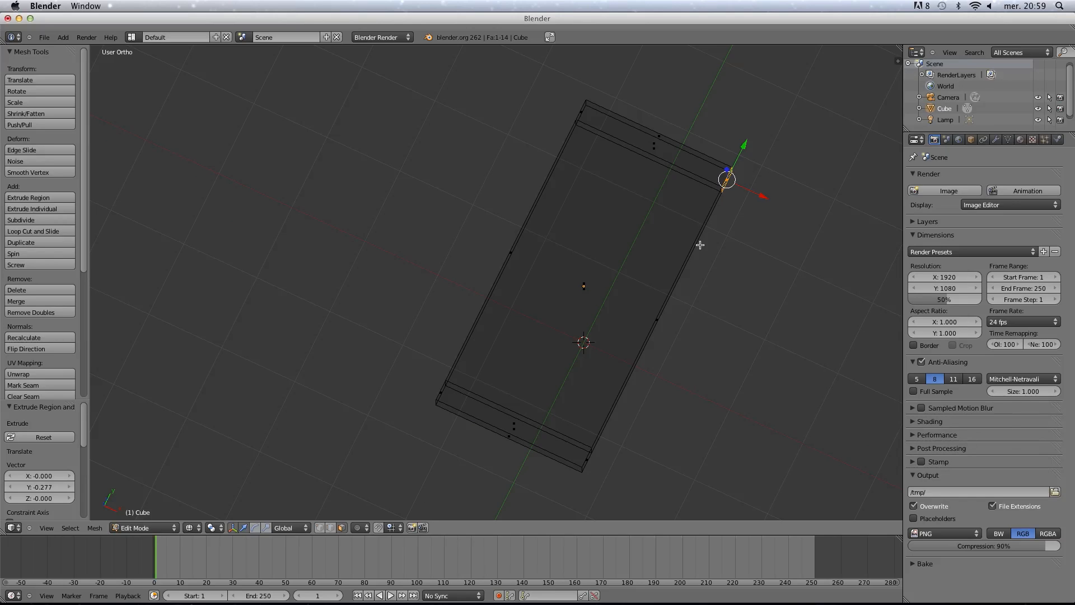
key("c")
left_click_drag(662, 360, 662, 427)
right_click(629, 407)
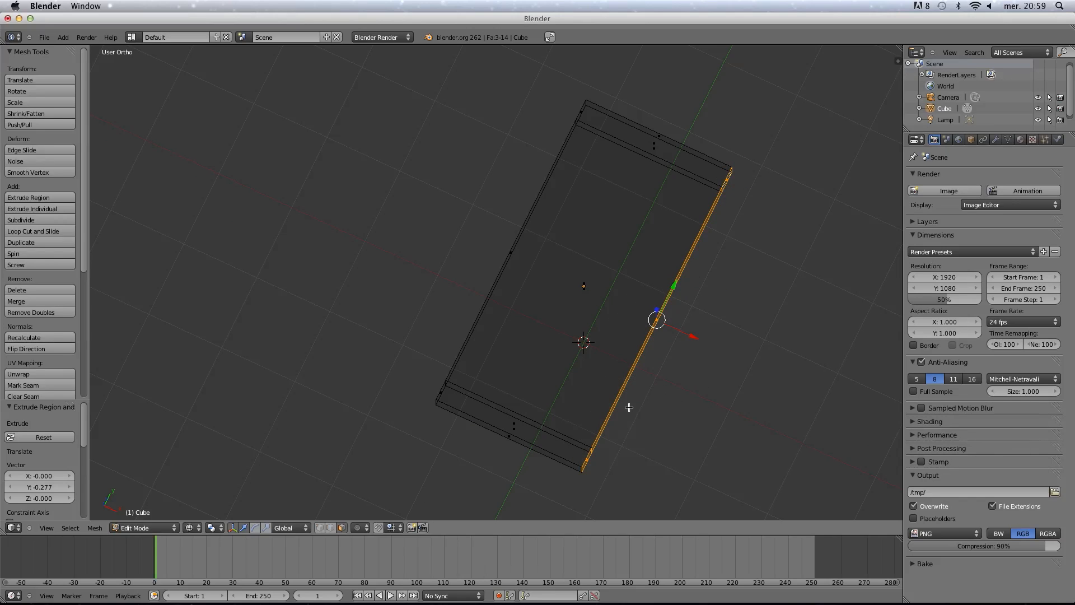
key("KP_7")
key("e")
key("x")
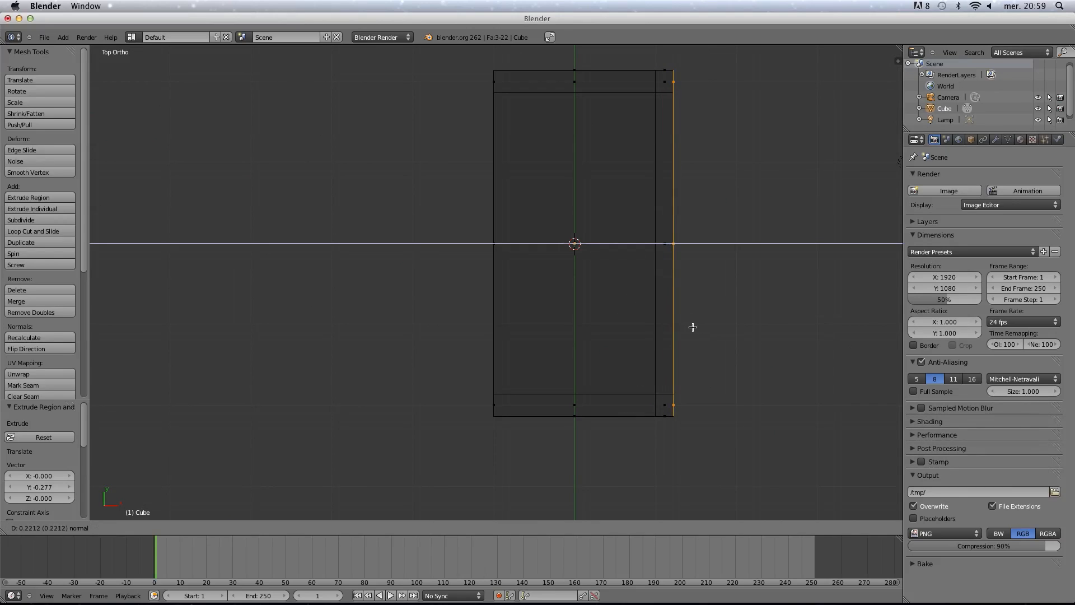
left_click(683, 320)
Circle-select only the three faces along the slab's negative-X side and extrude them about 0.2 units along negative X.
key("a")
key("c")
left_click_drag(511, 119, 511, 315)
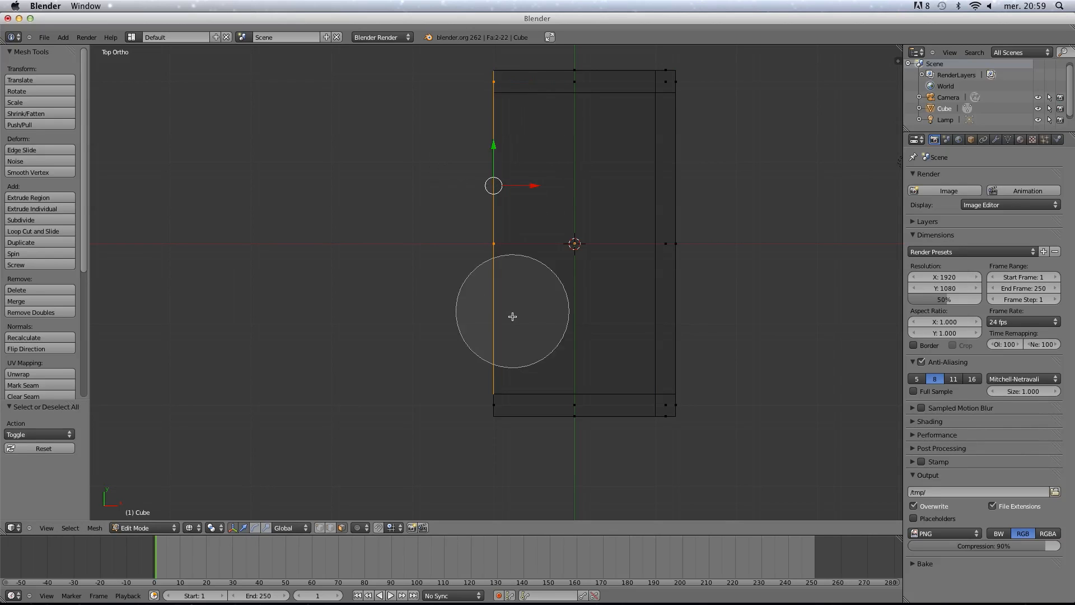
right_click(497, 427)
key("e")
key("x")
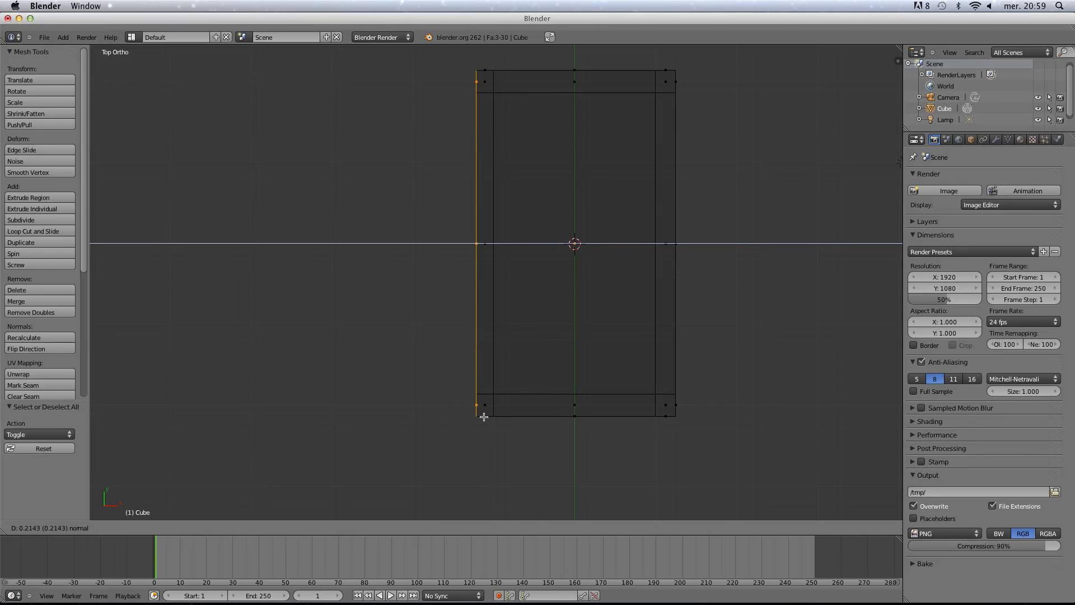
left_click(480, 418)
Extrude the four corner faces on the slab's underside straight down as table legs in solid shading, and return to Object Mode.
middle_click_drag(551, 392, 524, 293)
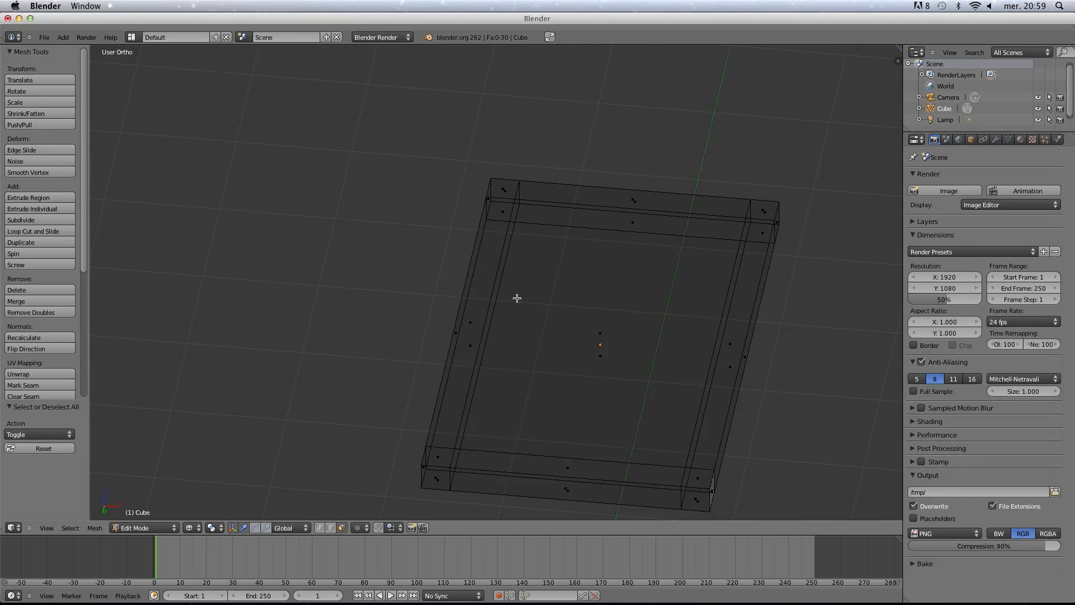
scroll(517, 298, "down", 2)
key("z")
right_click(505, 235)
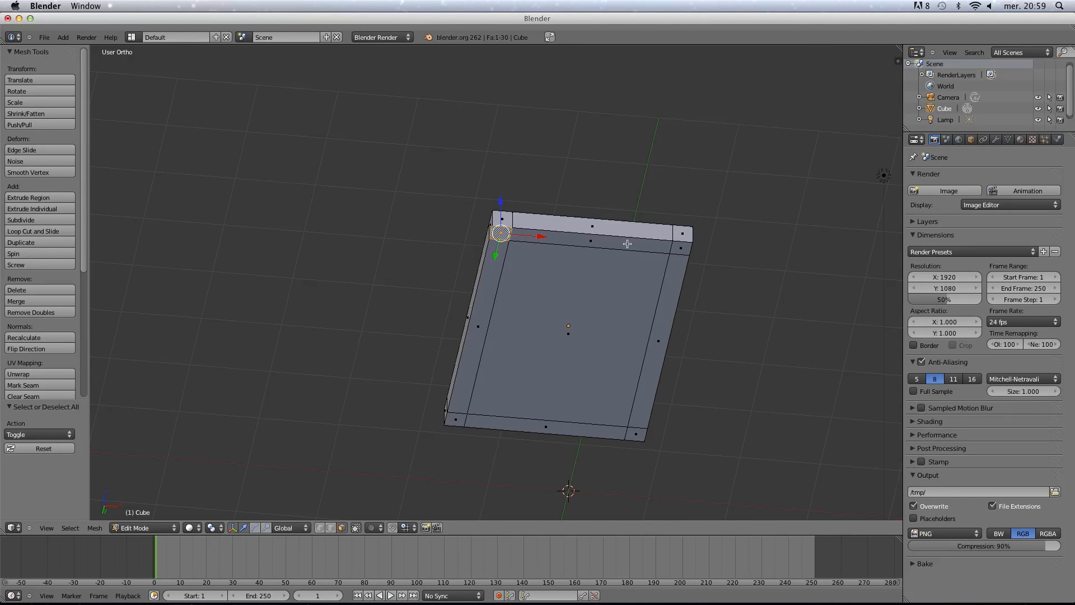
right_click(681, 249, "shift")
right_click(635, 435, "shift")
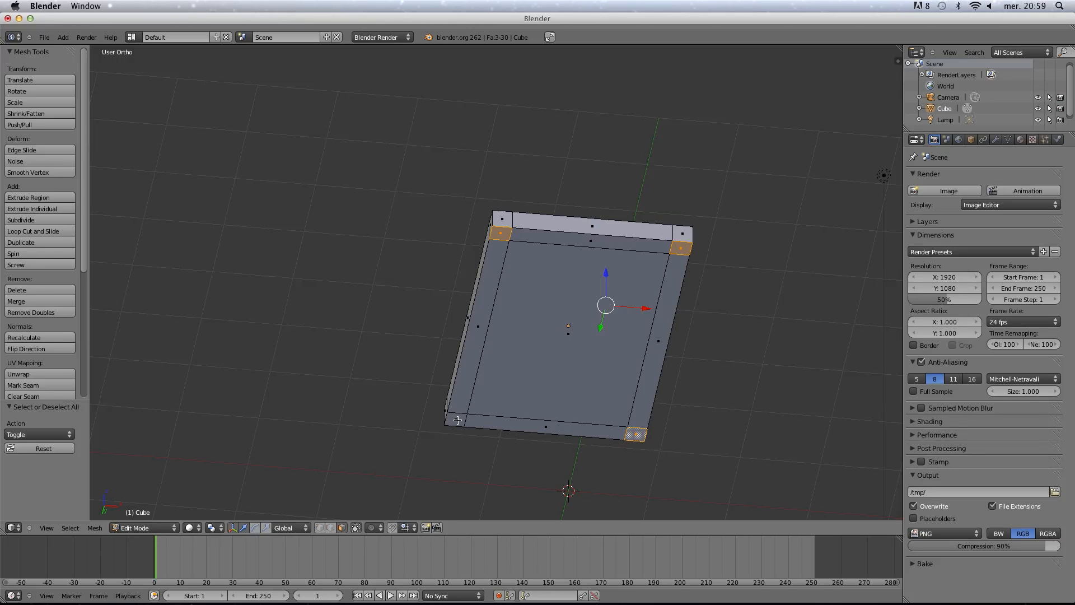
right_click(458, 420, "shift")
key("KP_1")
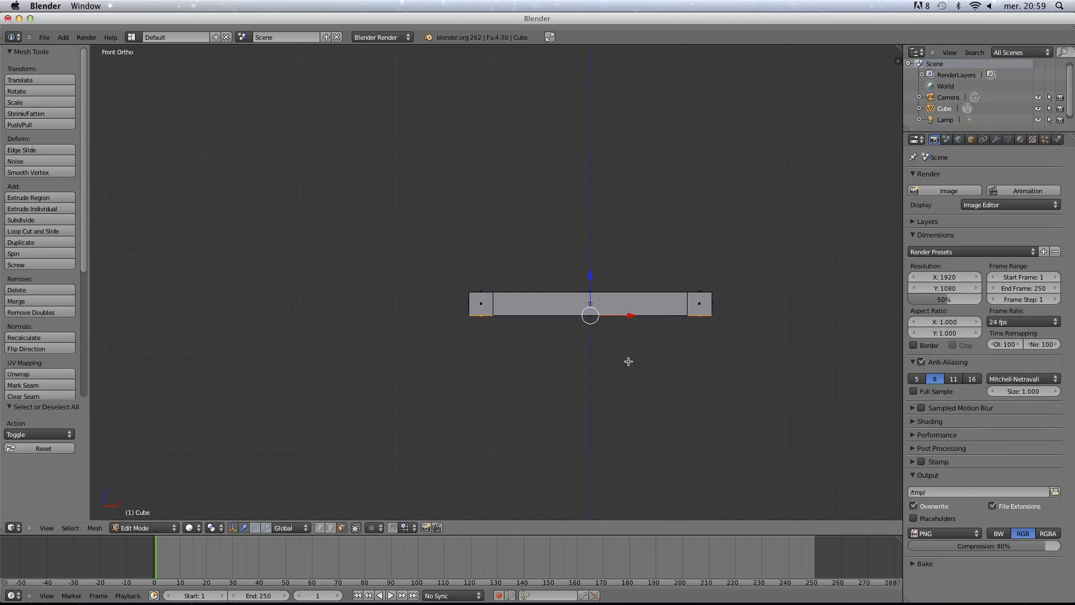
key("e")
left_click(647, 502)
key("Tab")
scroll(661, 395, "down", 2)
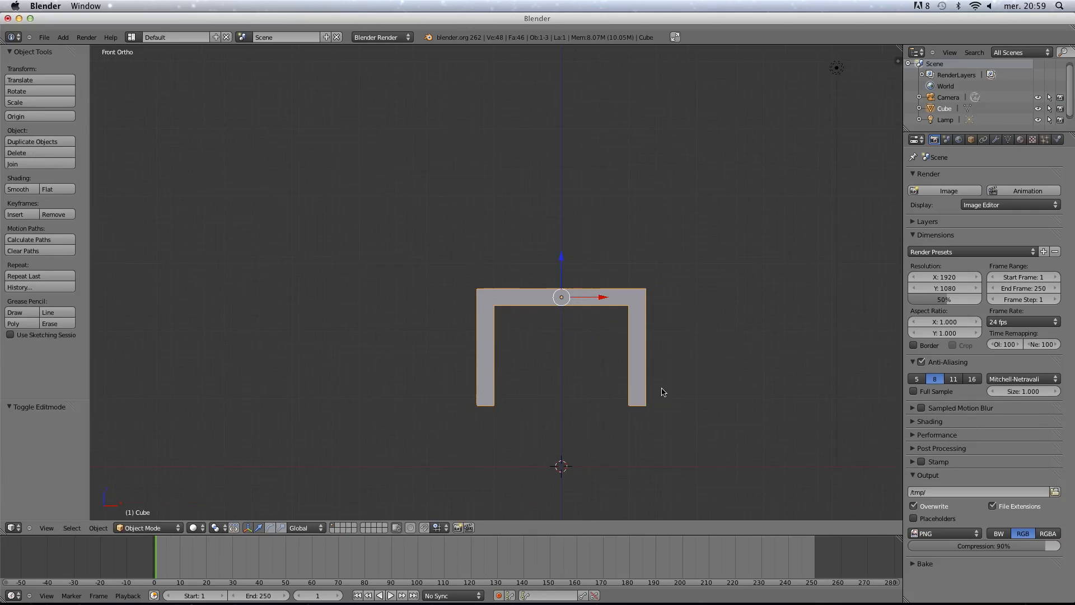
middle_click_drag(662, 392, 564, 345)
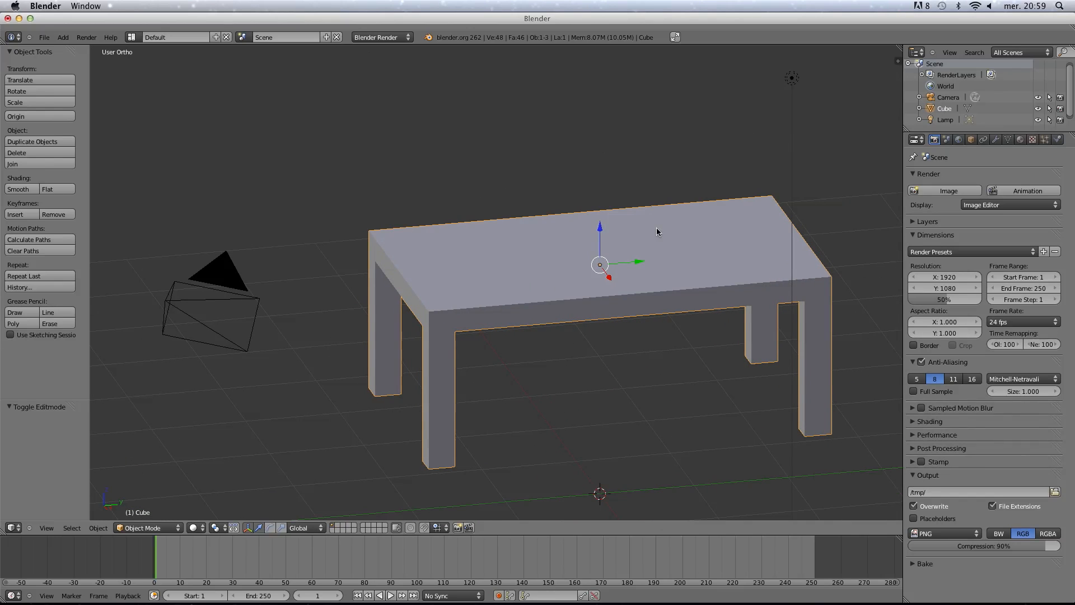
In Edit Mode, select all twelve side faces around the tabletop's rim, including the corner faces.
key("Tab")
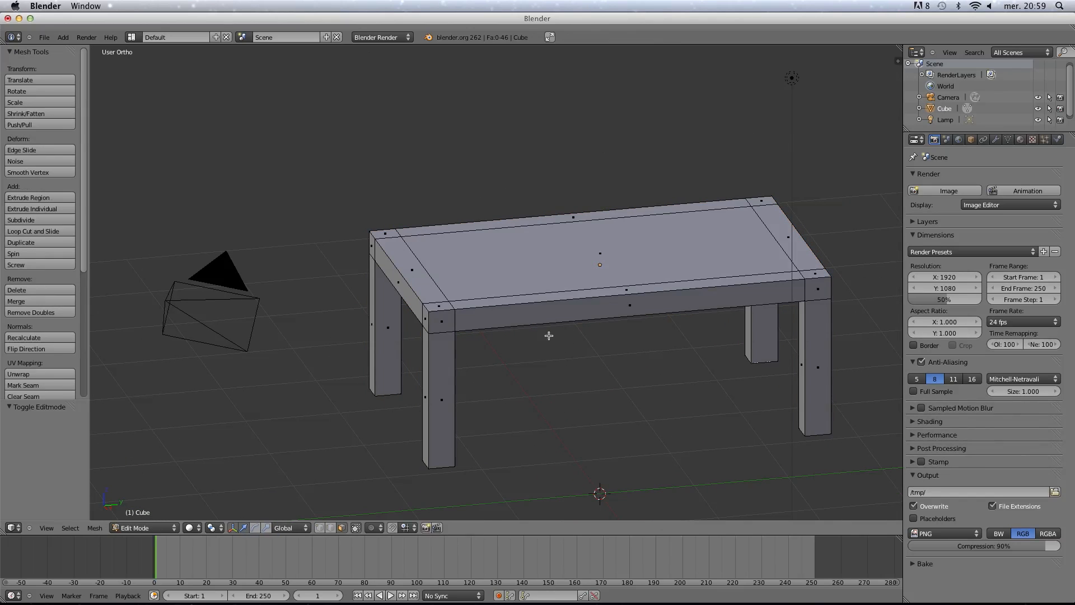
right_click(809, 290)
right_click(728, 299, "shift")
right_click(425, 318, "shift")
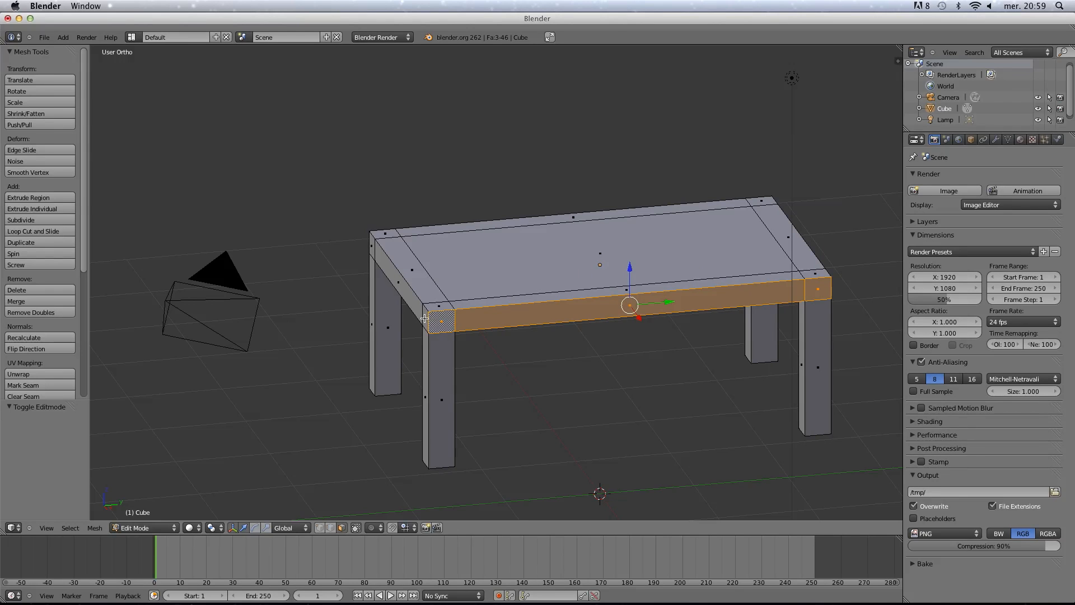
right_click(424, 318, "shift")
right_click(413, 306, "shift")
middle_click_drag(414, 306, 603, 292)
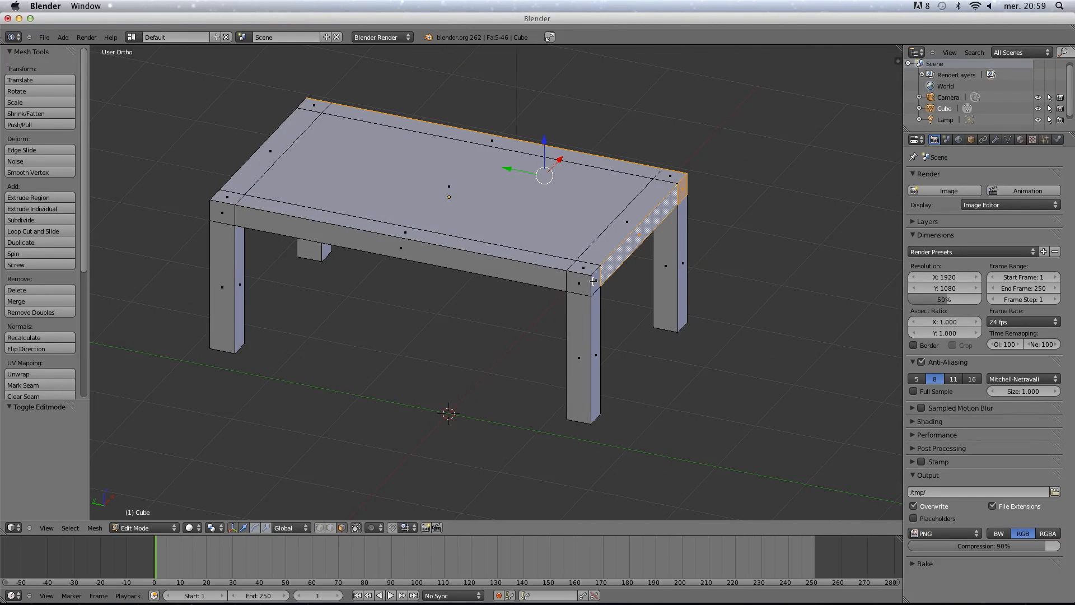
right_click(594, 282, "shift")
right_click(580, 281, "shift")
right_click(409, 258, "shift")
scroll(392, 274, "up", 1)
middle_click_drag(392, 275, 503, 279)
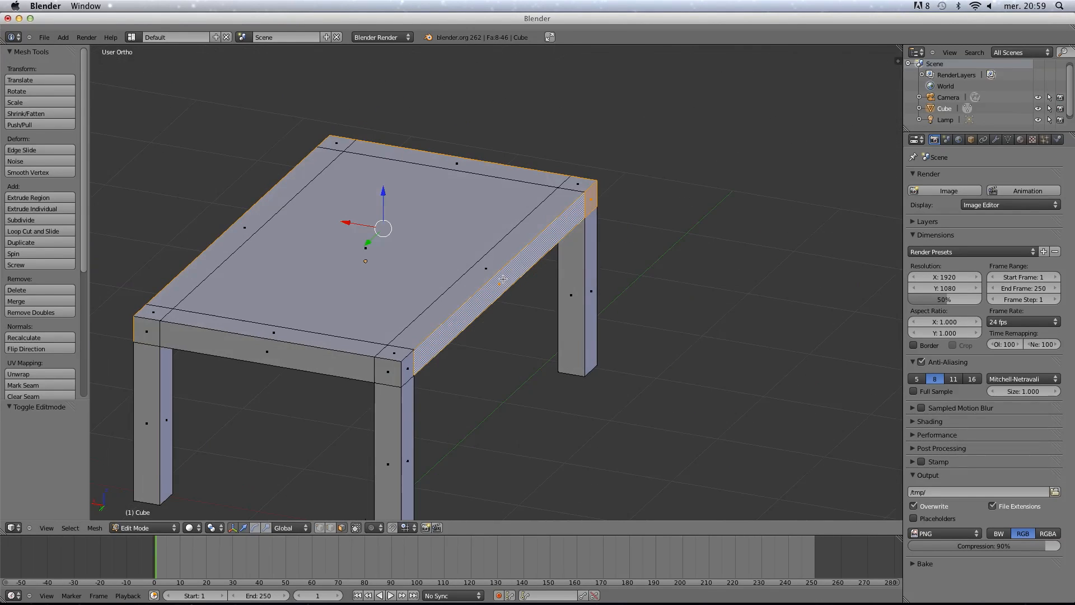
right_click(411, 368, "shift")
right_click(393, 370, "shift")
right_click(365, 366, "shift")
middle_click_drag(366, 367, 493, 372)
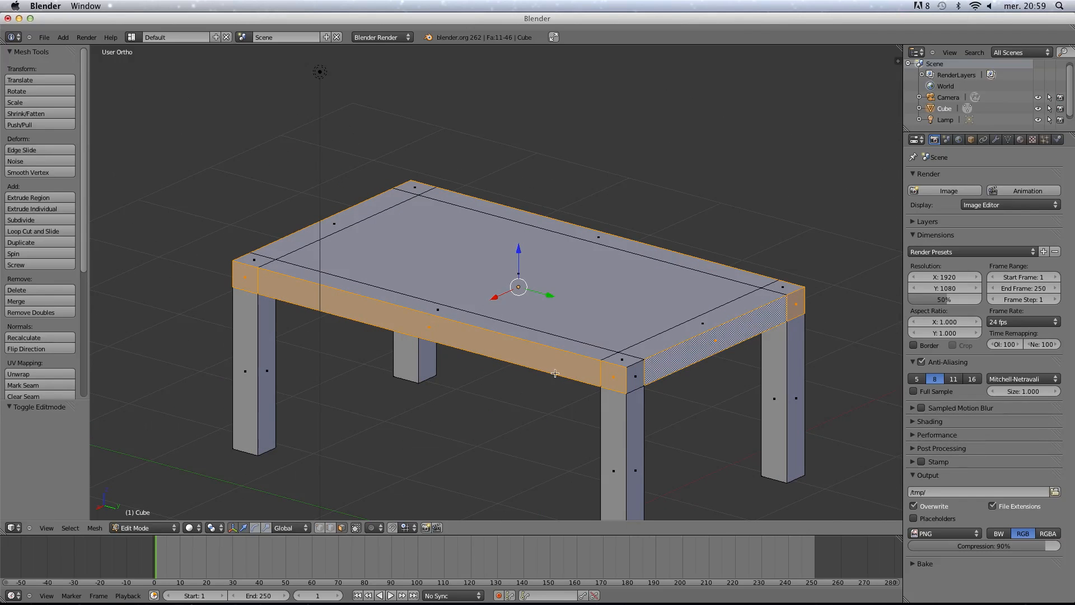
right_click(642, 376, "shift")
Extrude the selected rim faces of the tabletop in top orthographic view.
key("KP_7")
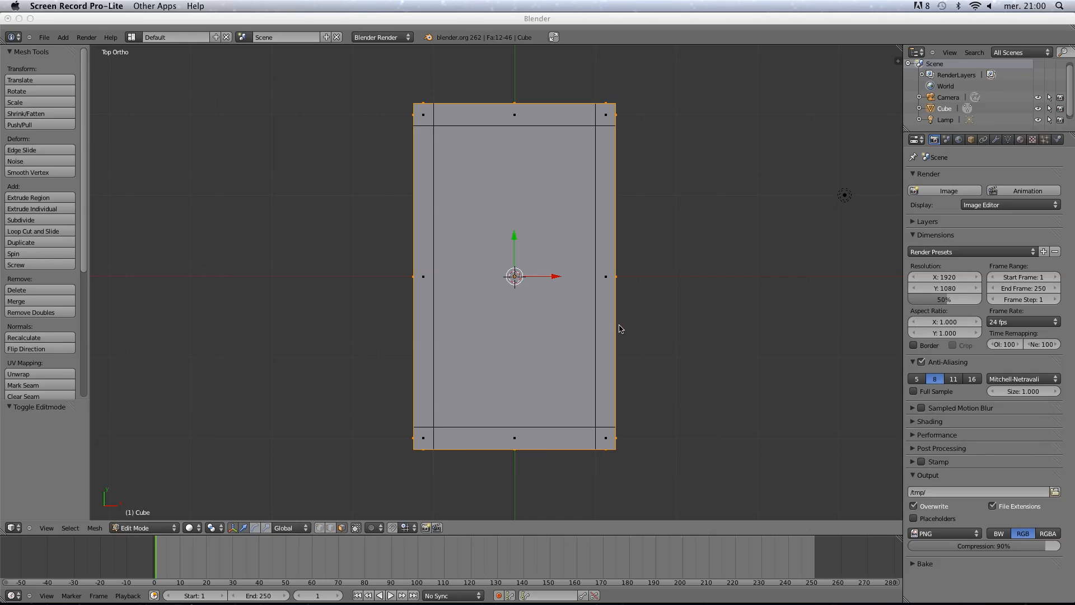
scroll(620, 320, "up", 1)
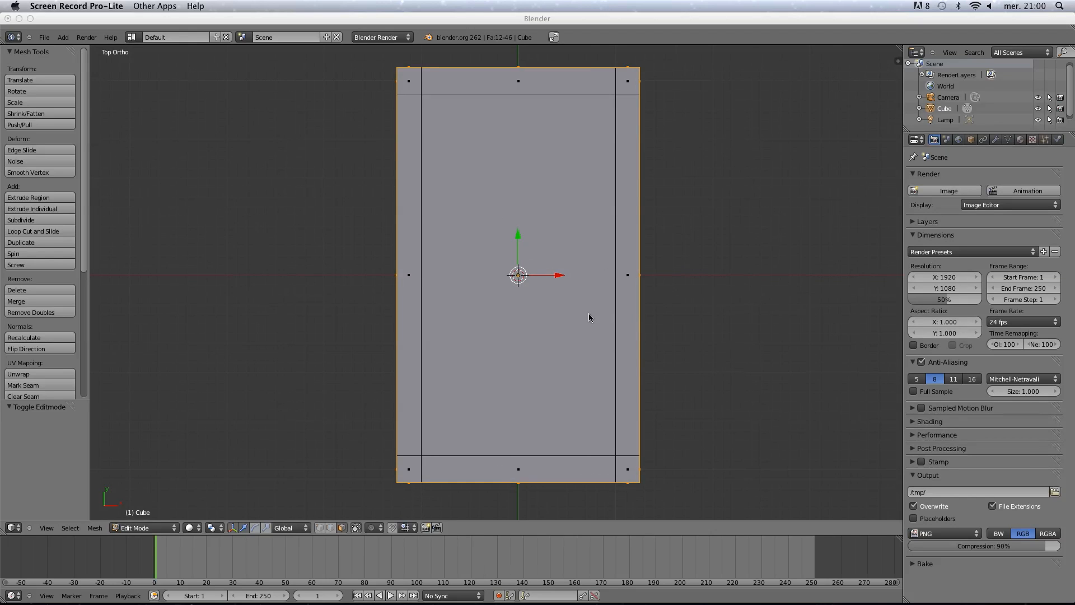
left_click(589, 314)
key("s")
right_click(620, 316)
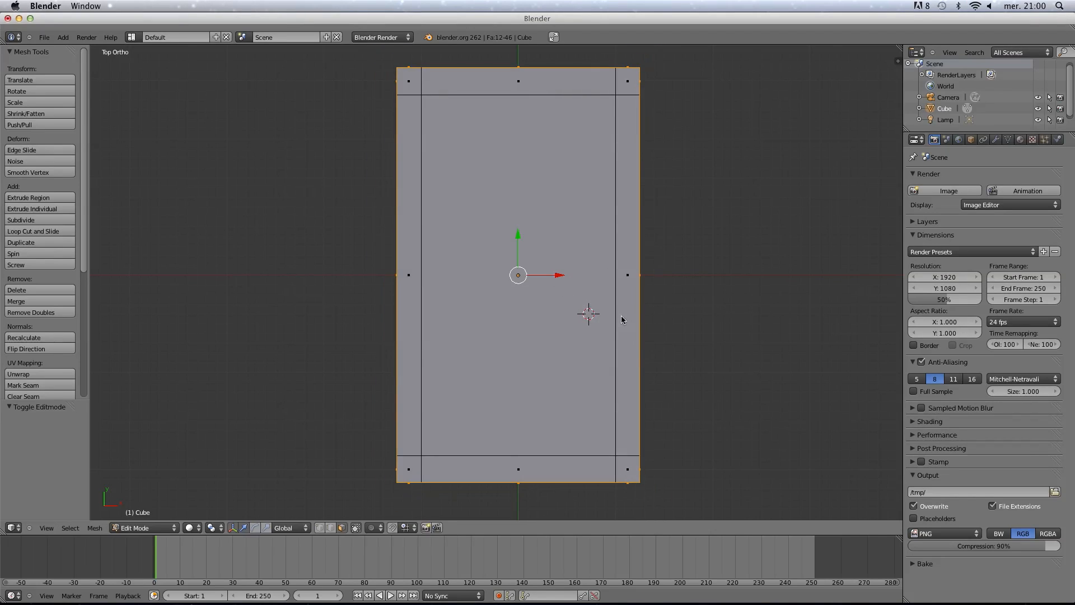
key("e")
left_click(586, 307)
key("s")
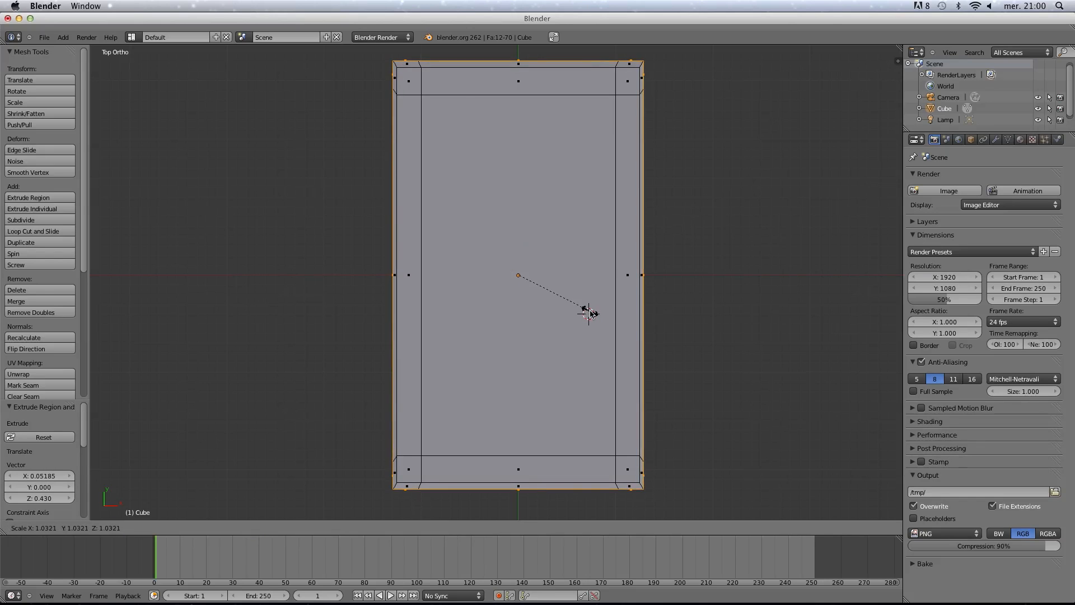
right_click(588, 312)
middle_click_drag(588, 312, 547, 259)
key("s")
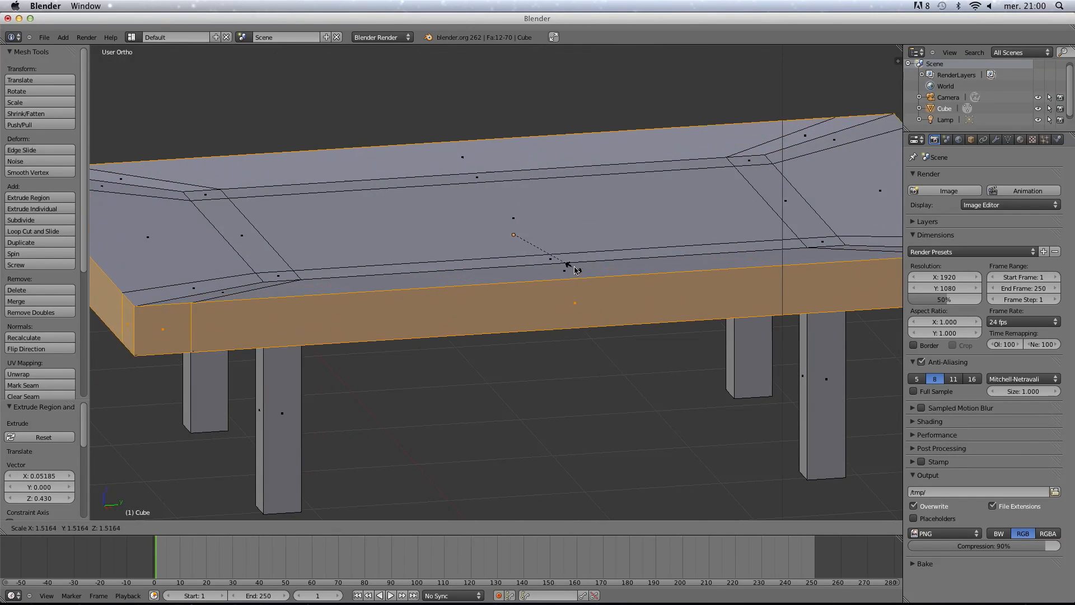
right_click(592, 291)
scroll(592, 293, "down", 1)
middle_click_drag(593, 293, 570, 266)
key("s")
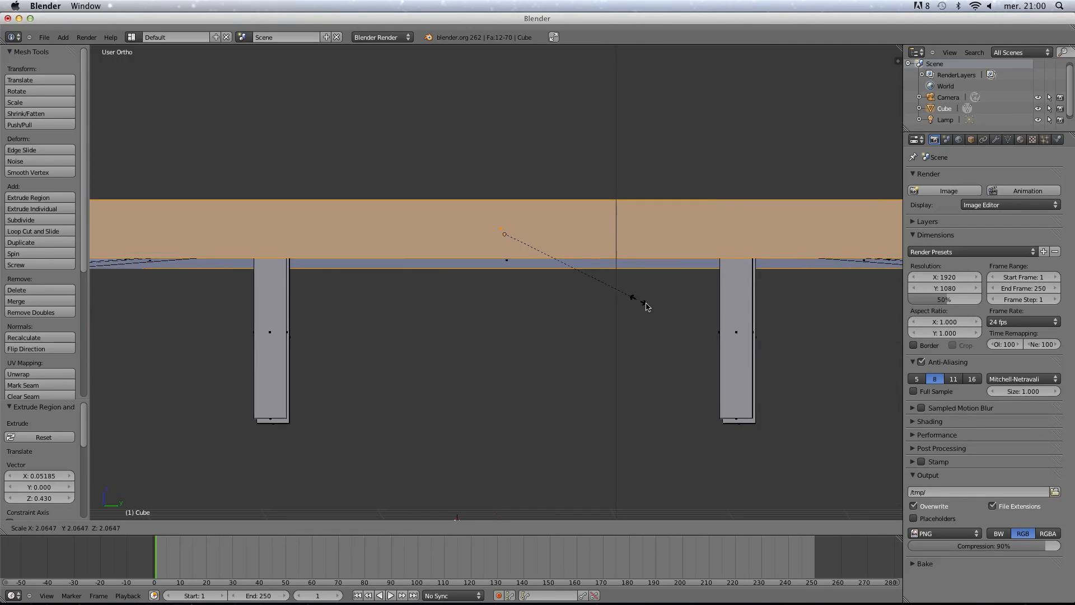
right_click(706, 331)
scroll(610, 294, "down", 1)
middle_click_drag(610, 295, 605, 302)
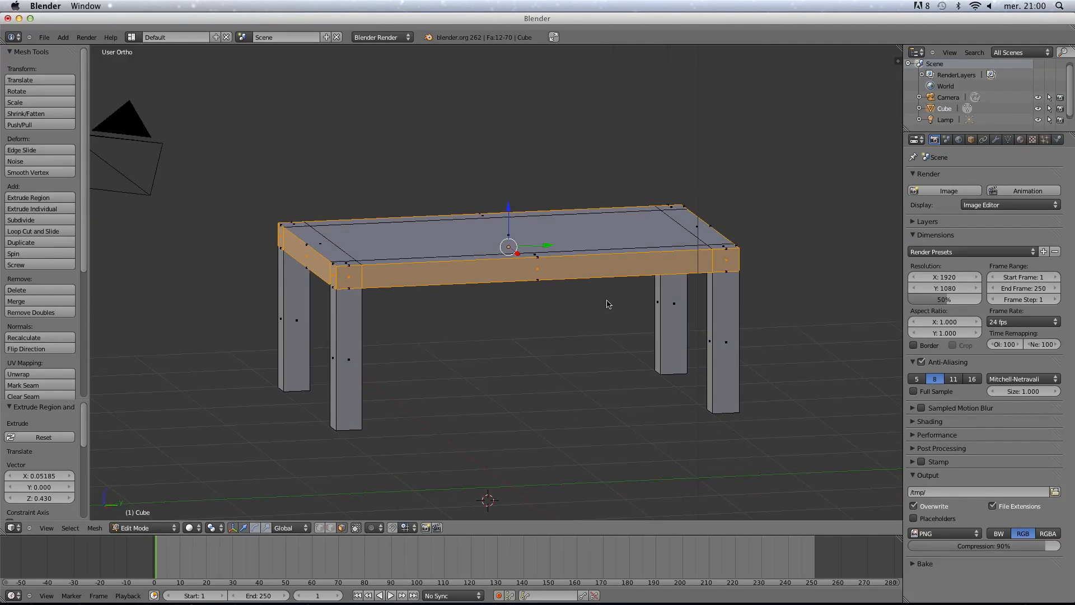
Scale the extruded tabletop rim faces by about 1.22 along X and 1.09 along Y, and return to Object Mode.
scroll(605, 302, "up", 3)
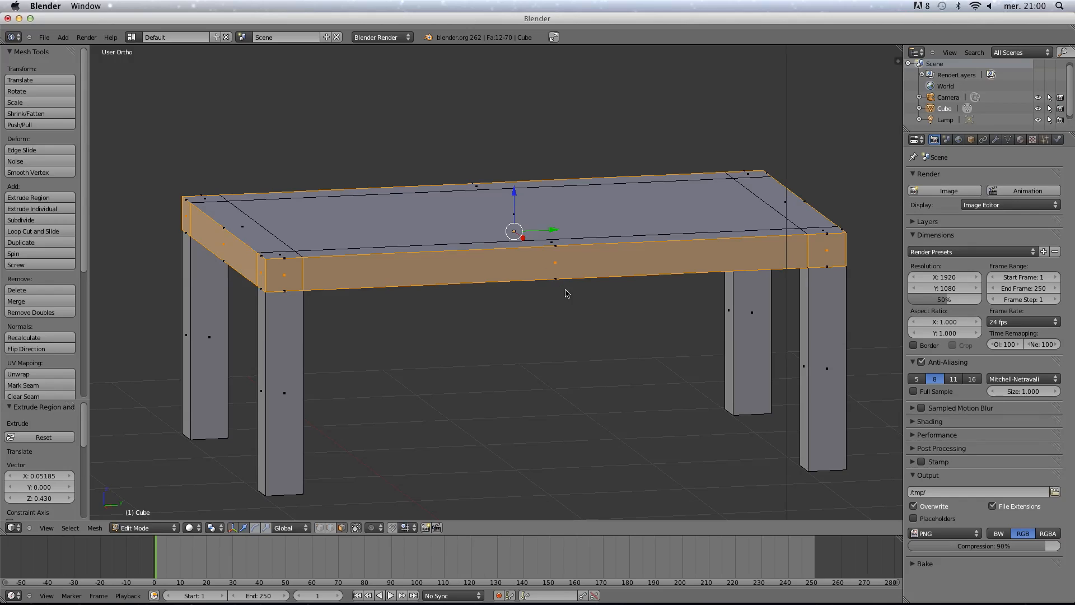
key("s")
key("x")
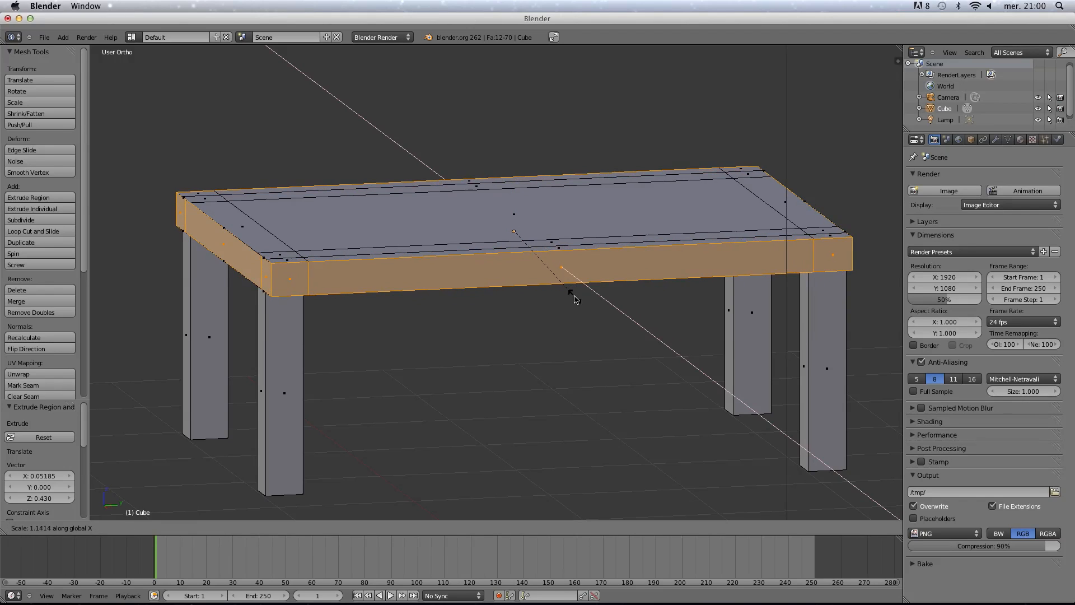
left_click(581, 302)
key("s")
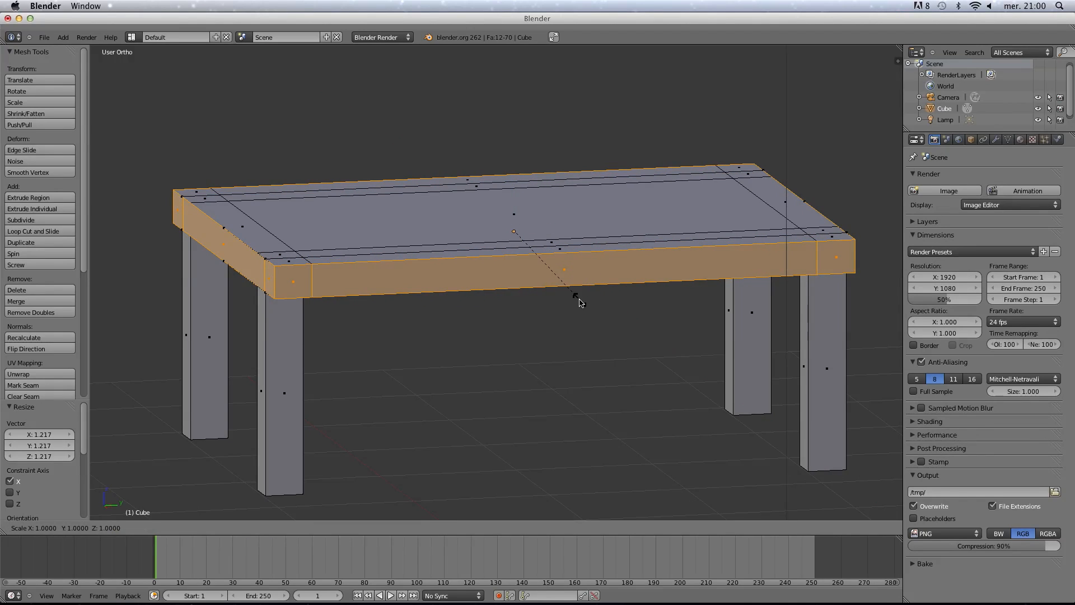
key("y")
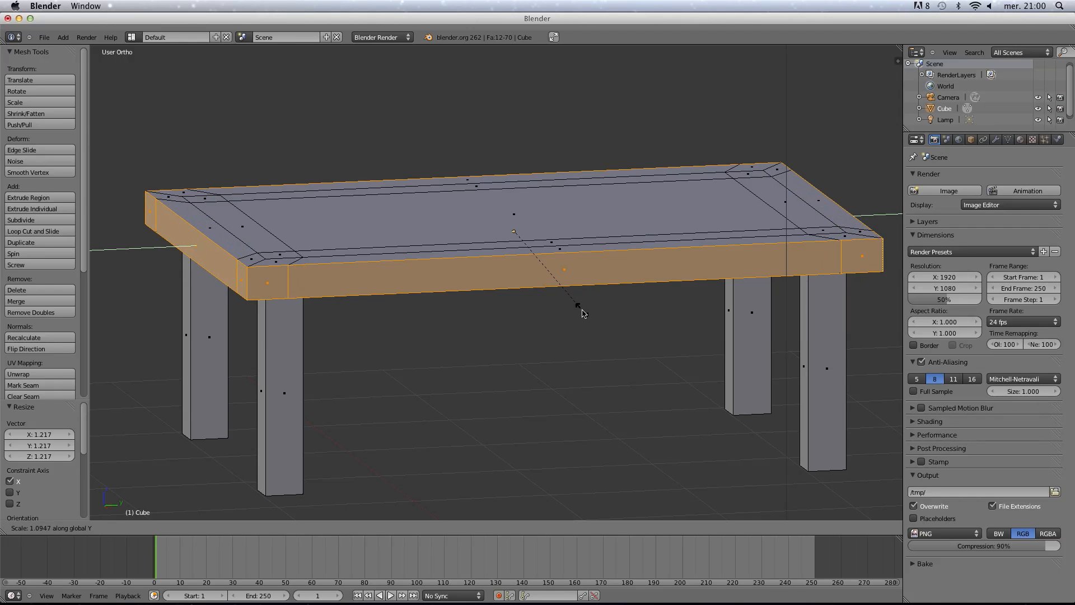
left_click(583, 312)
key("a")
key("Tab")
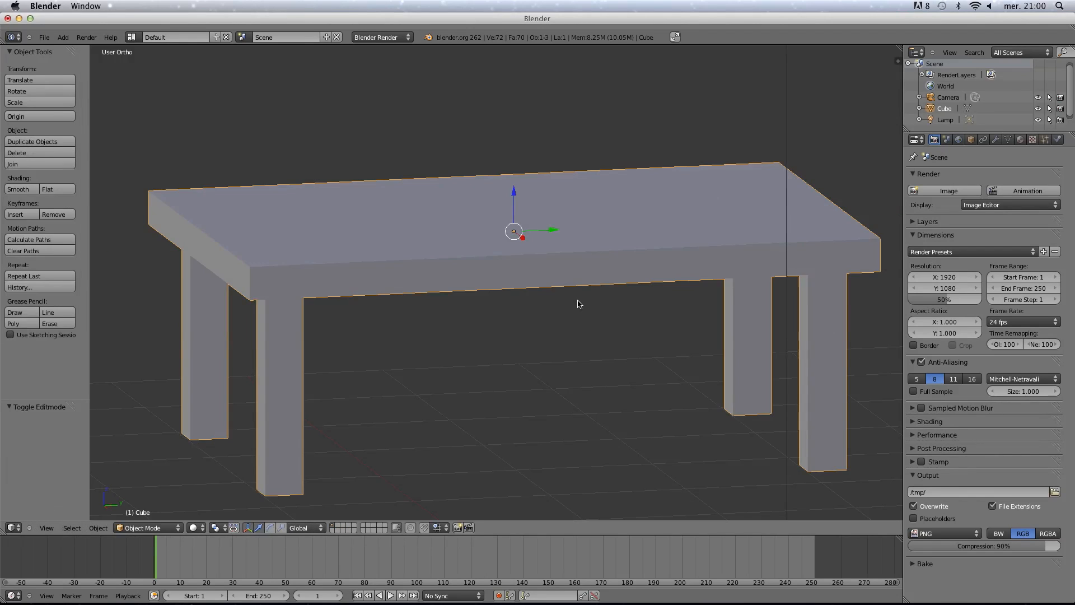
Examine the table's overhanging top and legs from below, above and the side.
scroll(578, 305, "down", 3)
middle_click_drag(578, 305, 542, 268)
scroll(542, 268, "up", 1)
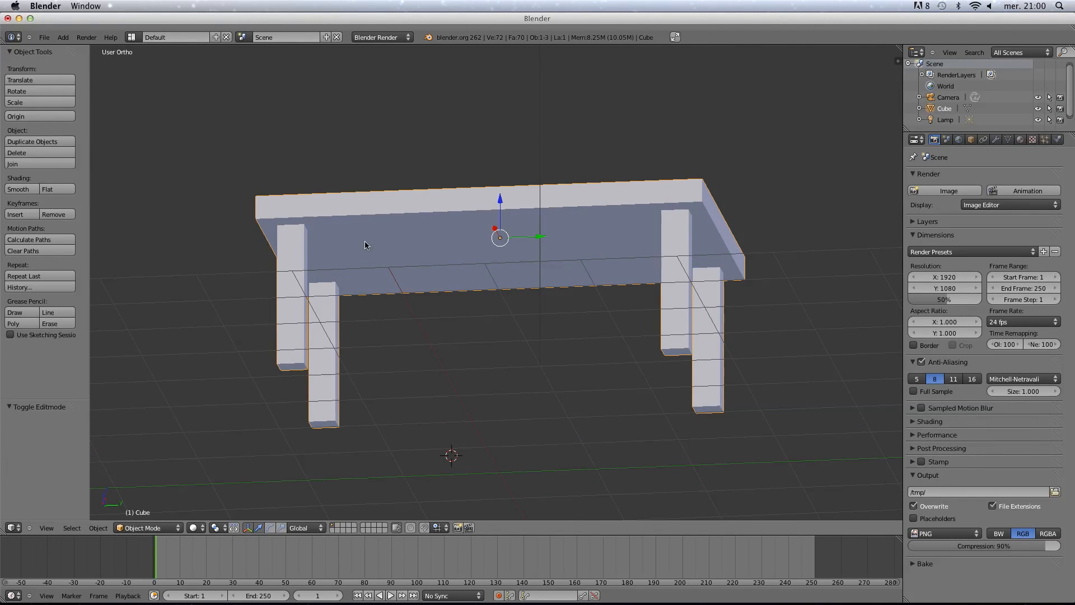
middle_click_drag(366, 245, 472, 303)
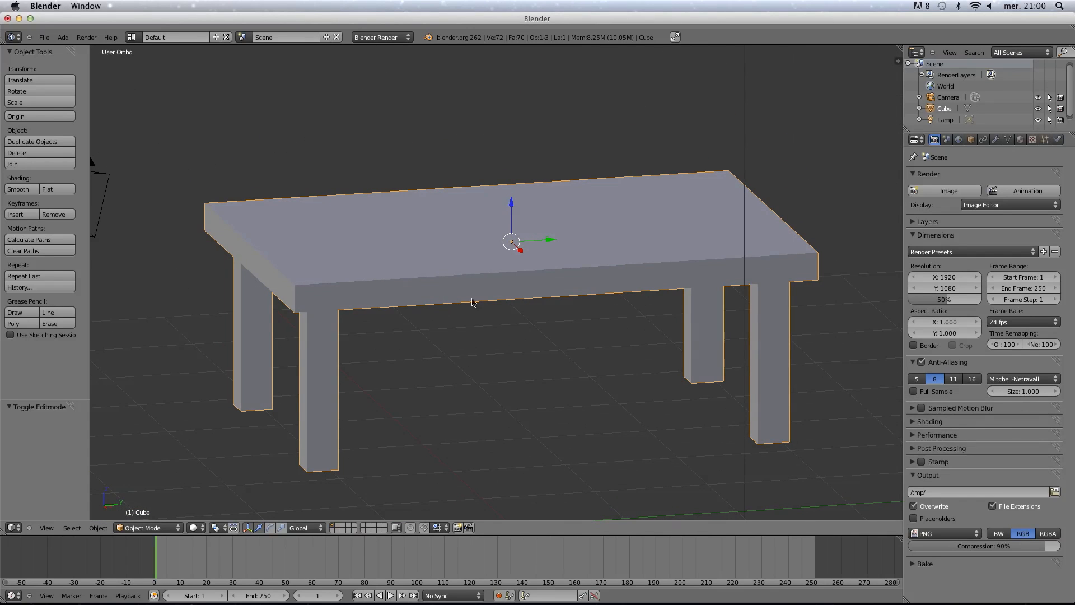
middle_click_drag(632, 336, 557, 324)
scroll(557, 324, "down", 4)
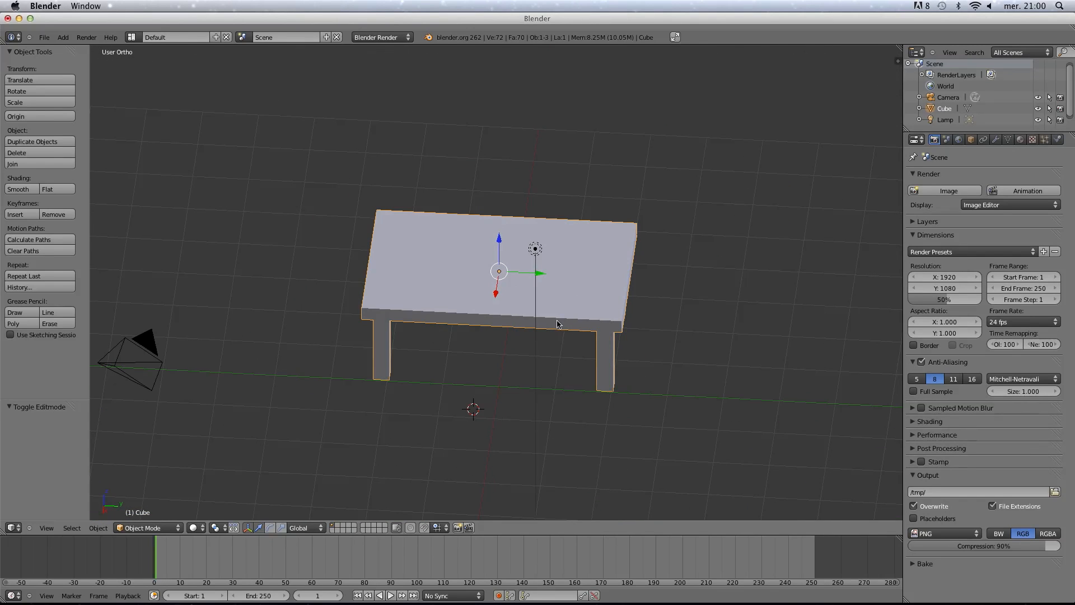
key("a")
key("a")
middle_click_drag(406, 488, 523, 371)
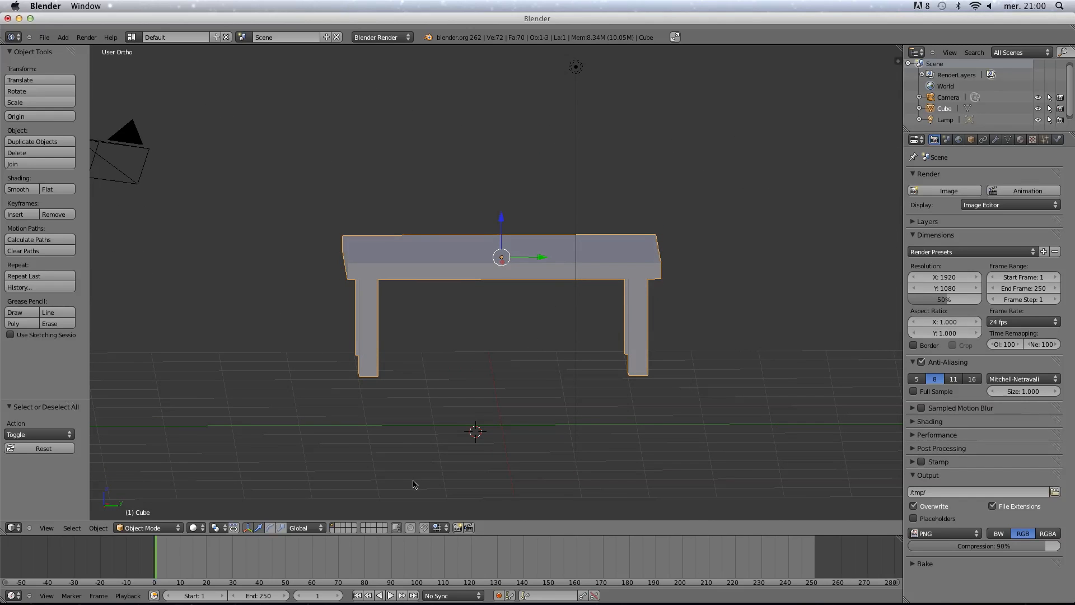
scroll(525, 296, "up", 2)
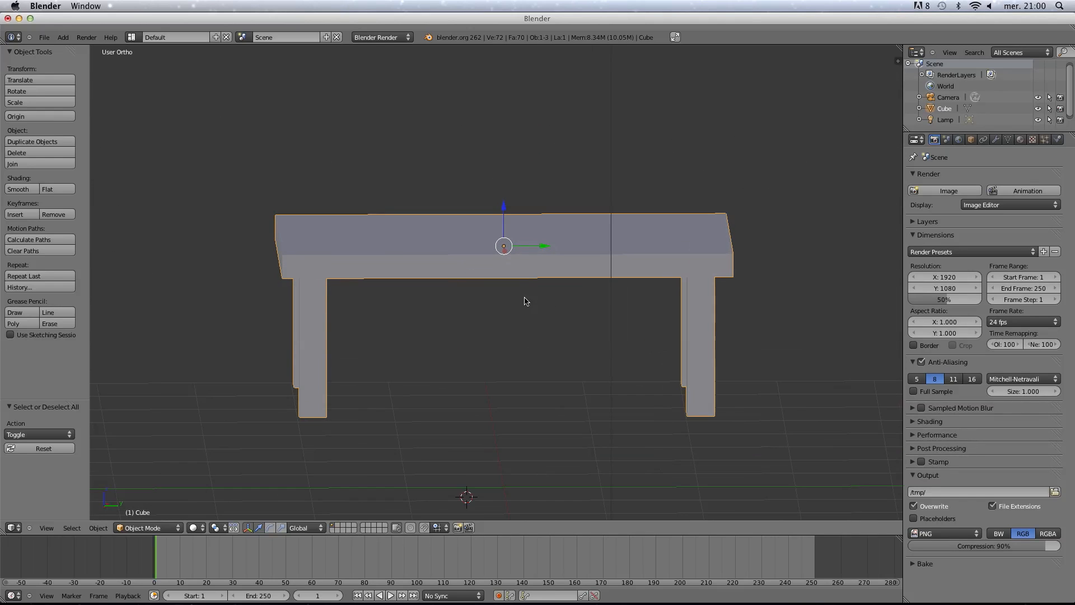
middle_click_drag(528, 255, 516, 302, "shift")
scroll(491, 342, "up", 2)
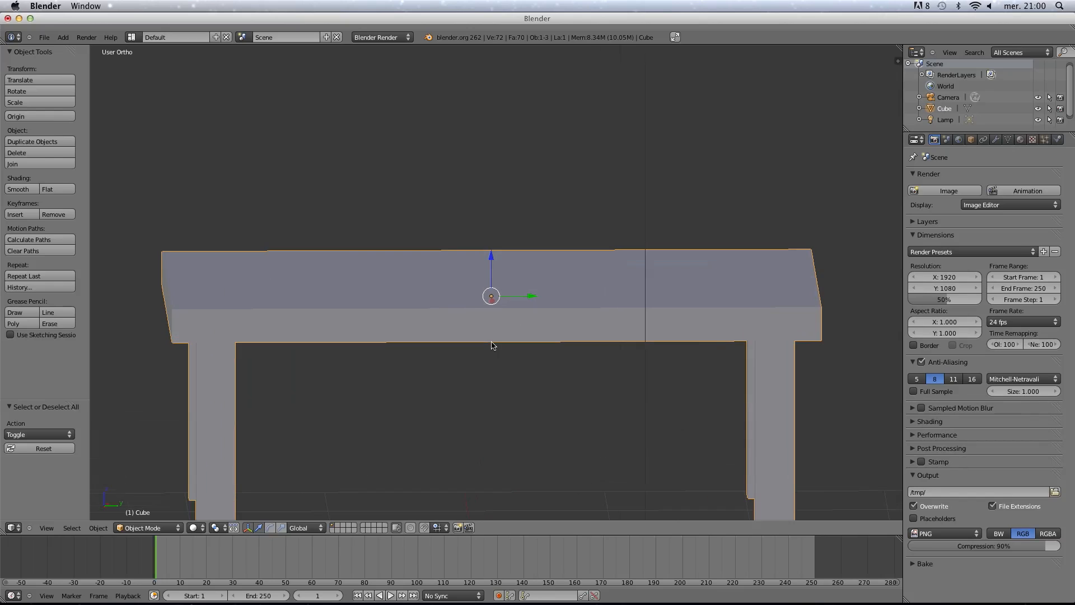
Switch the 3D view to the empty second layer.
left_click(338, 529)
scroll(493, 427, "down", 5)
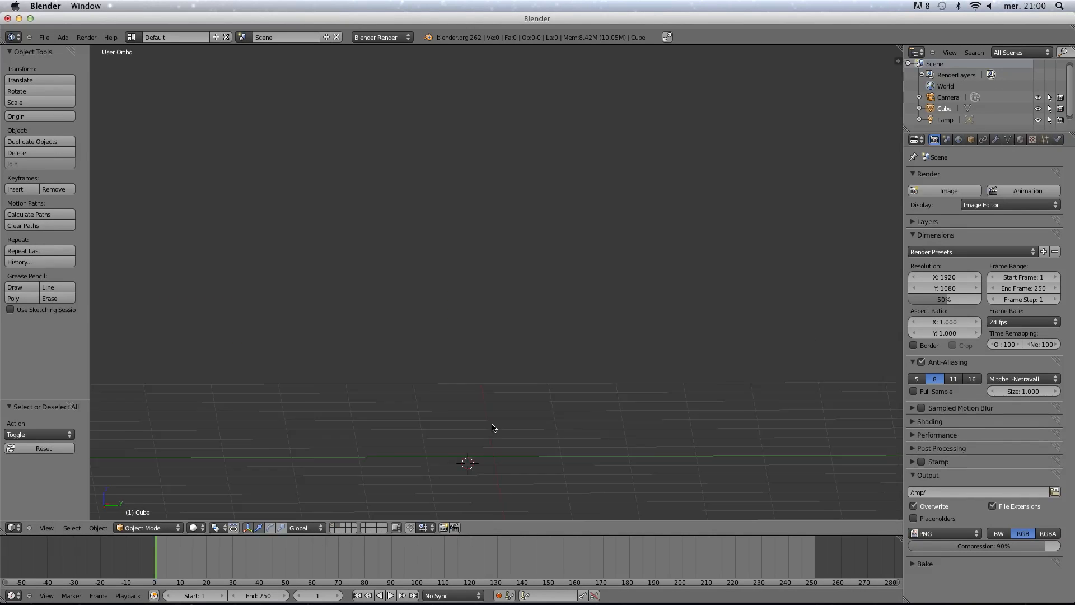
middle_click_drag(500, 425, 502, 451)
key("shift+d")
key("shift+s")
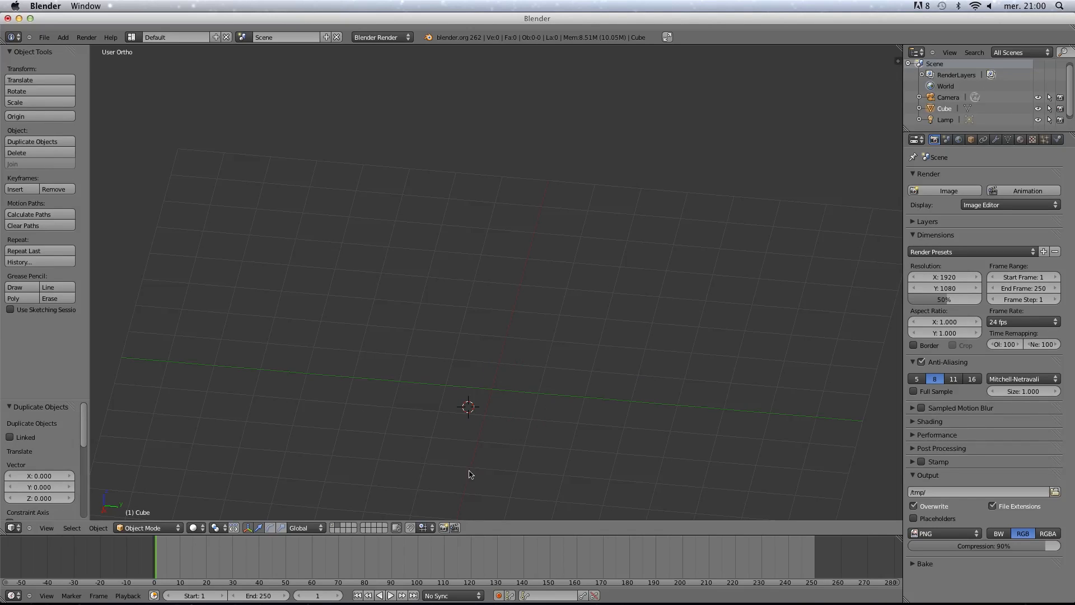
left_click(338, 530)
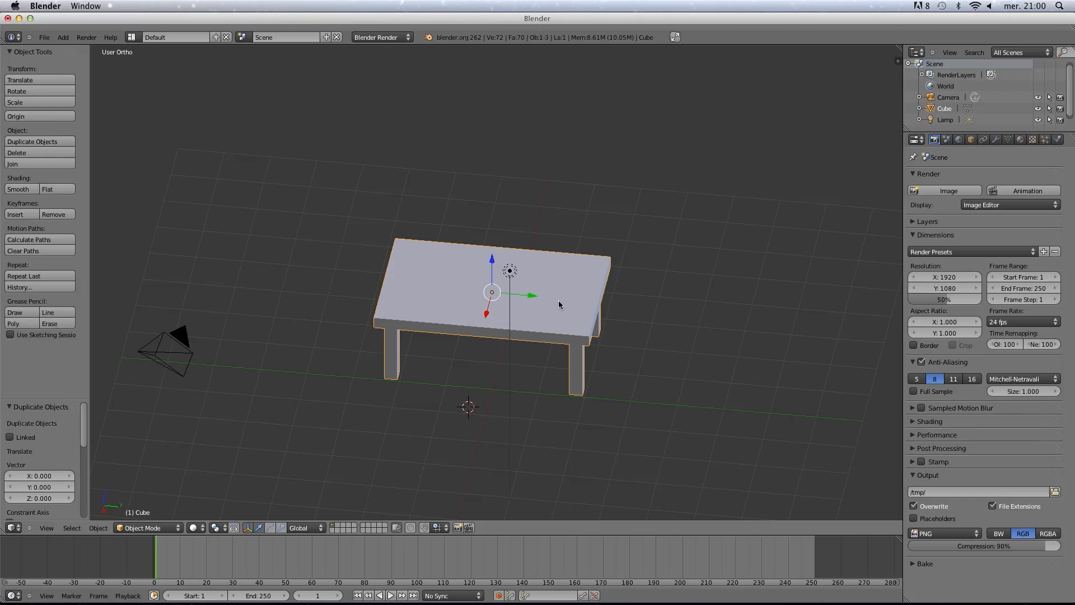
left_click(338, 527)
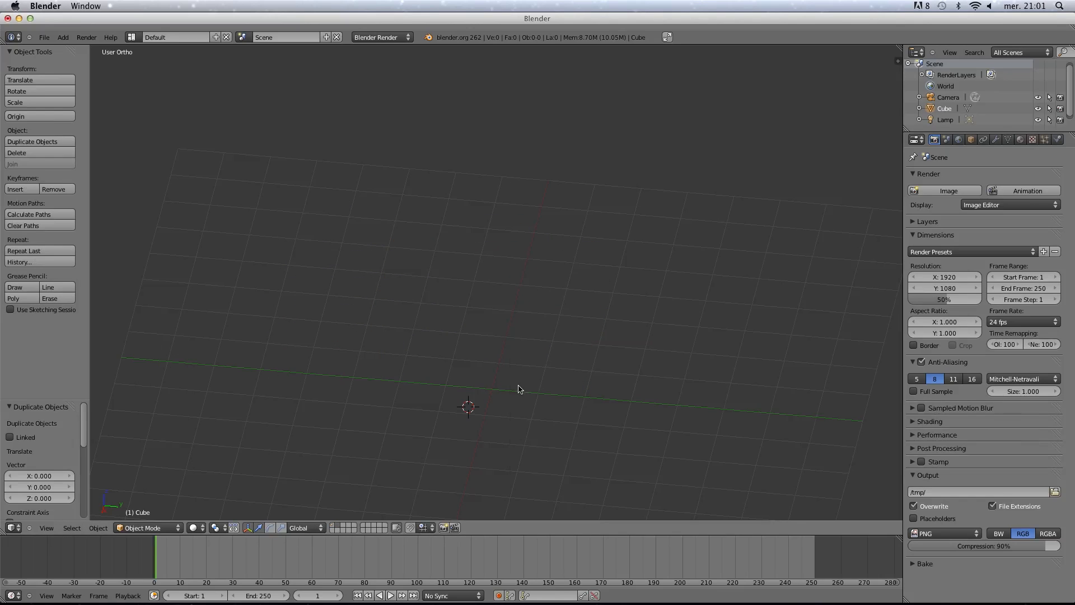
Snap the 3D cursor to the scene centre and centre the view on it.
key("shift+s")
left_click(513, 391)
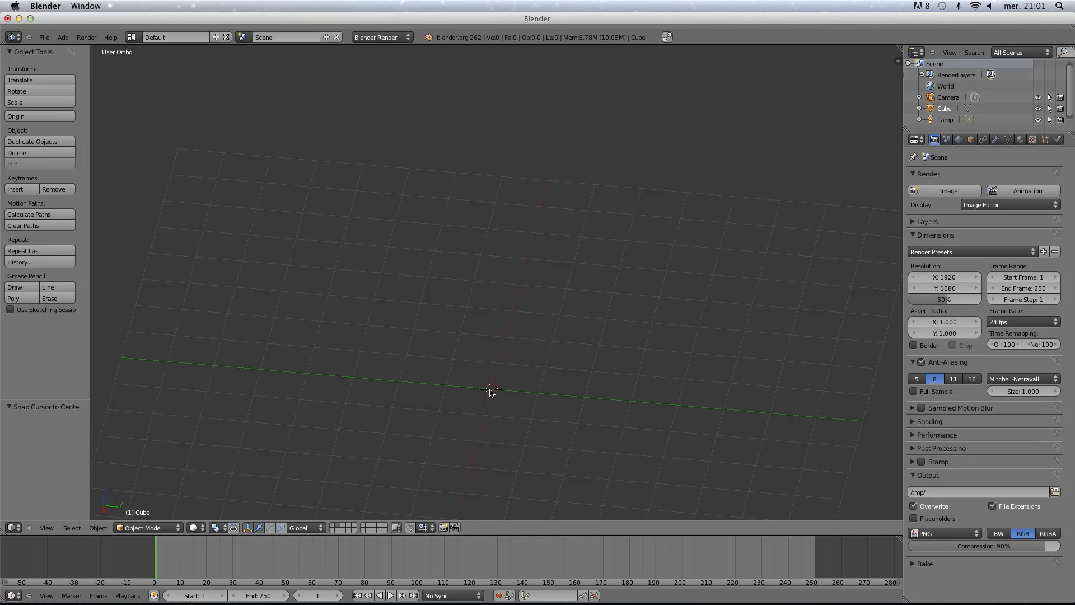
key("alt+Home")
Add a plane mesh at the 3D cursor on the second layer.
middle_click_drag(520, 365, 567, 350)
key("shift+a")
mouse_move(567, 351)
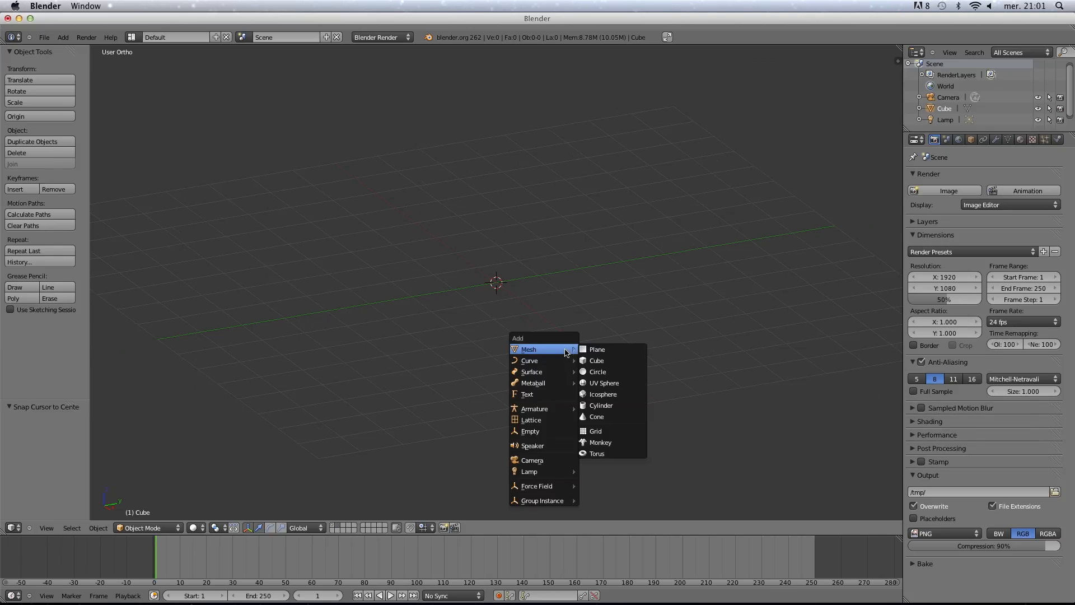
left_click(616, 350)
scroll(549, 331, "up", 5)
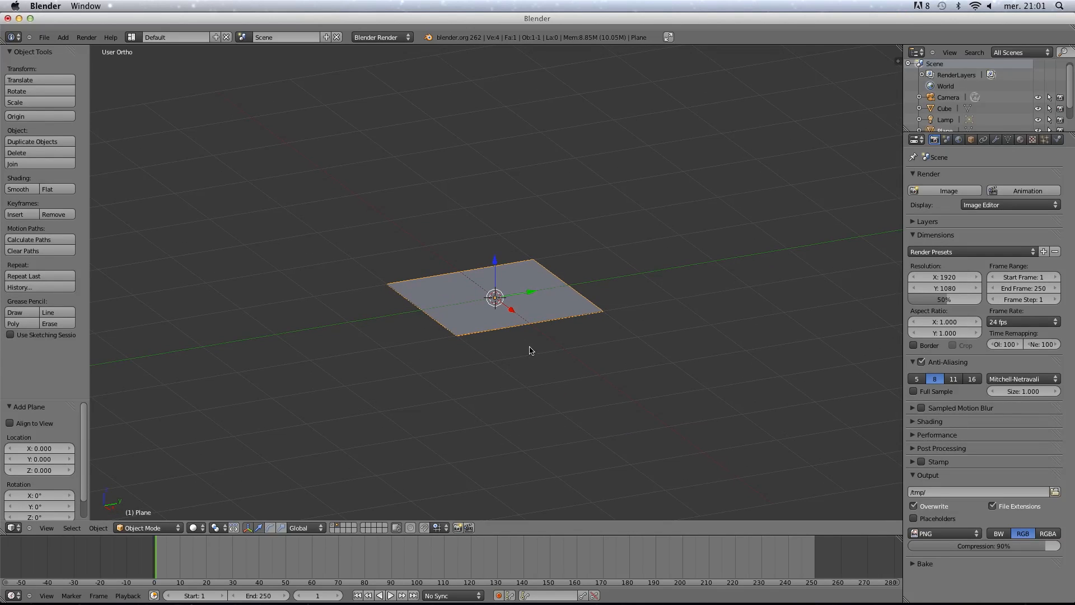
middle_click_drag(511, 345, 505, 348)
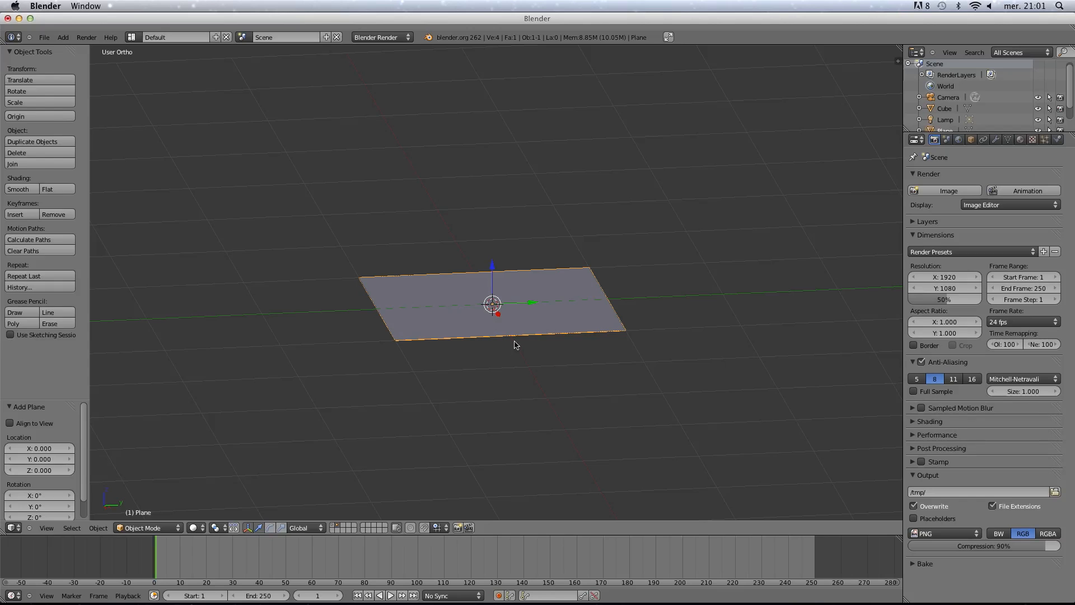
In Edit Mode, move the plane's face up about 1.51 units along Z.
key("Tab")
key("g")
key("z")
left_click(528, 214)
middle_click_drag(528, 214, 544, 324, "shift")
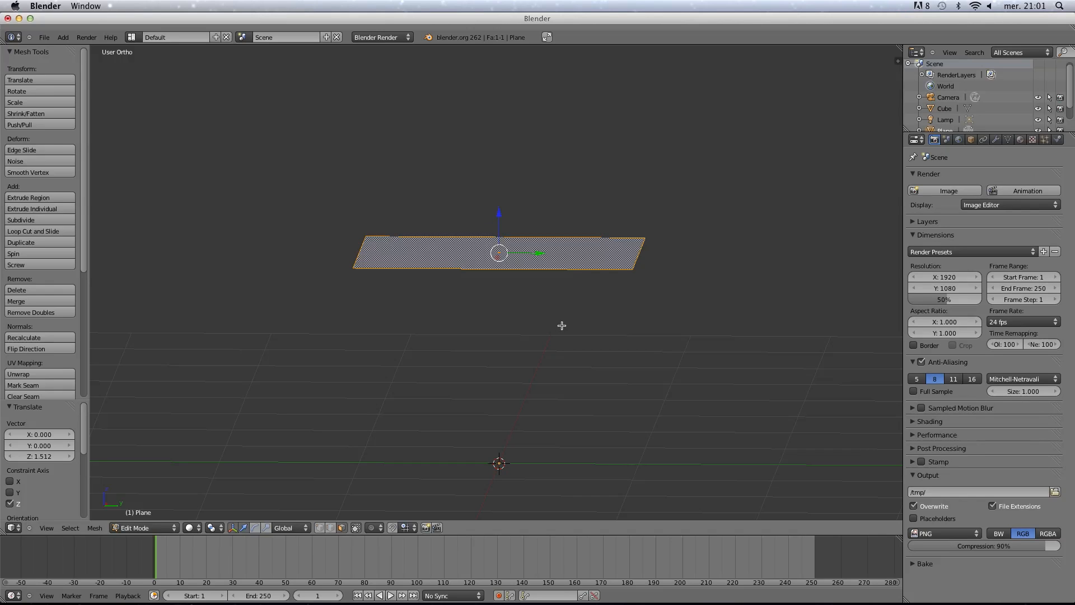
Extrude the plane's face about 0.2 units downward to form a slab, and clear the selection.
mouse_move(561, 325)
middle_mouse_down()
mouse_move(562, 343)
mouse_move(576, 341)
middle_mouse_up()
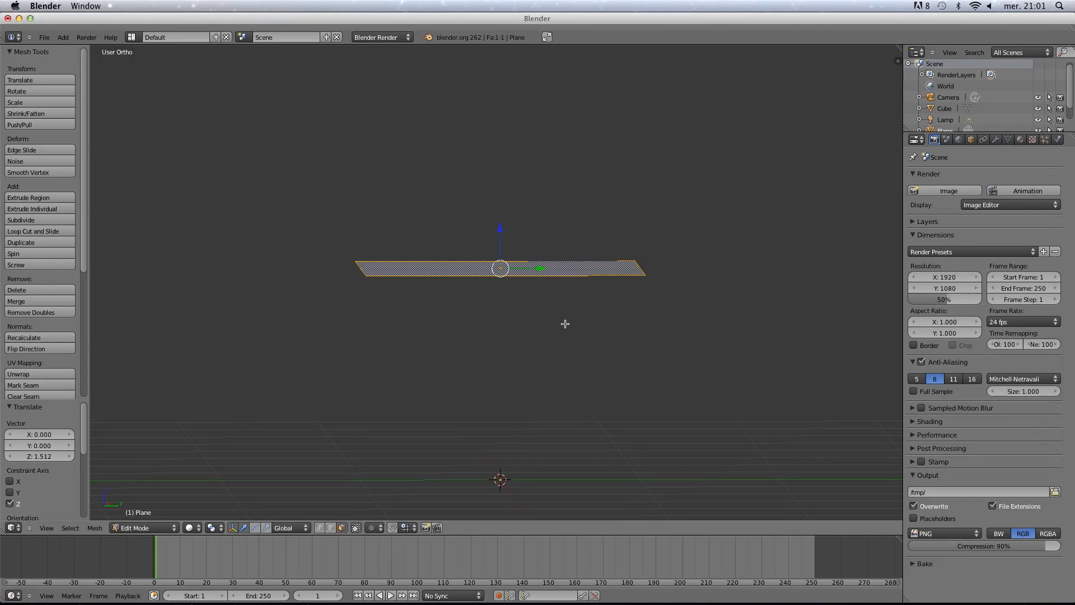
key("e")
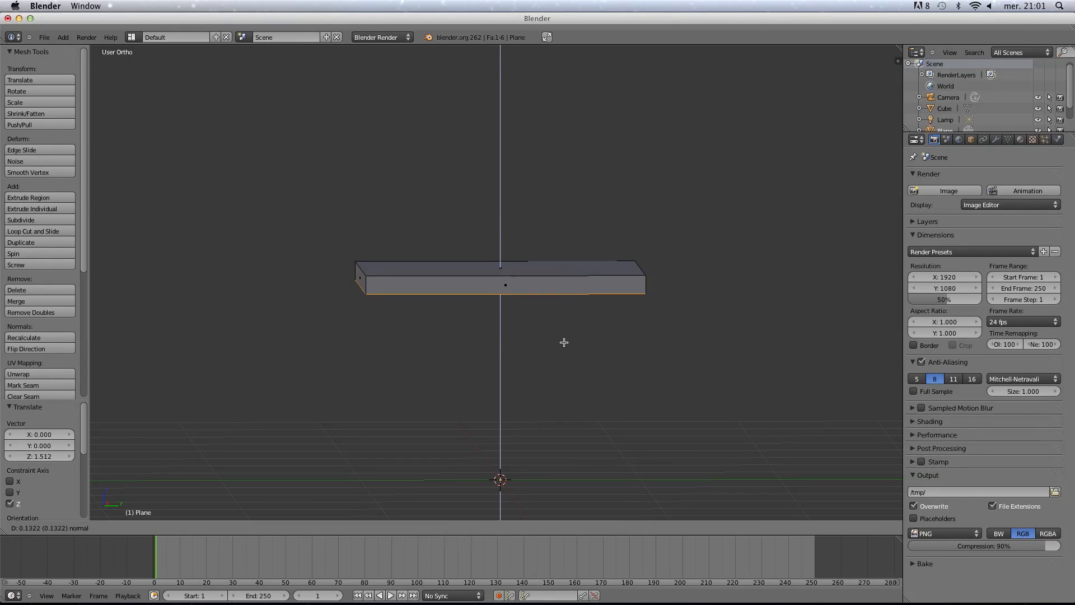
left_click(565, 353)
middle_click_drag(569, 341, 572, 277)
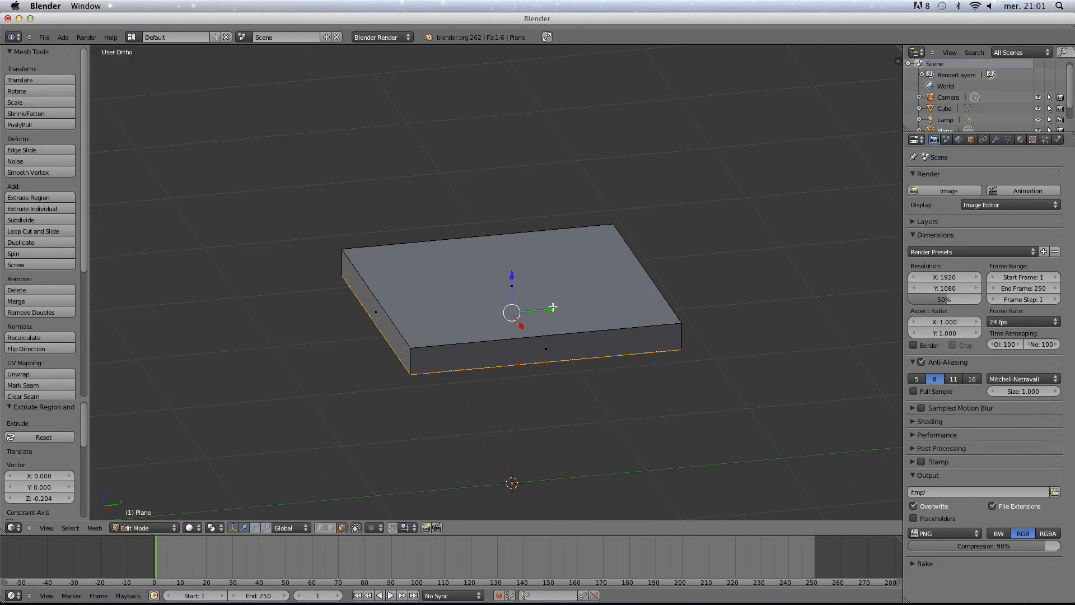
middle_click_drag(567, 352, 531, 288)
key("a")
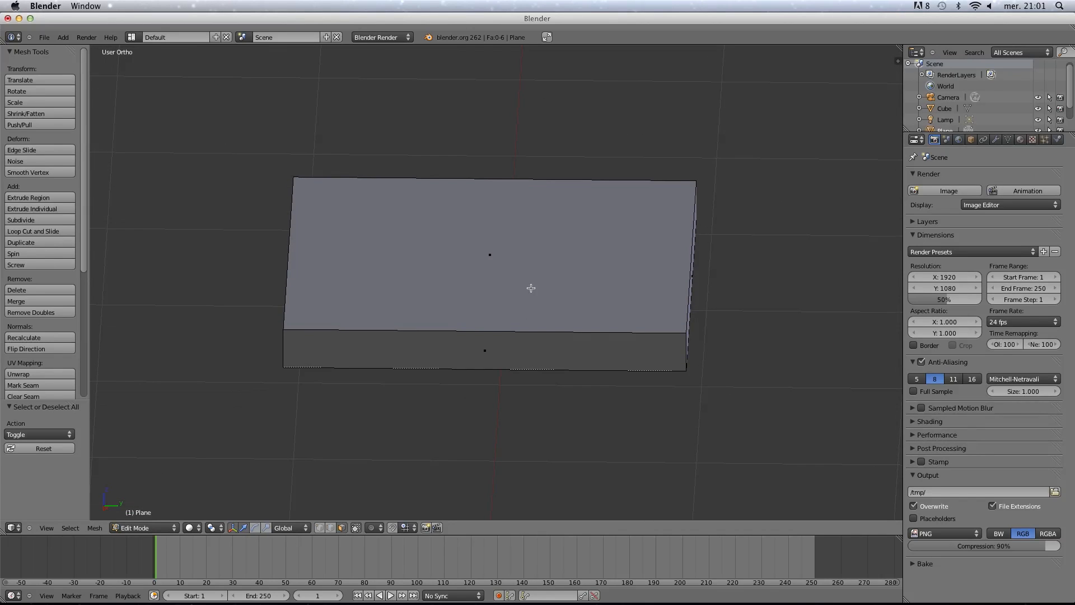
Add two evenly spaced loop cuts across the slab, dividing it into three strips along Y.
middle_click_drag(566, 224, 444, 198)
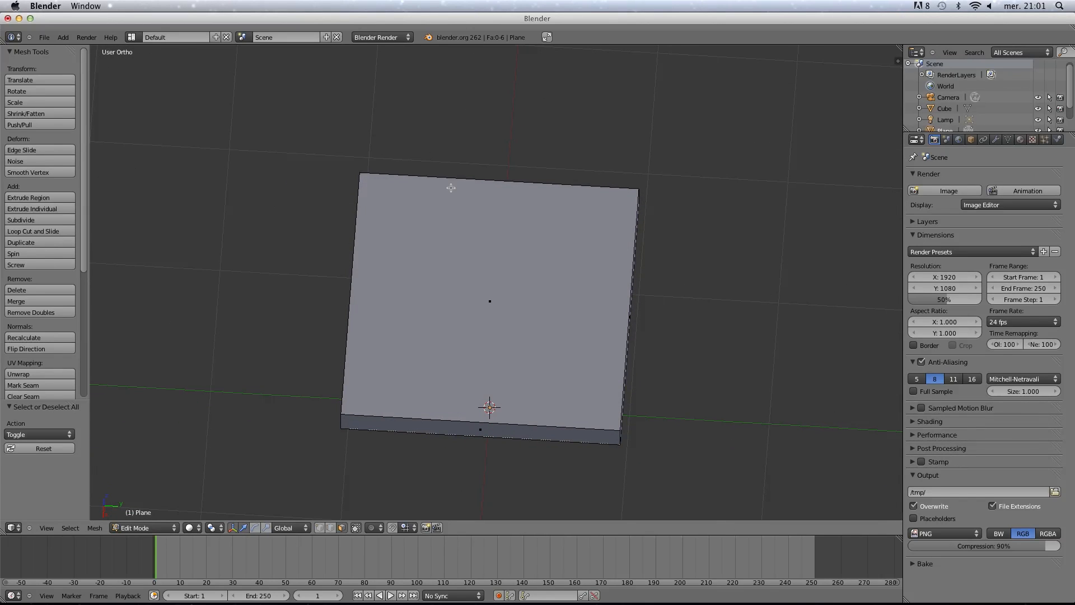
key("ctrl+r")
scroll(506, 193, "up", 1)
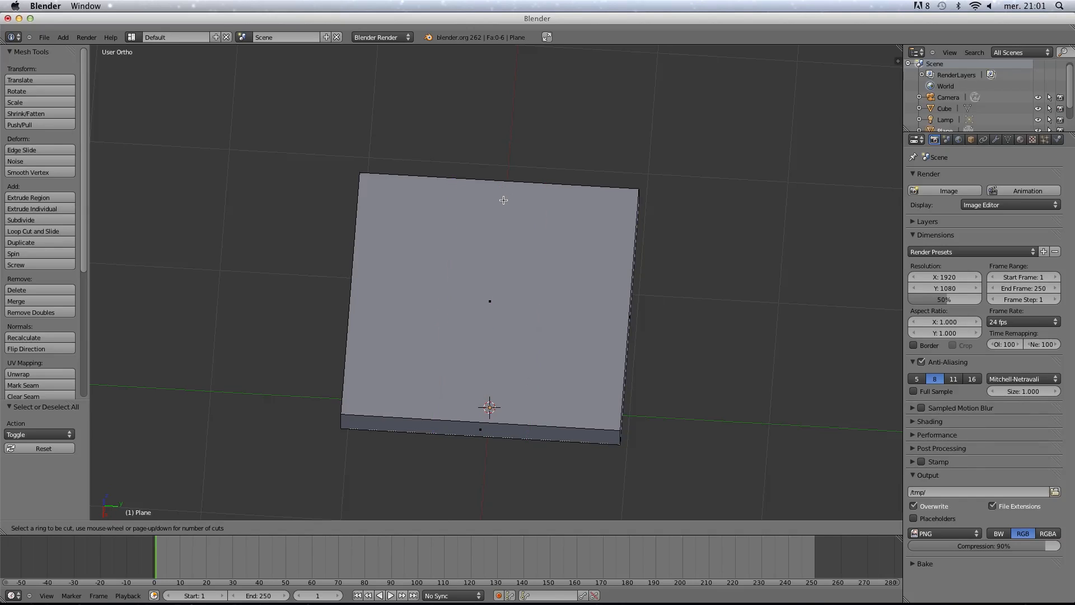
scroll(496, 187, "down", 1)
scroll(499, 185, "up", 1)
left_click(500, 186)
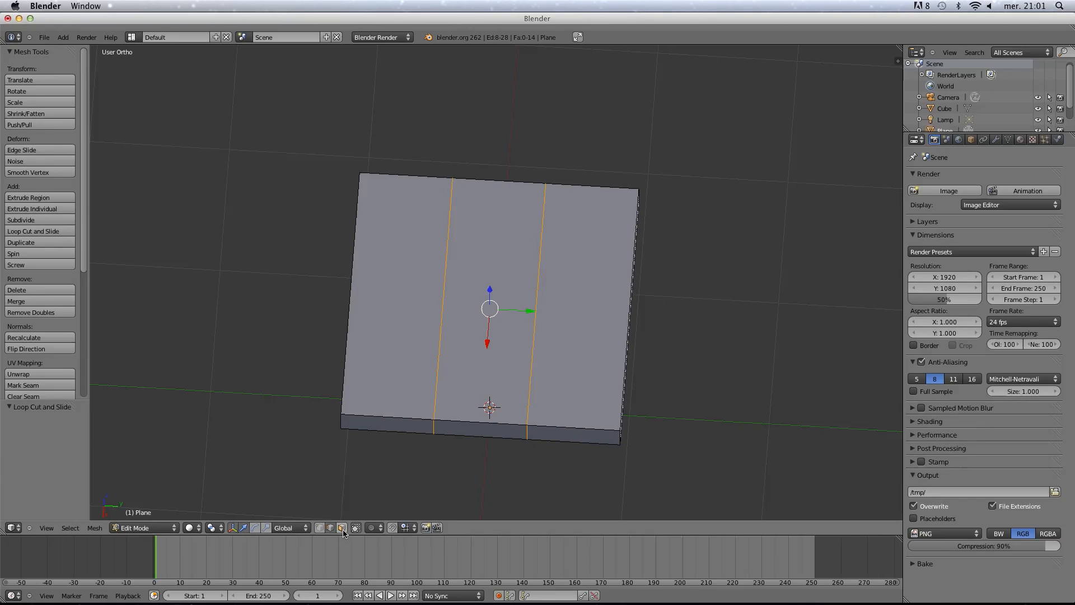
Enable the scale manipulator and spread the two loops apart along Y, scaling by about 1.94 and again by 1.09.
left_click(266, 527, "shift")
left_click_drag(518, 310, 552, 313)
middle_click_drag(578, 382, 570, 358)
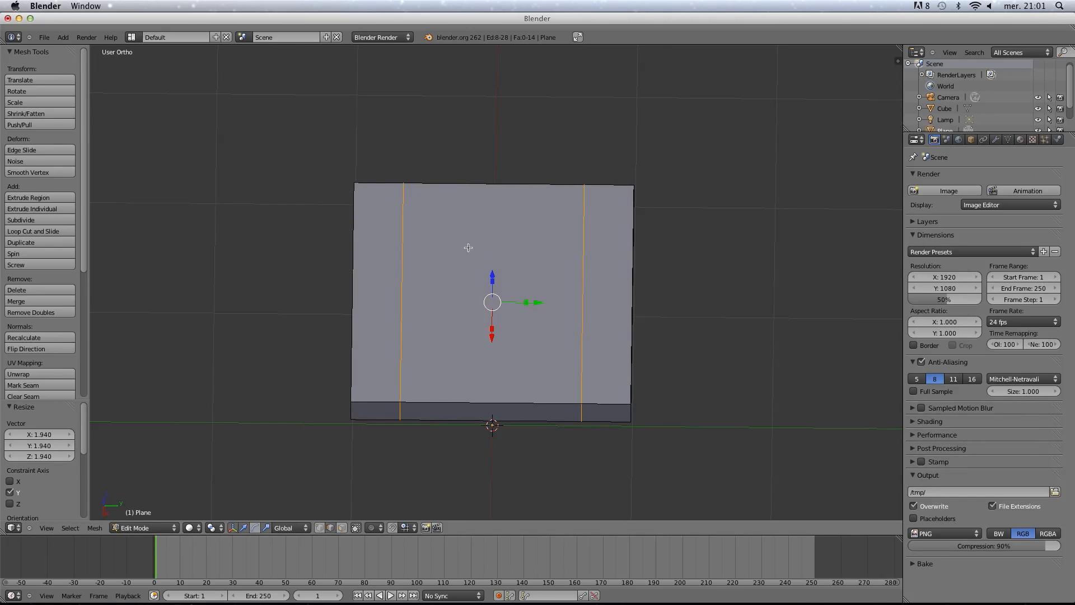
scroll(513, 309, "up", 2)
mouse_move(528, 310)
left_mouse_down()
mouse_move(512, 312)
mouse_move(526, 311)
left_mouse_up()
scroll(571, 334, "up", 1)
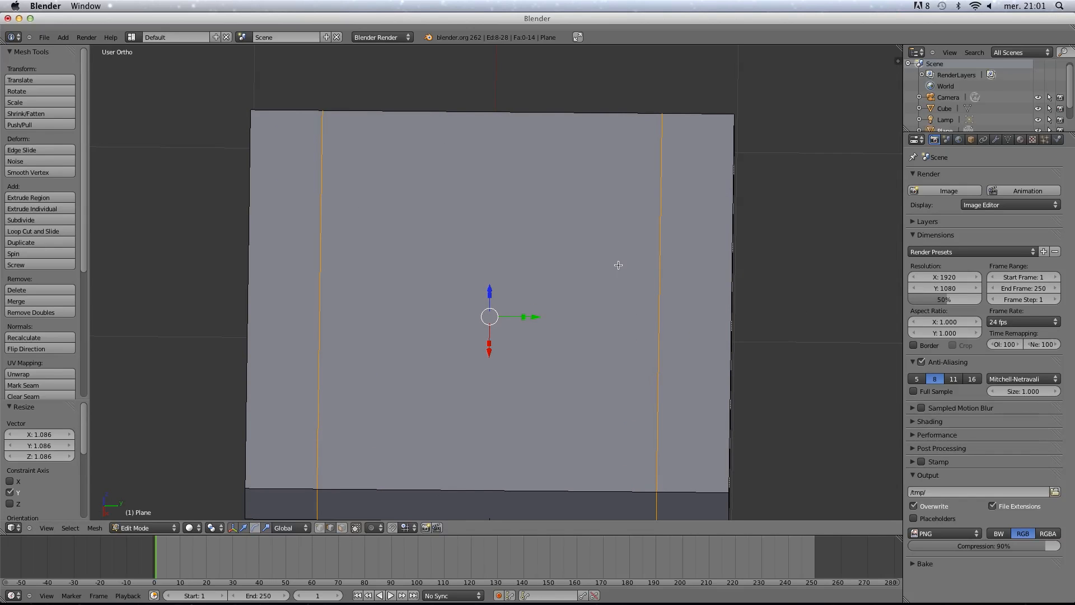
Add two loop cuts in the slab's other direction and scale them apart along X towards its edges.
key("ctrl+r")
scroll(731, 297, "up", 1)
left_click(728, 298)
right_click(728, 298)
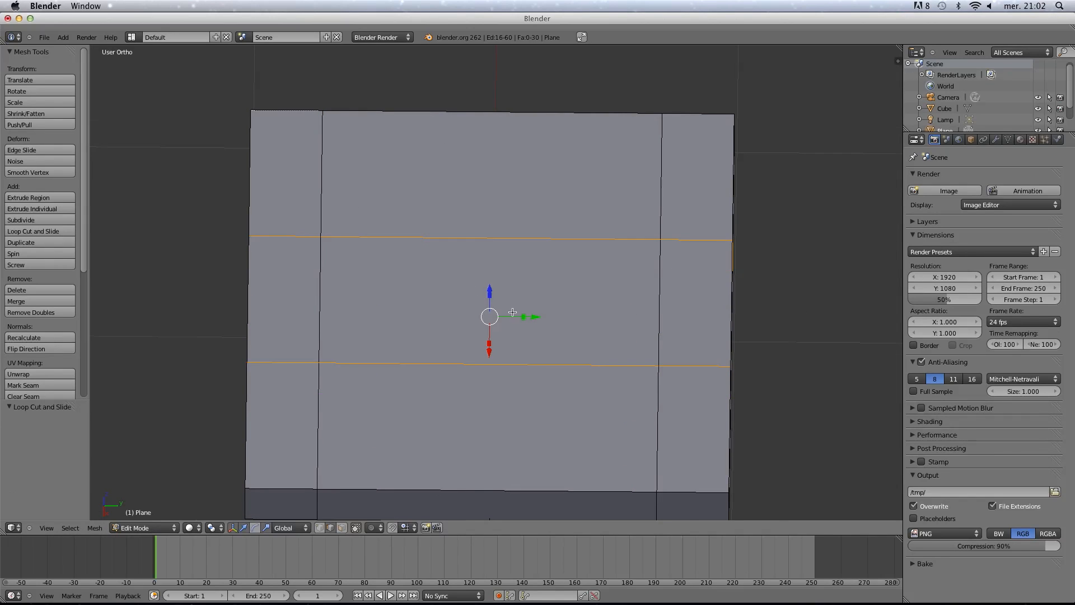
middle_click_drag(513, 312, 435, 335)
left_click_drag(422, 321, 395, 336)
scroll(526, 309, "down", 3)
middle_click_drag(530, 308, 463, 321)
key("a")
In face select mode, select the four corner faces on the slab's underside and extrude them about 1.17 units down as legs.
left_click(342, 528)
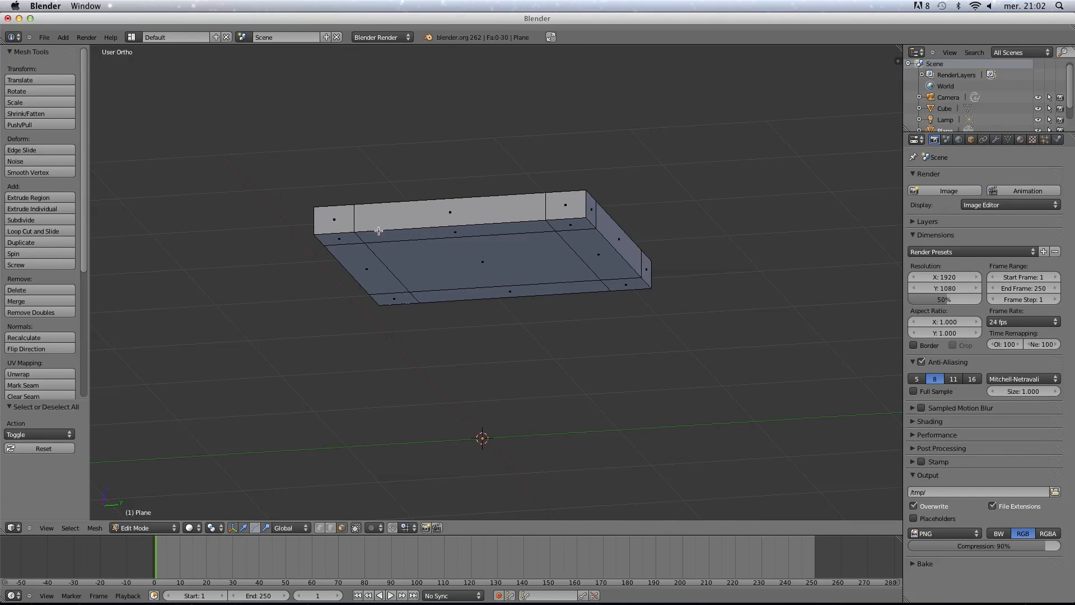
right_click(354, 237)
right_click(387, 299, "shift")
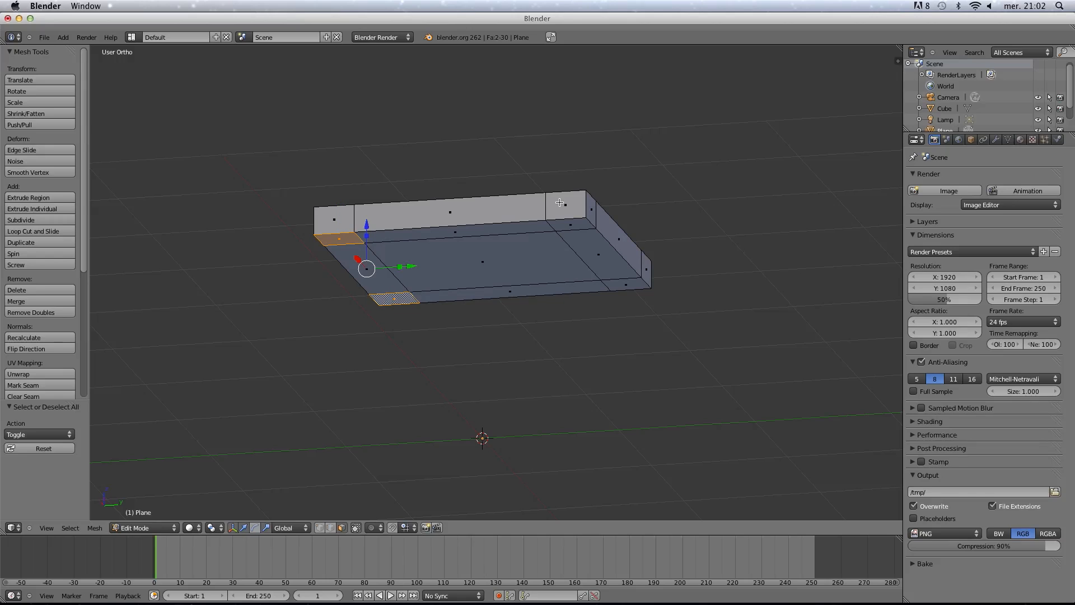
right_click(578, 224, "shift")
right_click(620, 286, "shift")
middle_click_drag(557, 276, 533, 305)
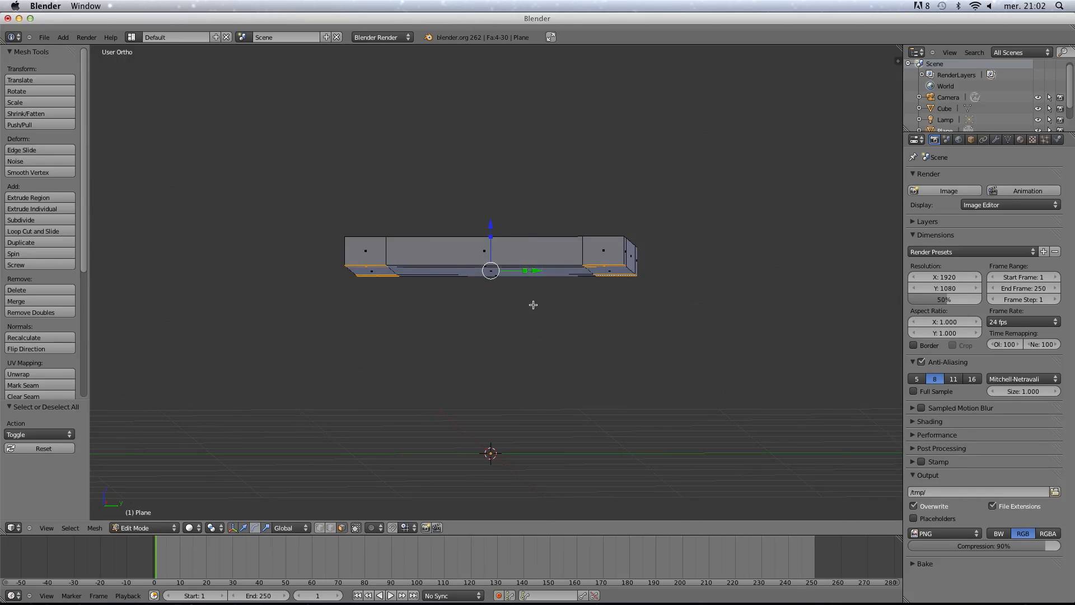
key("e")
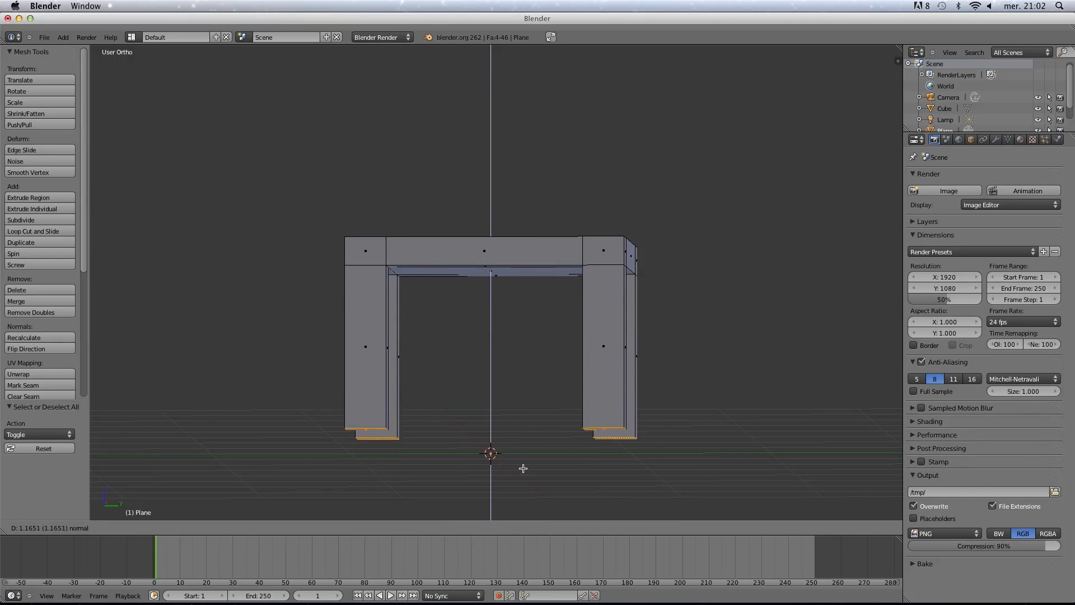
left_click(523, 468)
scroll(560, 420, "up", 2)
middle_click_drag(583, 392, 554, 425)
scroll(554, 420, "down", 1)
middle_click_drag(518, 389, 486, 436, "shift")
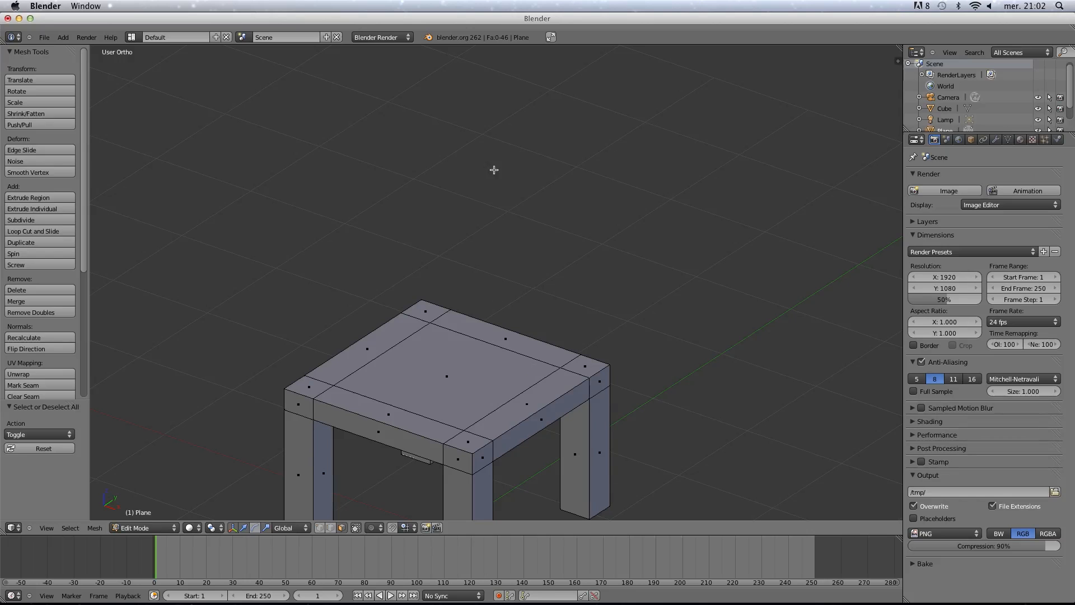
Add four evenly spaced loop cuts across the middle section of the slab, parallel to Y, and return to face select mode.
middle_click_drag(538, 281, 453, 290)
scroll(445, 372, "up", 1)
middle_click_drag(445, 371, 574, 388)
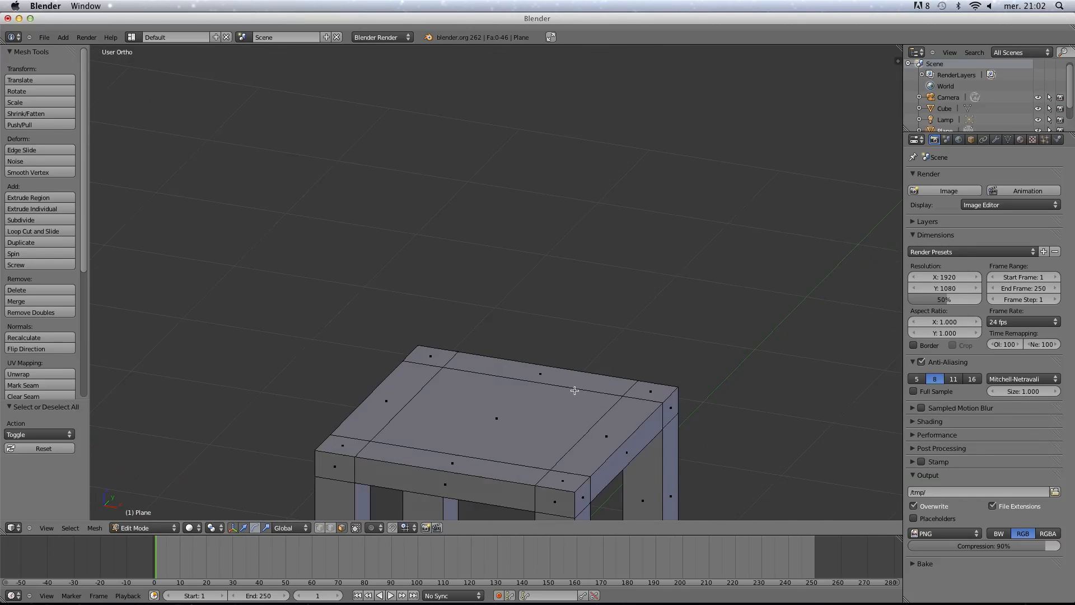
scroll(577, 376, "up", 1)
scroll(600, 387, "down", 1)
key("ctrl+r")
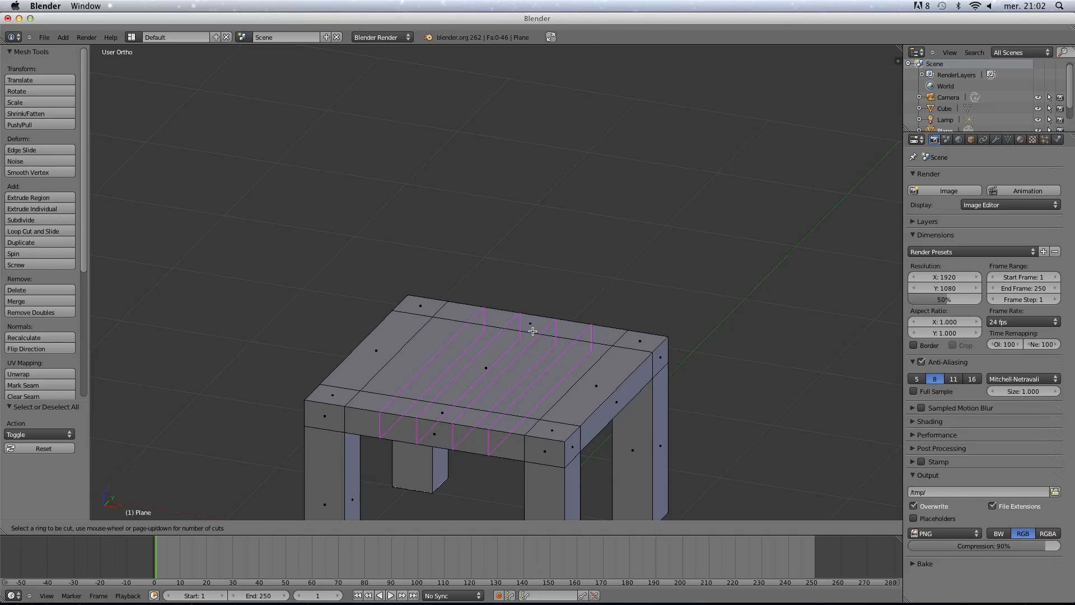
left_click(533, 331)
key("a")
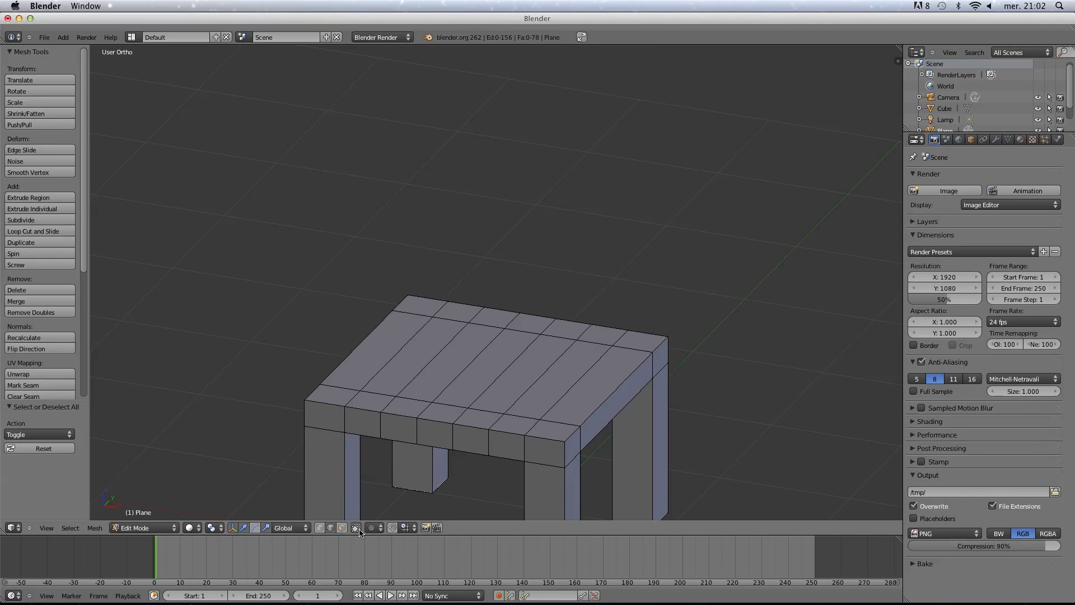
left_click(342, 528)
key("super+Tab")
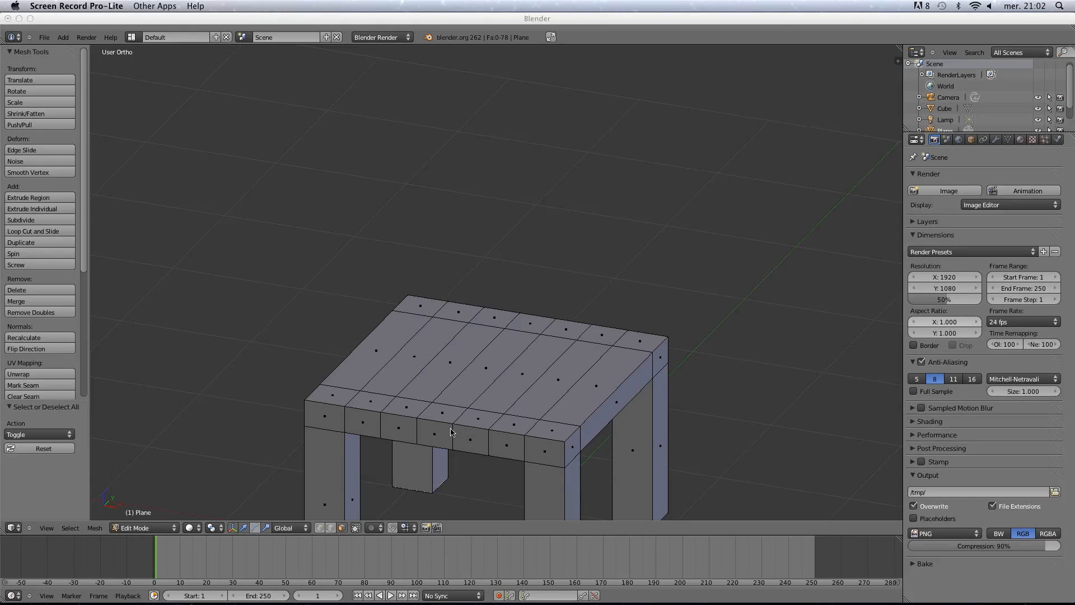
right_click(644, 339)
right_click(571, 330)
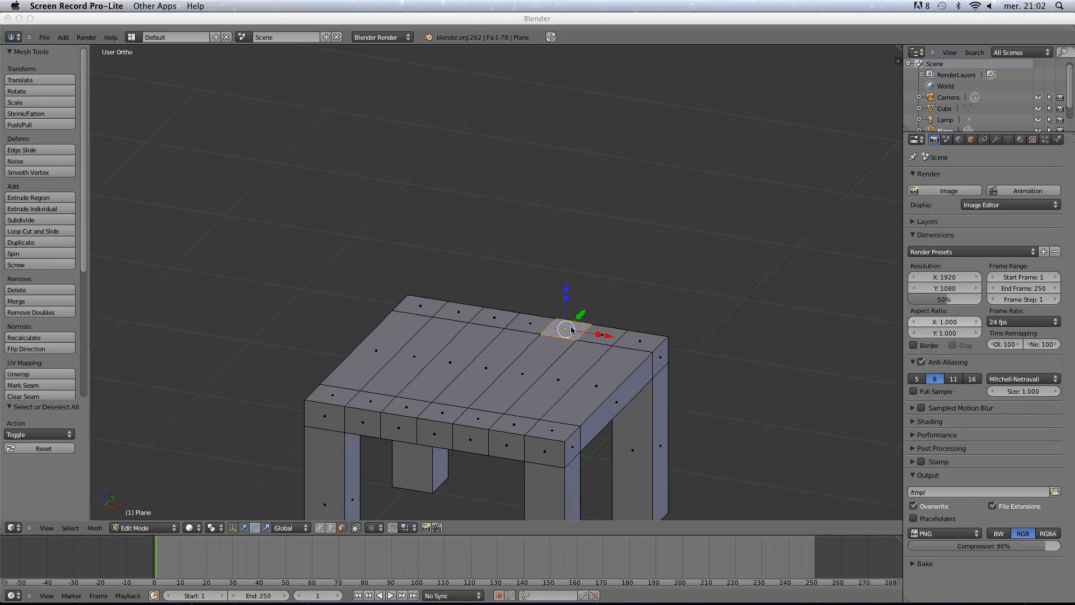
right_click(503, 317)
right_click(420, 306)
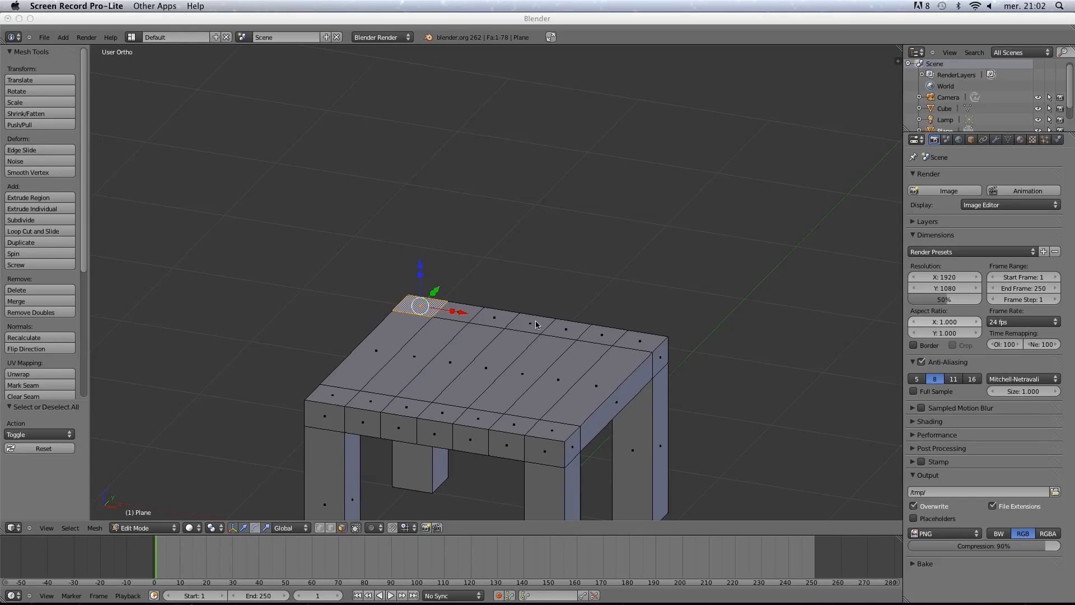
right_click(517, 323)
right_click(581, 332)
right_click(637, 344)
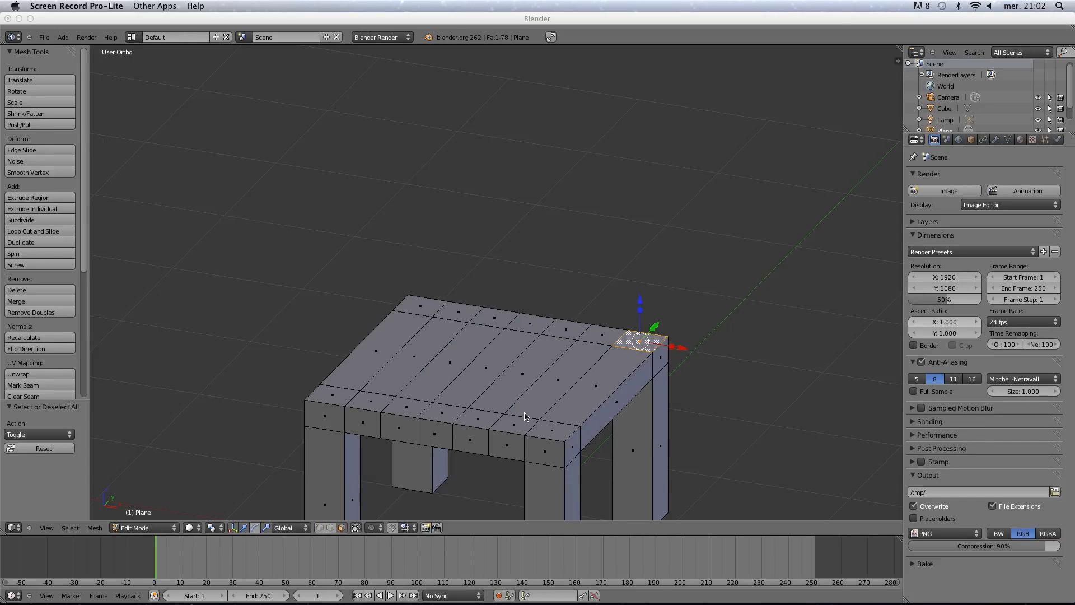
right_click(587, 415)
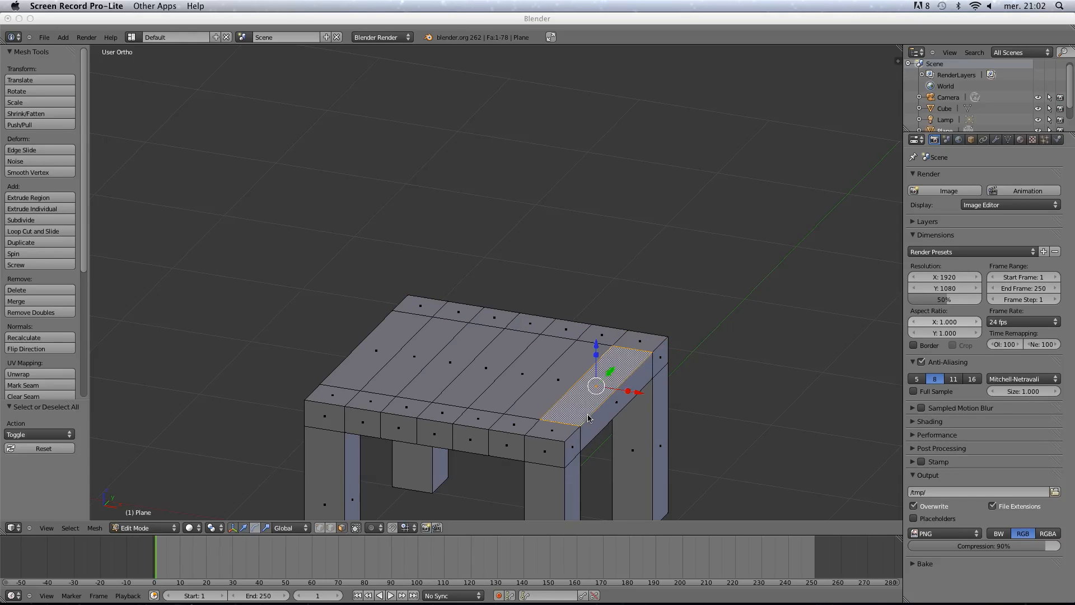
right_click(541, 380)
right_click(482, 364)
right_click(534, 325)
right_click(472, 314)
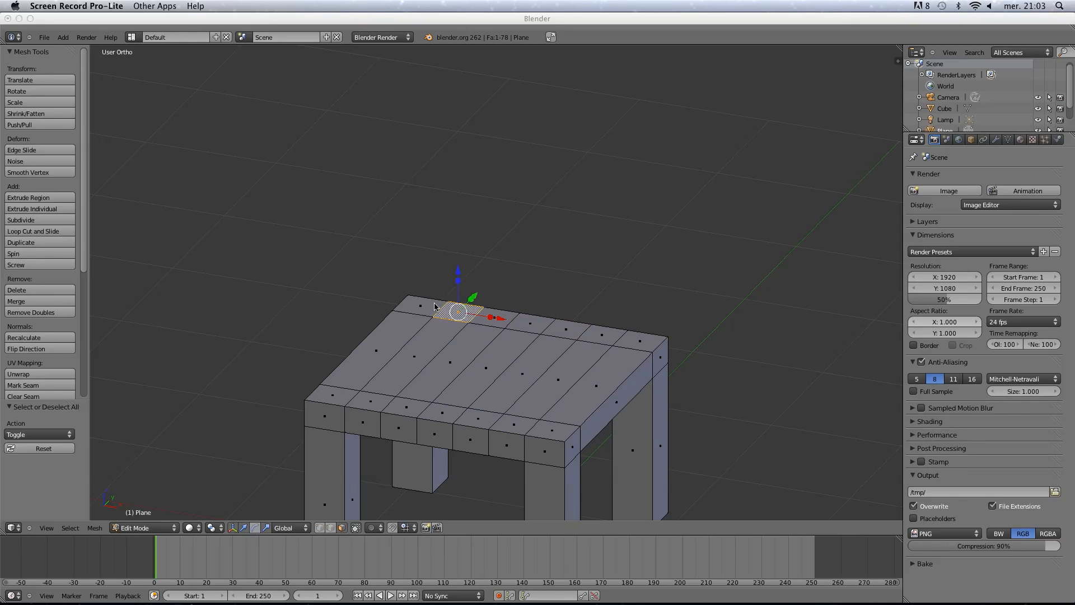
right_click(488, 318)
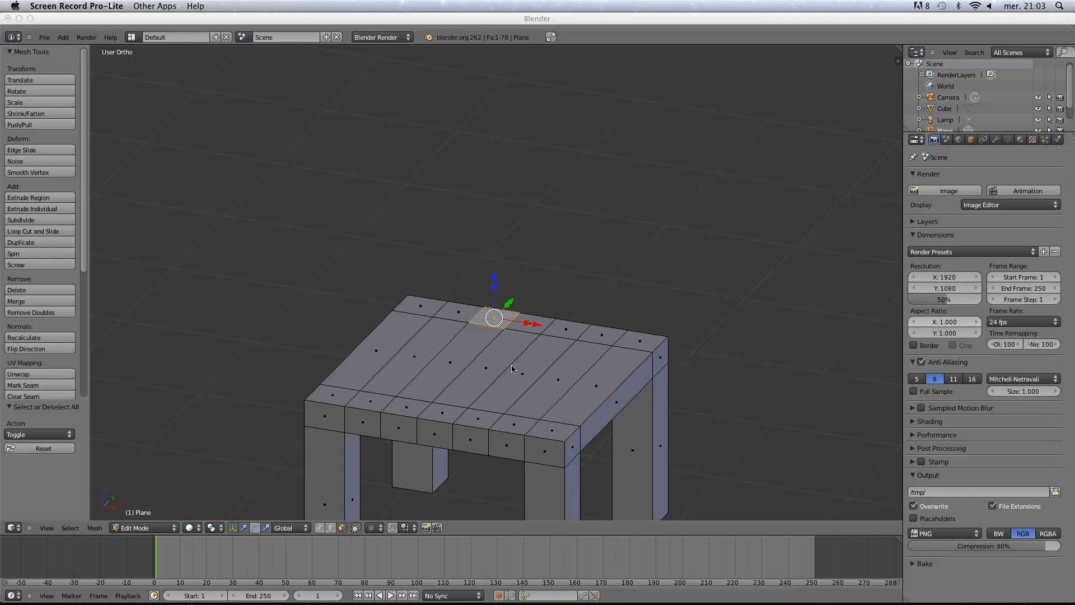
left_click(375, 224)
Select every other top face along the slab's back edge, four in all, and extrude them 1.917 units up as backrest posts.
right_click(422, 305)
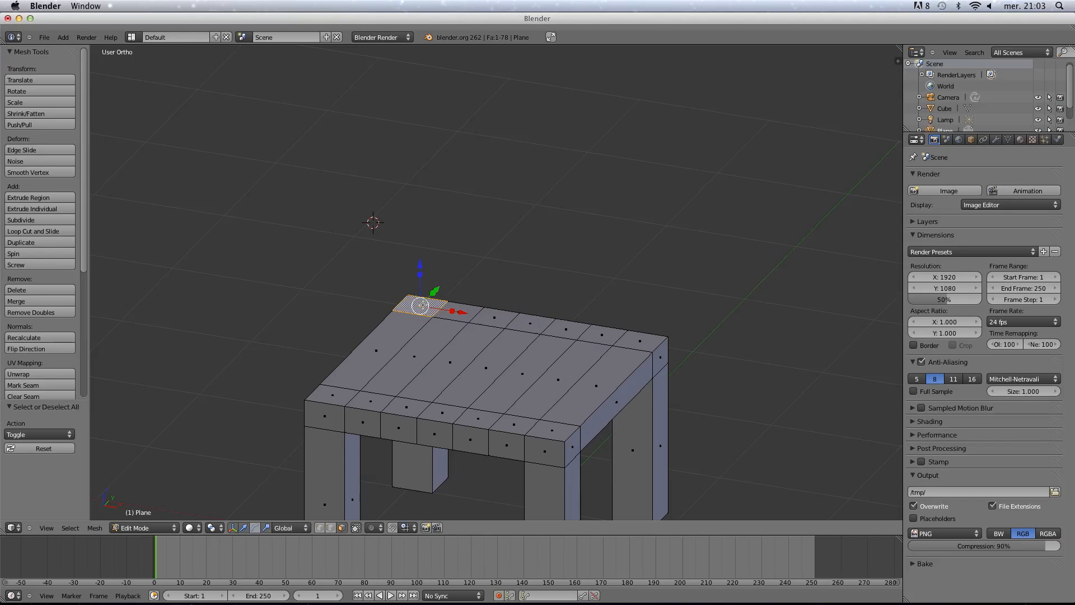
right_click(488, 317, "shift")
right_click(566, 329, "shift")
right_click(641, 340, "shift")
middle_click_drag(586, 369, 488, 395)
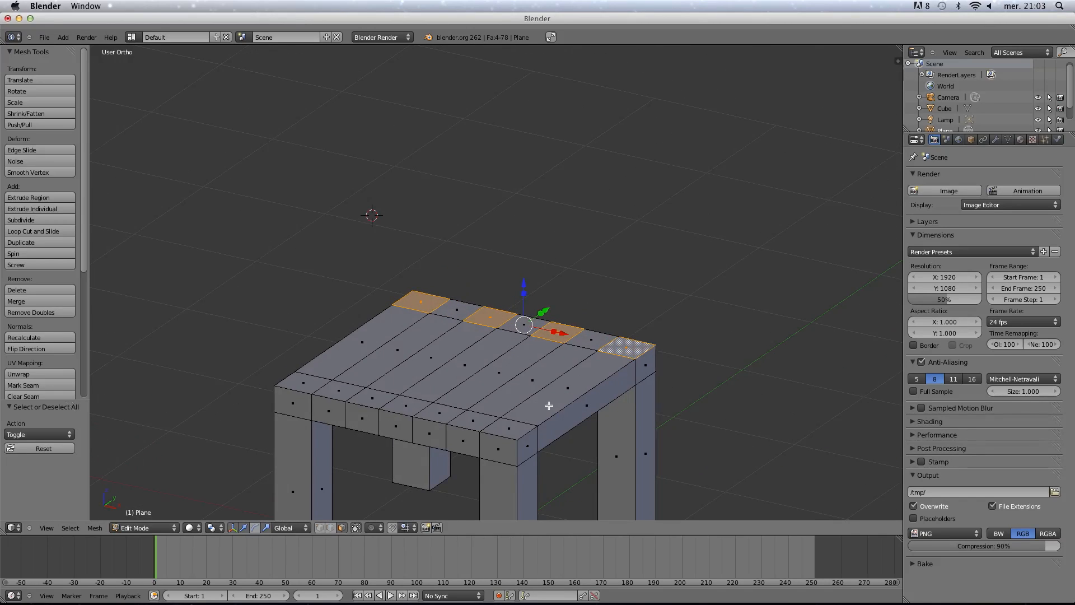
key("e")
left_click(550, 203)
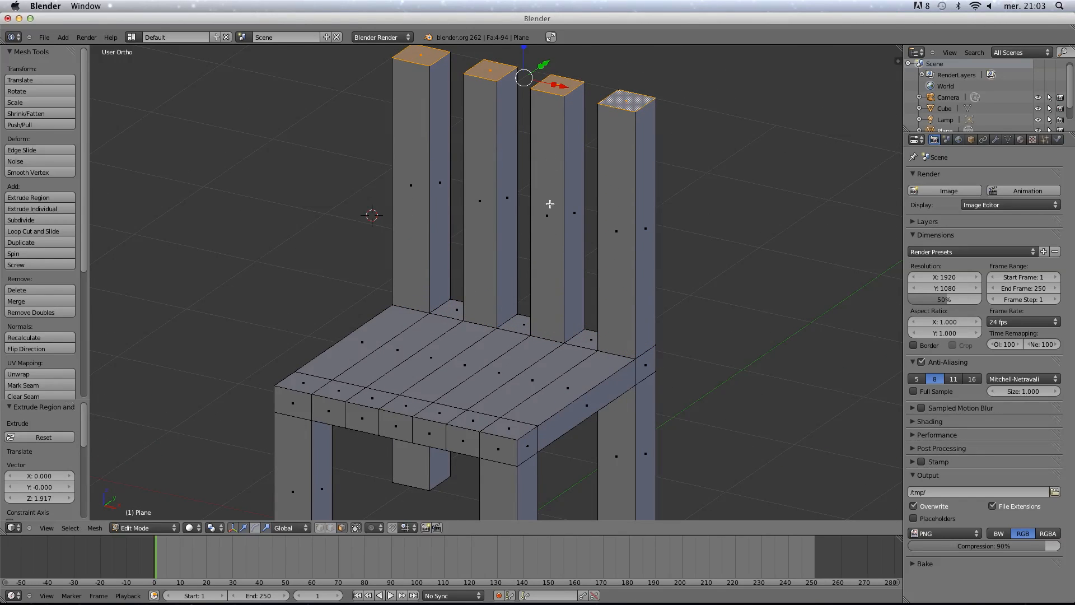
scroll(552, 298, "down", 3)
key("e")
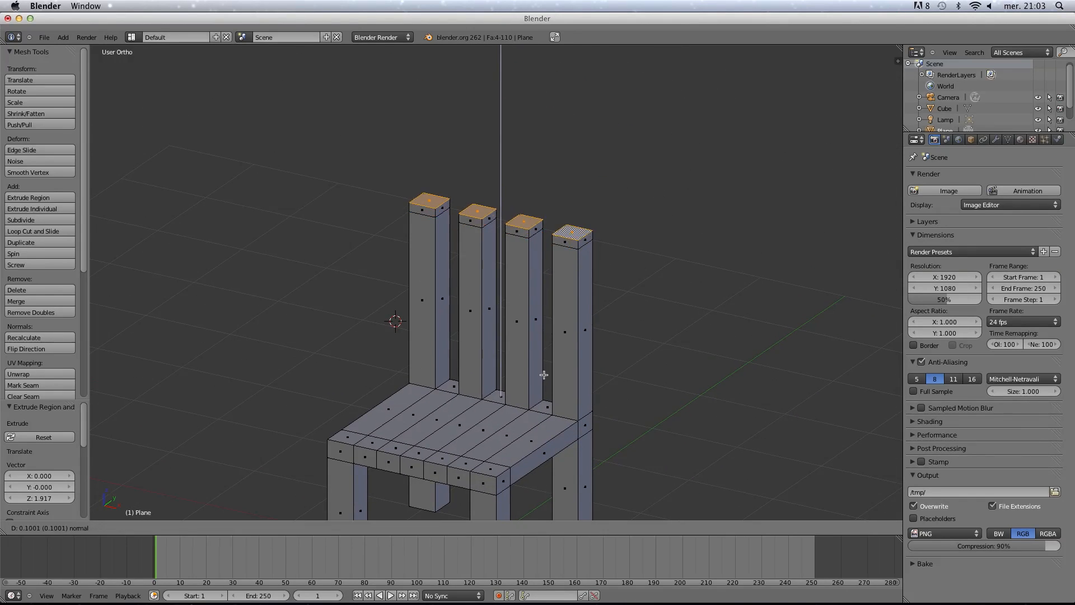
left_click(544, 364)
key("ctrl+z")
Adjust the height of the four backrest posts by moving their top faces along Z, finishing with a move of -0.952.
scroll(386, 343, "up", 3)
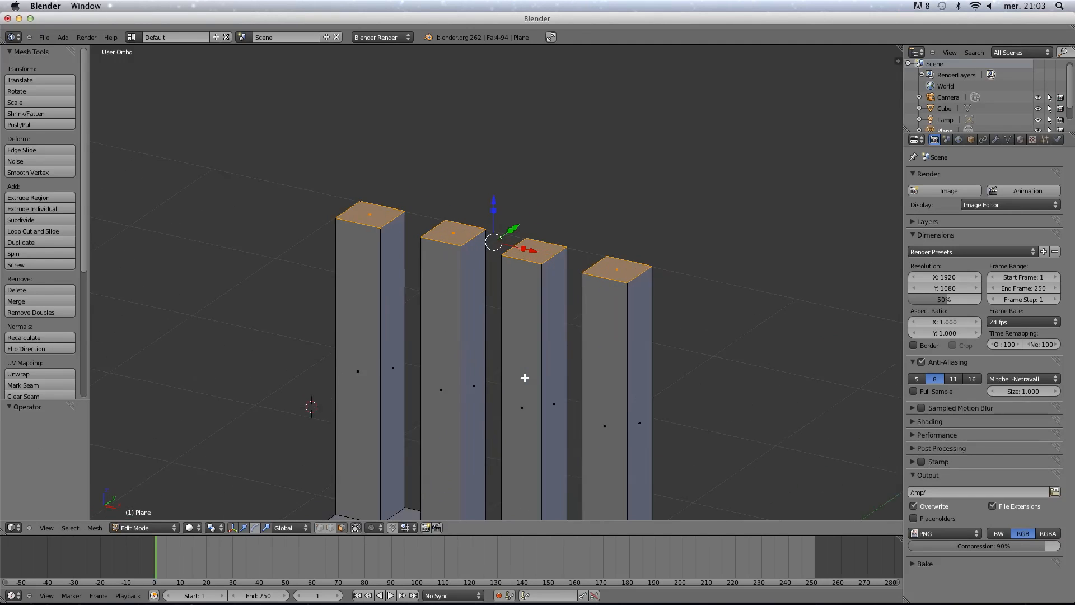
middle_click_drag(312, 408, 608, 401)
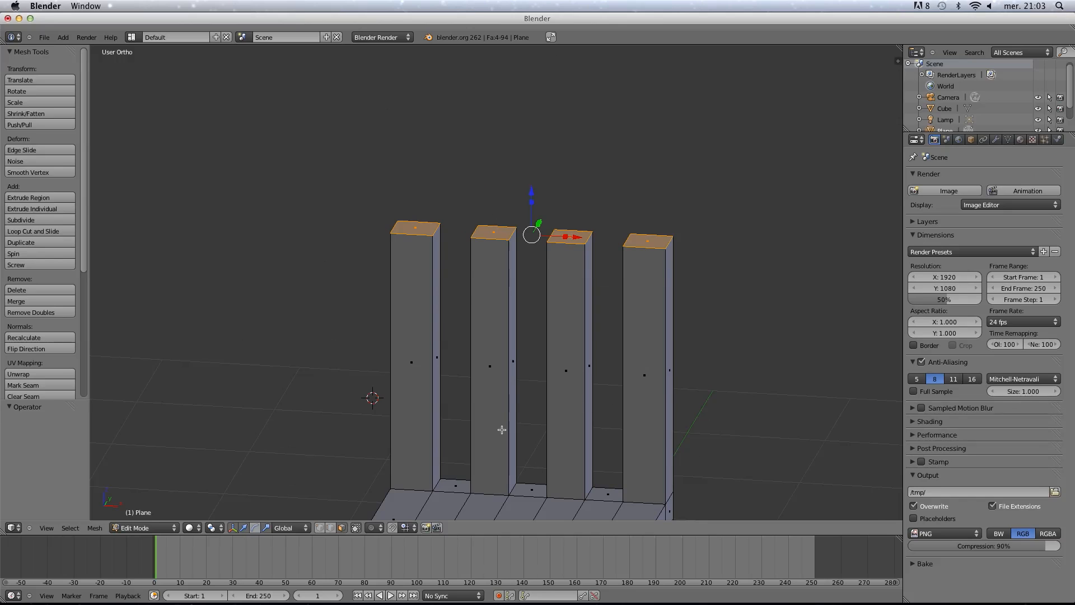
middle_click_drag(531, 354, 501, 405, "shift")
left_click_drag(503, 241, 525, 210)
scroll(511, 344, "down", 5)
middle_click_drag(508, 367, 459, 359)
mouse_move(480, 212)
left_mouse_down()
mouse_move(475, 293)
mouse_move(487, 165)
mouse_move(484, 223)
left_mouse_up()
middle_click_drag(532, 298, 594, 260, "shift")
scroll(595, 261, "down", 1)
middle_click_drag(629, 302, 578, 298)
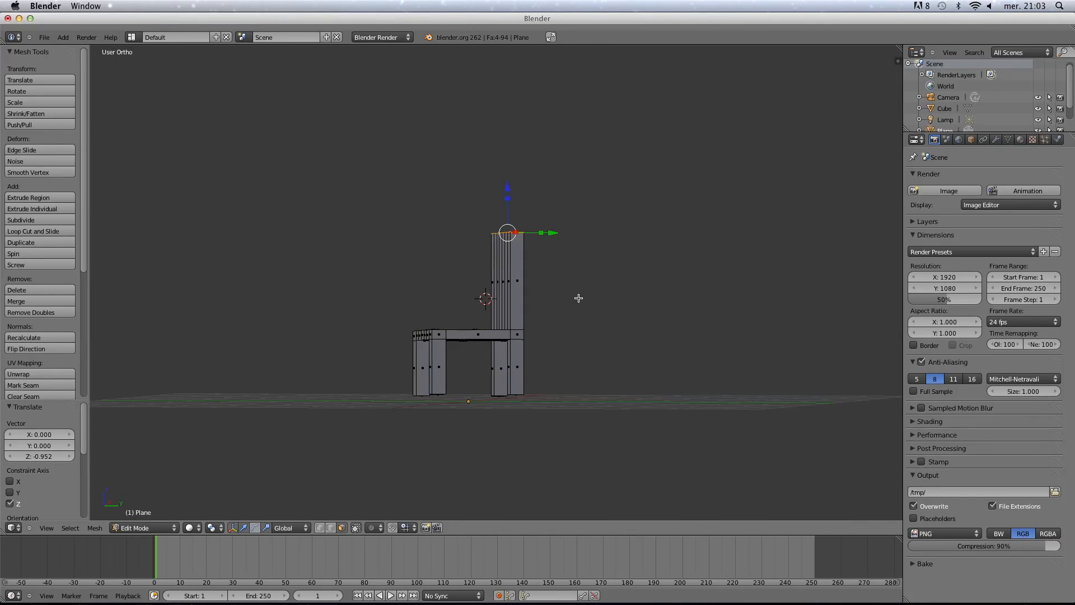
In wireframe shading, select the whole seat slab with circle select and raise it slightly along Z, then restore solid shading.
key("a")
key("z")
key("c")
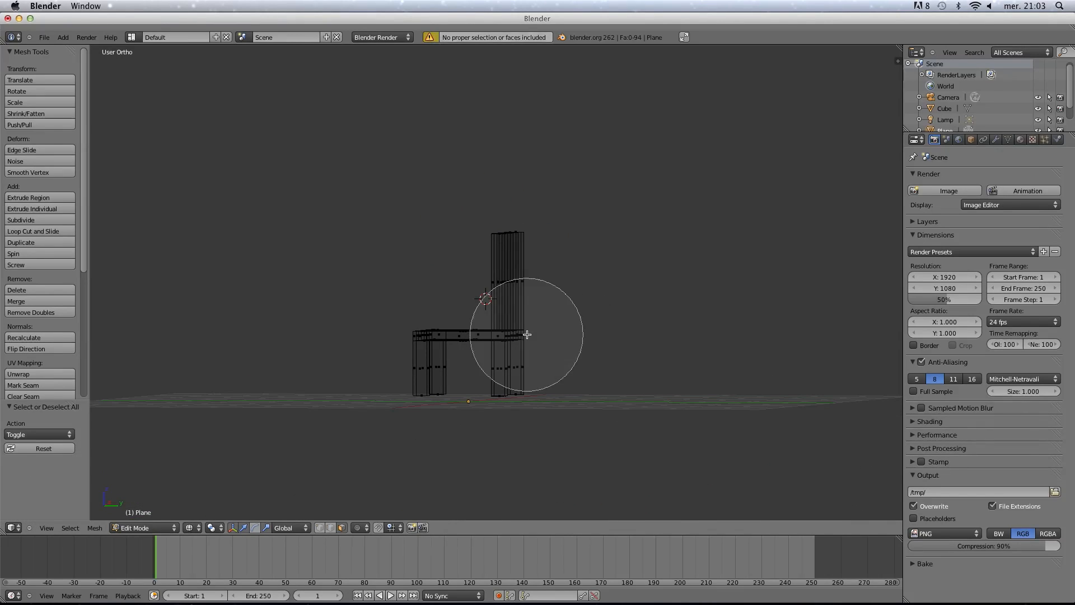
scroll(523, 336, "up", 5)
left_click_drag(523, 335, 396, 331)
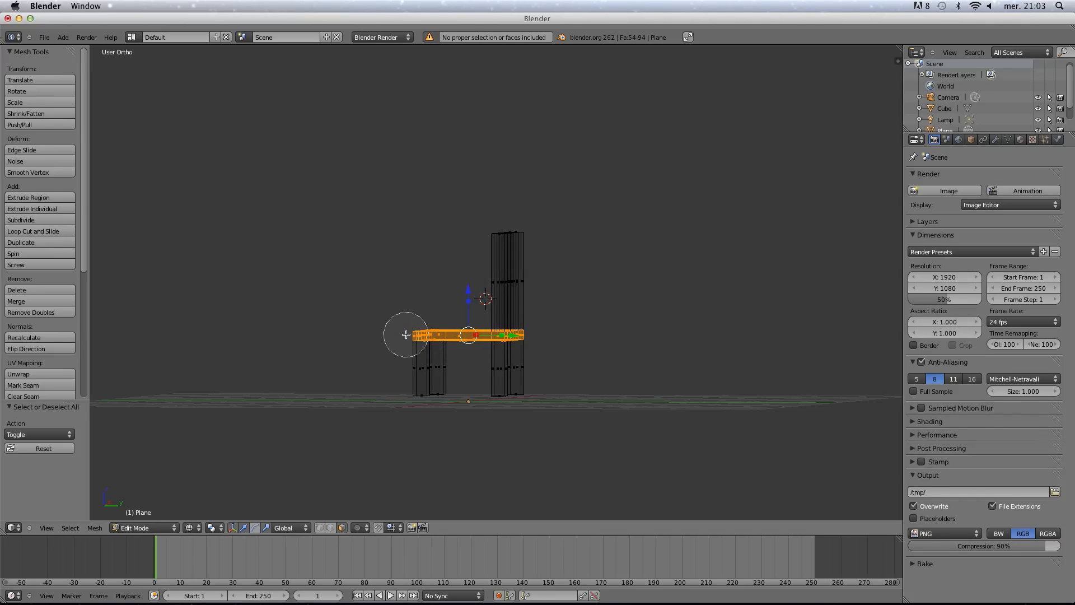
right_click(401, 295)
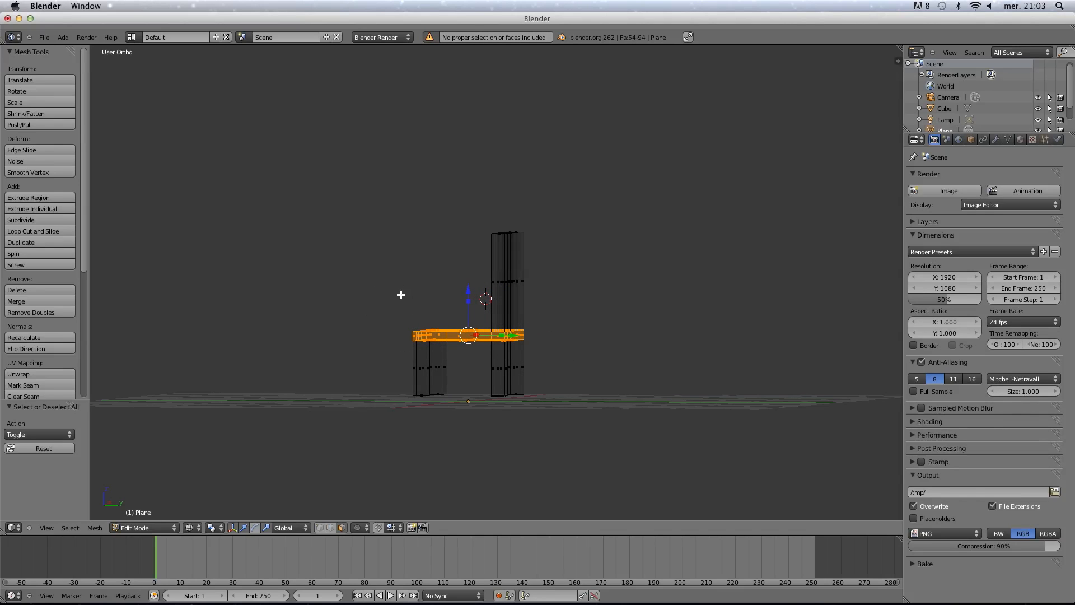
key("g")
key("z")
left_click(467, 280)
key("a")
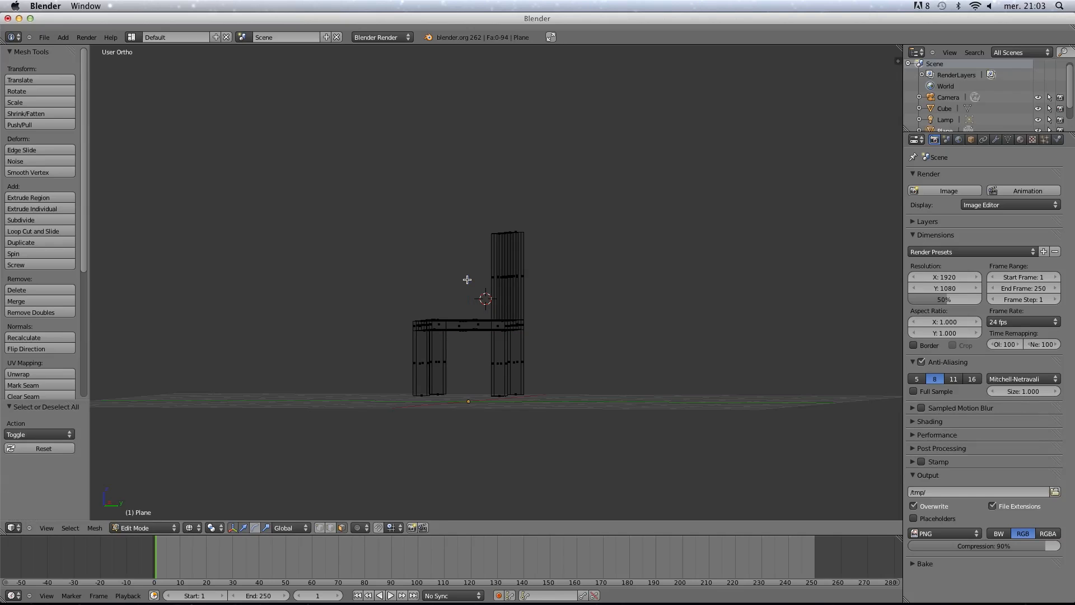
key("z")
In edge select mode, fill the gap between the tops of the first two backrest posts with a face from their facing edges.
middle_click_drag(485, 276, 519, 357)
scroll(615, 302, "up", 3)
scroll(535, 345, "up", 2)
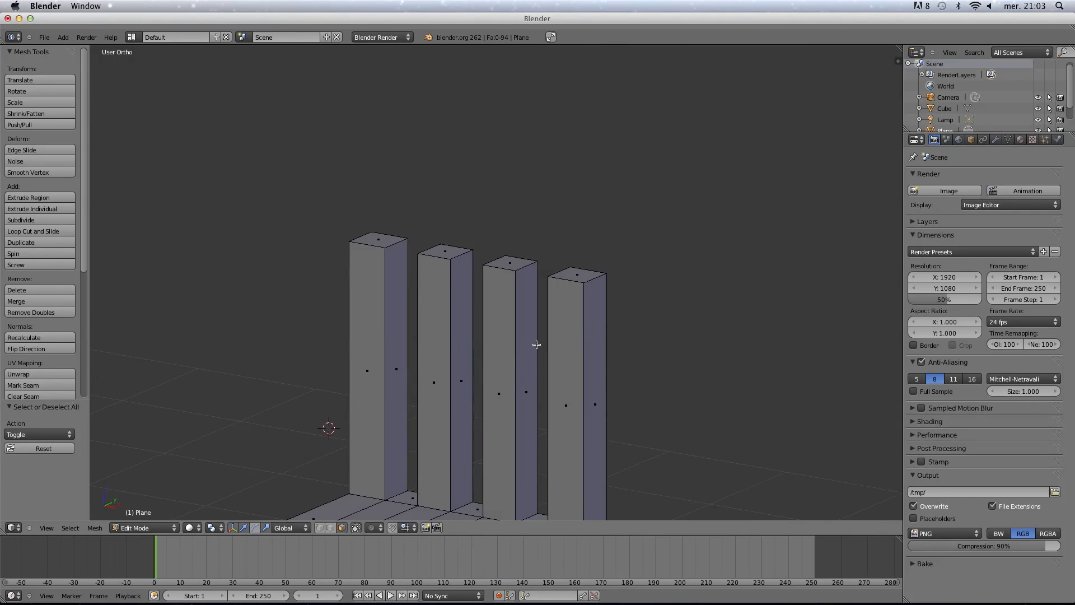
left_click(331, 528)
middle_click_drag(404, 347, 501, 442, "shift")
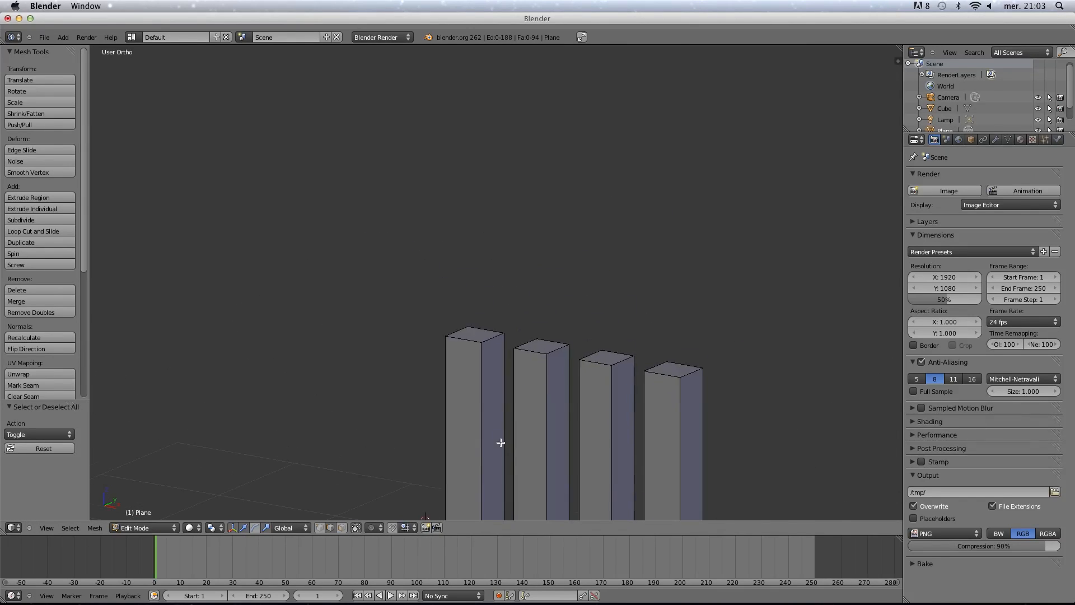
scroll(503, 442, "up", 3)
middle_click_drag(549, 395, 530, 331, "shift")
right_click(529, 332)
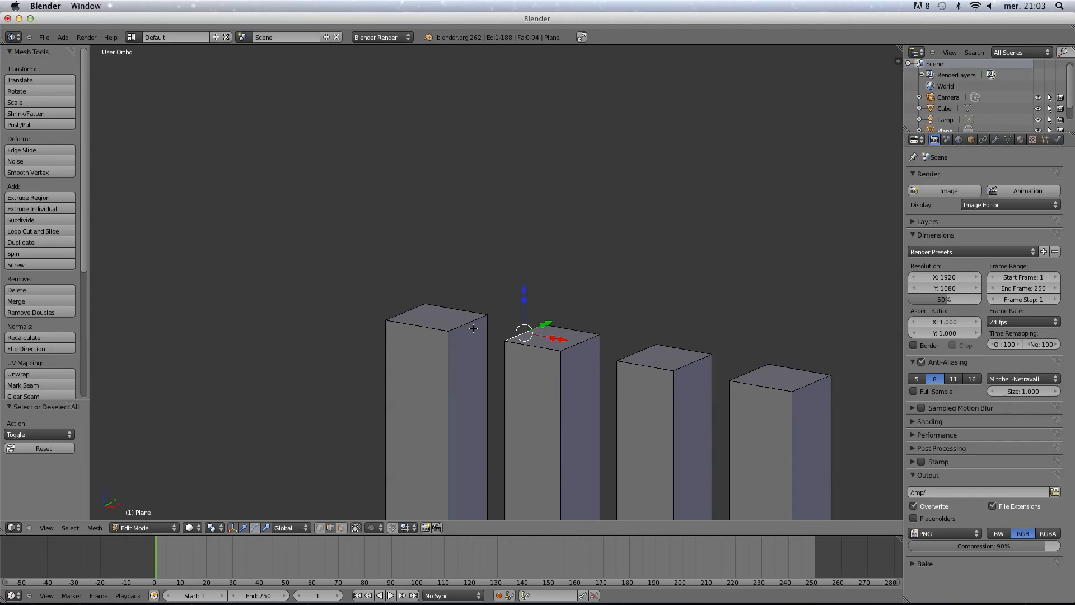
right_click(489, 331, "shift")
key("f")
Fill the other two gaps between the post tops with faces from their facing edges and clear the selection.
right_click(636, 353)
right_click(580, 347, "shift")
key("f")
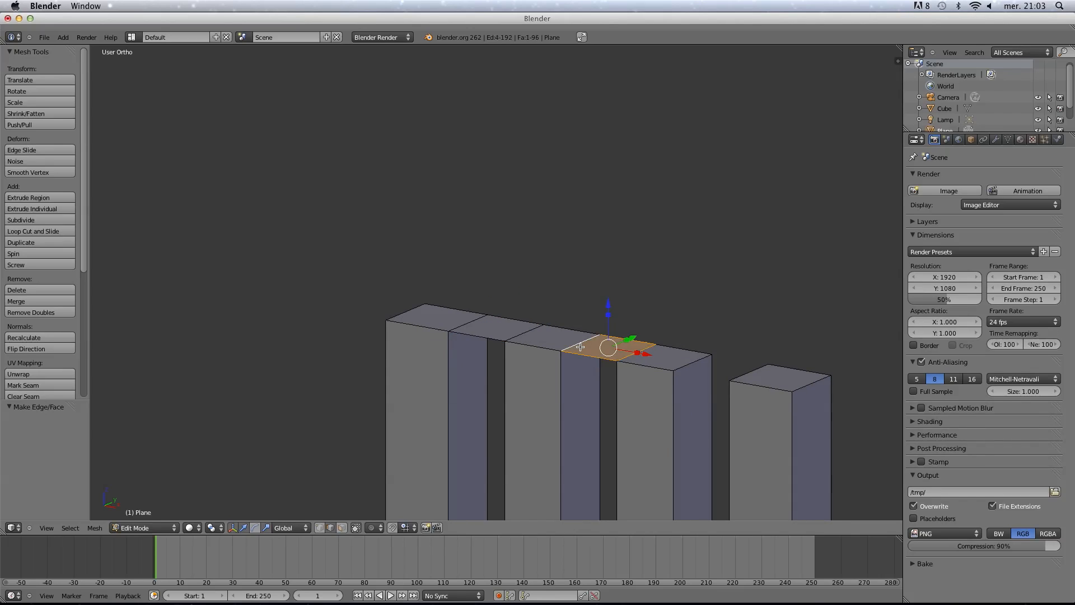
right_click(753, 373)
right_click(686, 365, "shift")
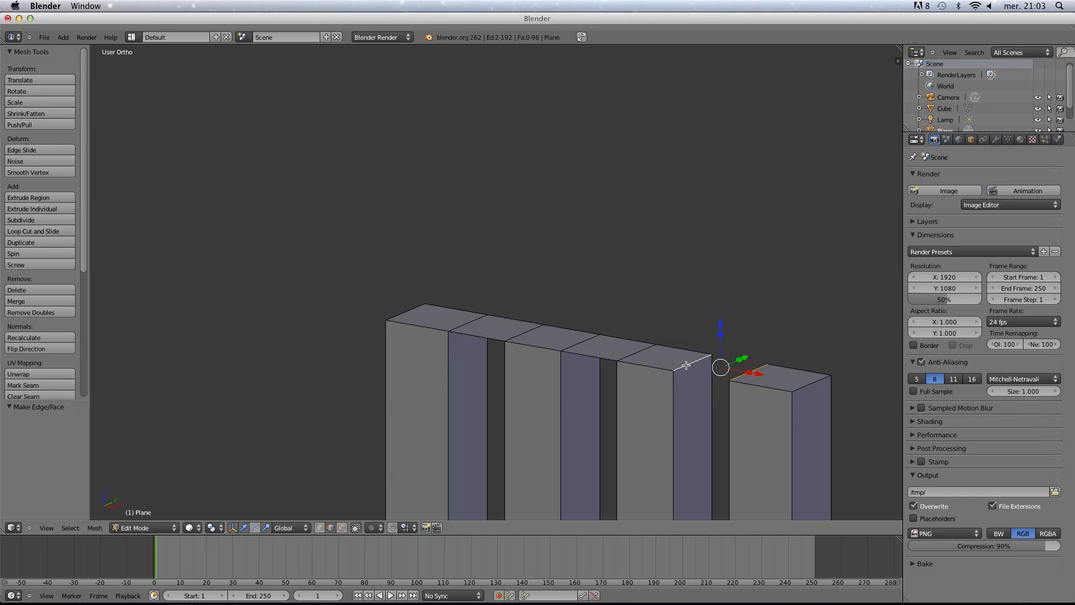
key("f")
key("a")
In face select mode, select all seven faces along the top of the backrest and extrude them slightly upward as a top rail.
left_click(342, 528)
right_click(437, 317)
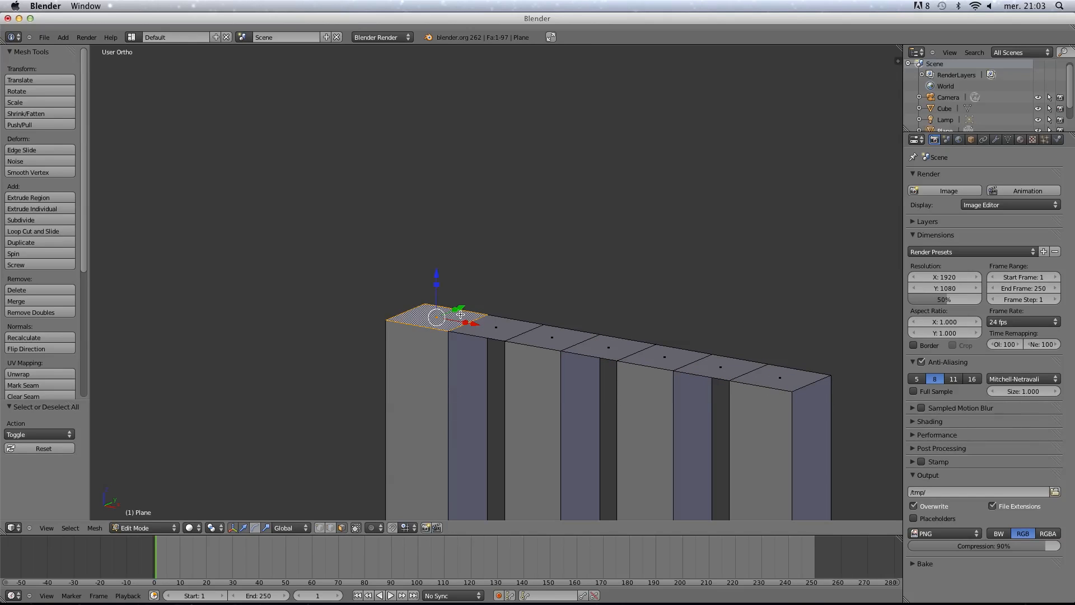
right_click(496, 328, "shift")
right_click(551, 338, "shift")
right_click(670, 359, "shift")
right_click(717, 367, "shift")
right_click(603, 343, "shift")
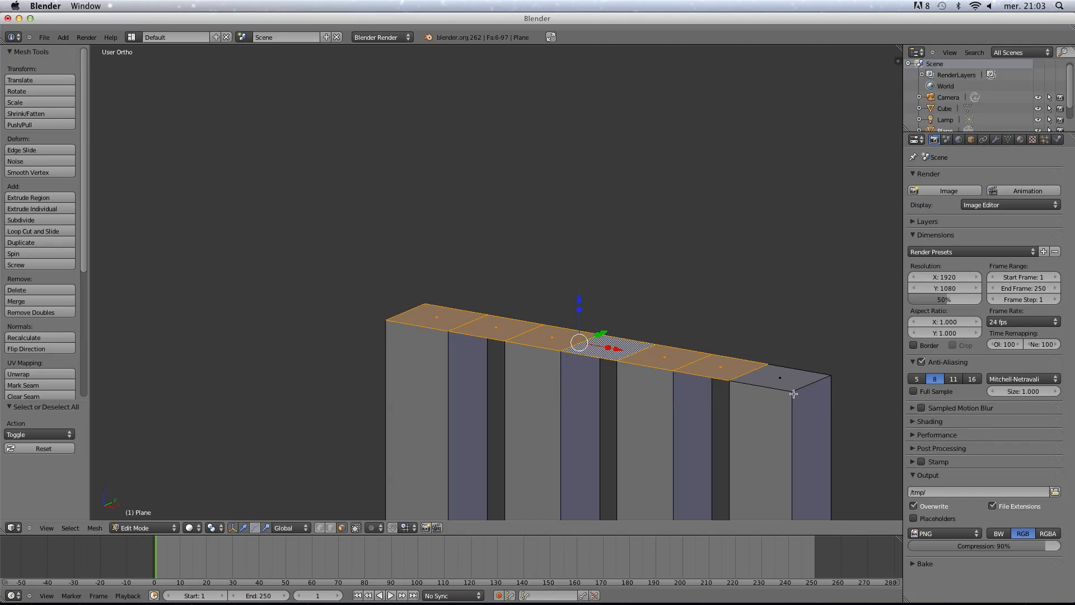
right_click(795, 393, "shift")
right_click(795, 394, "shift")
right_click(787, 379, "shift")
key("e")
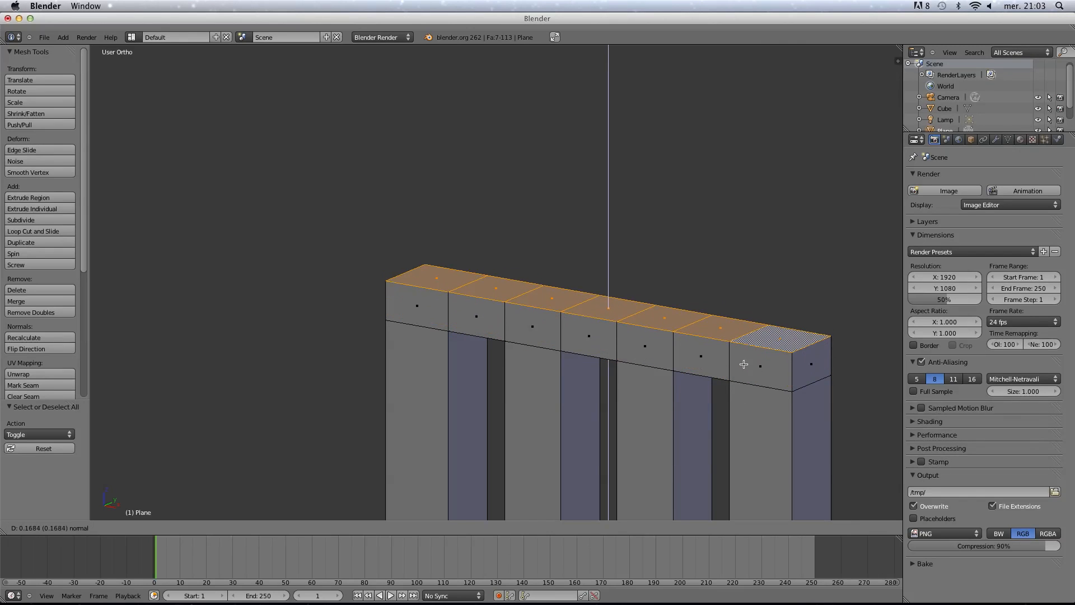
left_click(747, 355)
Select the entire chair mesh, narrow it along X to about 0.75 scale, and return to Object Mode.
key("Tab")
scroll(636, 404, "down", 8)
middle_click_drag(633, 404, 596, 334)
key("Tab")
key("Tab")
key("Tab")
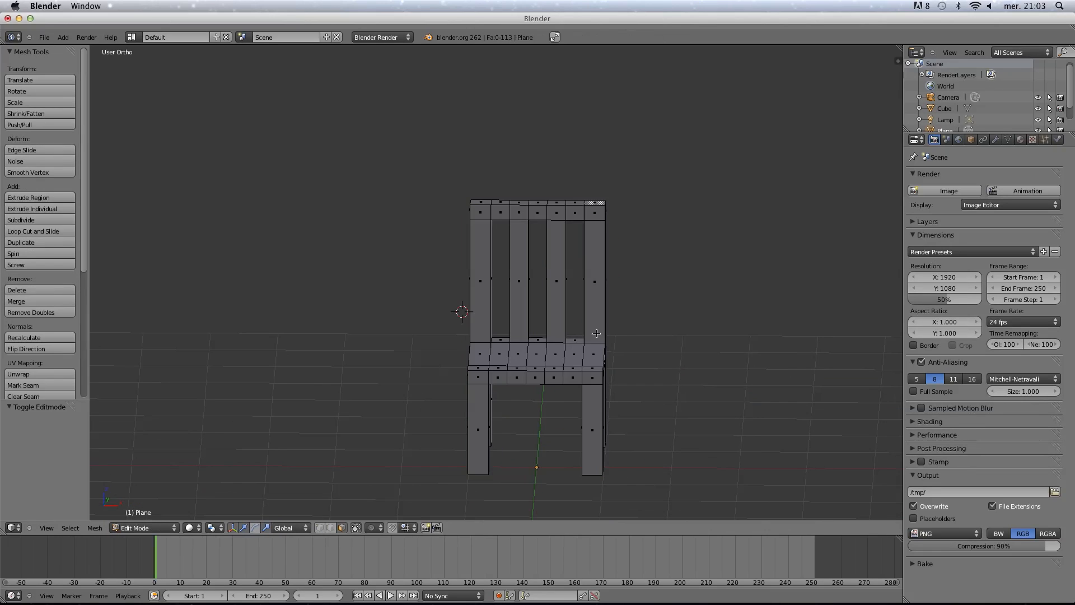
key("a")
key("s")
key("x")
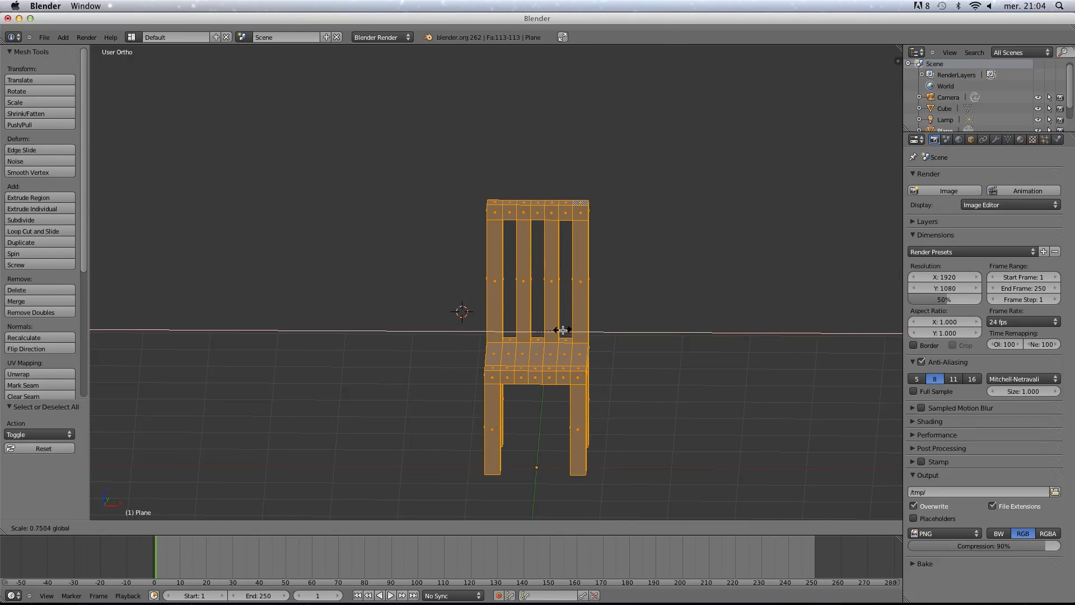
left_click(560, 331)
middle_click_drag(625, 366, 546, 405)
key("Tab")
Move the chair to the first layer and display that layer so it shows together with the table.
left_click(336, 528)
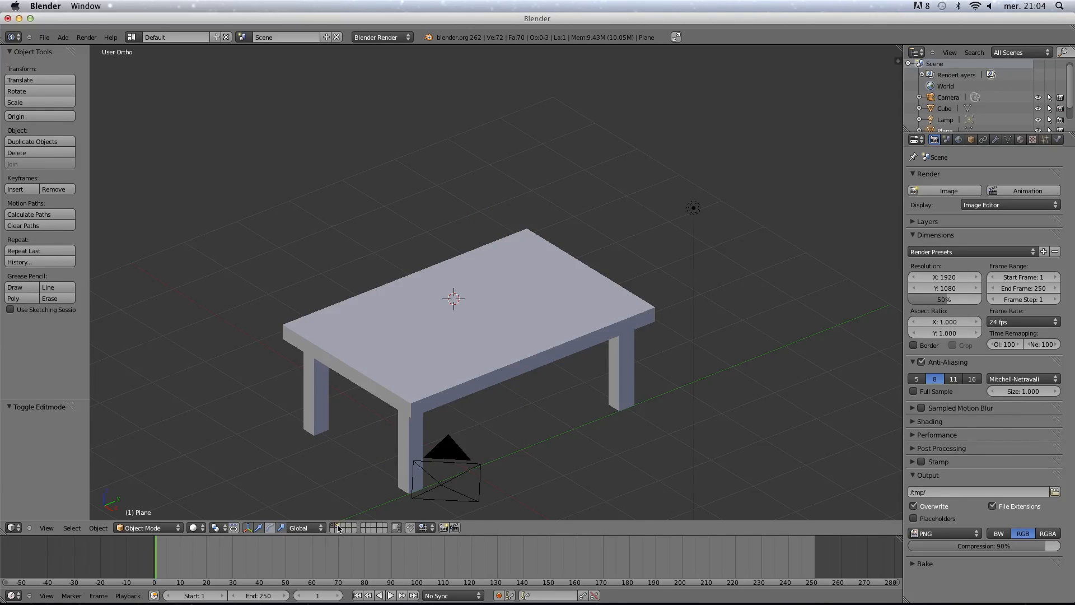
left_click(335, 526)
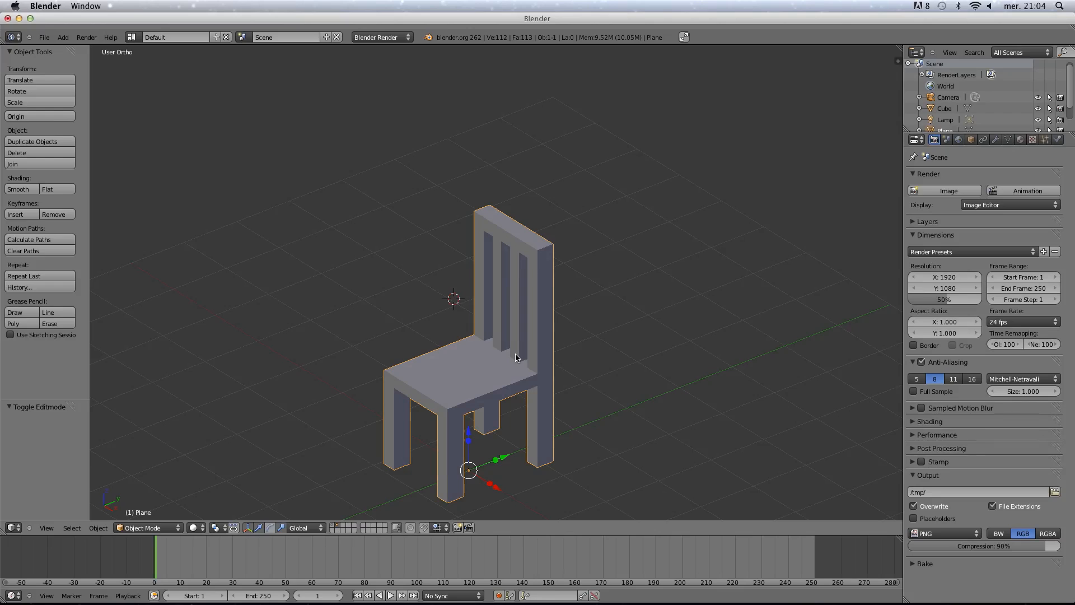
key("m")
left_click(604, 372)
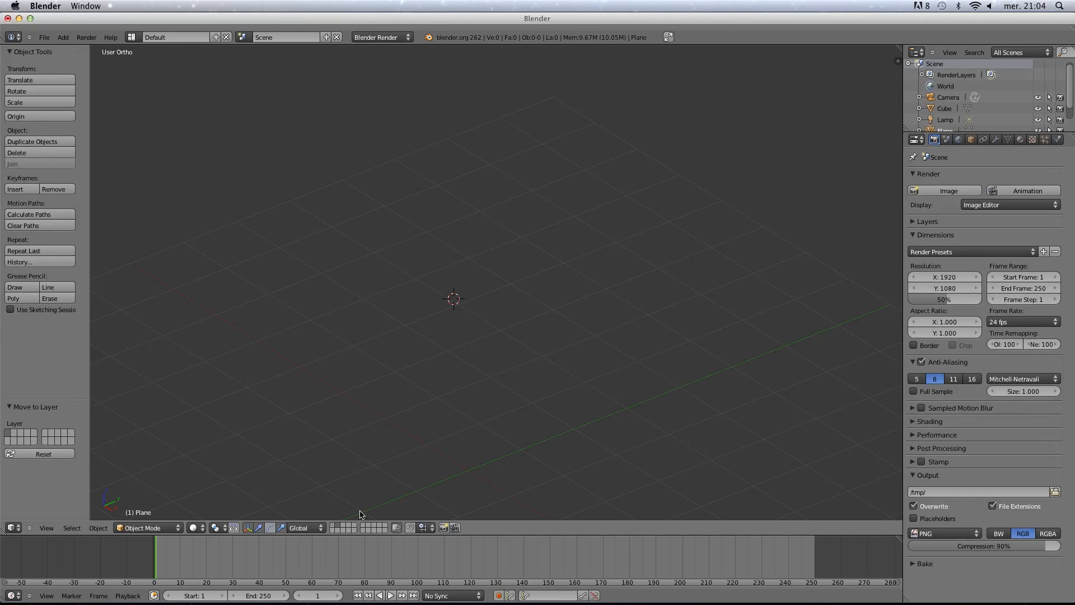
left_click(334, 527)
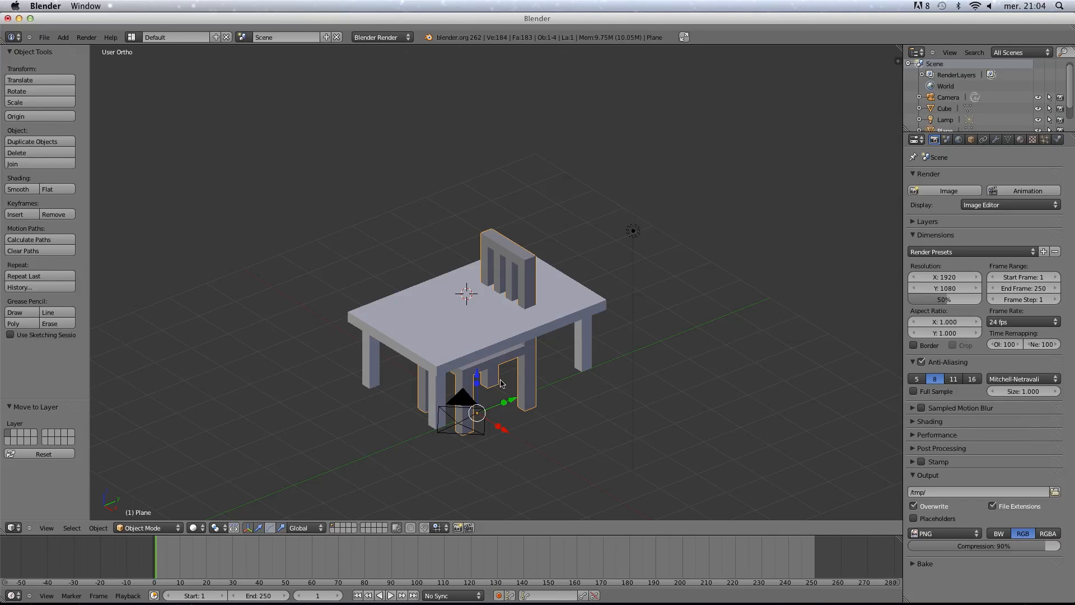
In top view, rotate the chair about -85° and move it to the table's long side at negative X, with its seat under the tabletop.
key("KP_7")
key("r")
left_click(543, 283)
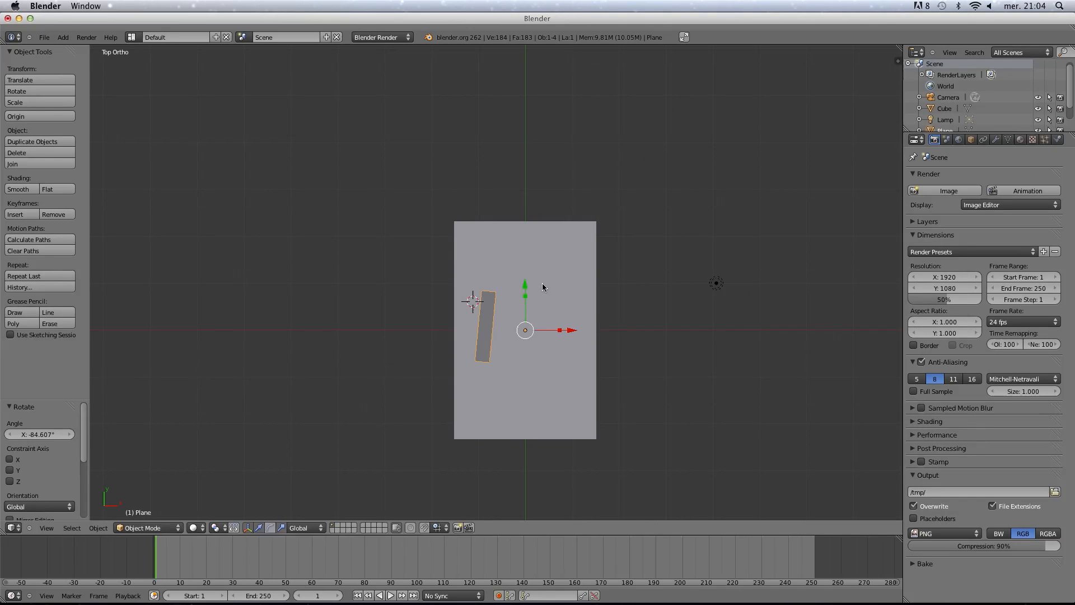
key("g")
left_click(469, 252)
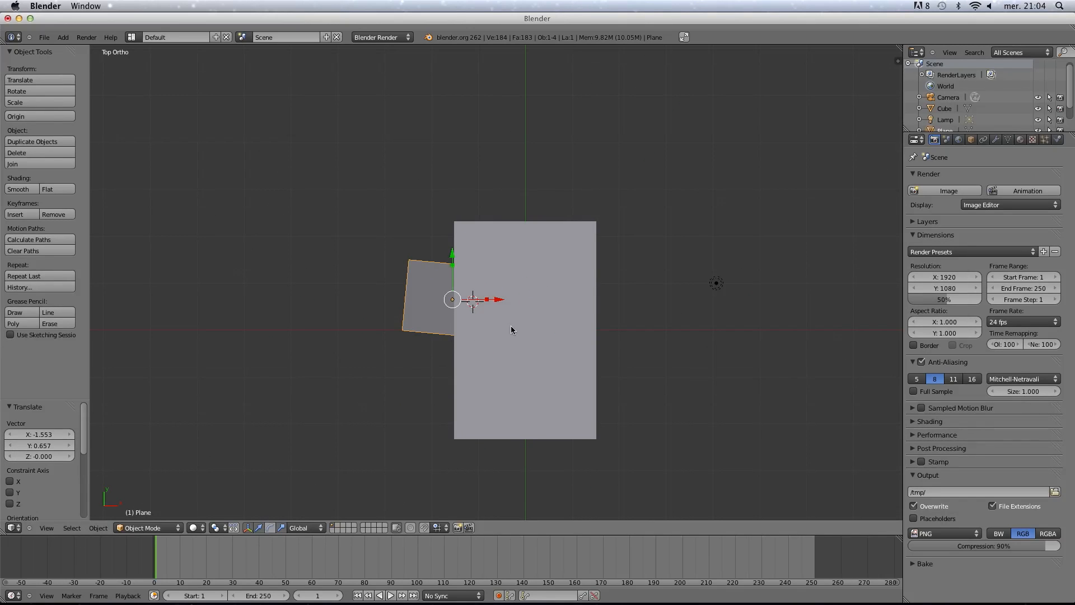
Duplicate the chair, place the copy beside it along the same table side, and rotate the copy slightly.
key("shift+d")
left_click(561, 453)
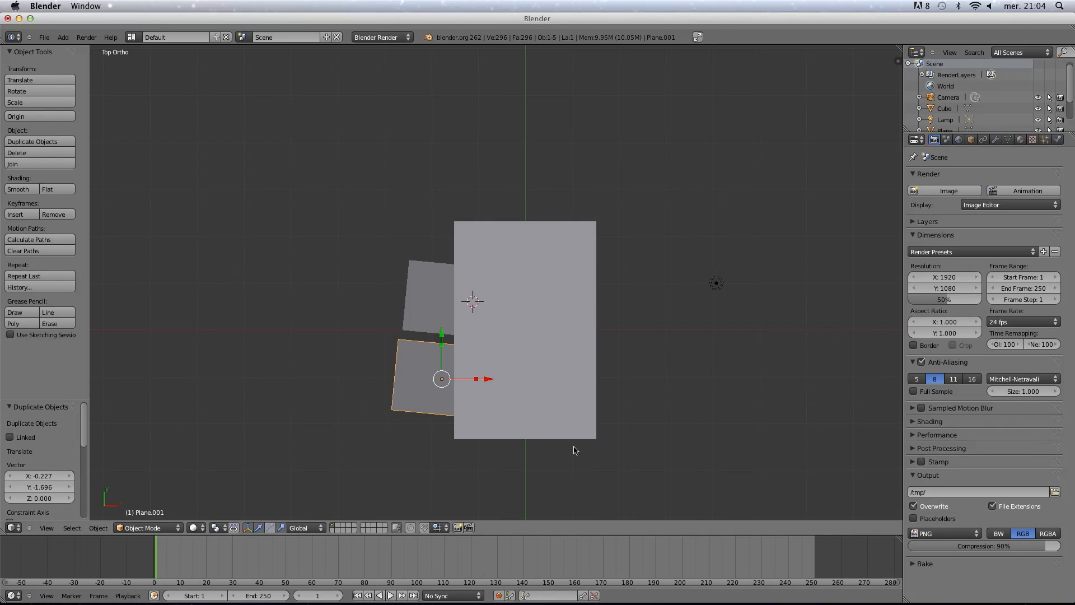
key("r")
left_click(598, 384)
Adjust the positions of the two chairs along the table side, shifting the second chair about 0.11 in X closer to the table.
right_click(423, 298)
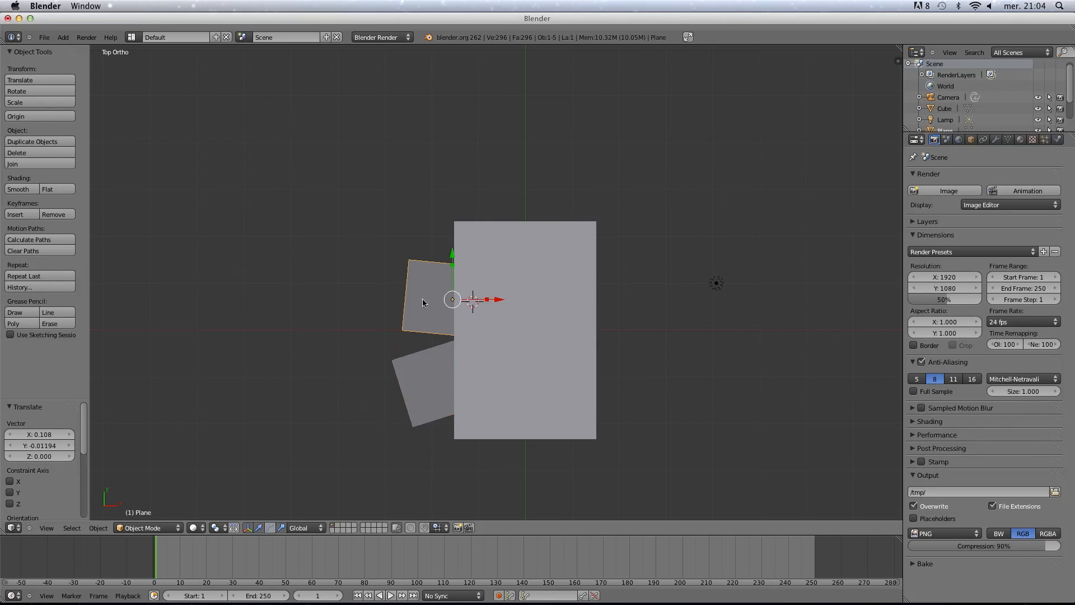
key("g")
left_click(466, 315)
right_click(442, 392)
key("g")
left_click(447, 386)
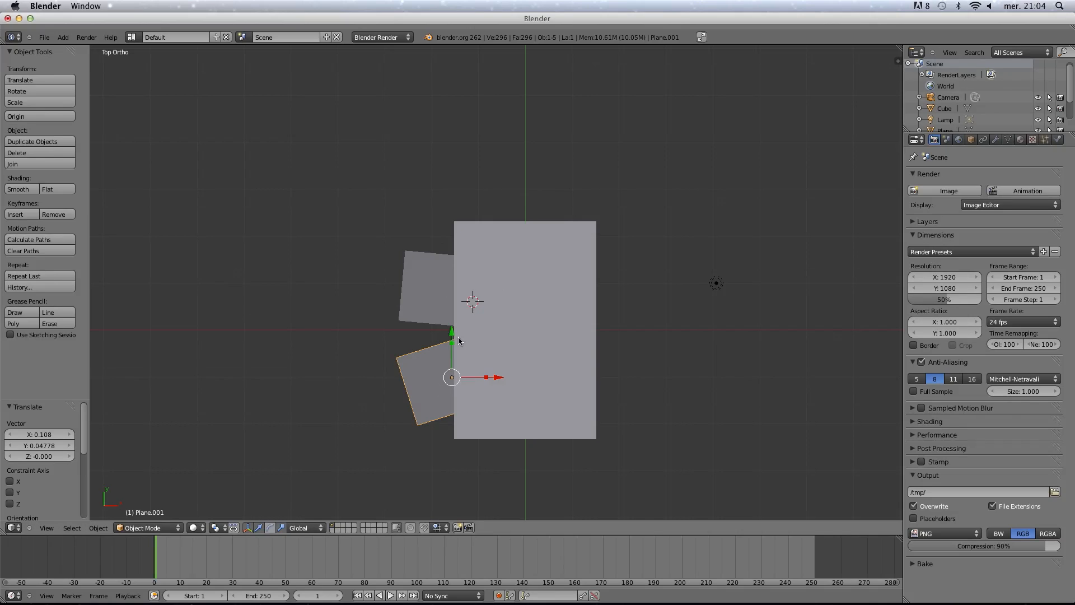
Duplicate the first chair, move the copy to the opposite long side, turn it to face the table, and tuck it partly under the tabletop.
right_click(456, 319)
key("shift+d")
right_click(537, 367)
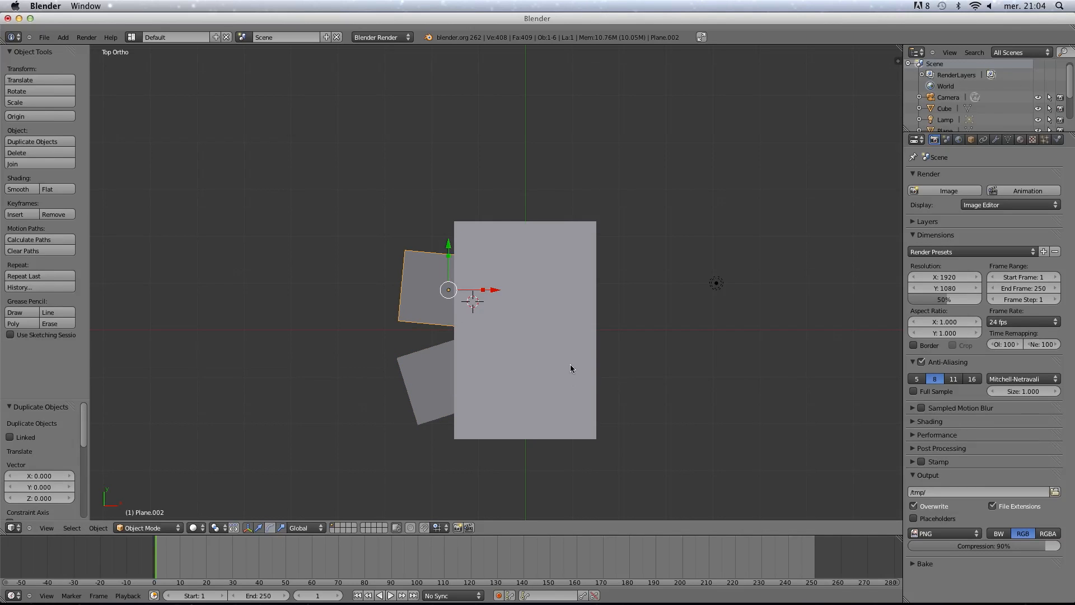
key("g")
left_click(736, 381)
key("r")
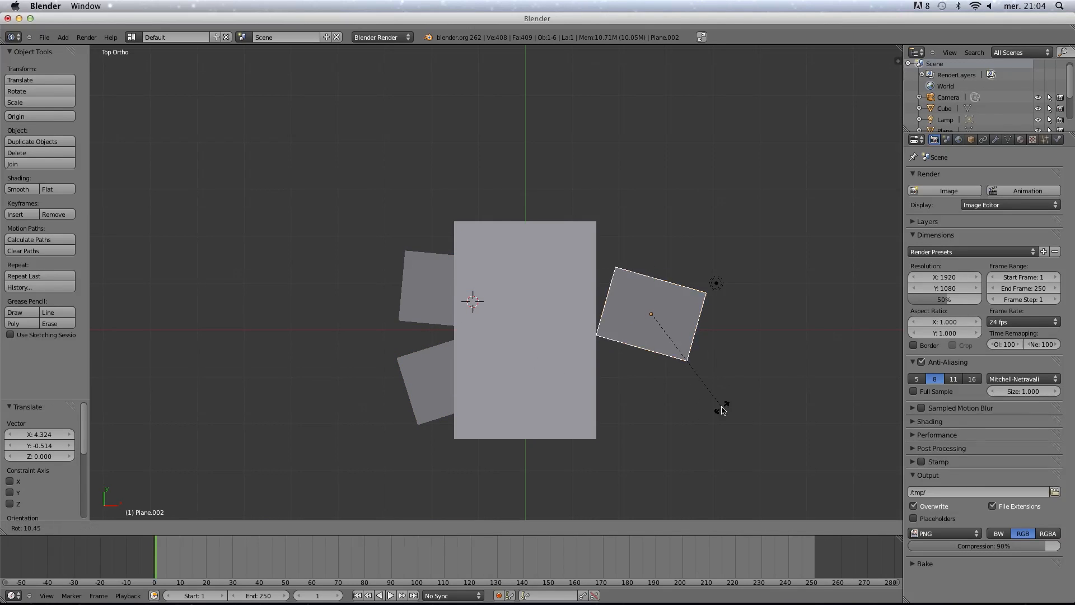
left_click(534, 272)
key("g")
left_click(461, 291)
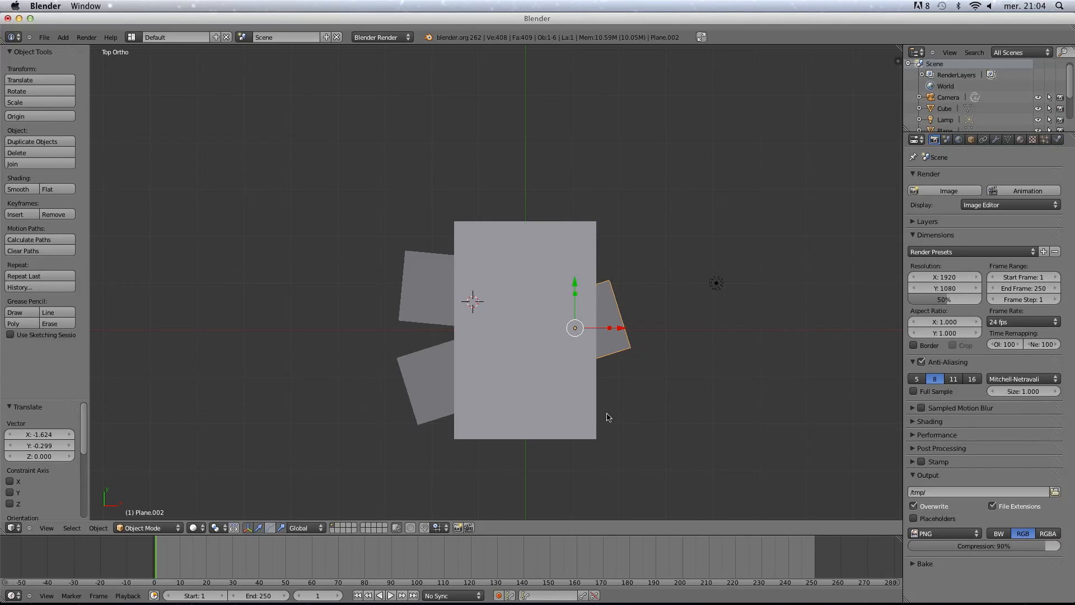
key("g")
left_click(608, 420)
Select the bottom faces of all four table legs in Edit Mode, lower them along Z about 0.76 to the chairs' foot level, and return to Object Mode.
middle_click_drag(607, 420, 591, 323)
right_click(594, 317)
key("Tab")
right_click(591, 324)
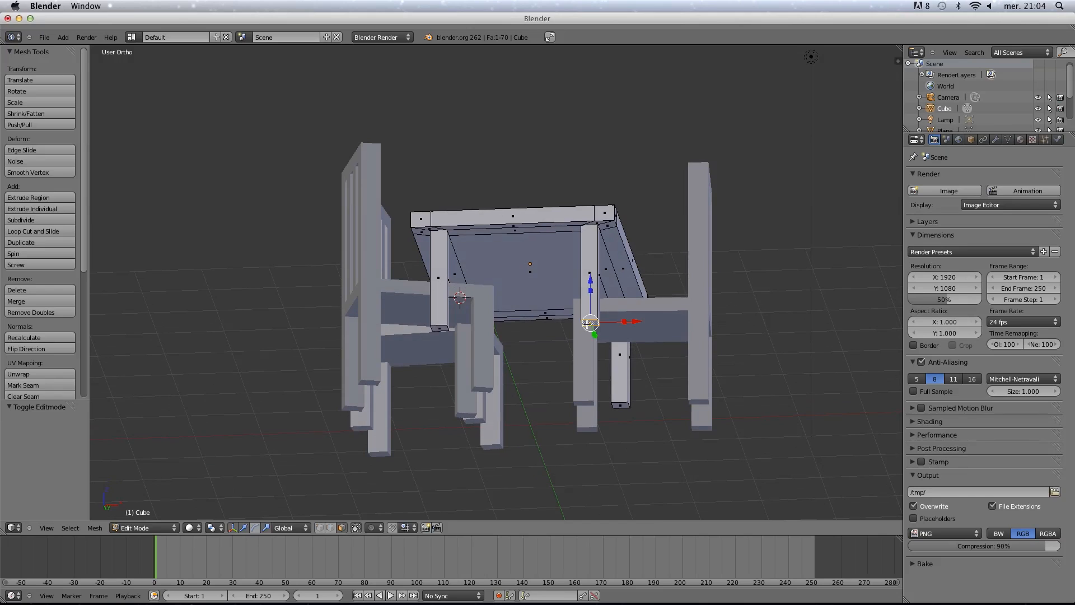
right_click(441, 328, "shift")
right_click(623, 405, "shift")
middle_click_drag(622, 405, 465, 405)
right_click(458, 403, "shift")
key("KP_1")
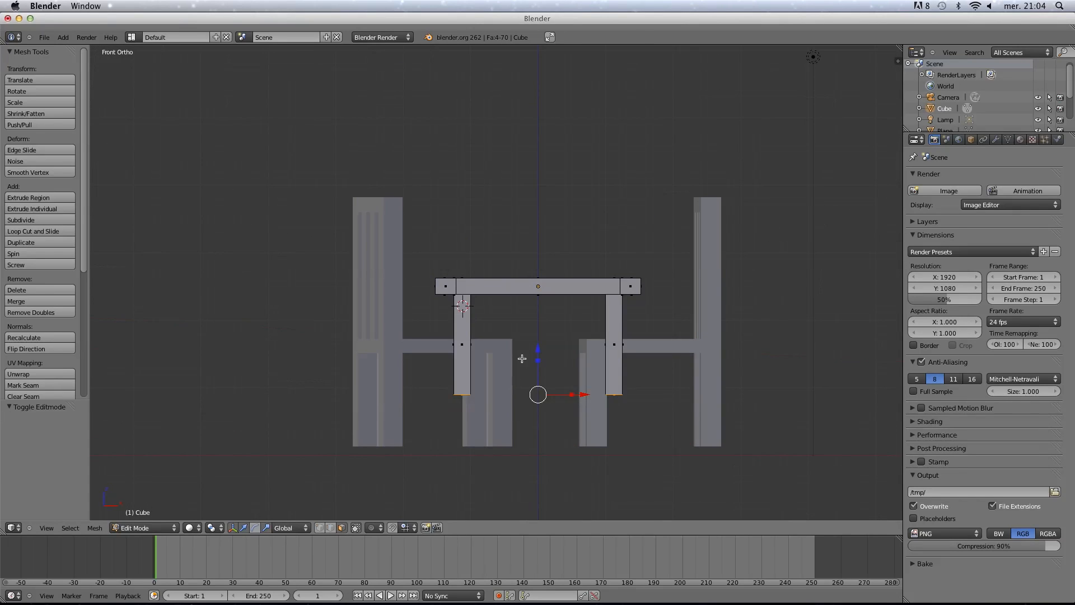
key("g")
key("z")
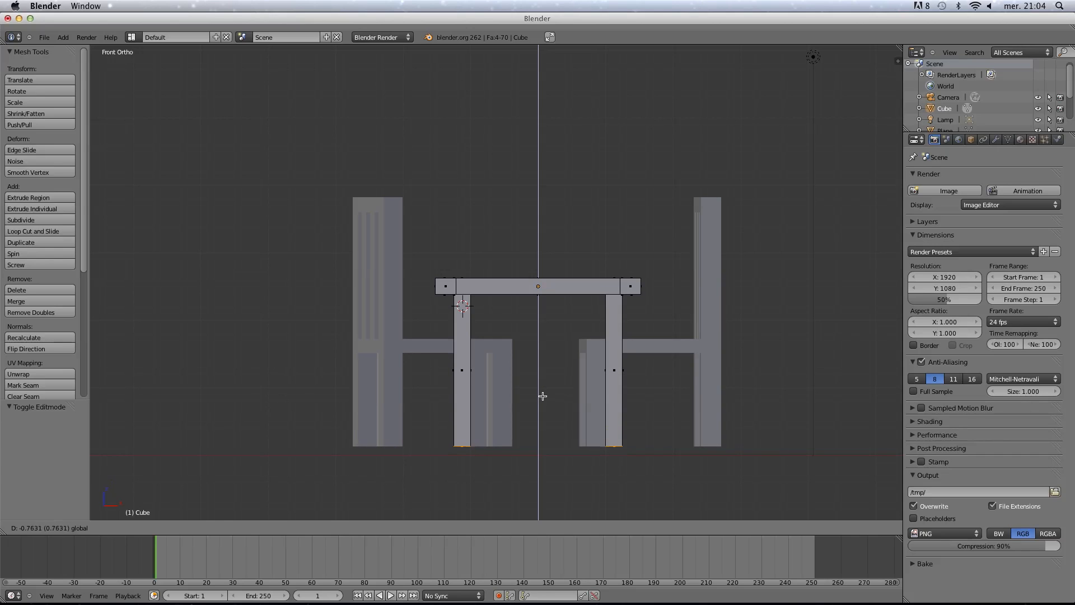
left_click(542, 396)
scroll(527, 336, "up", 5)
left_click_drag(535, 344, 535, 345)
key("Tab")
scroll(544, 343, "down", 6)
middle_click_drag(543, 343, 518, 354)
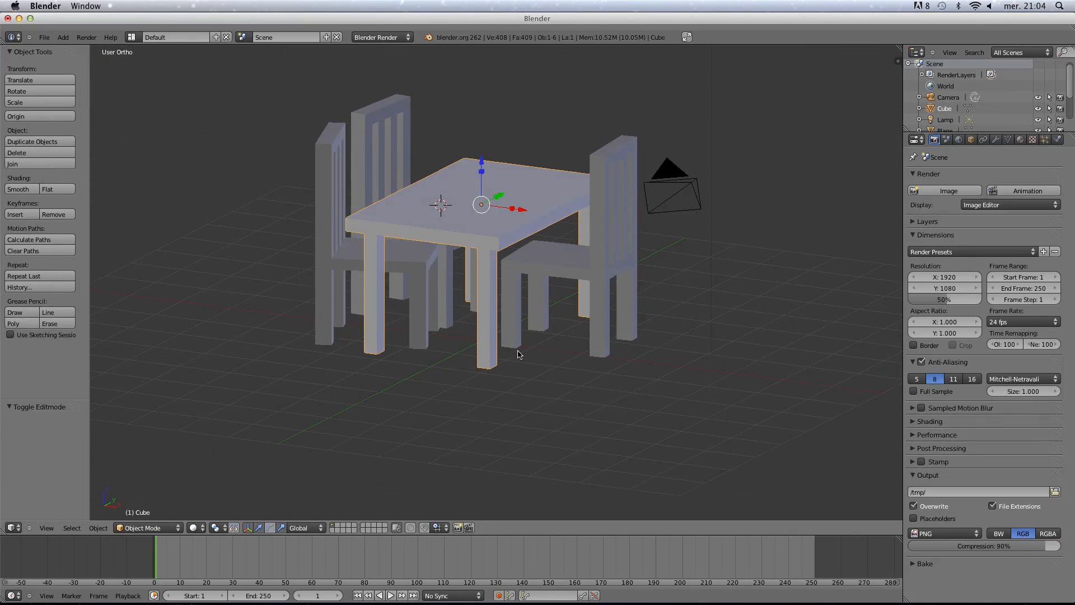
Select the single chair on its side of the table and snap the 3D cursor to its origin at the foot of the leg.
right_click(570, 298)
middle_click_drag(570, 298, 525, 328)
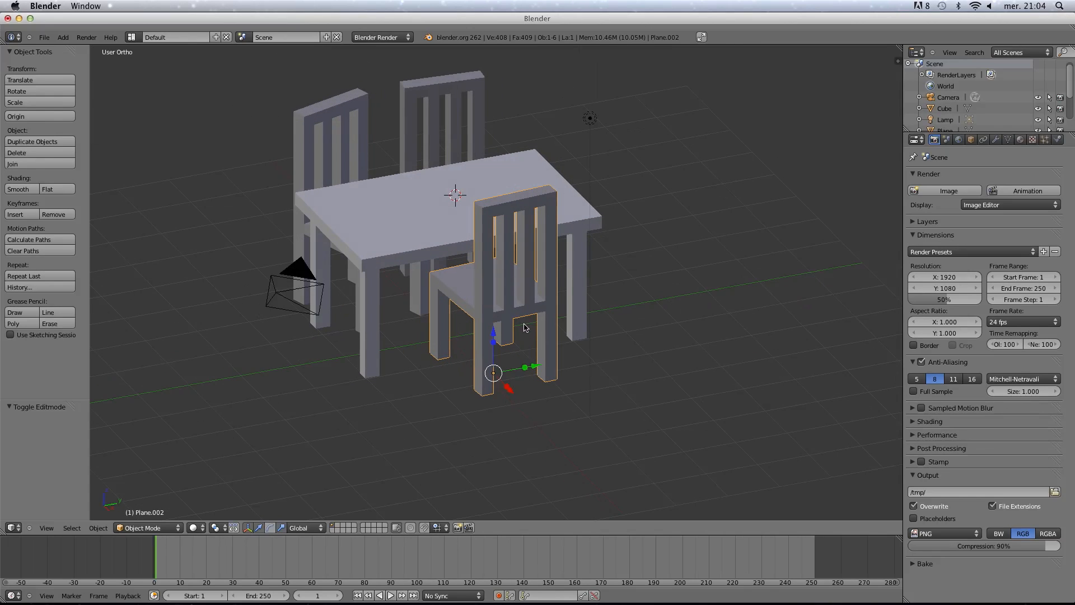
middle_click_drag(510, 369, 493, 312, "shift")
middle_click_drag(493, 312, 500, 365)
scroll(458, 291, "up", 3)
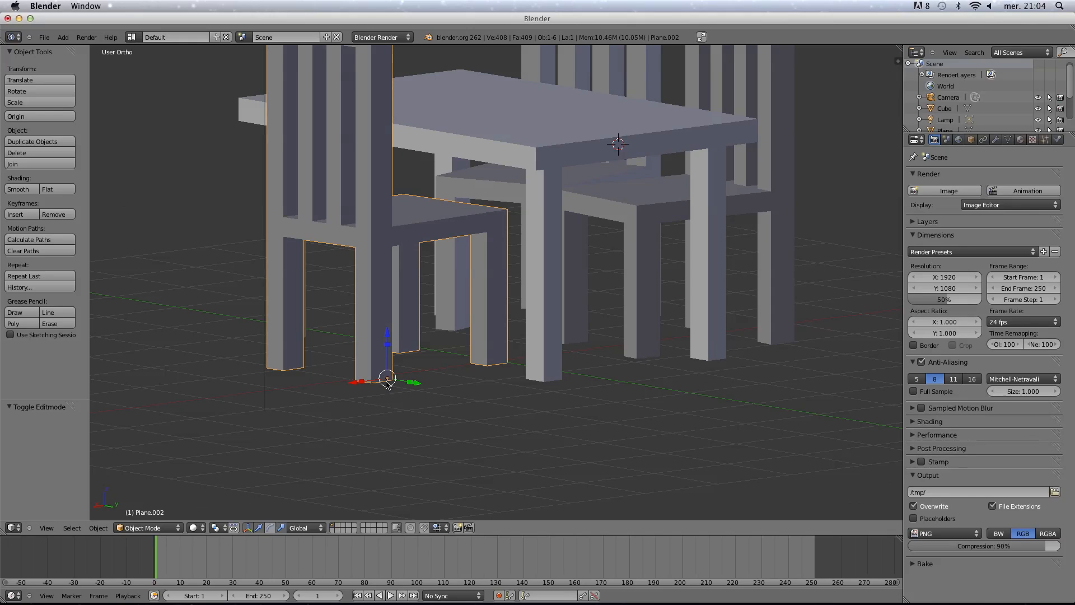
key("shift+s")
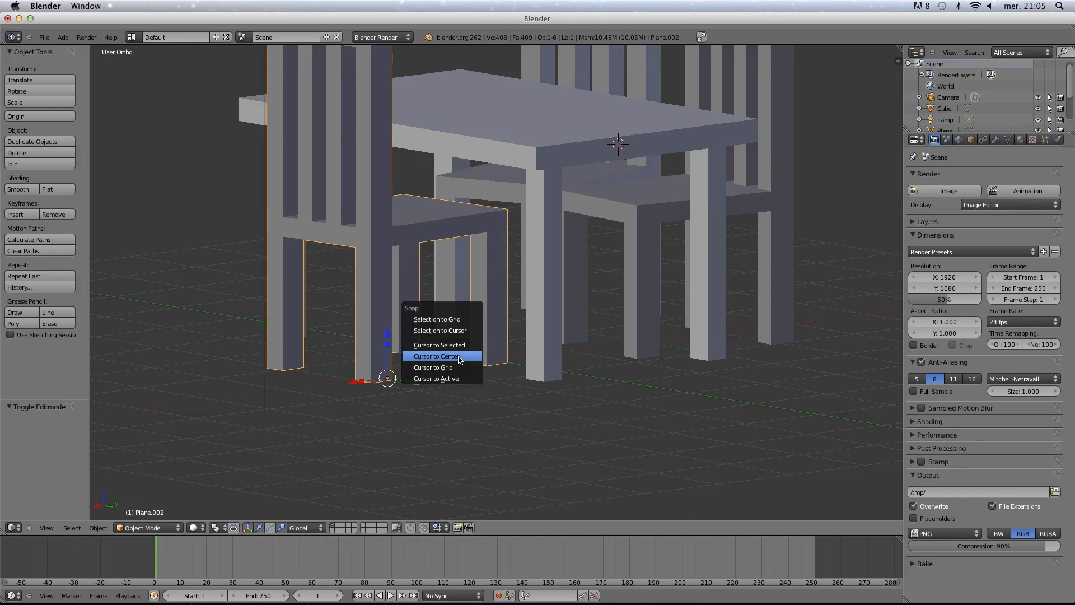
left_click(462, 355)
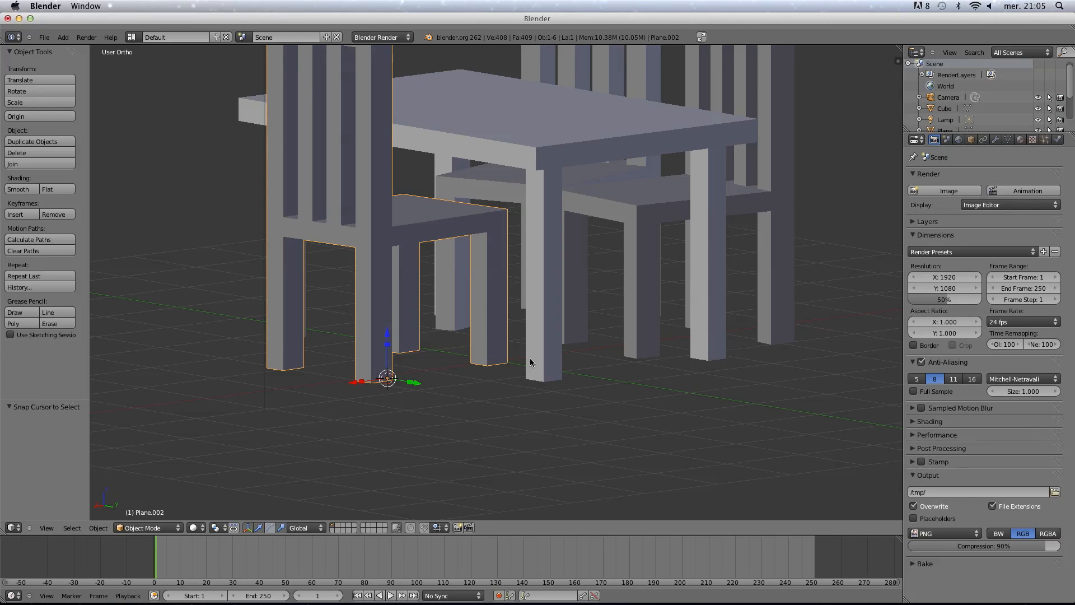
Deselect everything, add a plane at the 3D cursor as a floor, and scale it up by about 4.39 and again by about 2.06.
middle_click_drag(530, 358, 529, 382)
key("a")
key("shift+s")
key("Escape")
key("shift+a")
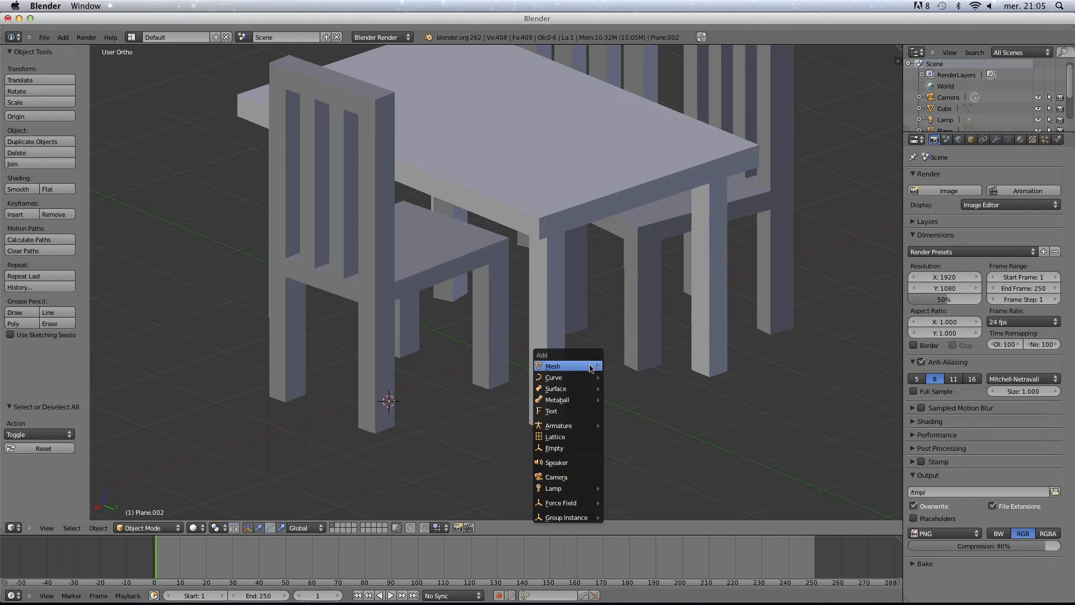
mouse_move(557, 365)
left_click(627, 365)
key("s")
left_click(715, 384)
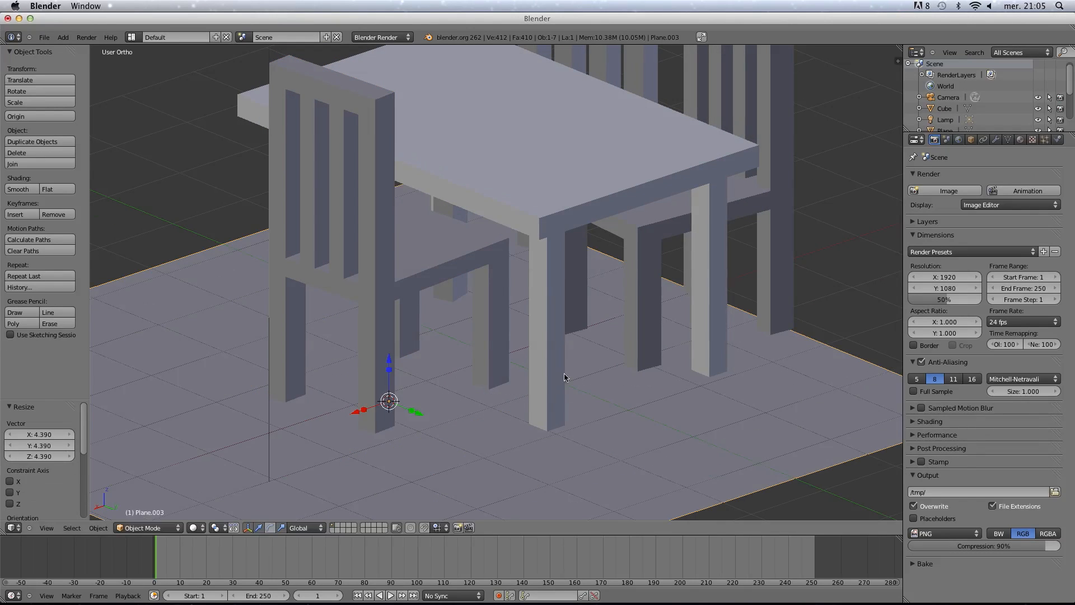
scroll(484, 384, "down", 3)
key("s")
left_click(560, 383)
scroll(520, 372, "down", 4)
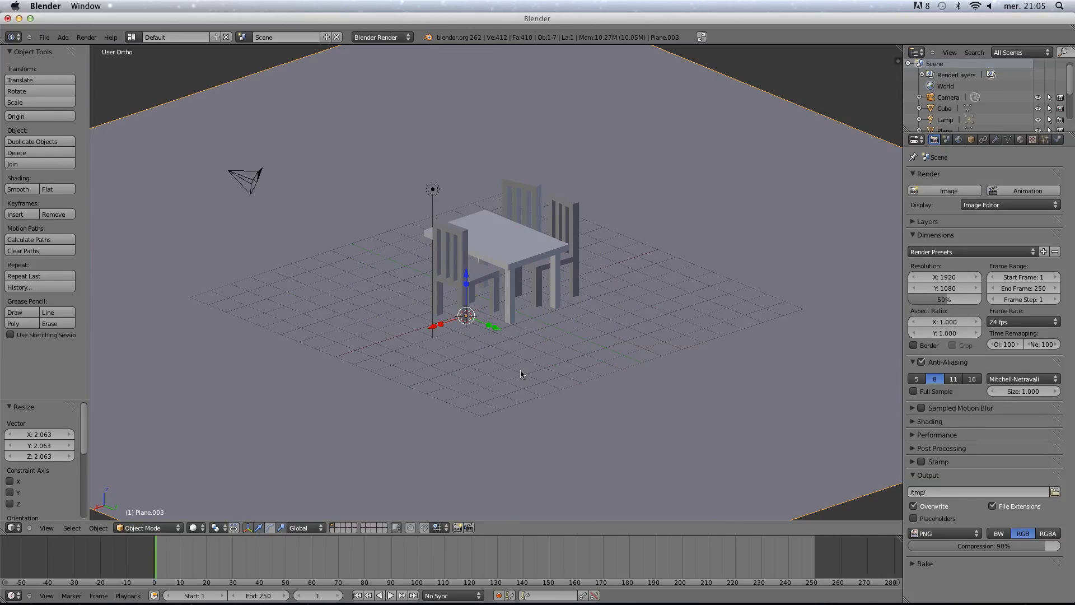
Examine the table, chairs and floor from several angles and distances.
middle_click_drag(520, 371, 492, 396)
scroll(504, 400, "up", 4)
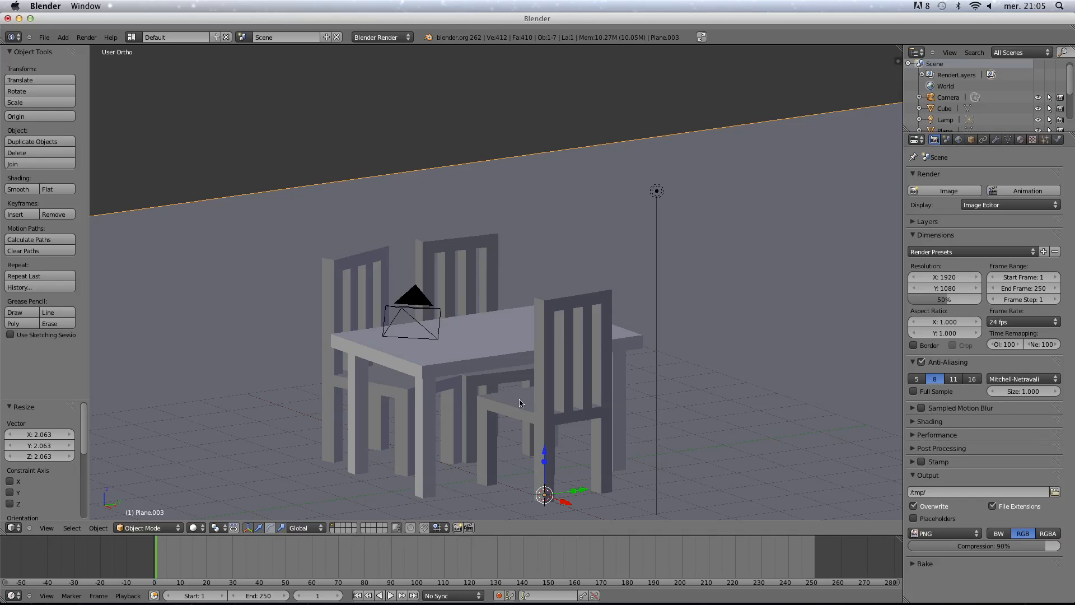
scroll(520, 402, "down", 3)
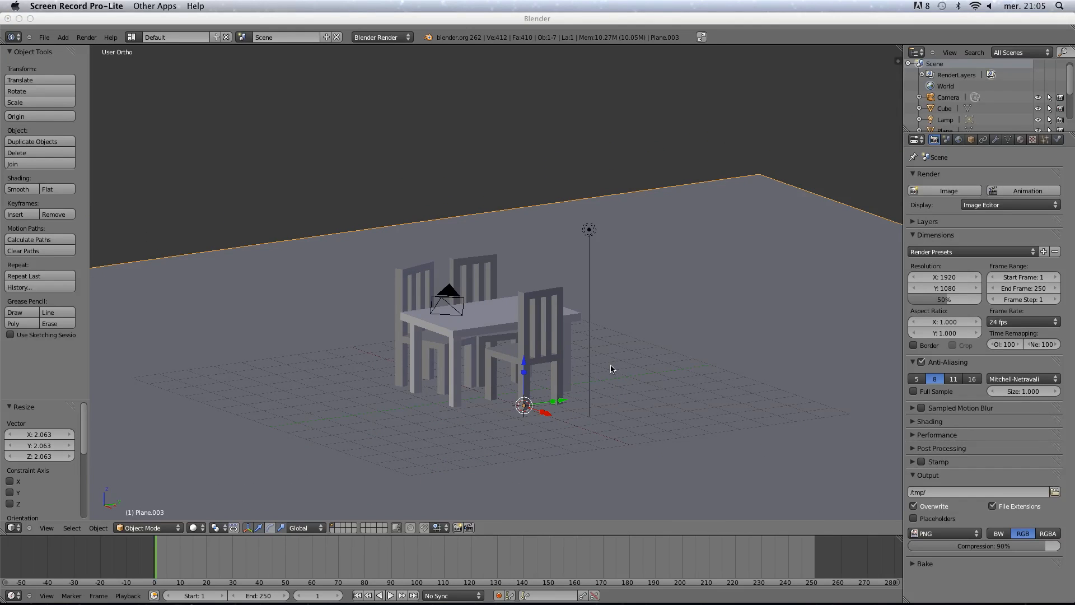
scroll(604, 336, "up", 2)
scroll(596, 353, "down", 1)
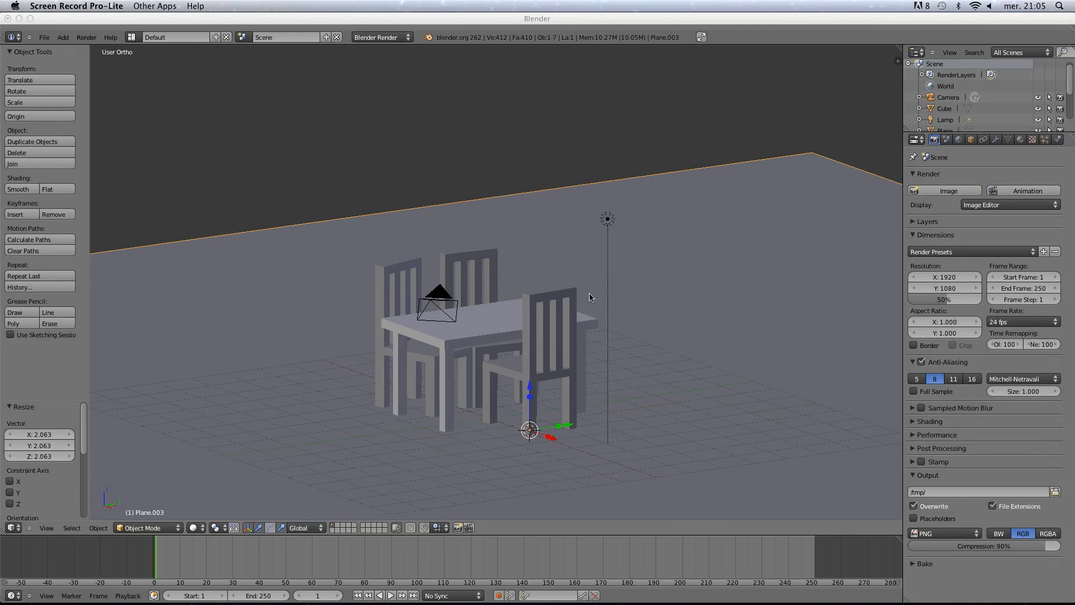
right_click(433, 304)
left_click(562, 333)
scroll(588, 329, "up", 4)
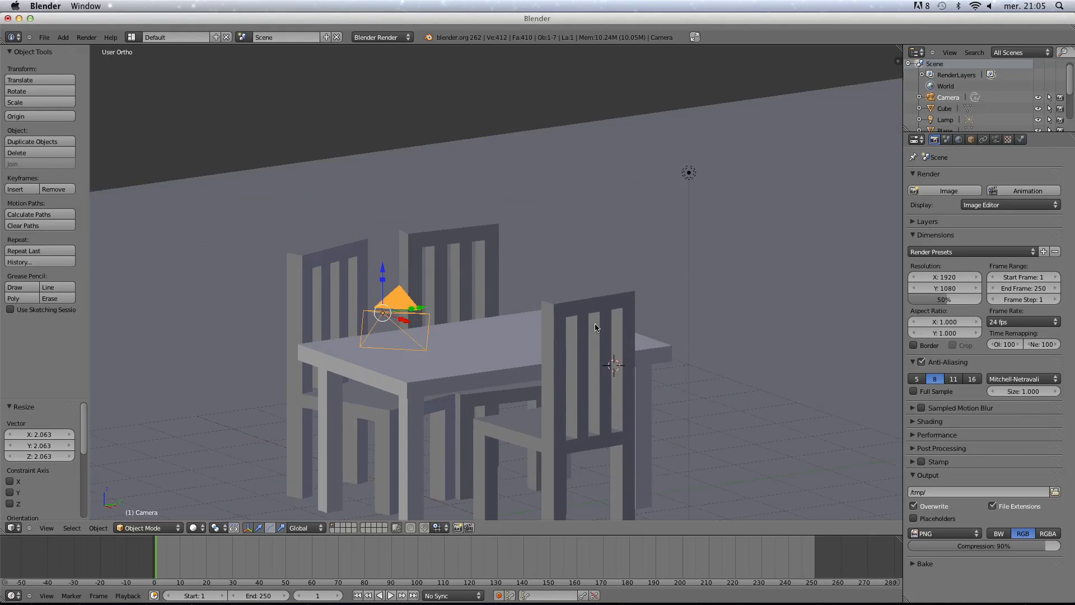
middle_click_drag(616, 329, 569, 335)
scroll(565, 335, "down", 4)
middle_click_drag(349, 330, 493, 290, "shift")
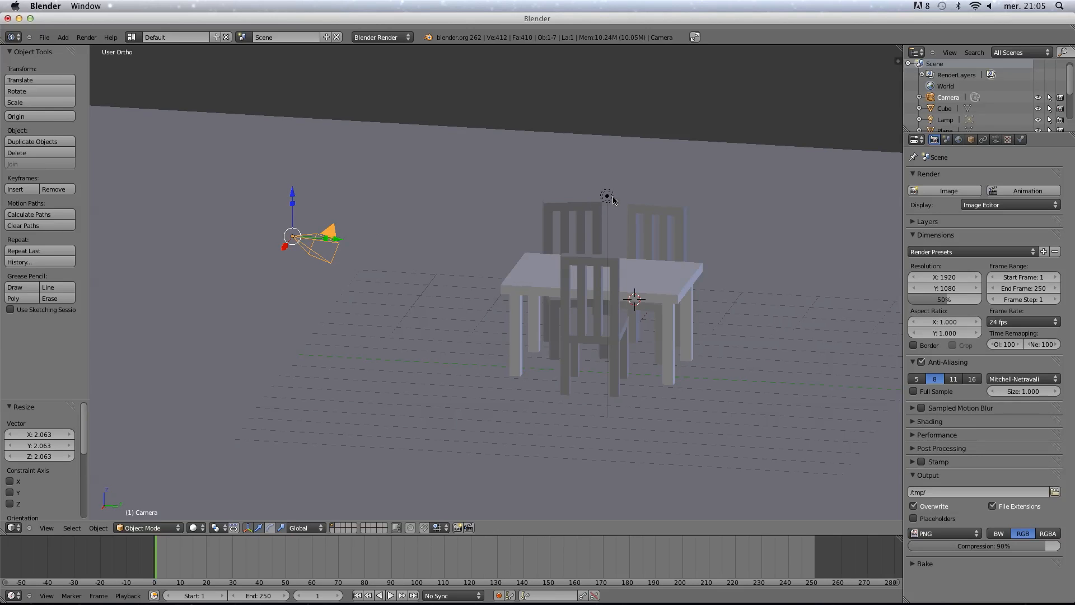
middle_click_drag(478, 276, 490, 295, "shift")
scroll(423, 286, "up", 1)
scroll(490, 295, "up", 2)
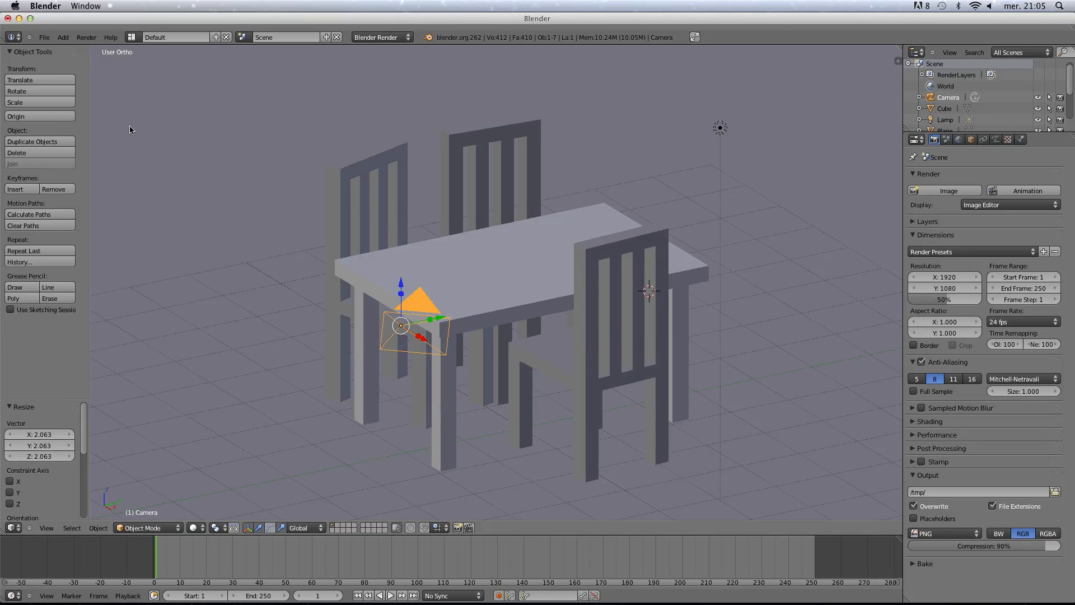
Start a new file from the startup scene and delete the default cube.
left_click(46, 43)
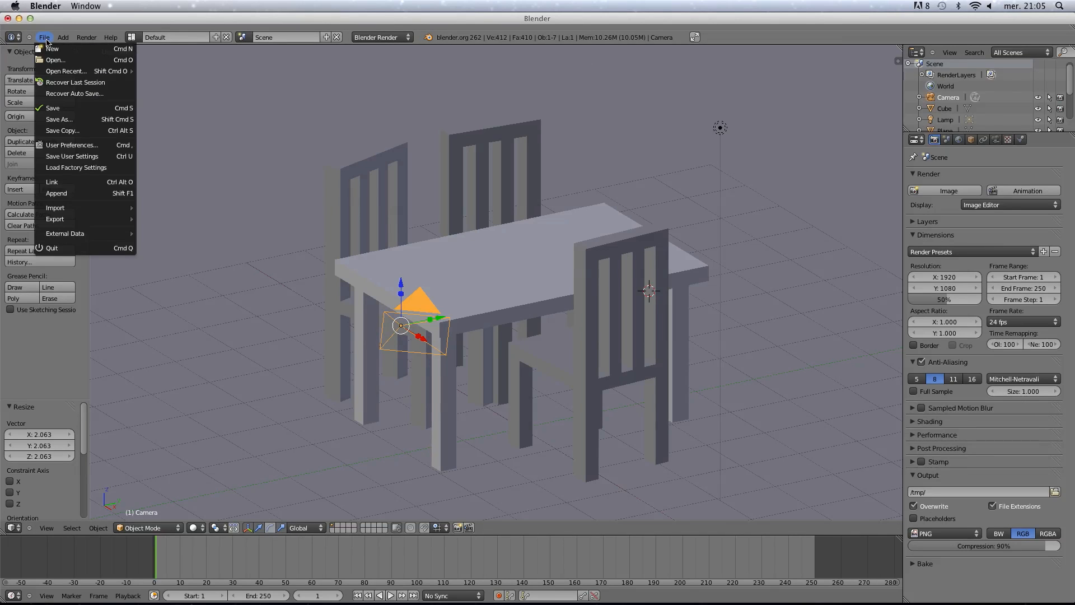
left_click(53, 49)
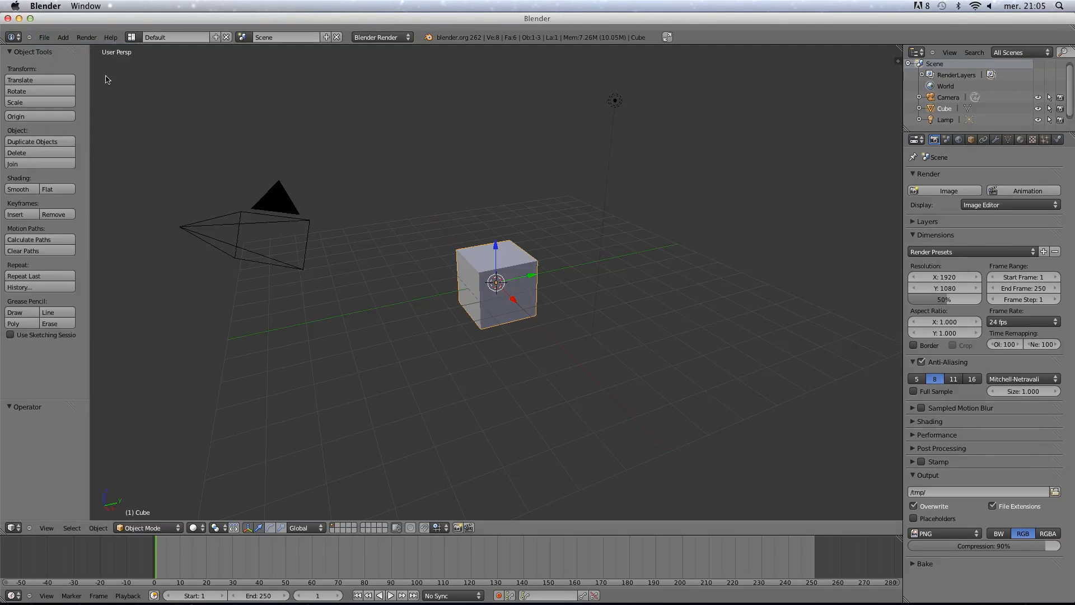
key("x")
left_click(568, 357)
Switch to orthographic view and add a mesh circle with 6 vertices at the 3D cursor.
middle_click_drag(568, 357, 528, 368)
key("KP_5")
scroll(524, 326, "up", 2)
scroll(523, 327, "down", 1)
scroll(528, 368, "up", 3)
key("shift+s")
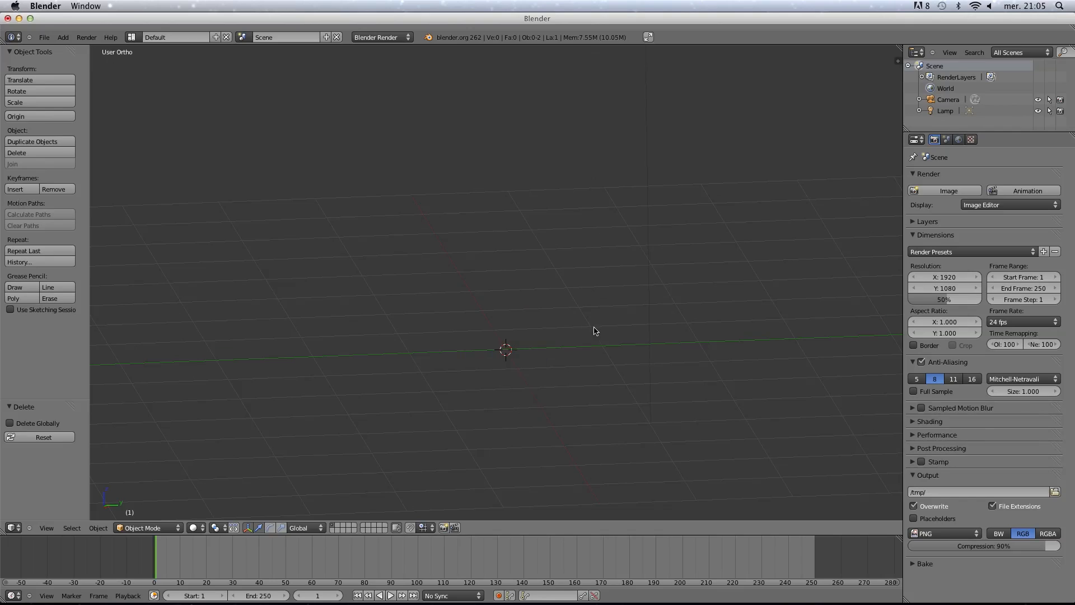
key("shift+a")
mouse_move(594, 332)
left_click(647, 353)
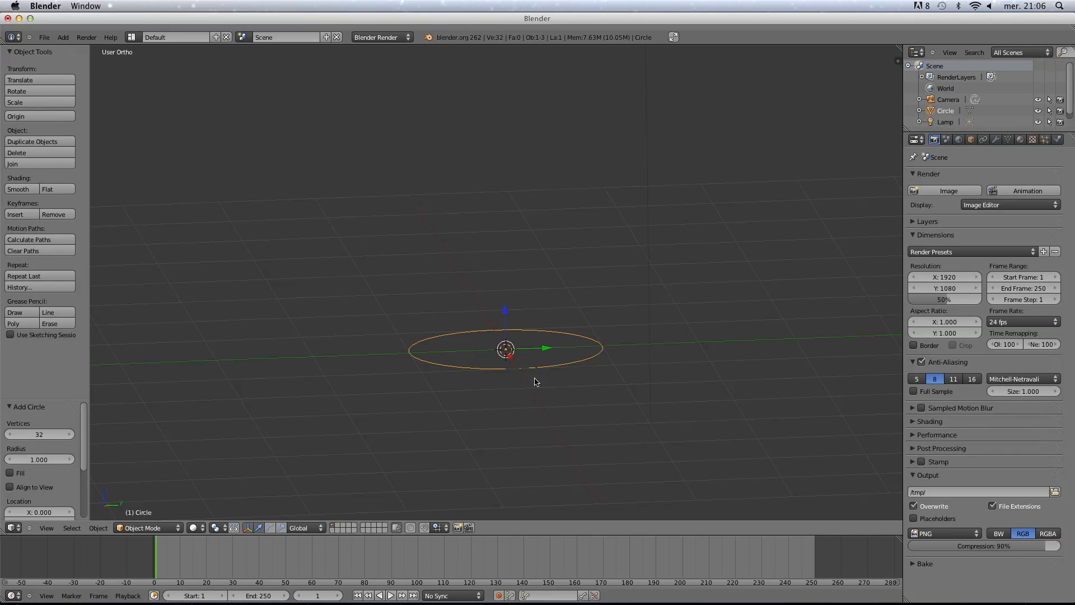
mouse_move(41, 435)
left_mouse_down()
mouse_move(13, 435)
mouse_move(42, 435)
left_mouse_up()
left_click(53, 435)
type("6")
key("Return")
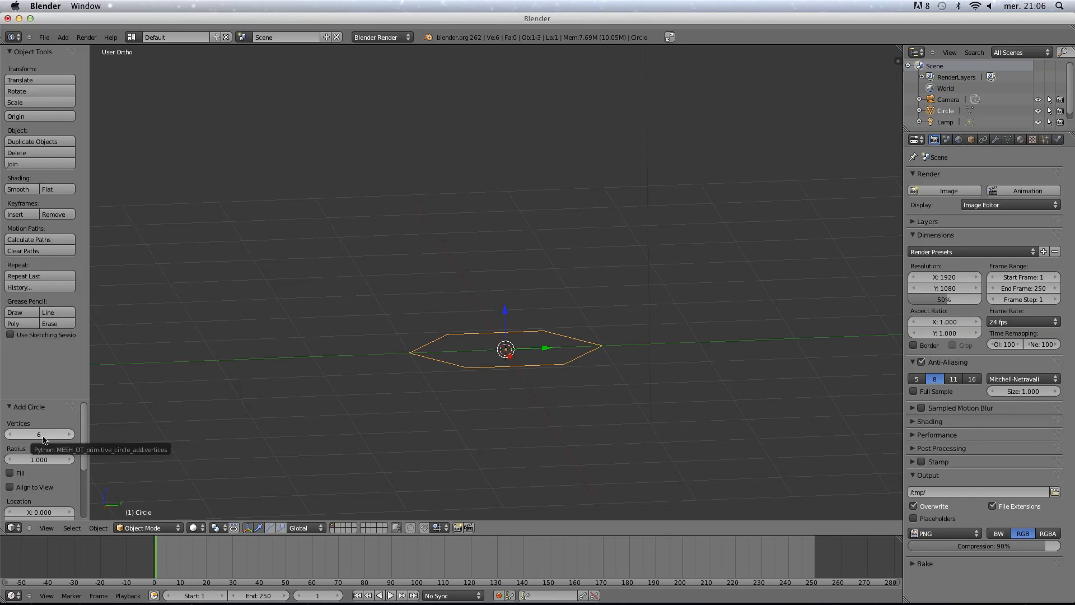
Try moving the hexagon slightly away from the 3D cursor.
middle_click_drag(508, 396, 507, 446)
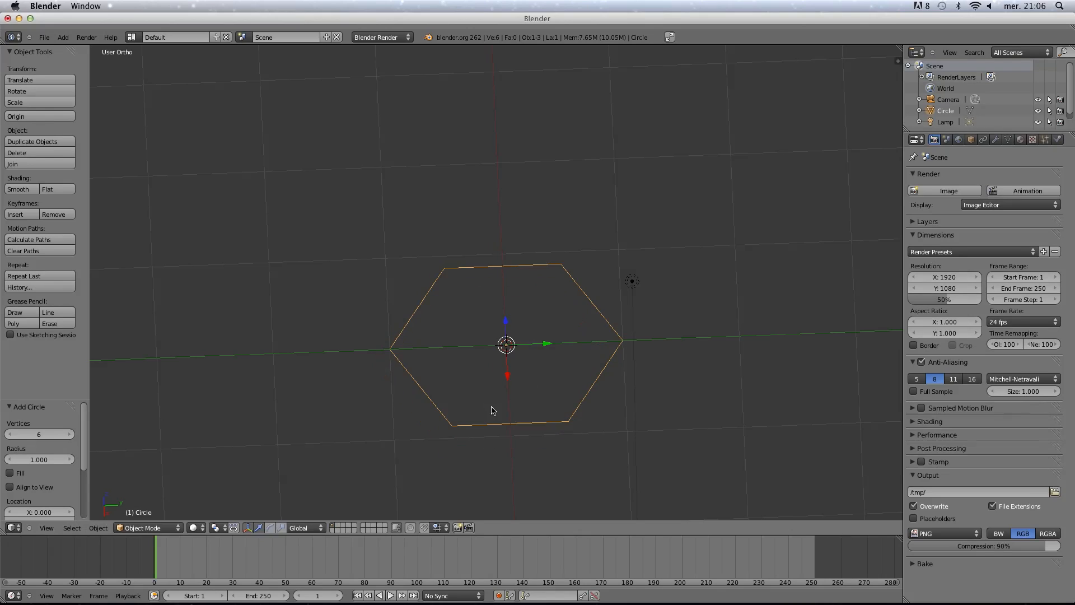
key("g")
left_click(549, 394)
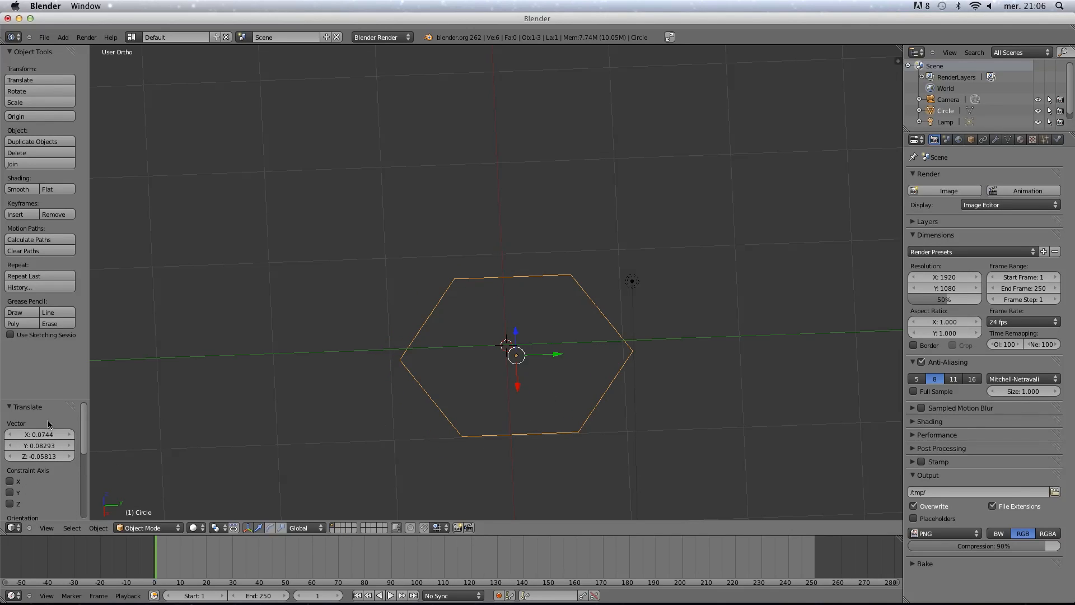
In Edit Mode, fill one half of the hexagon with a face between four consecutive vertices.
middle_click_drag(474, 385, 571, 353)
key("Tab")
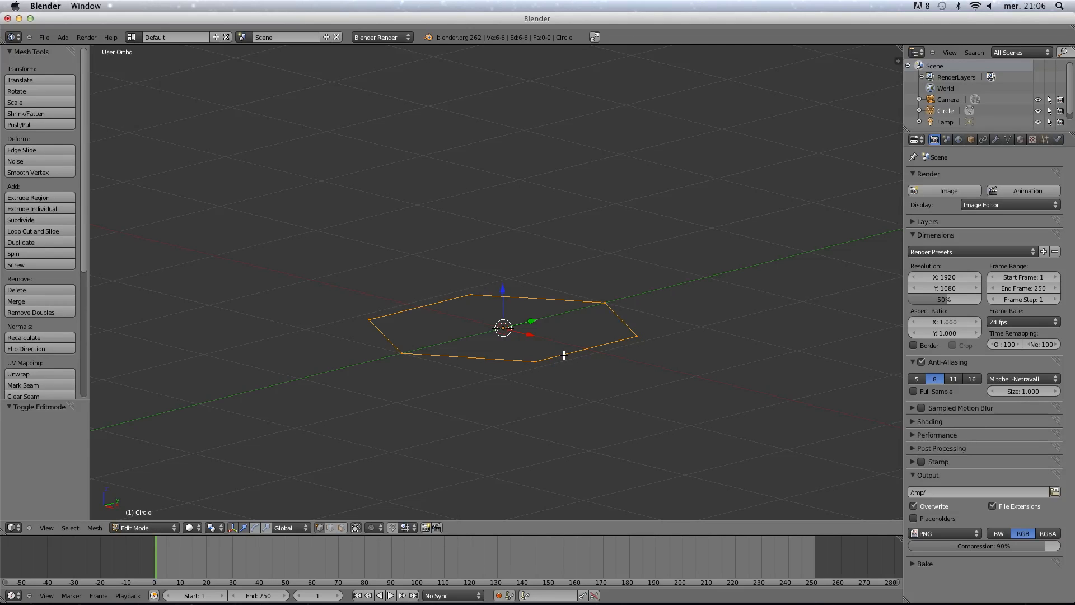
middle_click_drag(549, 349, 547, 404)
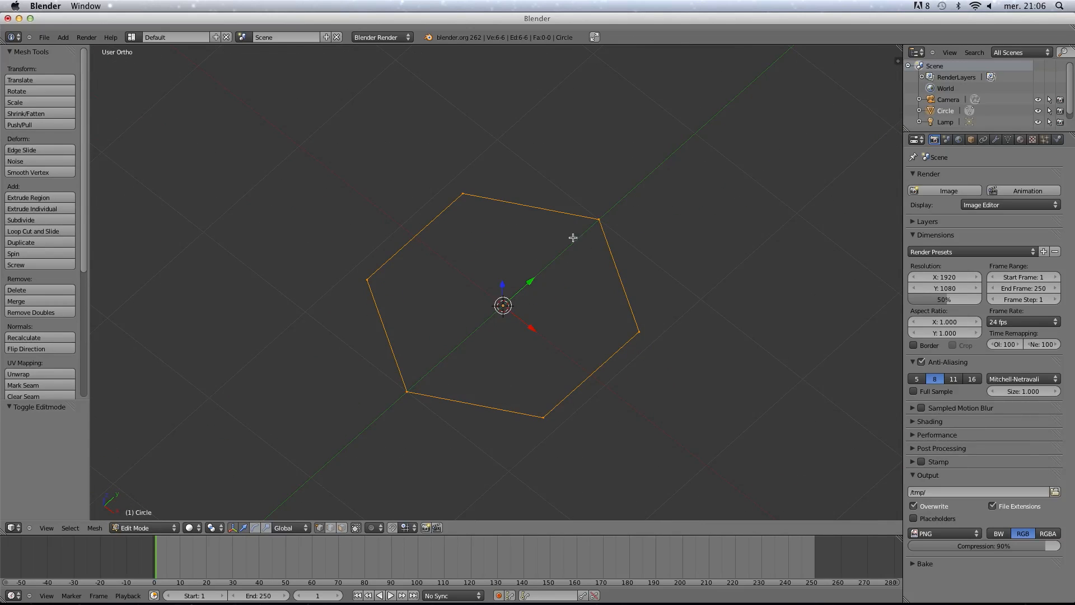
right_click(596, 223)
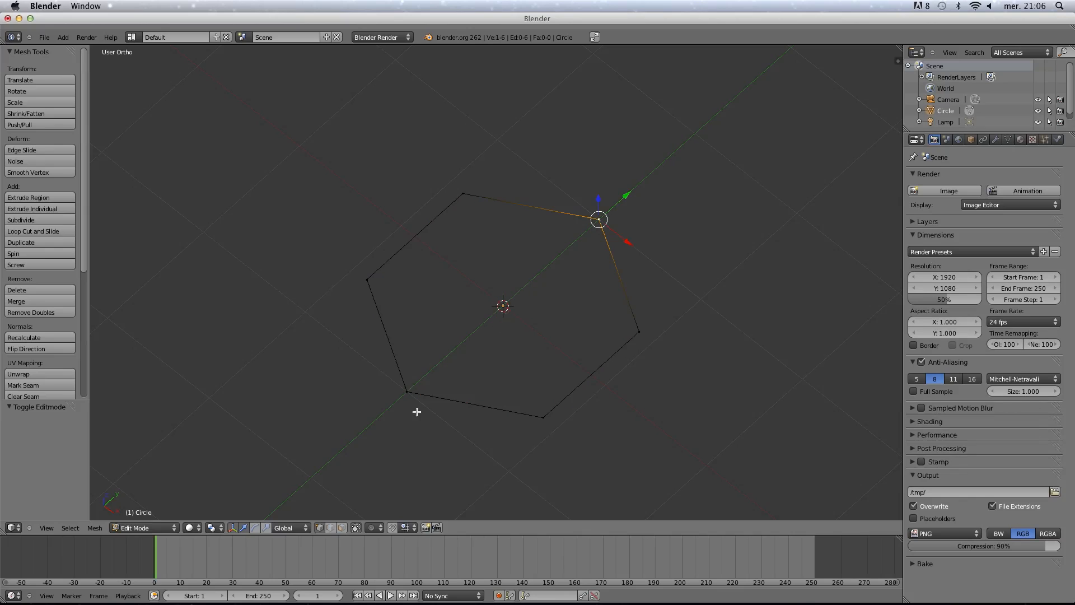
right_click(408, 392, "shift")
right_click(545, 415, "shift")
right_click(641, 331, "shift")
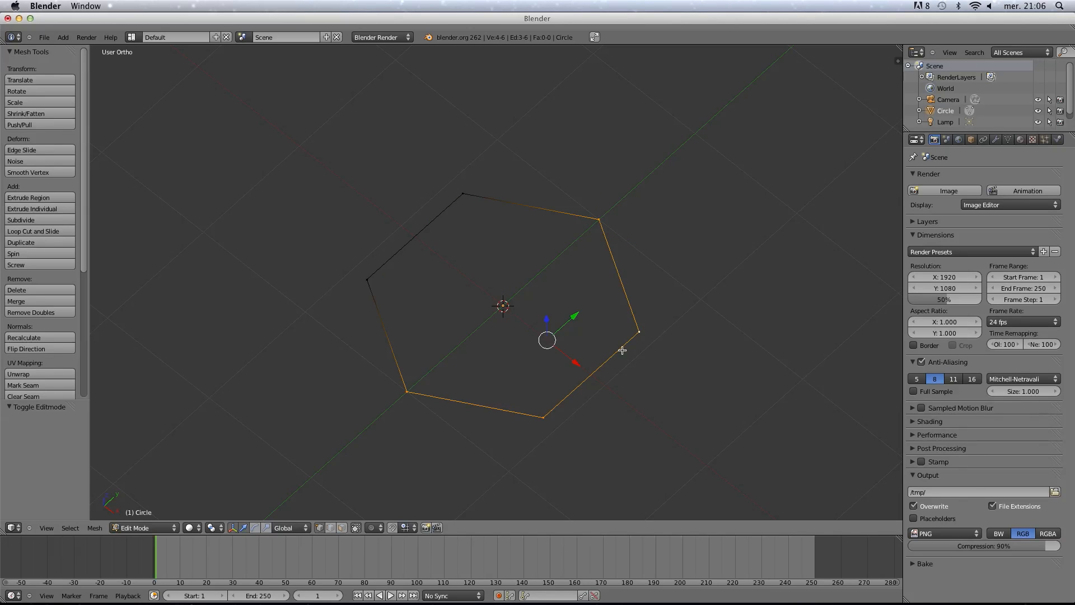
middle_click_drag(623, 350, 561, 373)
key("f")
Fill the remaining half of the hexagon with a second four-vertex face sharing the diagonal edge.
right_click(562, 252)
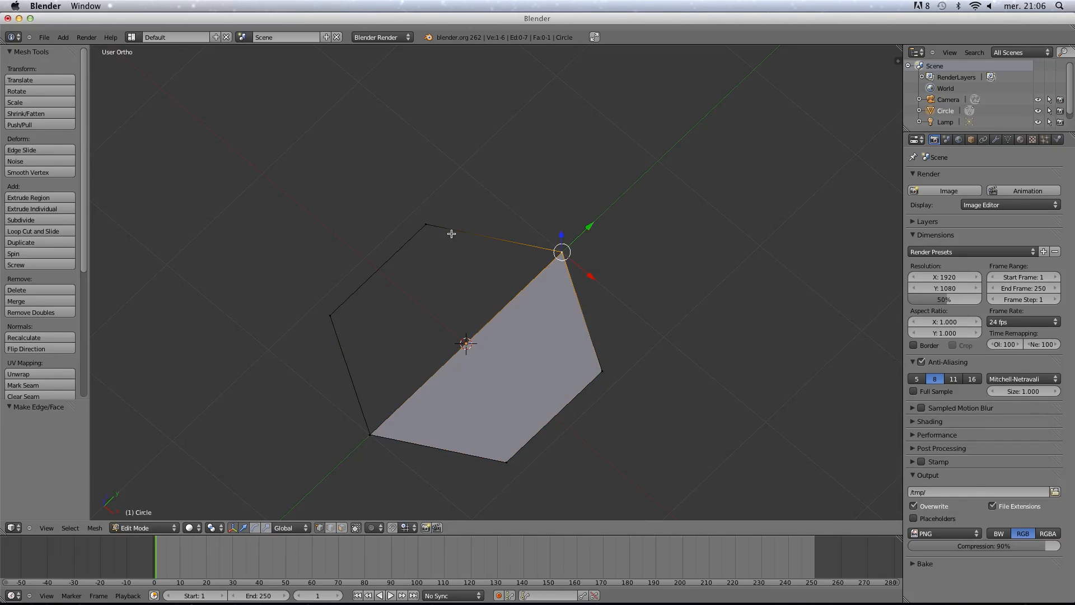
right_click(427, 225, "shift")
right_click(331, 317, "shift")
right_click(374, 432, "shift")
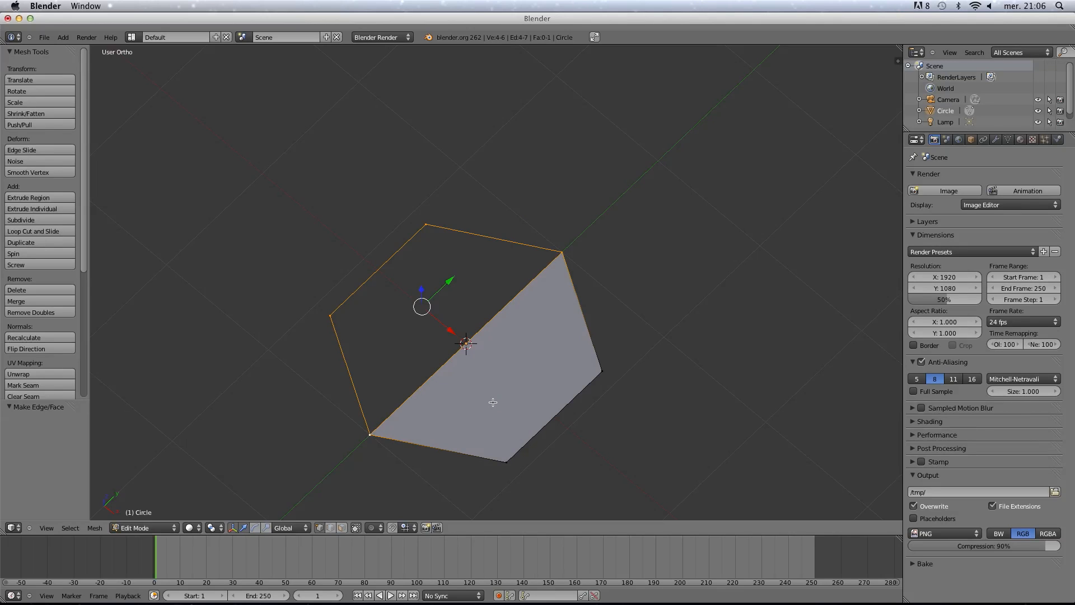
key("f")
Try extruding the whole hexagon and scaling the extruded faces down to a small hexagon at the centre.
key("a")
key("a")
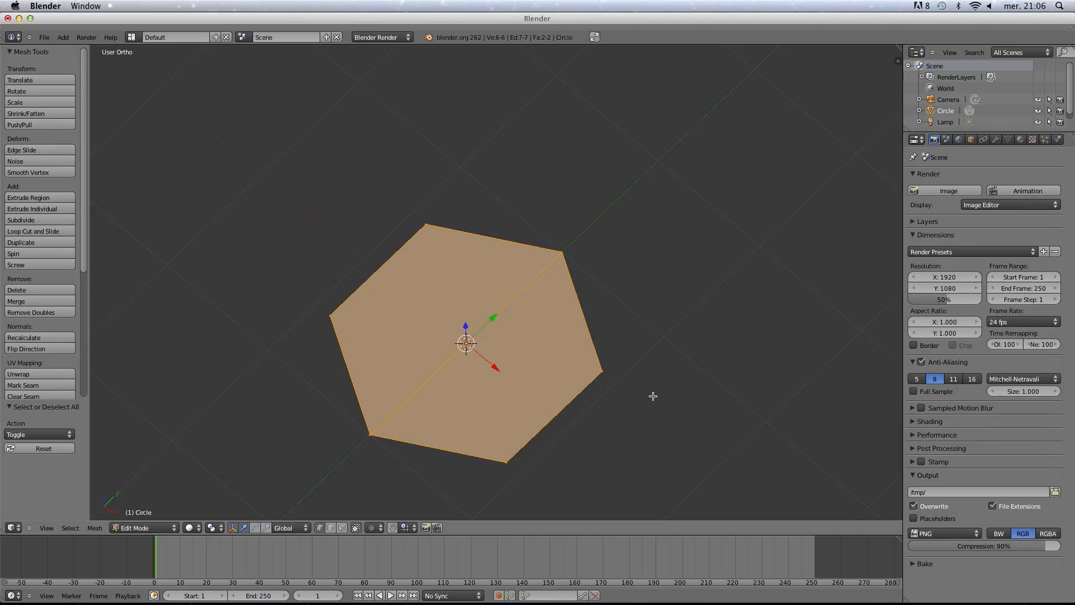
key("e")
key("s")
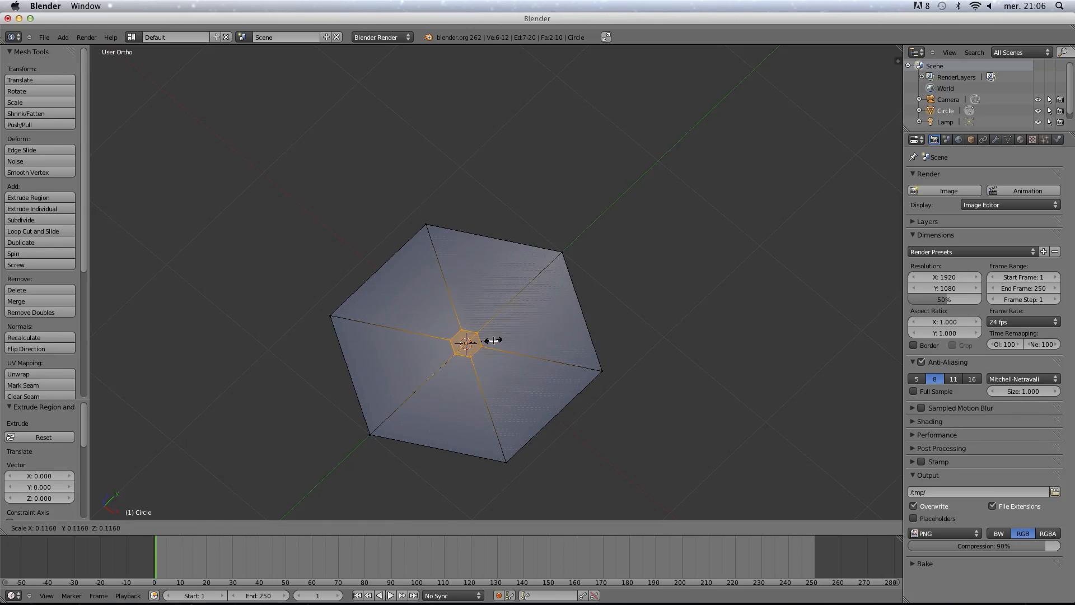
key("Escape")
key("ctrl+z")
key("a")
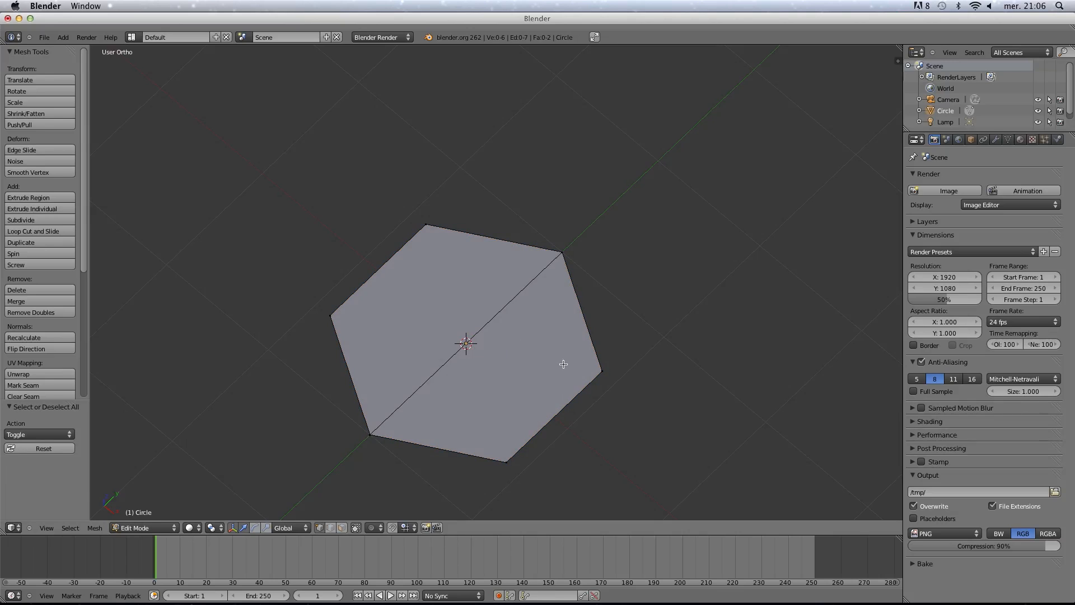
From the front view, extrude the entire hexagon upward along Z by about 0.124 to form the goblet's base.
middle_click_drag(585, 369, 537, 365)
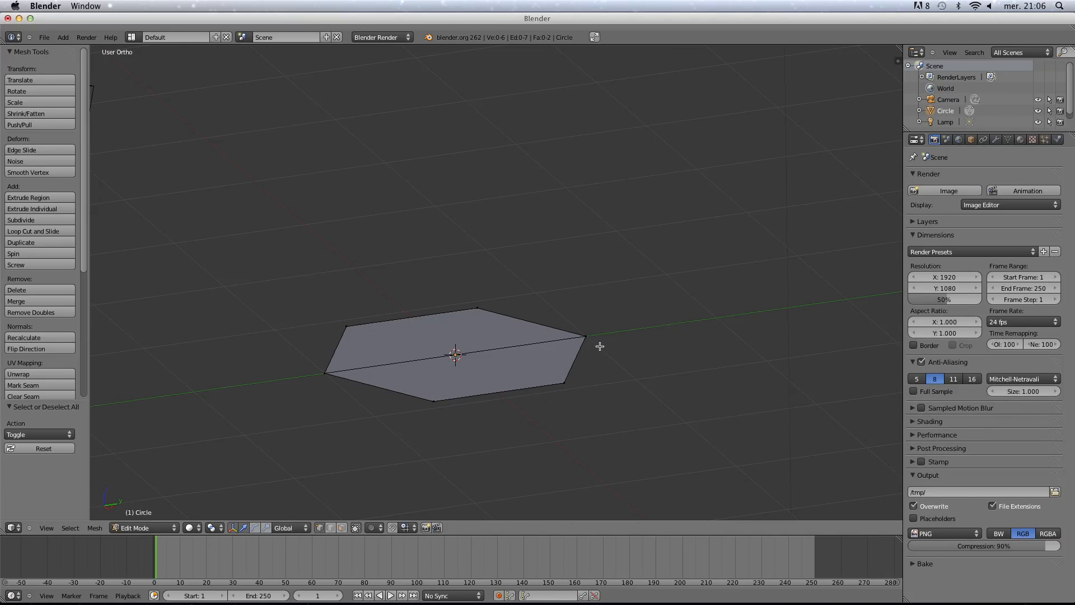
key("a")
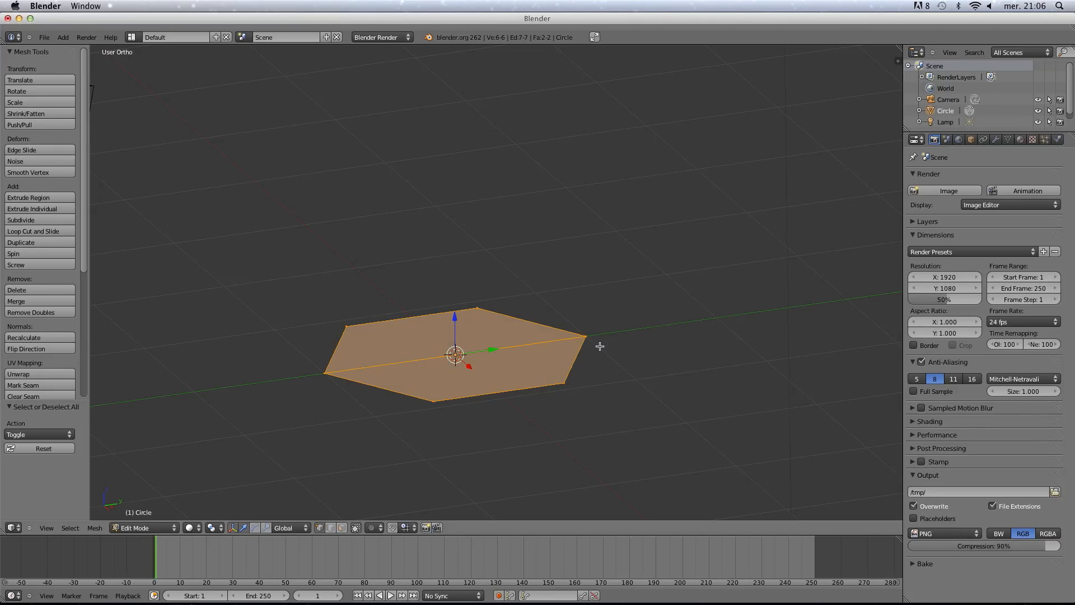
key("KP_1")
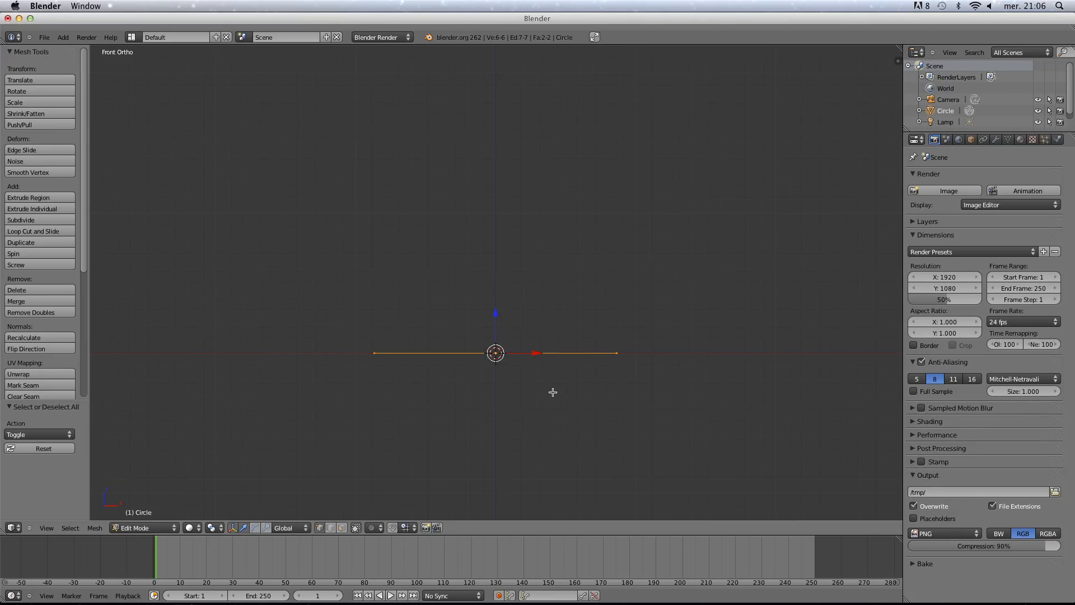
key("e")
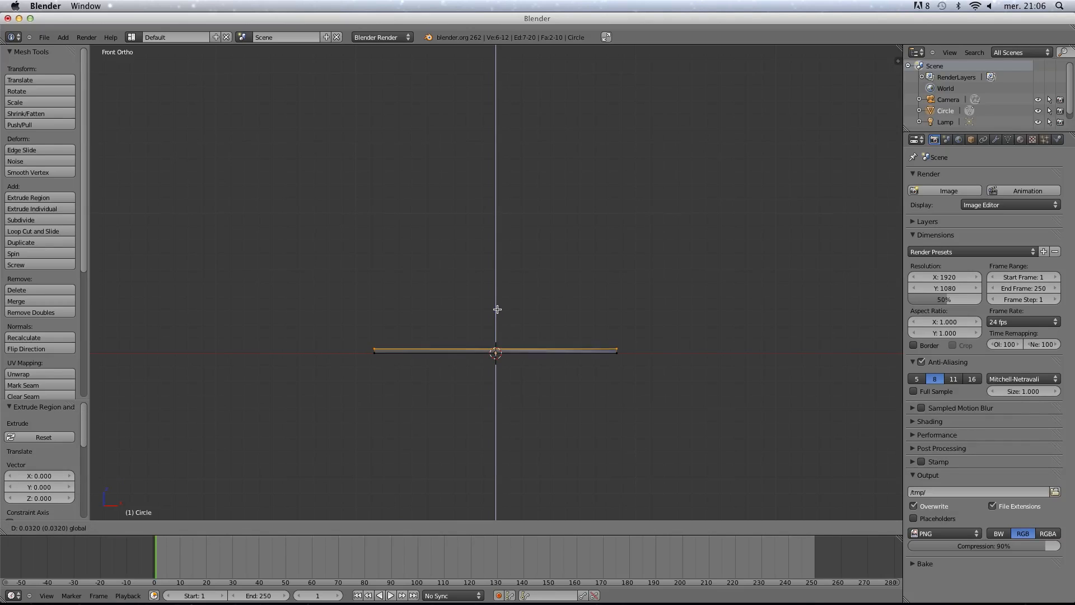
left_click(499, 296)
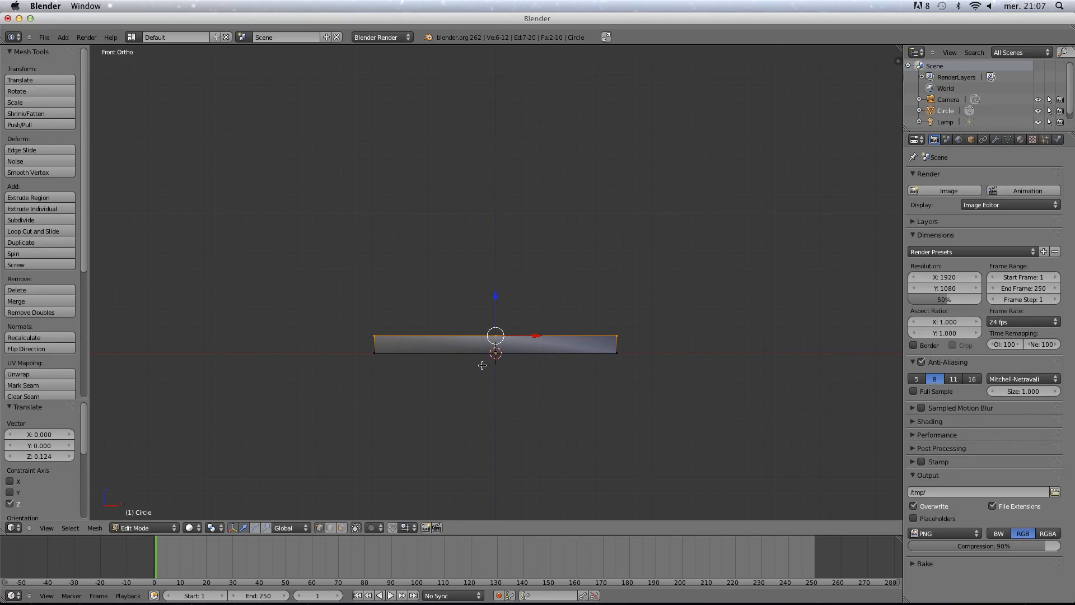
Extrude the base's top faces in place and scale them inward to about 0.582.
middle_click_drag(535, 368, 536, 392)
scroll(536, 394, "up", 1)
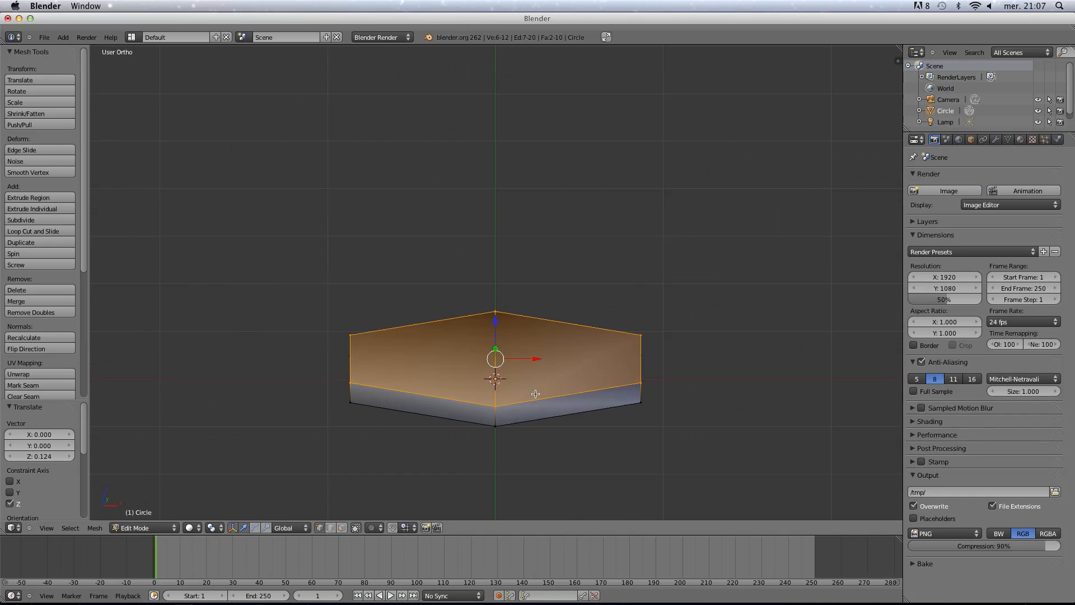
key("e")
right_click(673, 422)
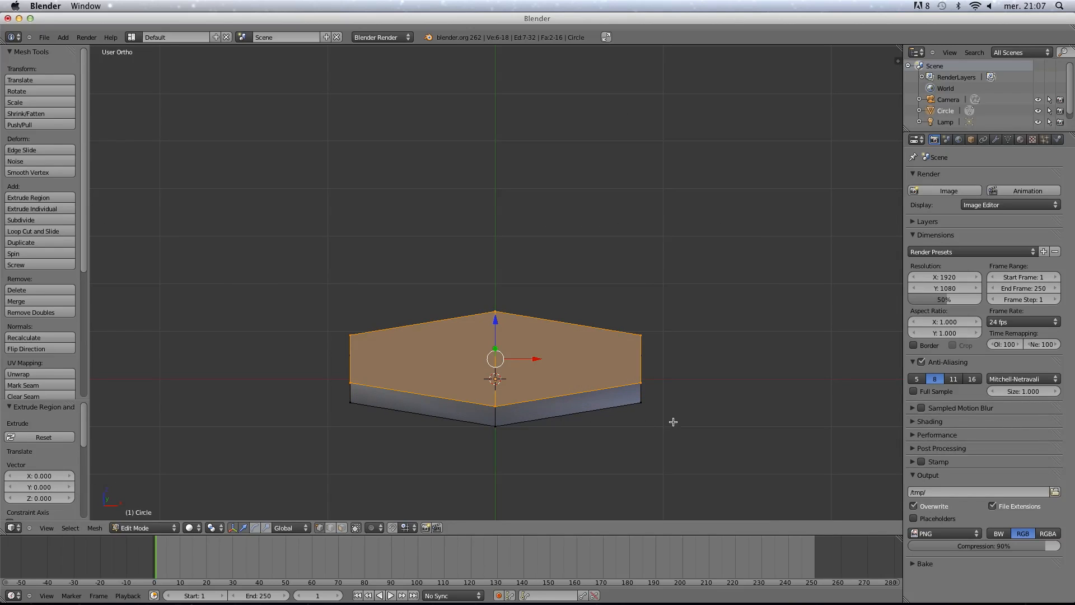
key("s")
left_click(615, 379)
Extrude the inner top faces again, raise them slightly above the base and scale them down to about 0.313.
key("KP_1")
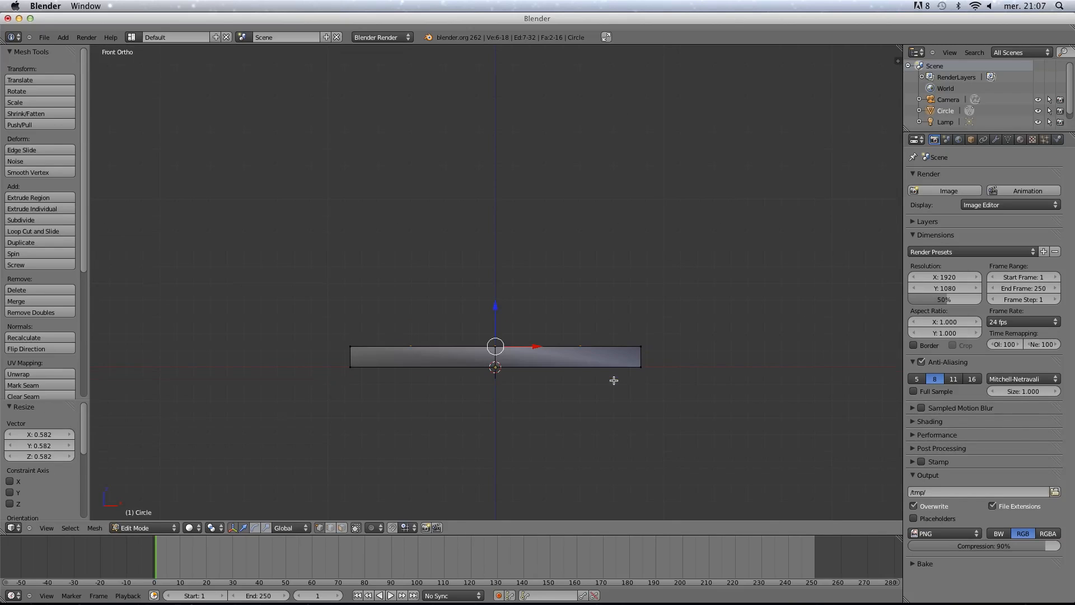
key("e")
right_click(521, 309)
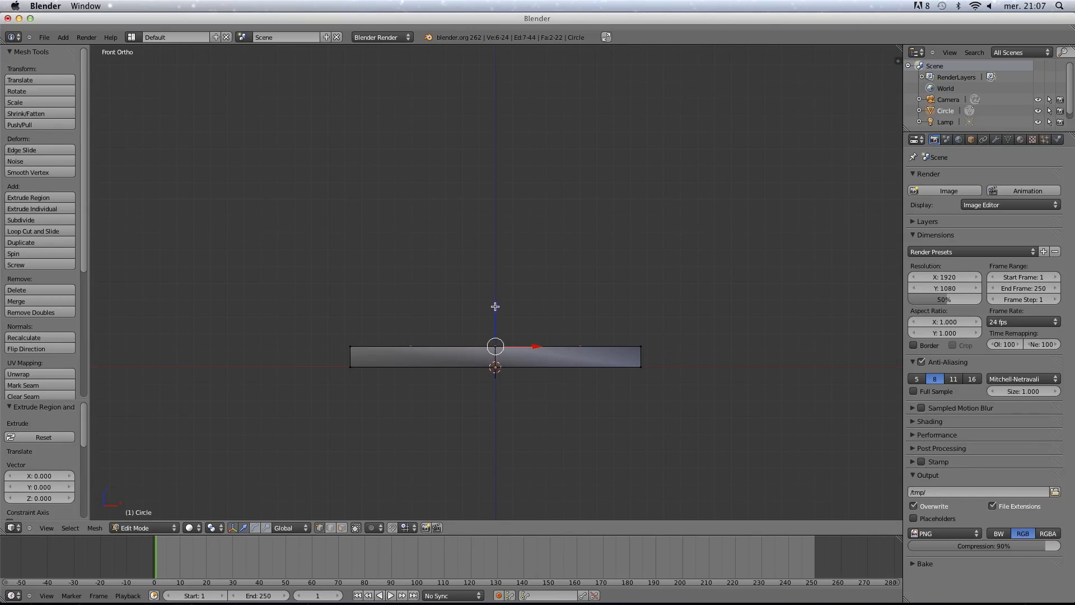
key("g")
left_click(504, 271)
key("s")
left_click(525, 303)
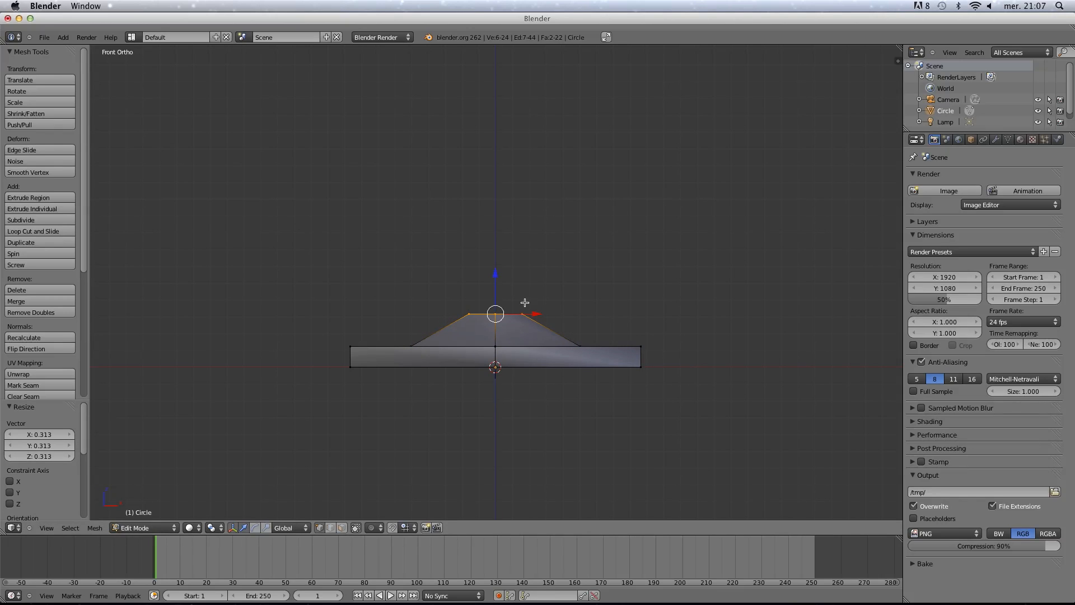
Extrude the narrow top faces upward into a tall stem, and extrude again slightly higher, widening that section to about 2.391.
key("e")
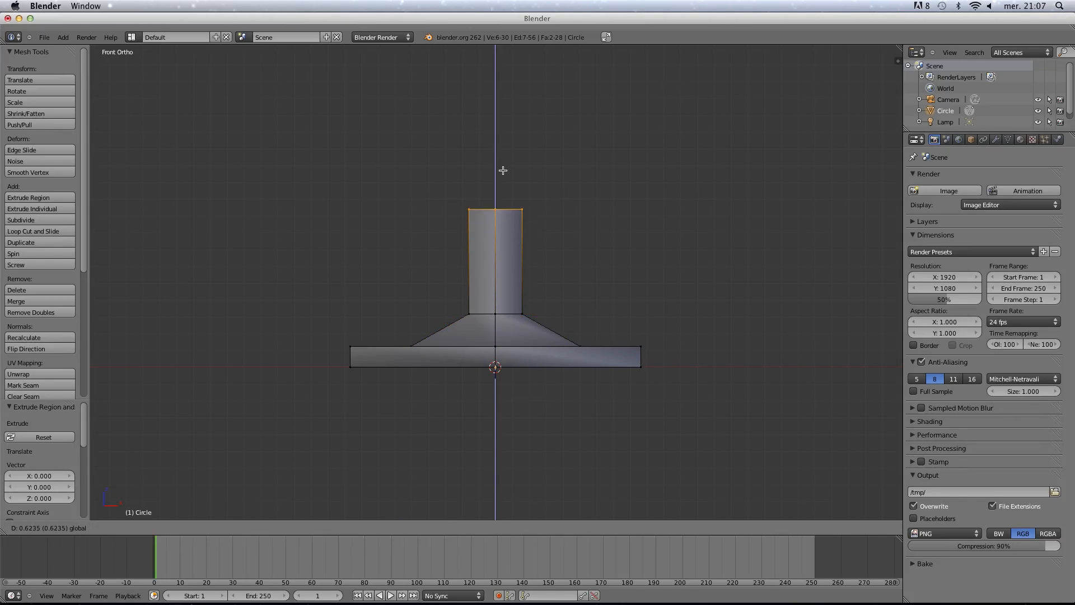
left_click(504, 140)
middle_click_drag(541, 203, 530, 357, "shift")
key("e")
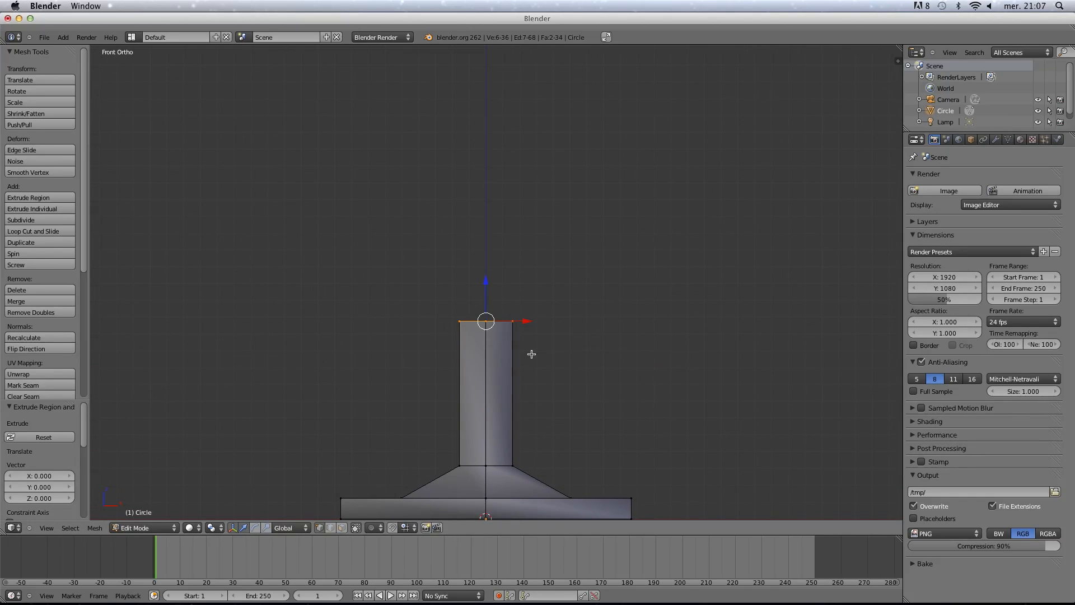
left_click(535, 273)
key("s")
left_click(608, 278)
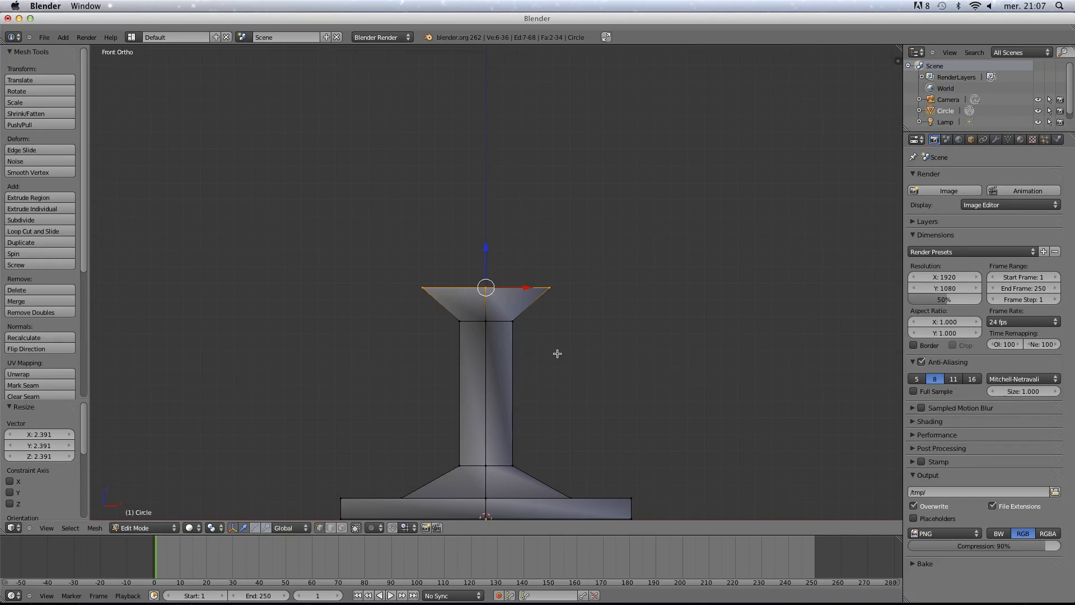
Extrude the flared top upward by about 0.657 and scale it out to about 2.706 to form the cup.
key("e")
left_click(513, 138)
key("s")
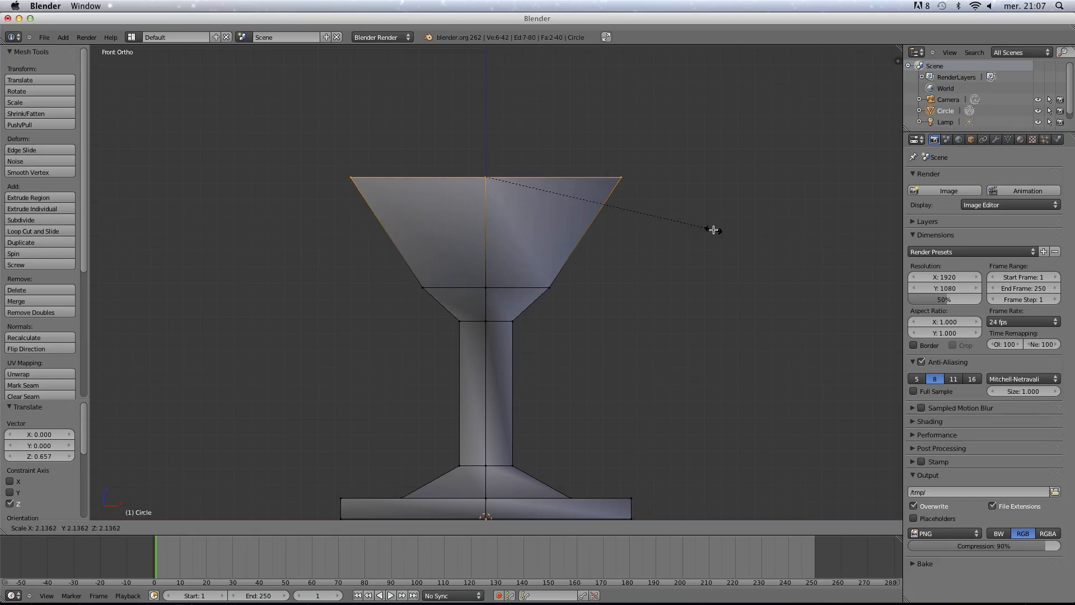
left_click(776, 235)
Extrude the cup's top faces in place and scale them to about 0.869 to create the rim.
middle_click_drag(638, 270, 640, 311)
scroll(640, 311, "up", 1)
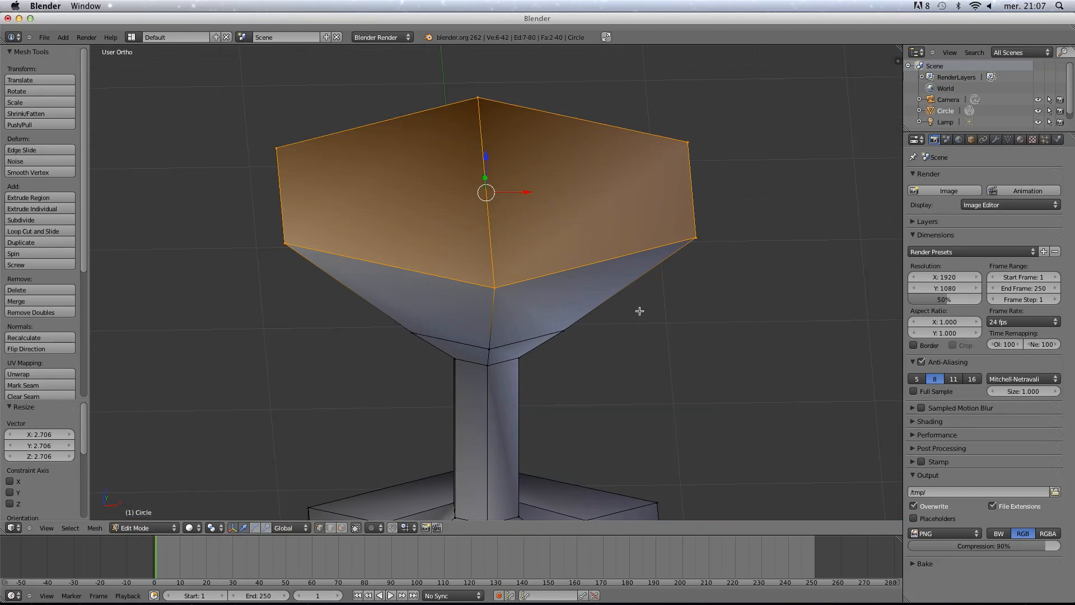
key("e")
right_click(719, 325)
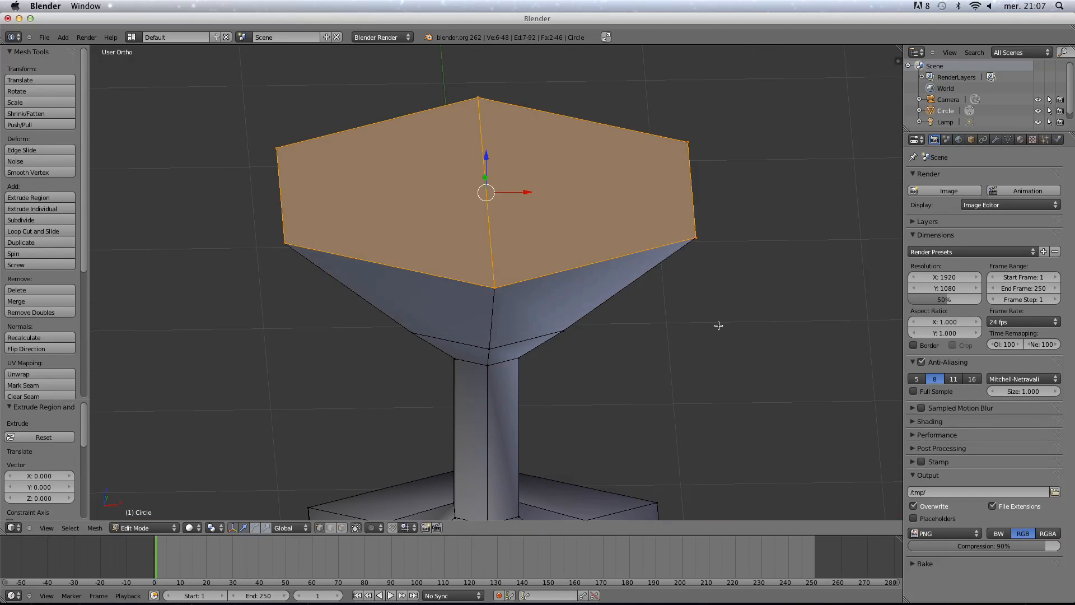
key("s")
left_click(717, 301)
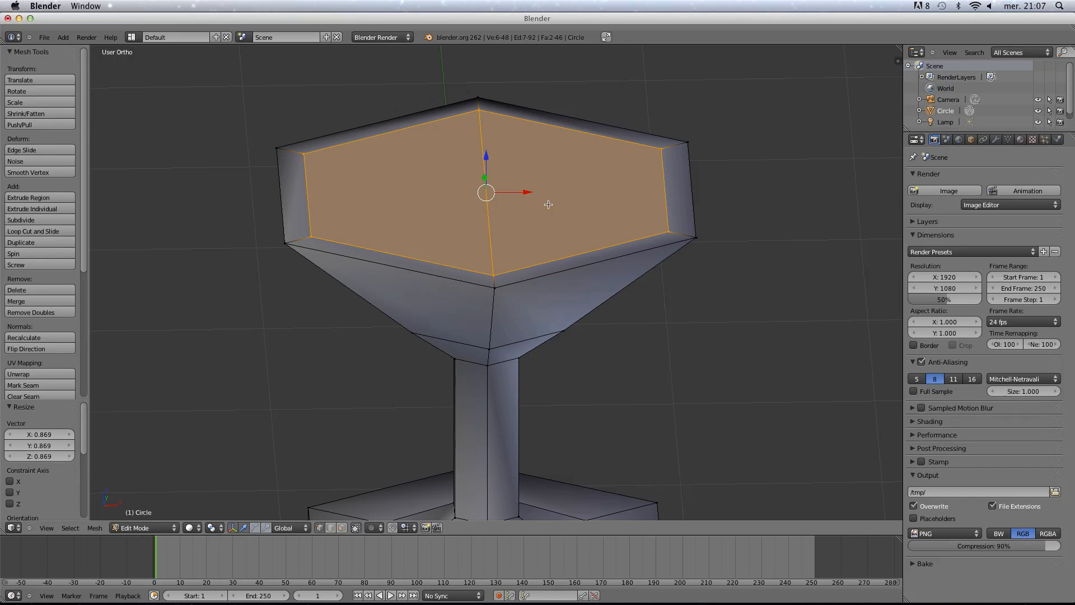
In wireframe, hollow the cup by extruding the inner faces down about 0.806 and shrinking them near the stem, finishing in Object Mode.
key("KP_1")
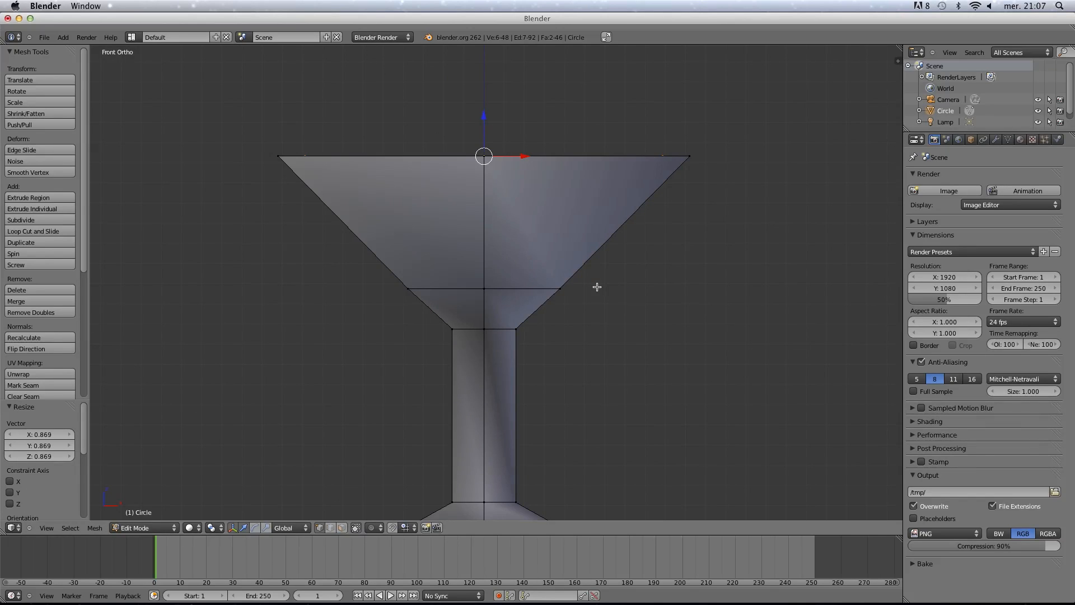
key("z")
key("e")
left_click(598, 287)
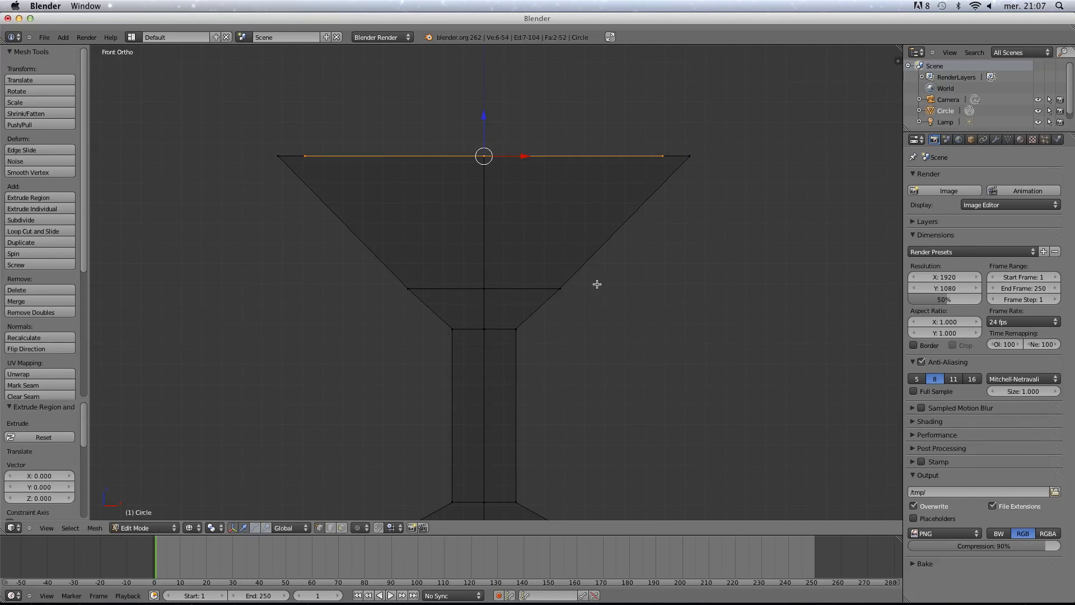
left_click_drag(484, 111, 510, 272)
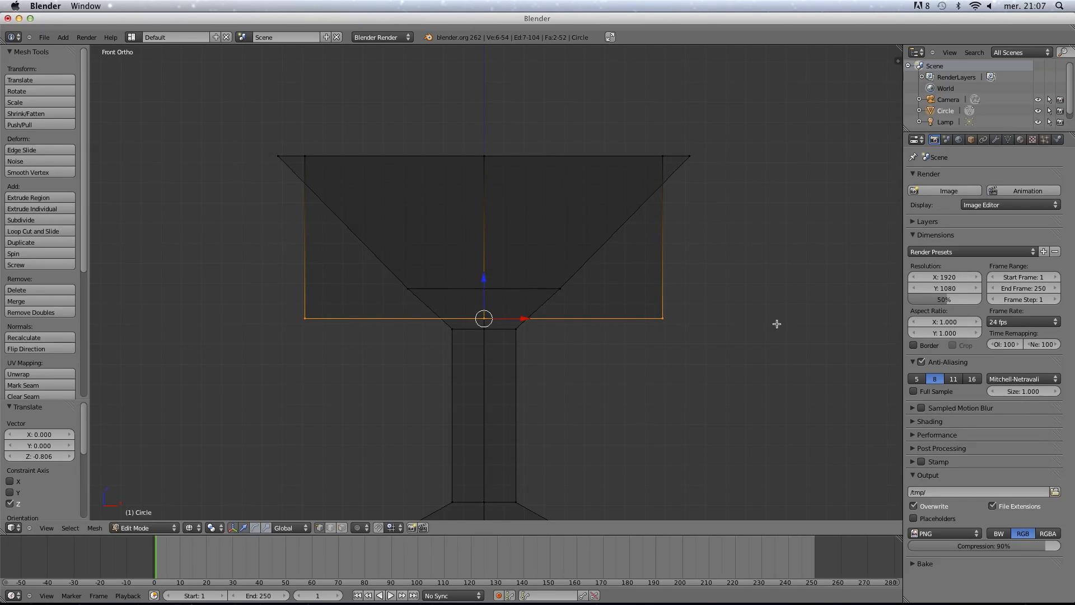
key("s")
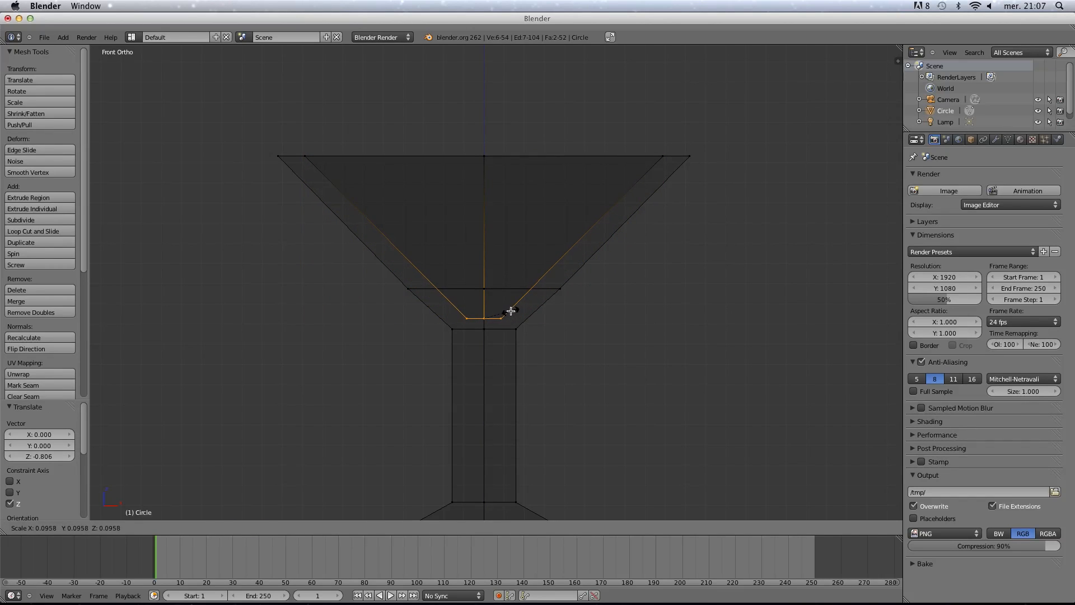
left_click(512, 311)
key("Tab")
Add a Subdivision Surface modifier to the goblet and set its View subdivisions to 2.
mouse_move(607, 298)
middle_mouse_down()
mouse_move(627, 341)
mouse_move(691, 379)
mouse_move(679, 329)
middle_mouse_up()
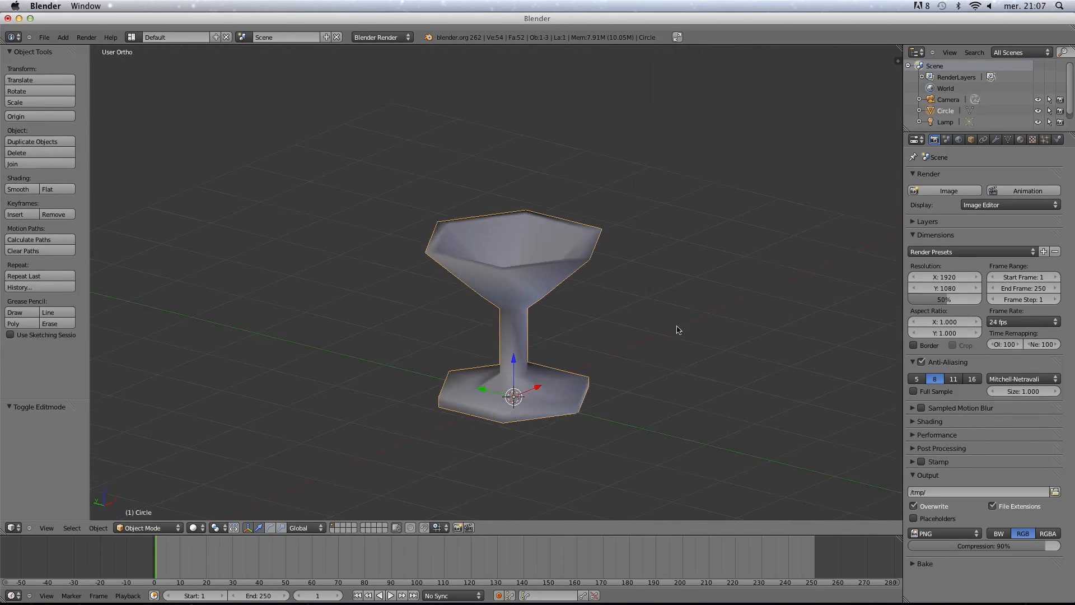
scroll(674, 318, "up", 3)
middle_click_drag(609, 273, 619, 320)
scroll(560, 305, "up", 2)
scroll(619, 319, "up", 2)
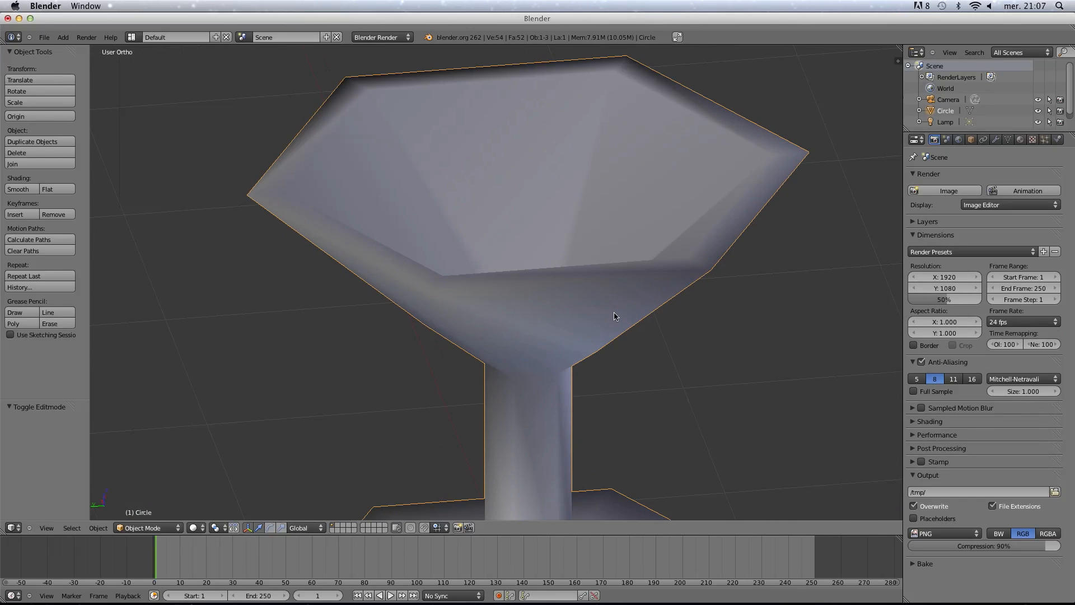
left_click(996, 139)
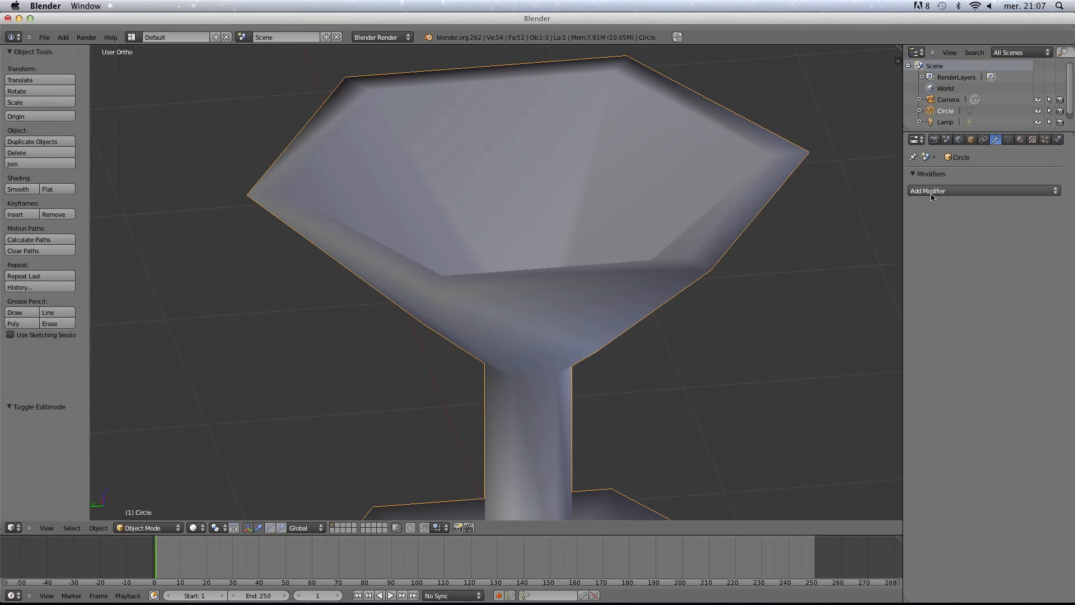
left_click(924, 191)
left_click(839, 363)
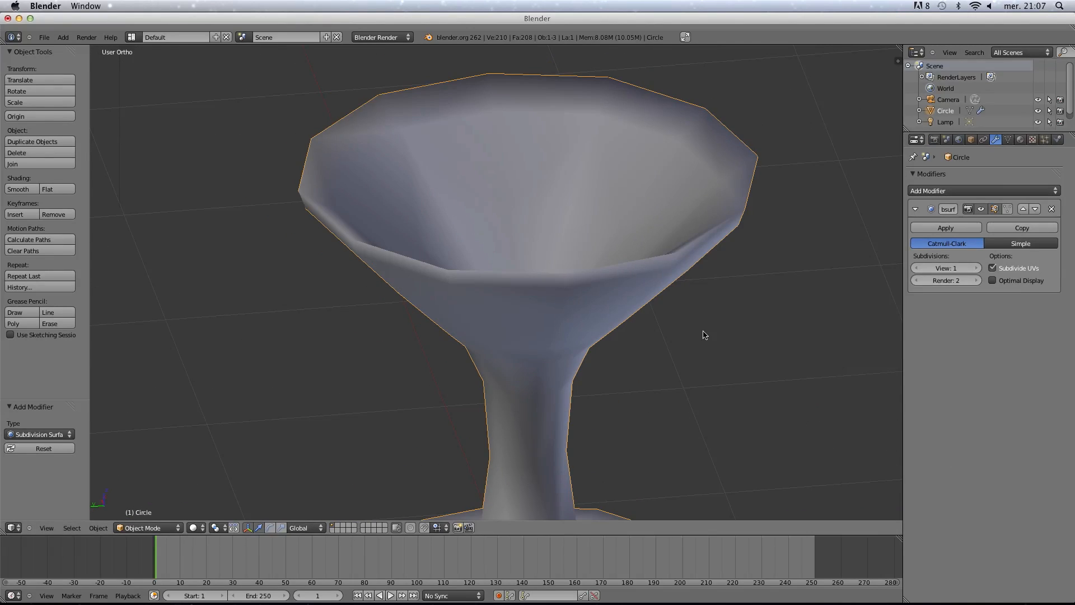
left_click(976, 269)
left_click(976, 269)
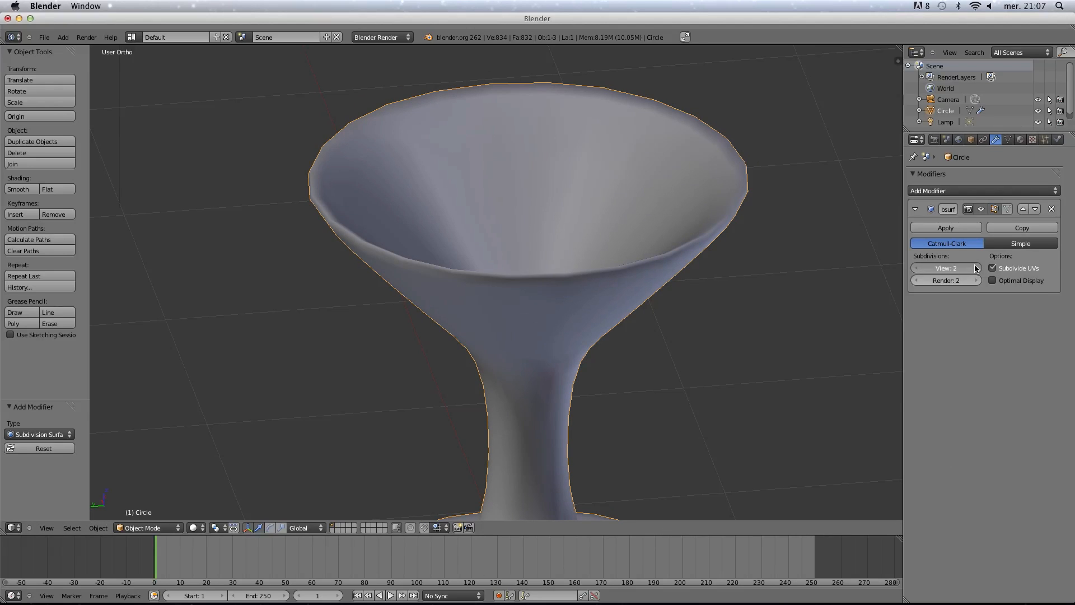
Examine the smoothed goblet from above and from the side, checking the cup's interior, stem and base.
scroll(588, 341, "down", 3)
mouse_move(588, 341)
middle_mouse_down()
mouse_move(583, 304)
mouse_move(575, 317)
mouse_move(597, 324)
middle_mouse_up()
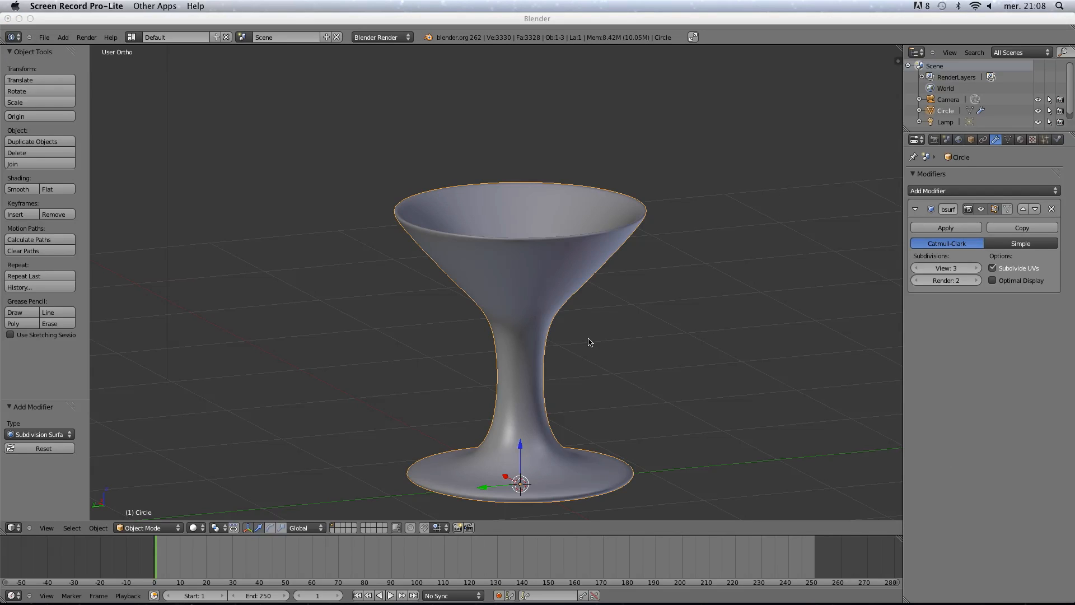
scroll(578, 349, "up", 1)
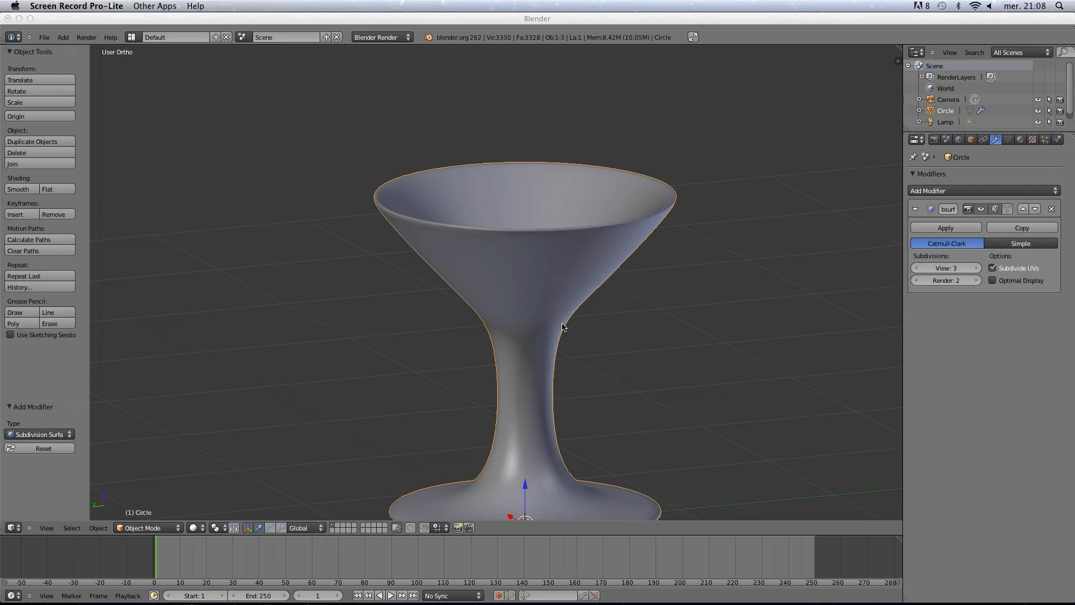
left_click(587, 346)
scroll(587, 345, "up", 4)
scroll(579, 364, "down", 4)
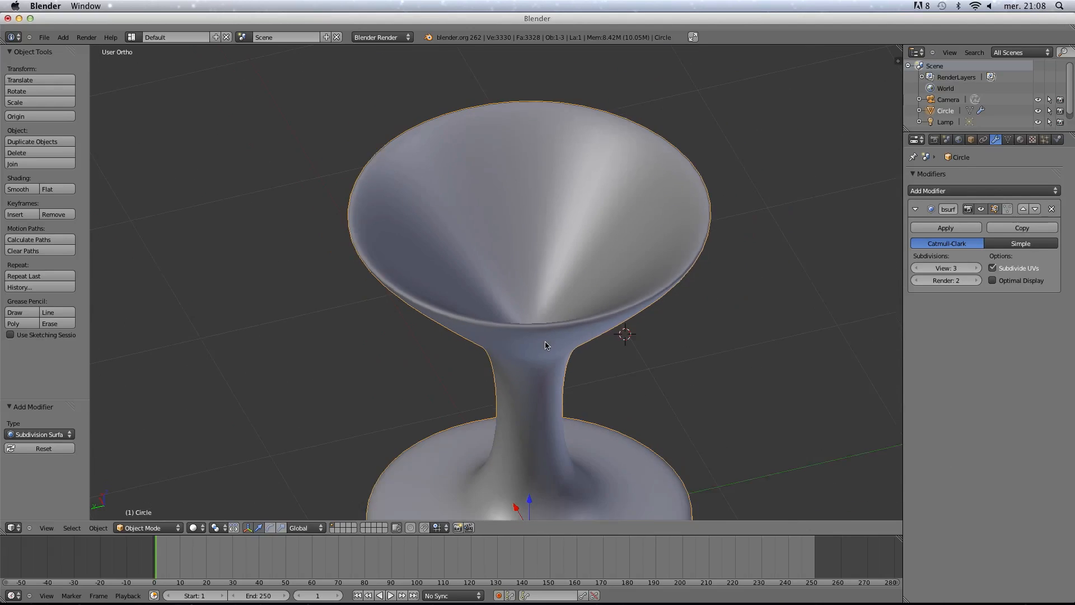
scroll(555, 316, "up", 3)
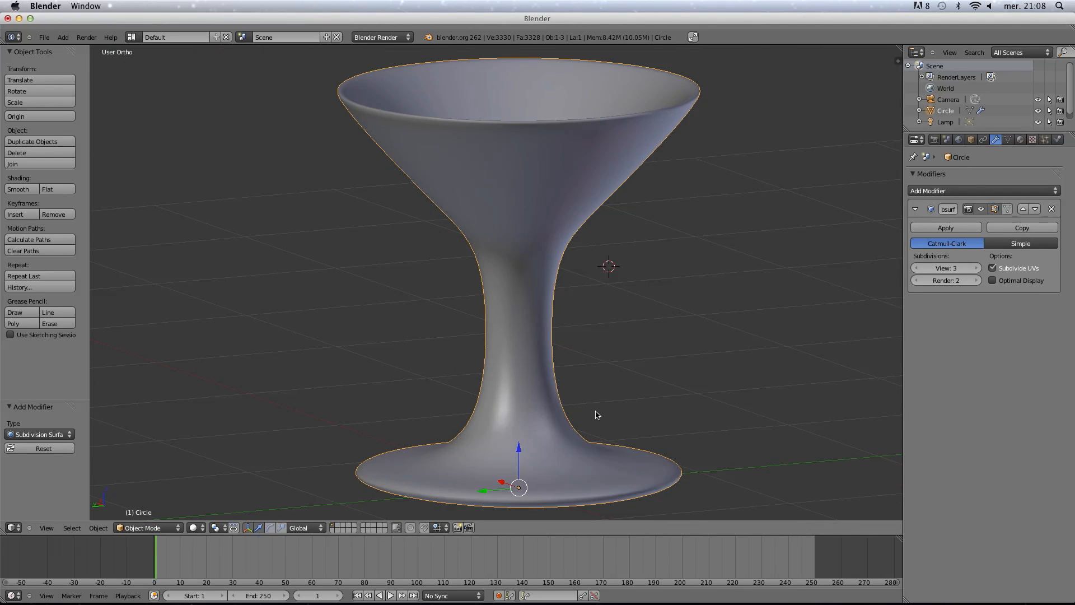
scroll(600, 358, "down", 1)
In wireframe front view, scale the vertex ring at the bottom of the stem to about 0.631.
key("Tab")
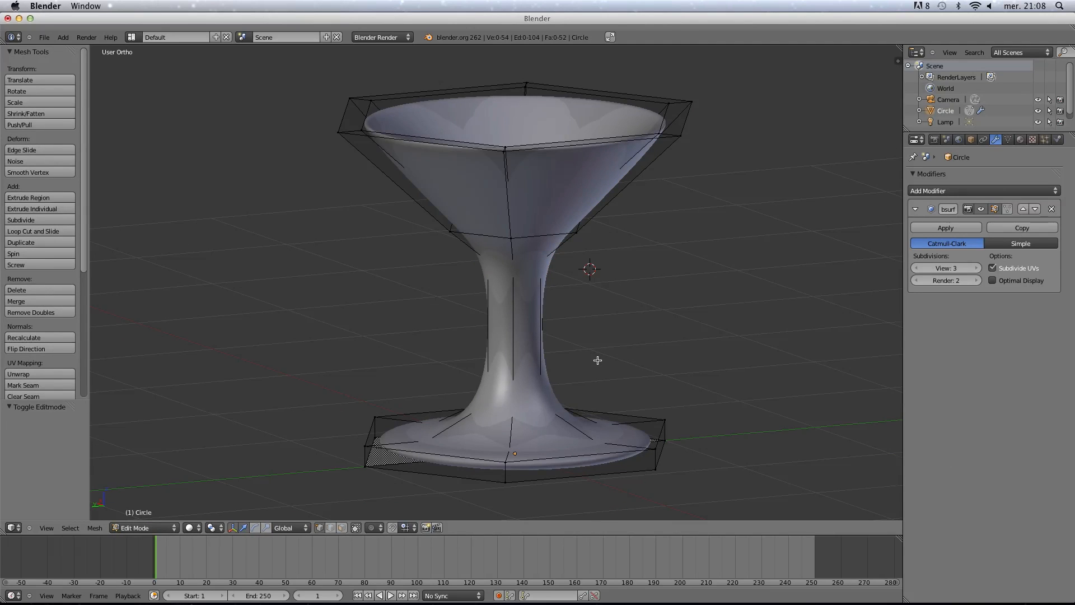
key("KP_1")
key("z")
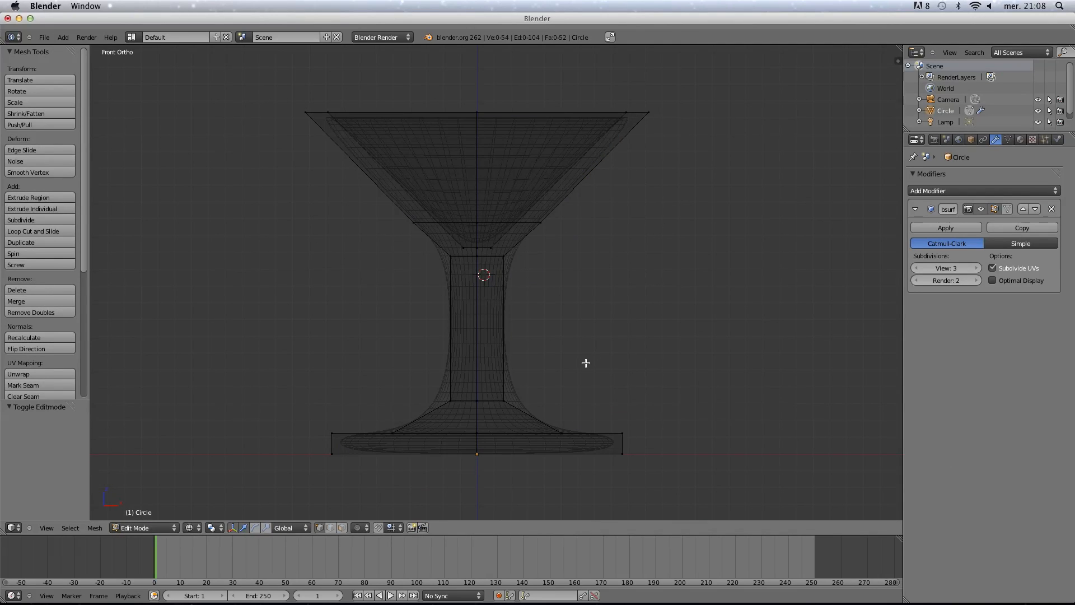
key("c")
left_click_drag(512, 392, 439, 392)
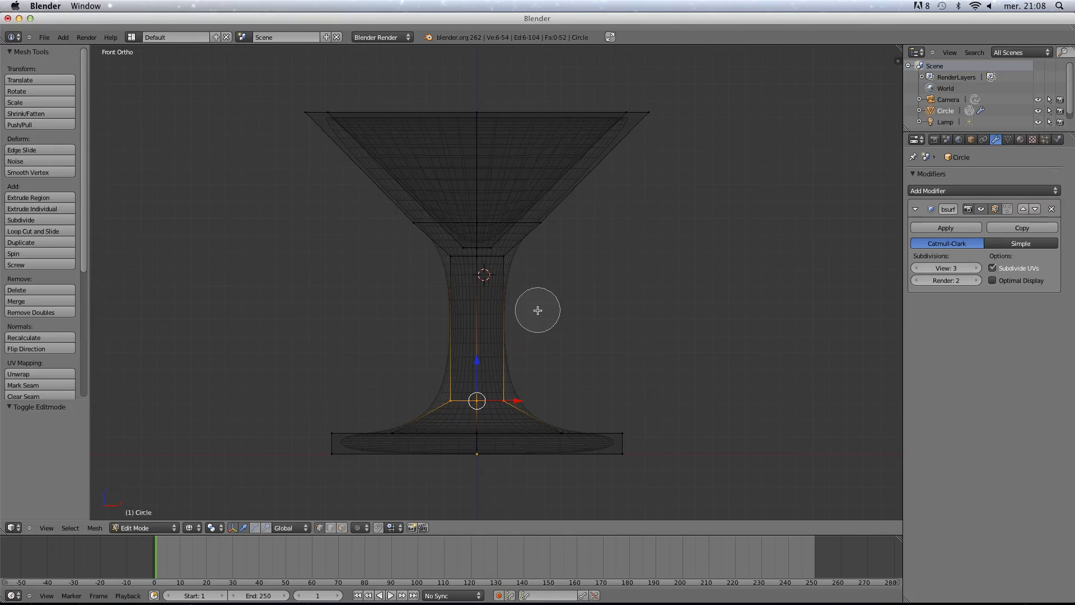
right_click(569, 311)
key("s")
left_click(552, 352)
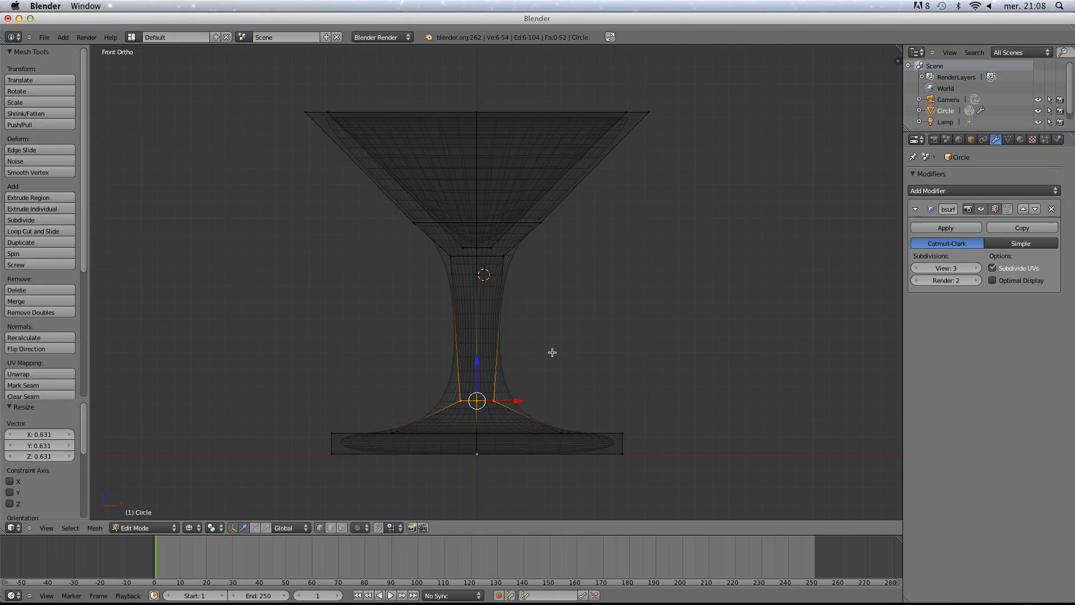
key("a")
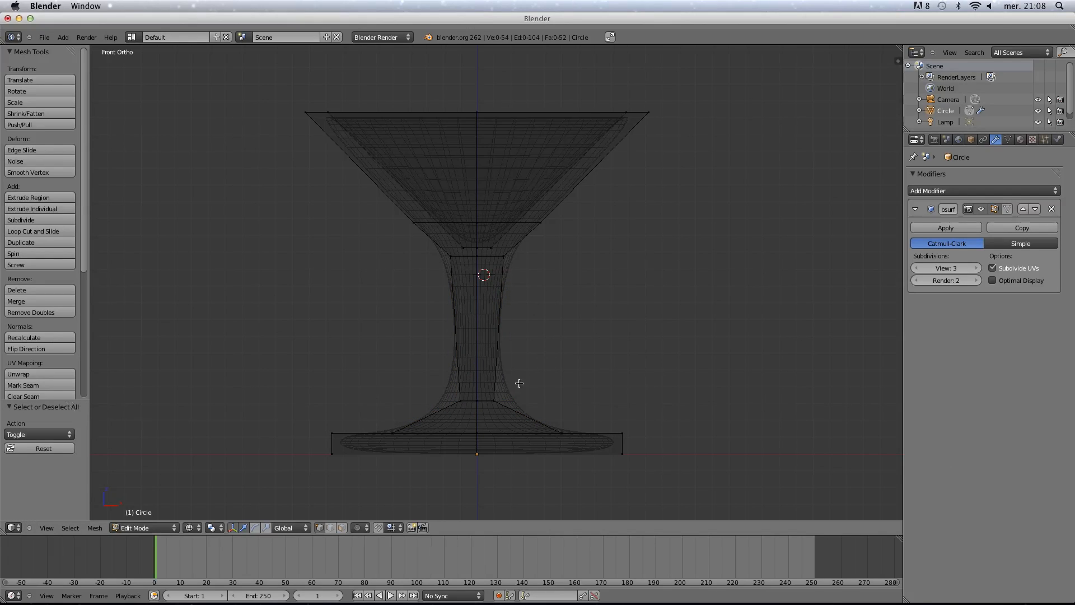
Add a loop cut around the stem, slide it down close to the base, and return to solid Object Mode.
key("ctrl+r")
left_click(498, 326)
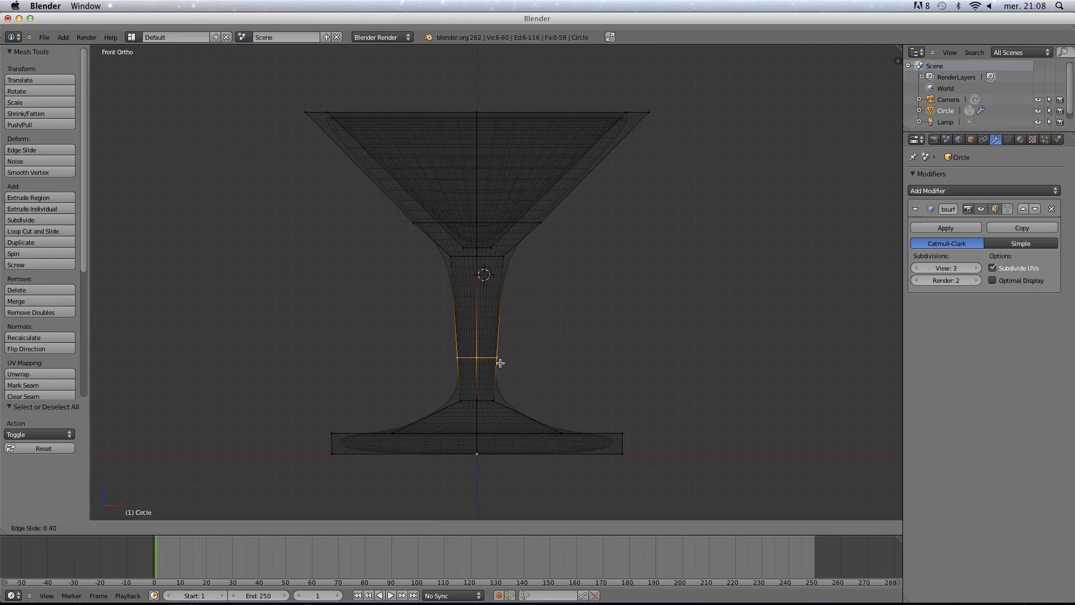
left_click(506, 389)
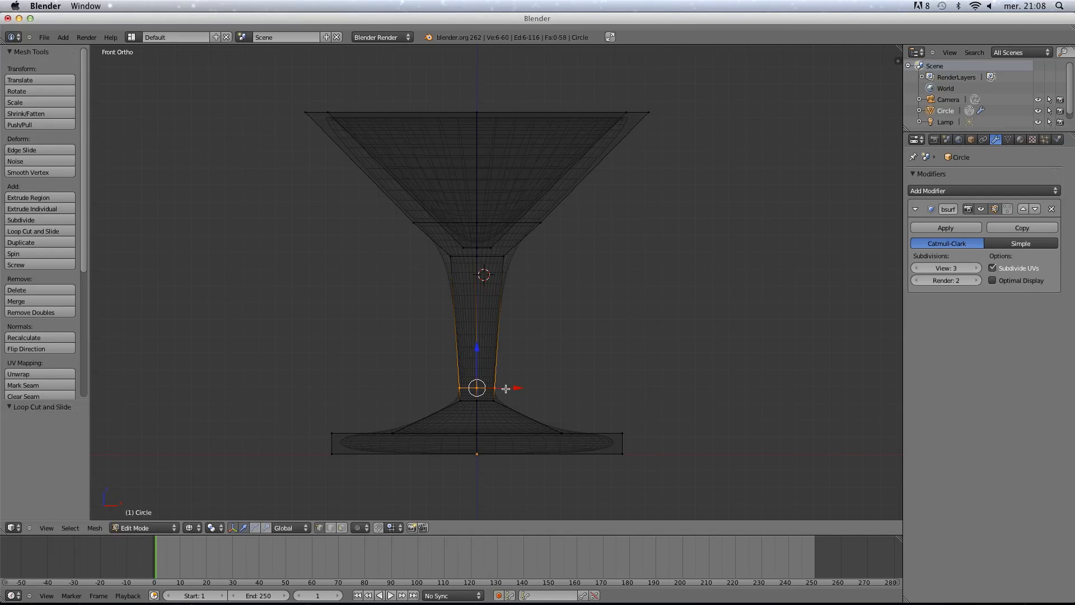
key("a")
key("Tab")
middle_click_drag(540, 372, 540, 385)
key("z")
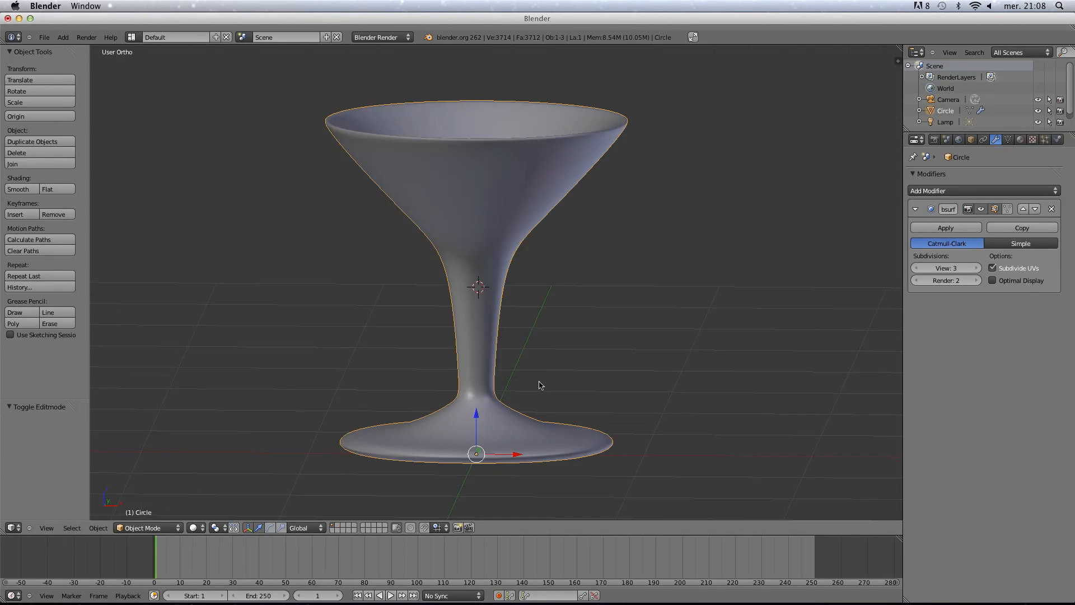
Add a loop cut around the base's outer side, move it down about 0.048 along Z, and return to Object Mode.
scroll(507, 396, "up", 4)
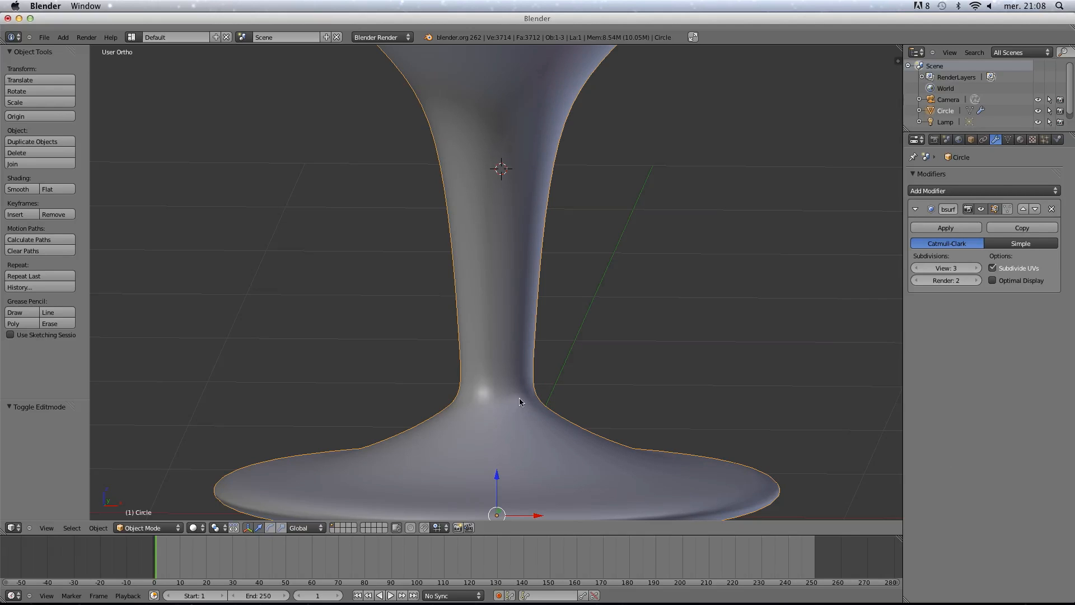
scroll(525, 415, "down", 2)
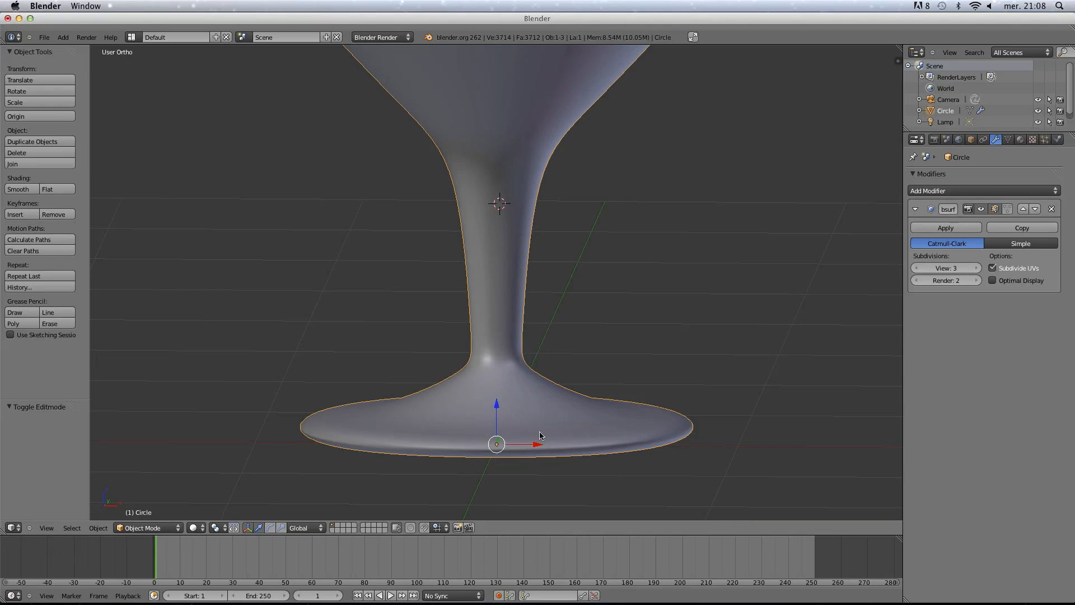
middle_click_drag(540, 434, 522, 412, "shift")
key("Tab")
scroll(523, 387, "up", 1)
scroll(524, 413, "up", 1)
key("ctrl+r")
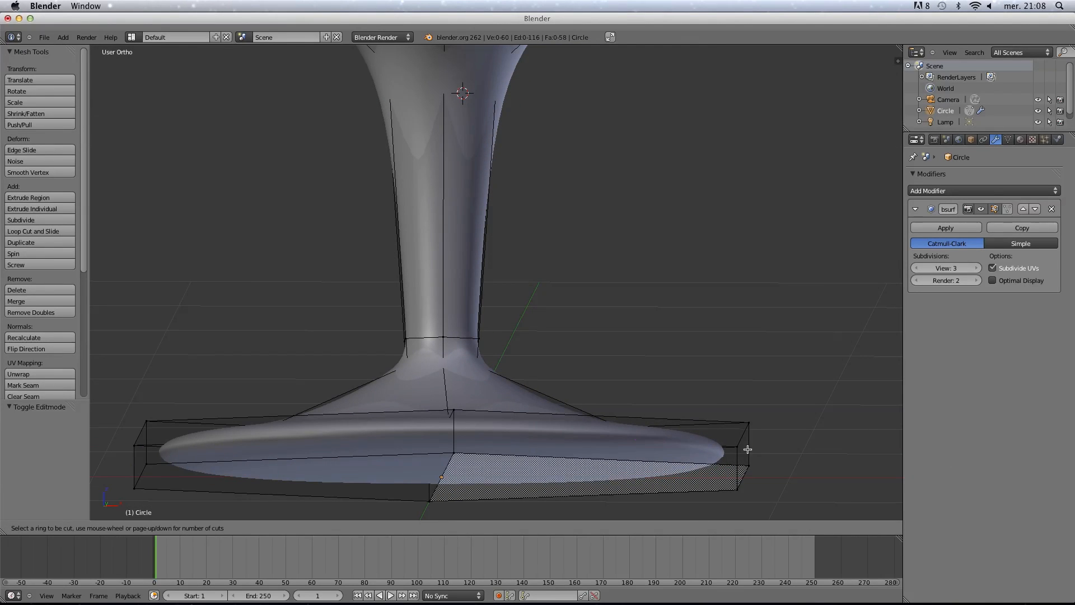
left_click(750, 444)
left_click(749, 453)
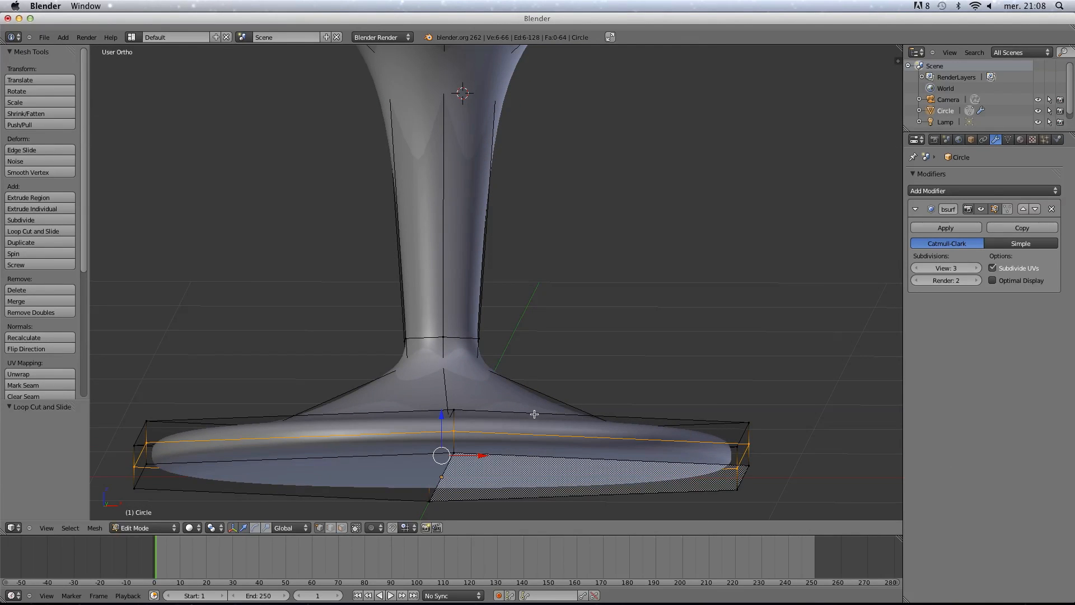
left_click_drag(445, 413, 455, 428)
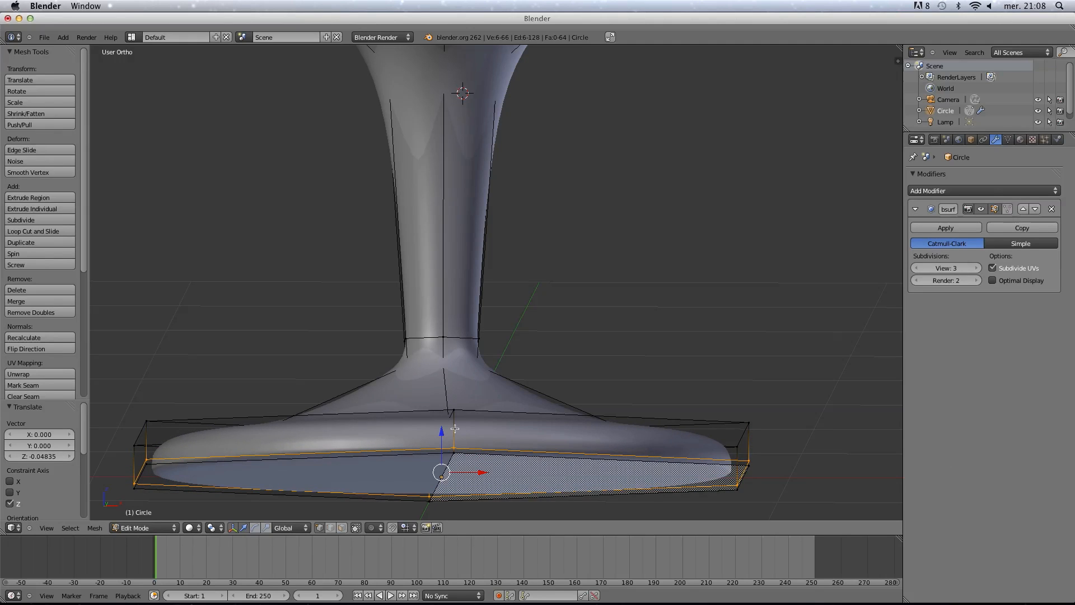
key("Tab")
Add a loop cut near the top of the stem, just below the cup, and return to Object Mode.
scroll(586, 341, "down", 1)
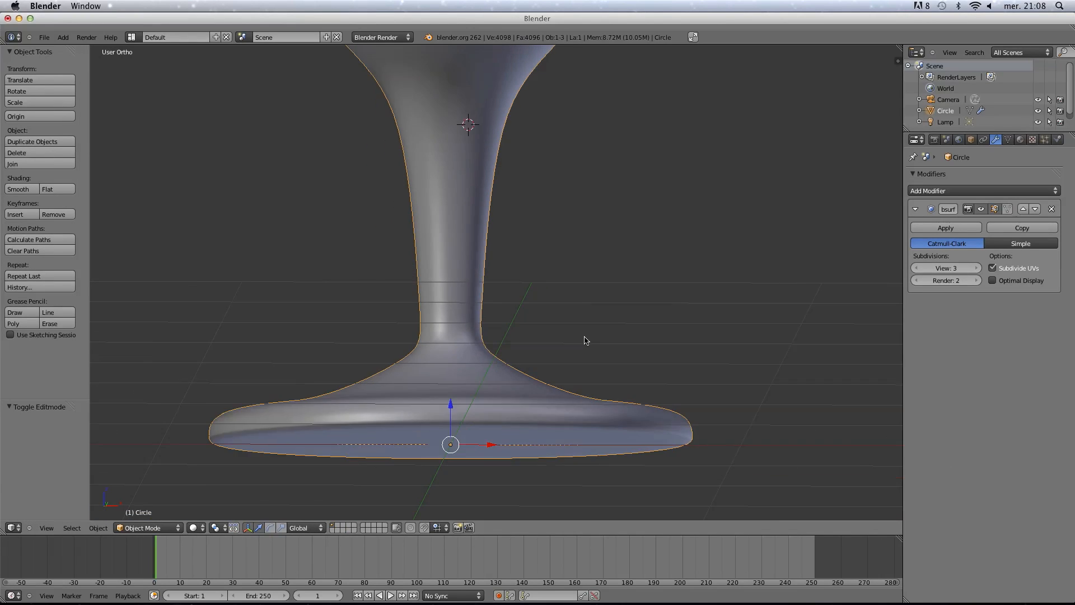
middle_click_drag(556, 219, 569, 406, "shift")
middle_click_drag(532, 358, 526, 384)
key("Tab")
key("ctrl+r")
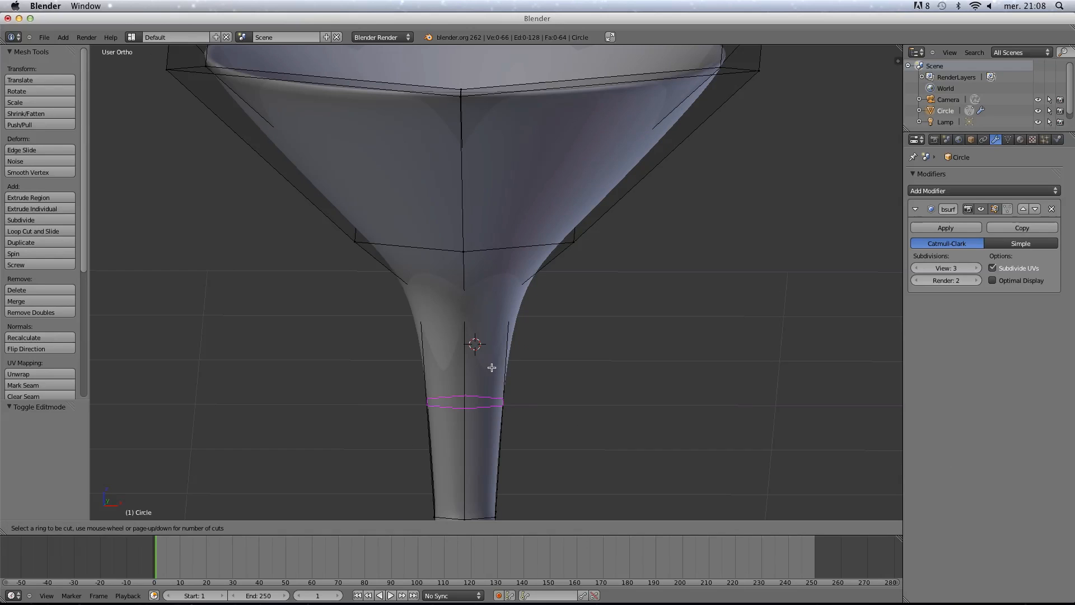
left_click(493, 361)
left_click(504, 295)
key("a")
key("Tab")
scroll(518, 326, "down", 3)
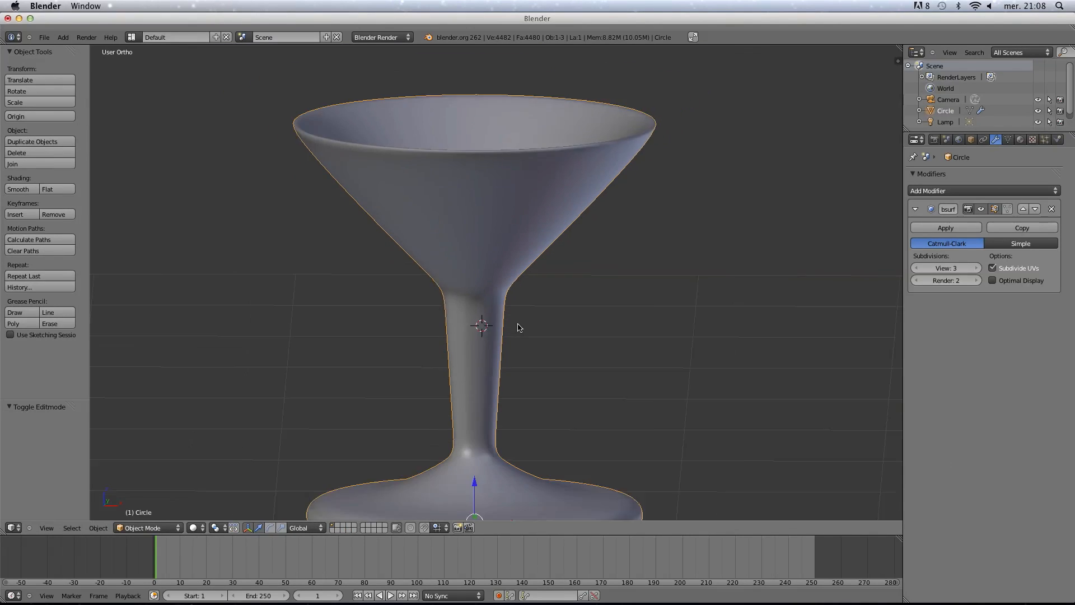
Select the edge loop around the cup's lower part, scale it to about 1.523, and return to vertex selection.
middle_click_drag(526, 338, 527, 315)
key("Tab")
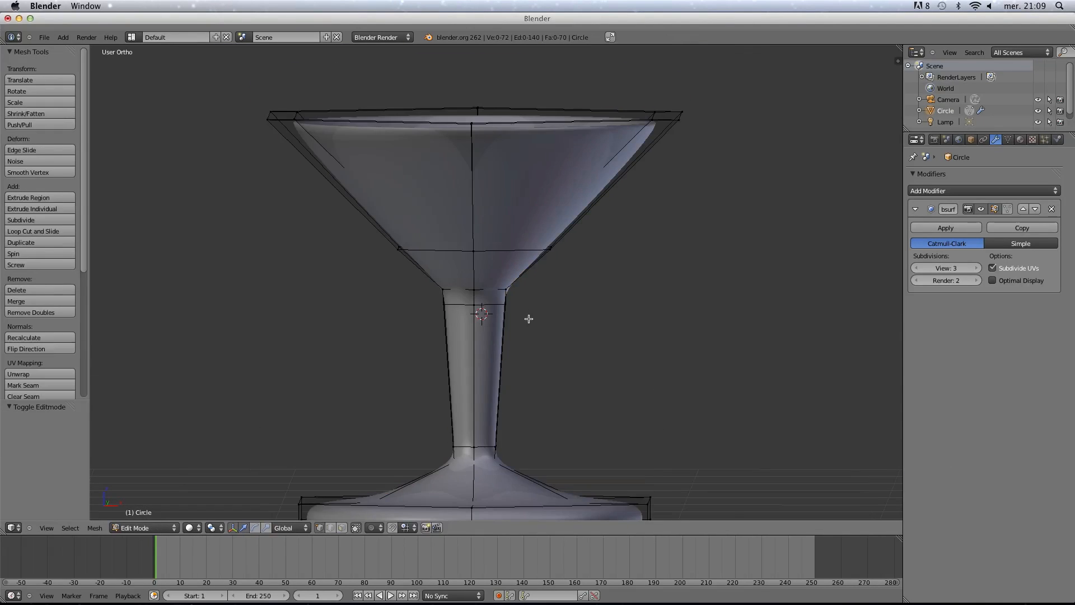
scroll(528, 311, "up", 3)
right_click(471, 246, "alt")
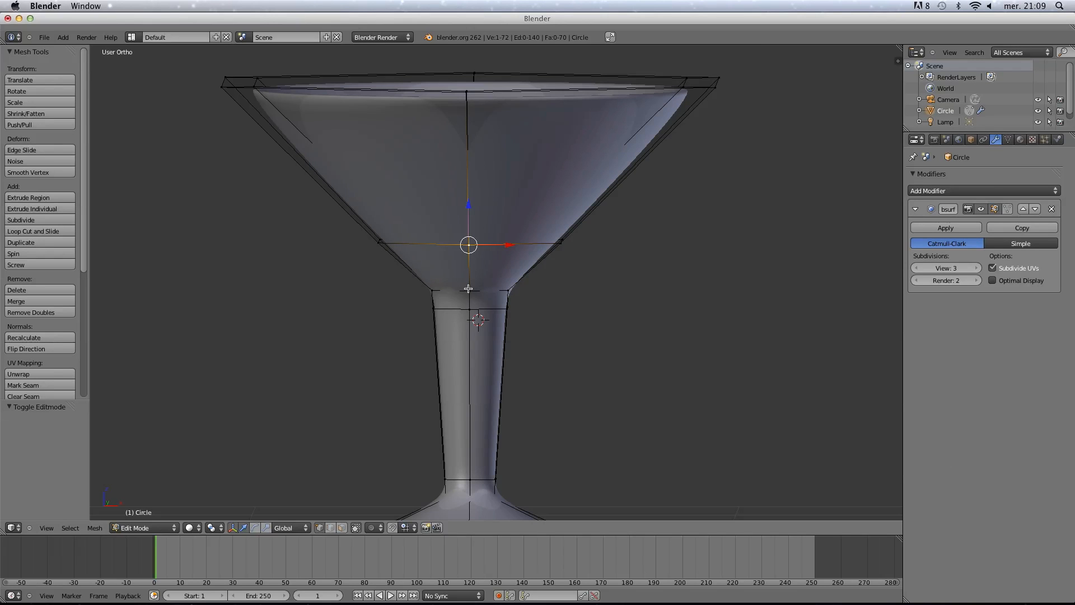
scroll(389, 251, "up", 2)
middle_click_drag(389, 251, 395, 305)
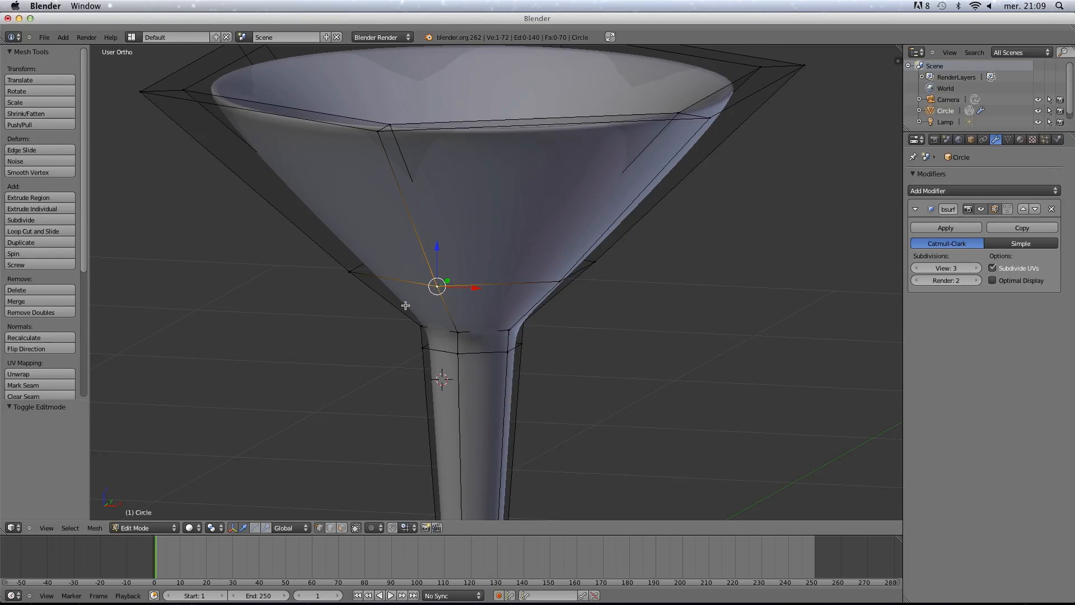
key("a")
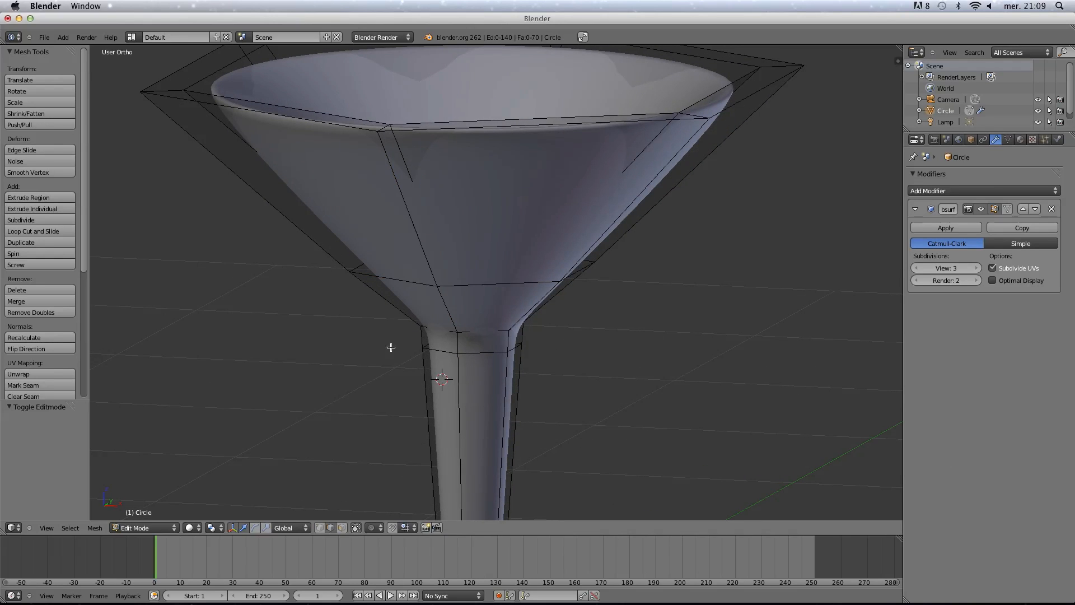
right_click(492, 277, "alt")
right_click(415, 283, "alt")
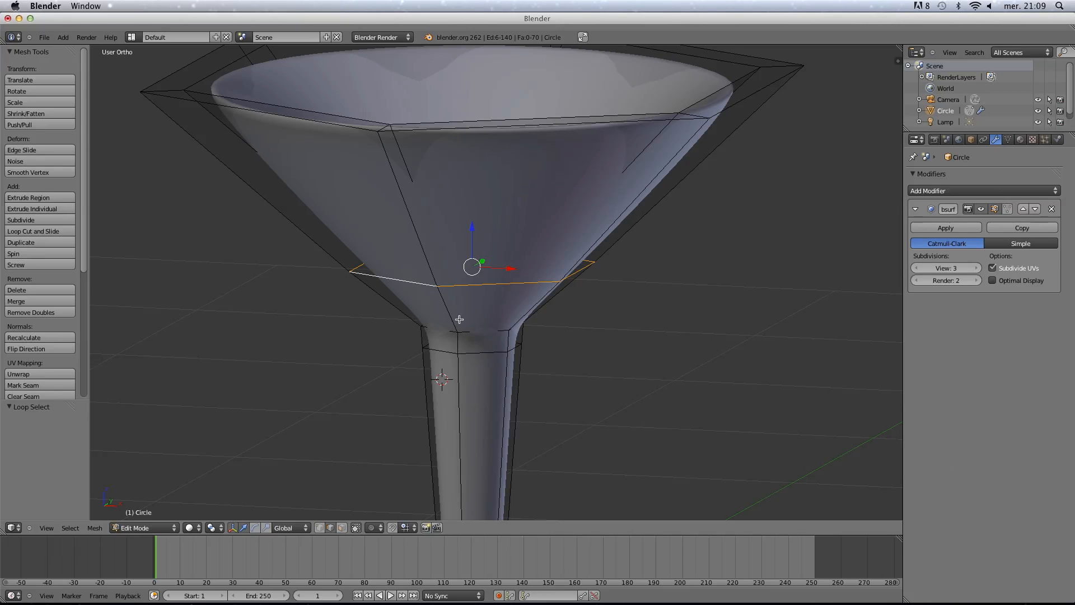
key("s")
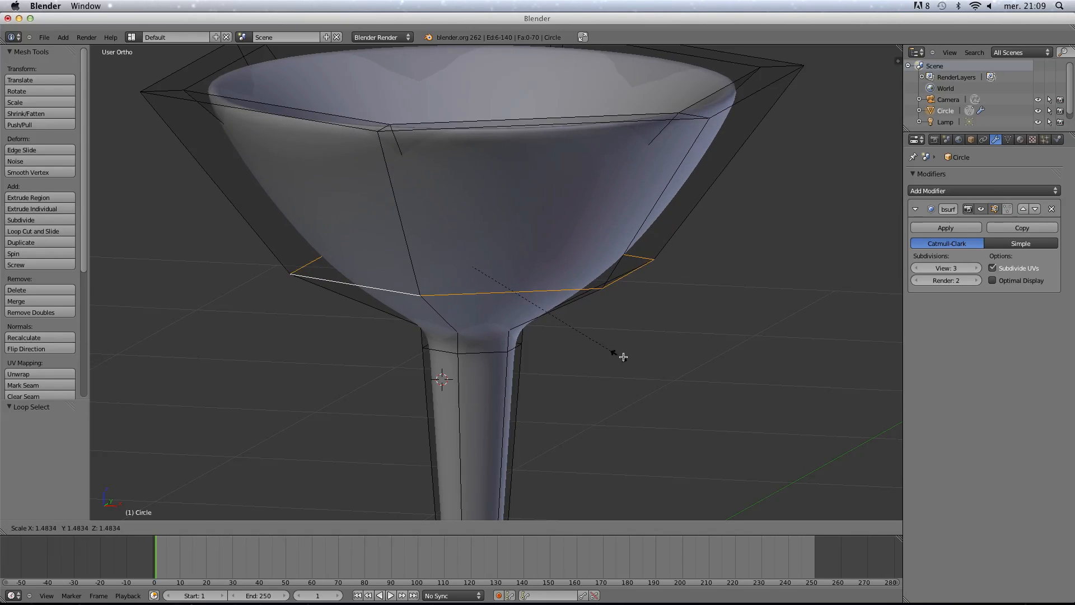
left_click(623, 357)
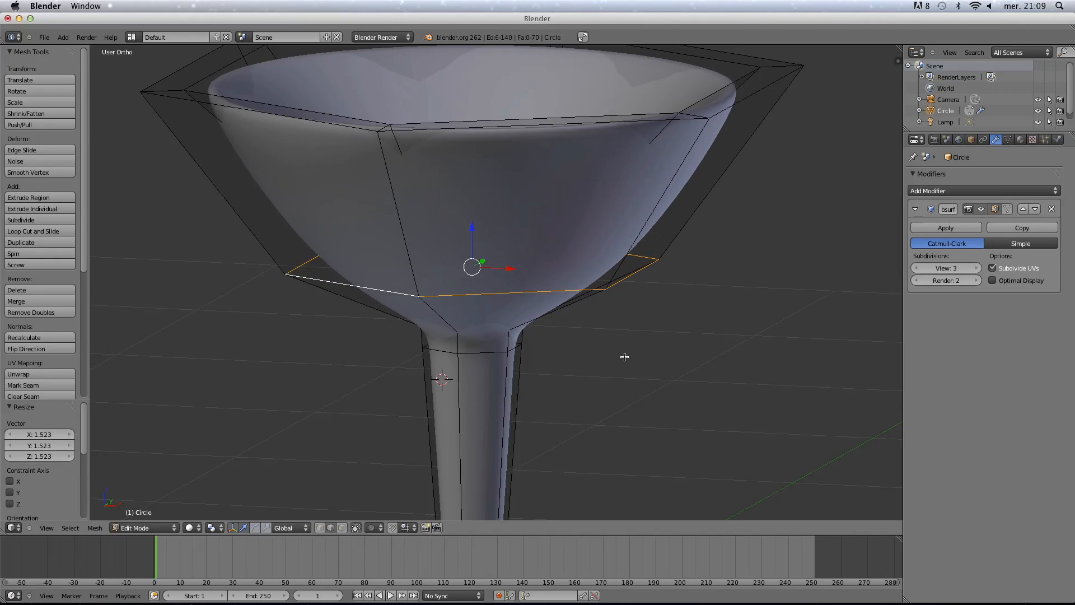
left_click(319, 528)
middle_click_drag(449, 430, 480, 412)
key("a")
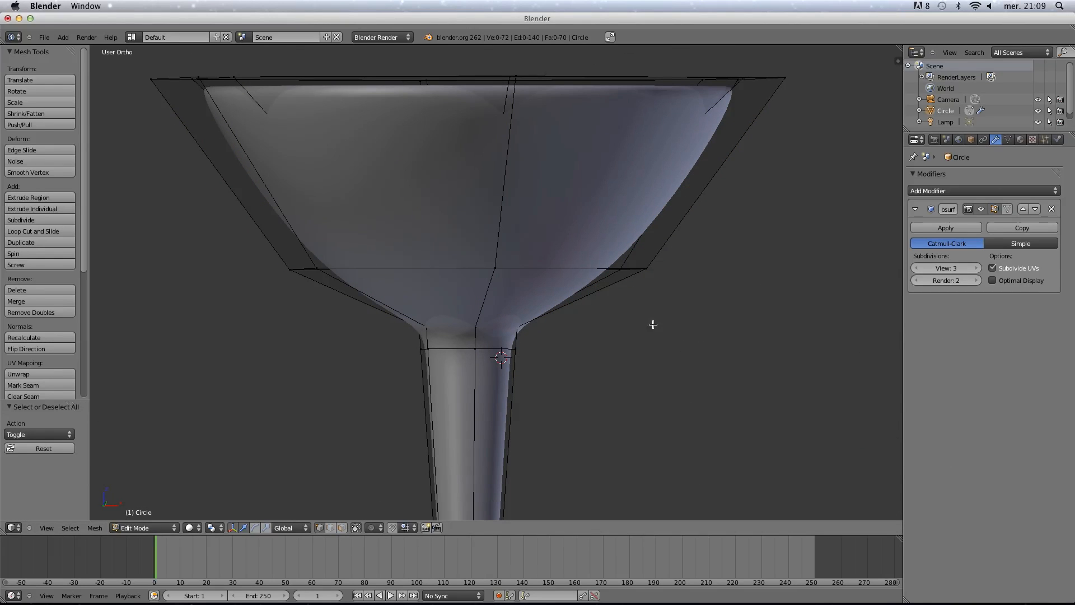
Make the edit cage follow the Subdivision Surface result and inspect the goblet.
middle_click_drag(622, 314, 621, 353, "shift")
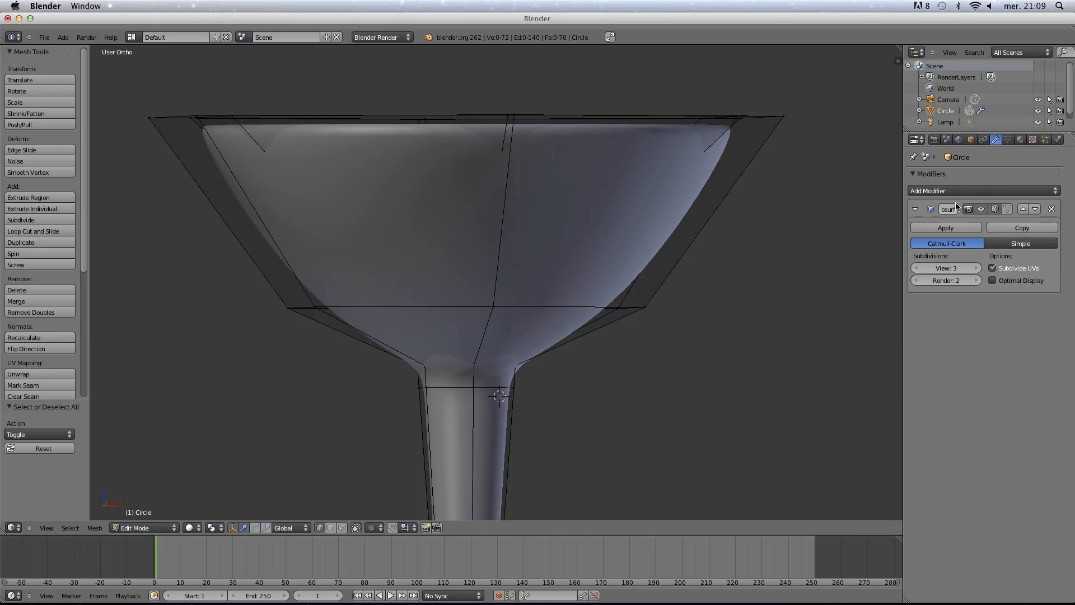
left_click(1007, 209)
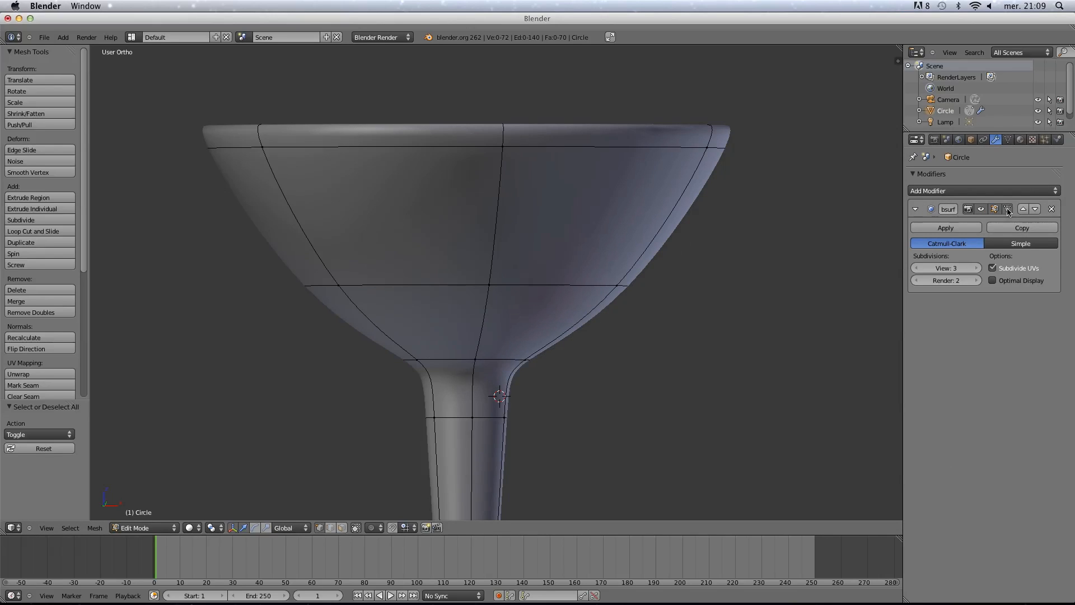
middle_click_drag(562, 269, 594, 285)
scroll(599, 332, "up", 1)
scroll(595, 300, "down", 3)
middle_click_drag(583, 363, 593, 289, "shift")
scroll(593, 290, "up", 1)
mouse_move(566, 344)
middle_mouse_down()
mouse_move(552, 347)
mouse_move(555, 372)
mouse_move(570, 333)
mouse_move(573, 364)
mouse_move(560, 368)
mouse_move(561, 327)
middle_mouse_up()
scroll(556, 373, "down", 4)
Move the six vertices at the bottom of the cup's interior slightly down along Z, finishing in Object Mode.
scroll(570, 334, "up", 4)
scroll(562, 330, "up", 4)
scroll(561, 320, "up", 1)
right_click(574, 262)
right_click(557, 212, "shift")
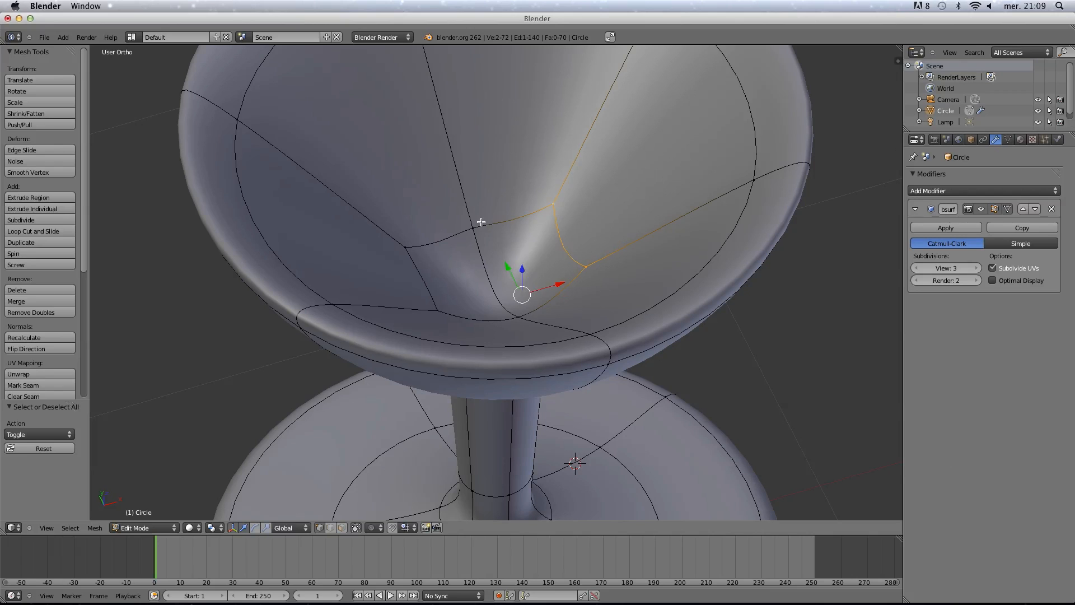
right_click(478, 224, "shift")
right_click(523, 310, "shift")
right_click(438, 309, "shift")
right_click(410, 242, "shift")
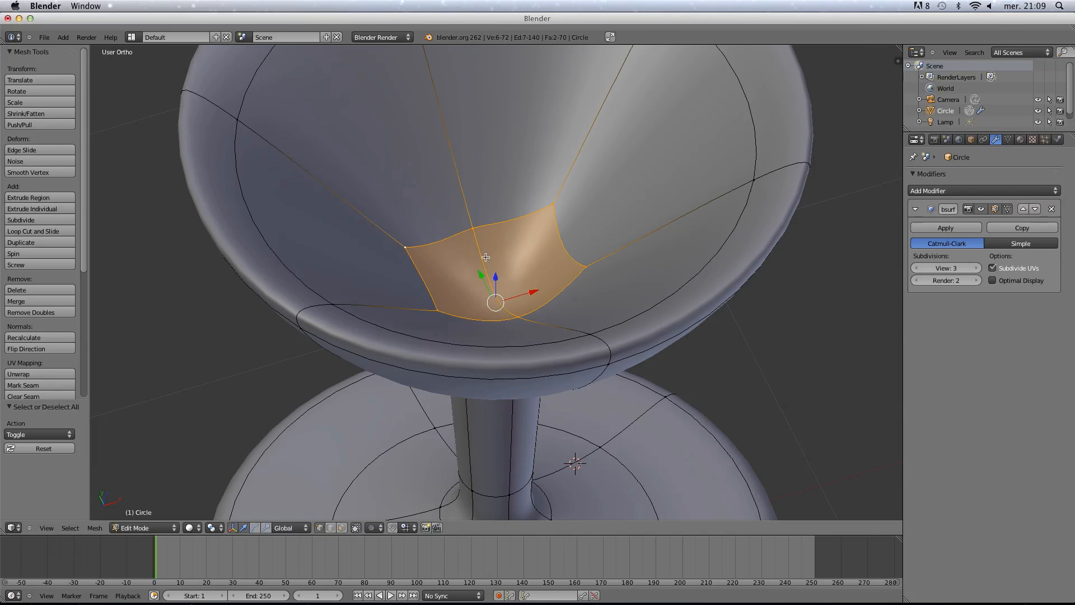
middle_click_drag(486, 257, 527, 236)
left_click_drag(489, 288, 489, 292)
key("Tab")
In wireframe, move the vertex ring at the foot of the stem down about 0.209 along Z, finishing in solid Object Mode.
scroll(540, 316, "down", 6)
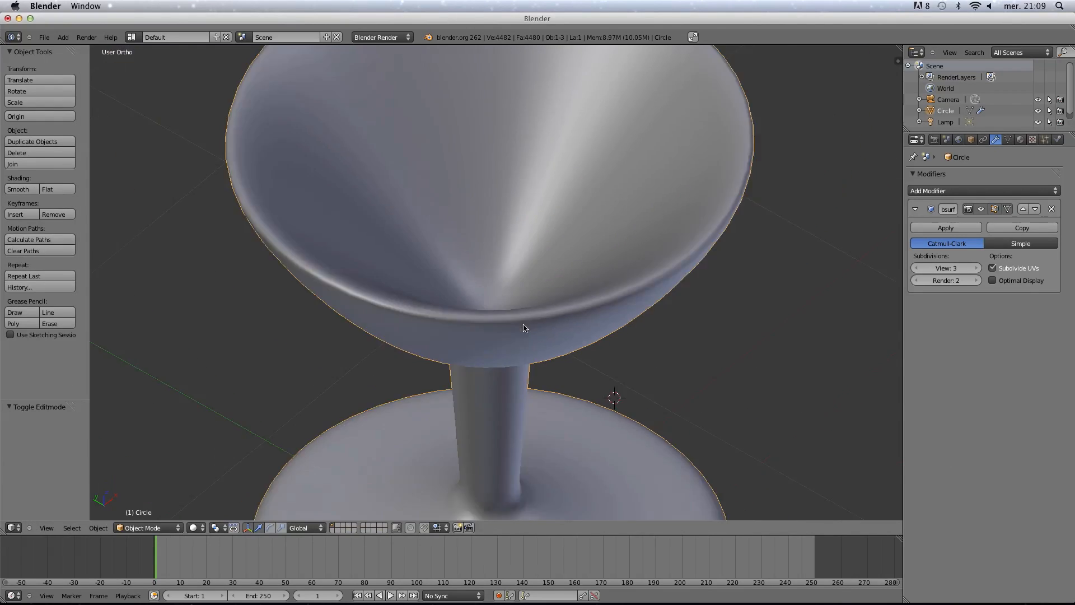
mouse_move(541, 320)
middle_mouse_down()
mouse_move(550, 284)
mouse_move(540, 372)
mouse_move(549, 310)
middle_mouse_up()
key("Tab")
scroll(550, 337, "up", 2)
key("z")
key("x")
key("c")
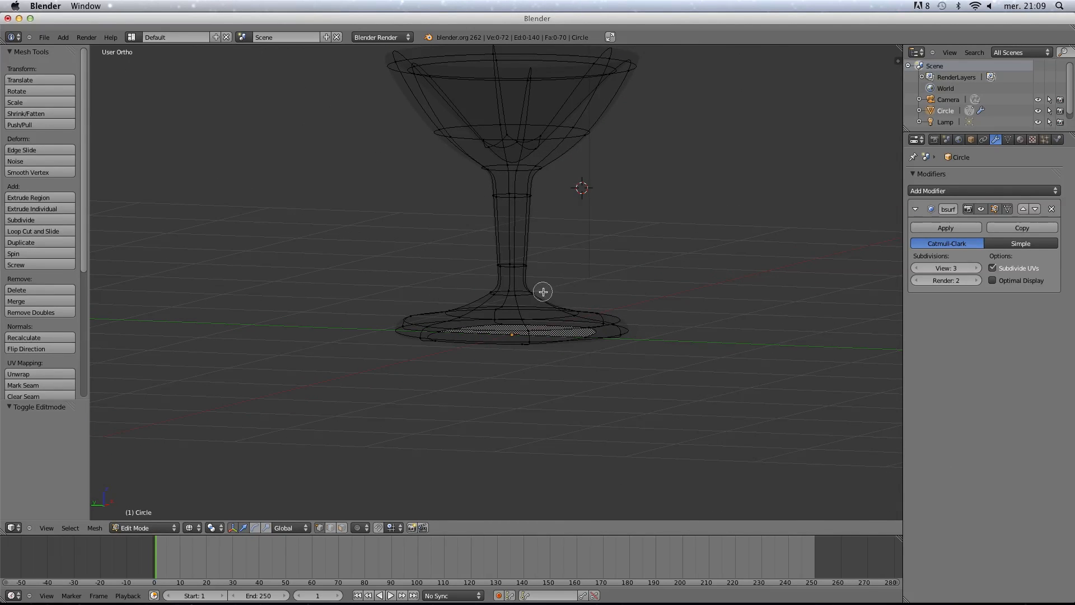
left_click_drag(543, 291, 483, 293)
key("Escape")
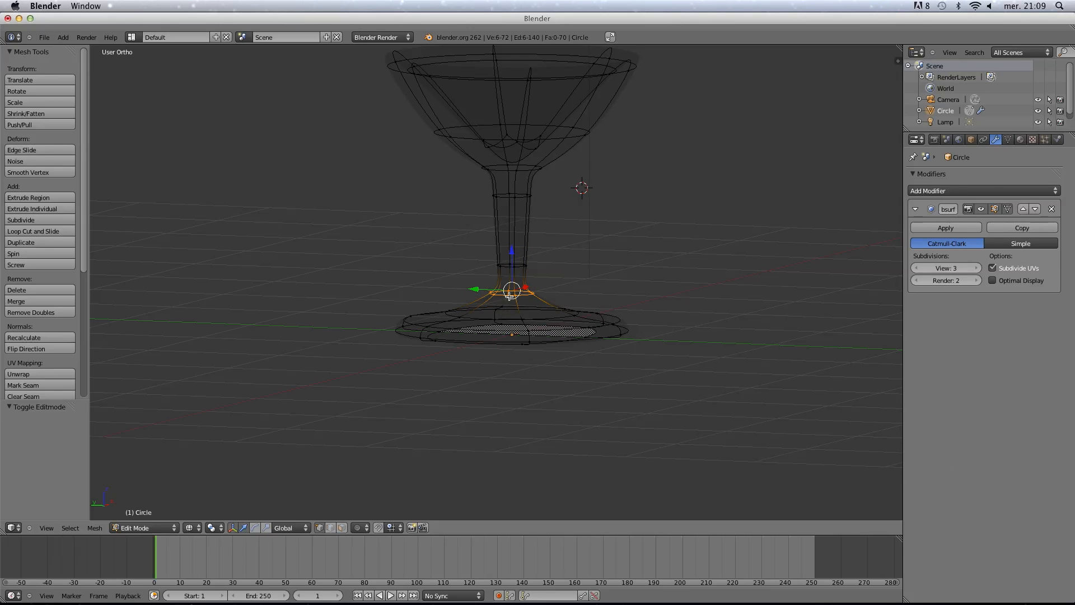
key("g")
key("z")
left_click(516, 287)
key("z")
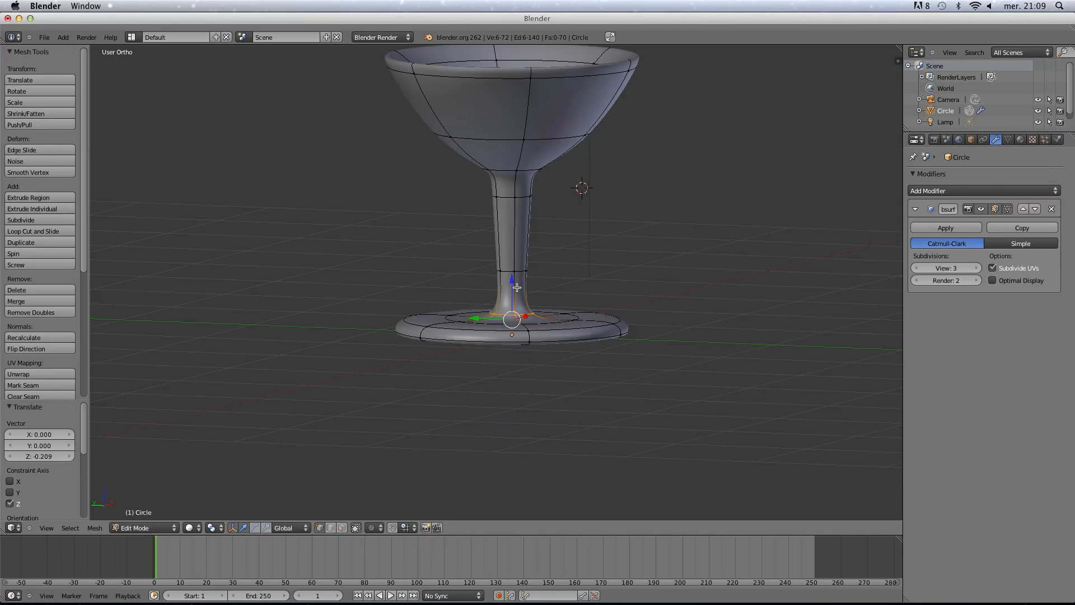
key("Tab")
scroll(552, 319, "up", 1)
middle_click_drag(545, 294, 532, 328)
scroll(551, 320, "down", 2)
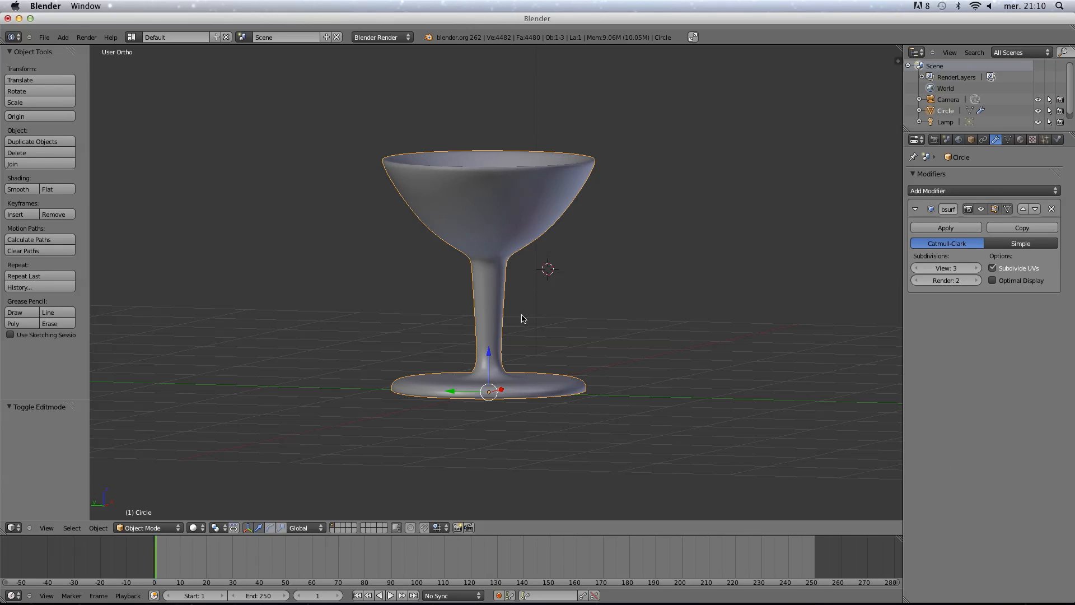
scroll(521, 319, "up", 1)
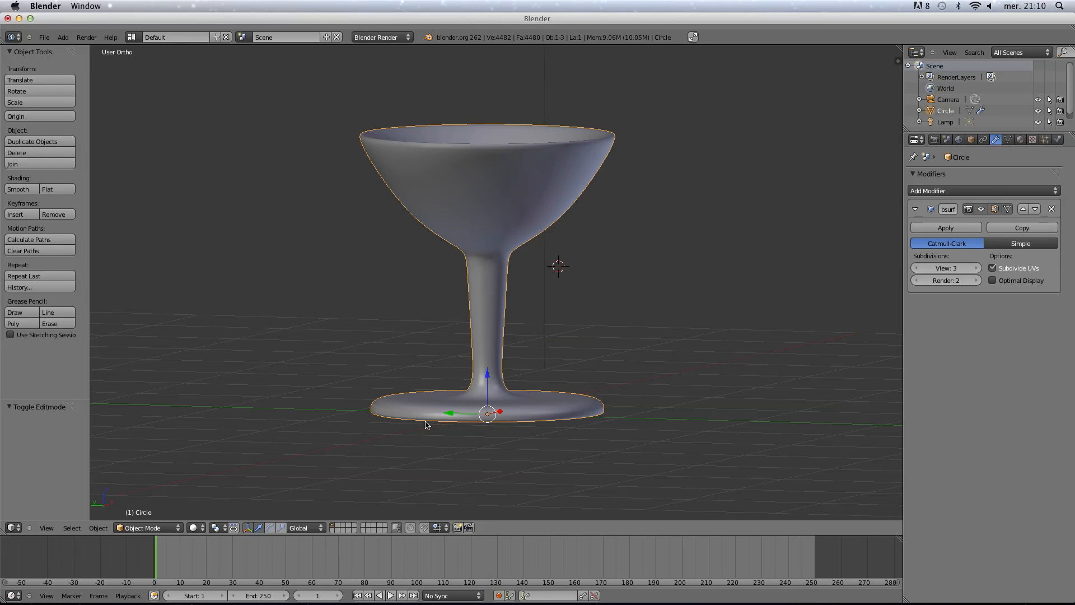